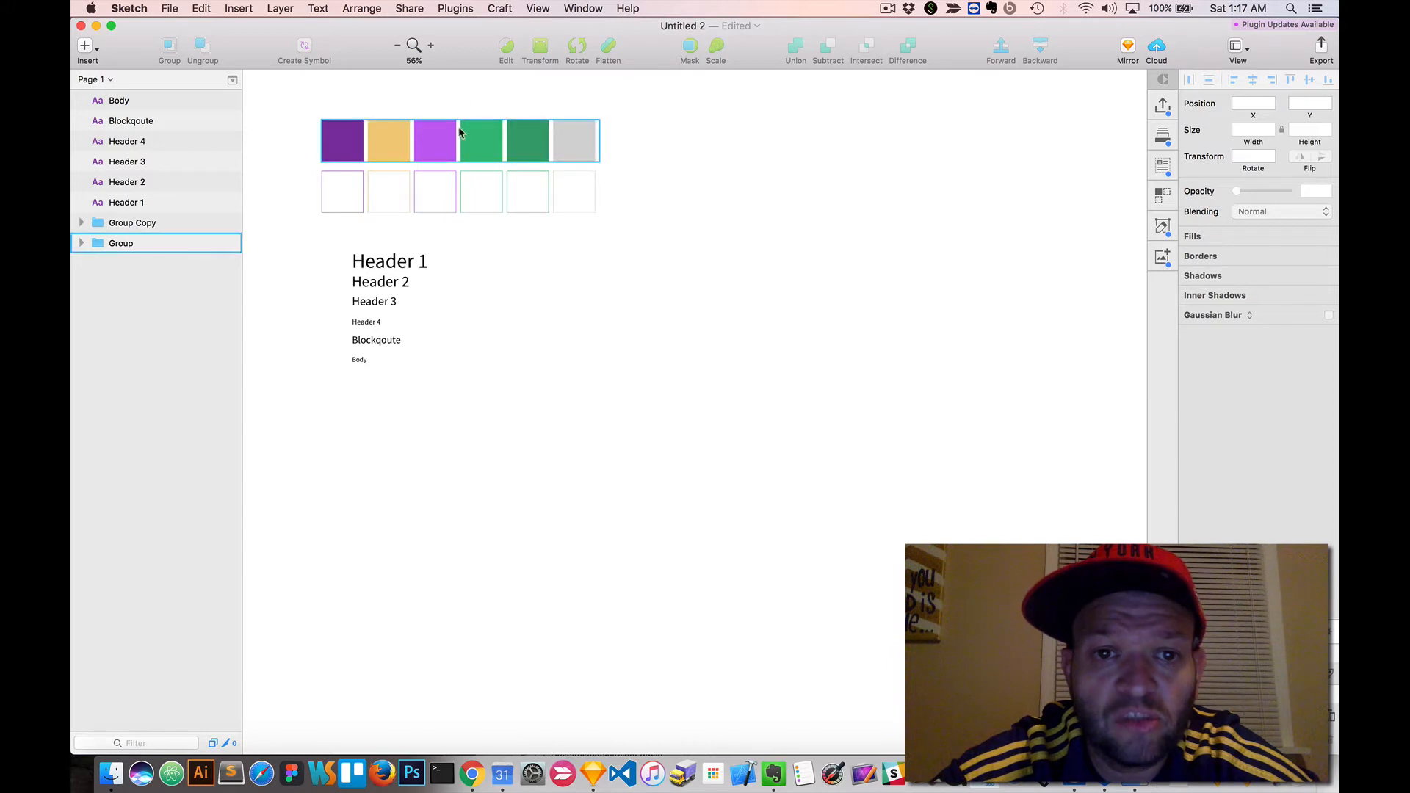
{"action": "scroll", "coordinate": [422, 128], "scroll_direction": "up", "scroll_amount": 1}
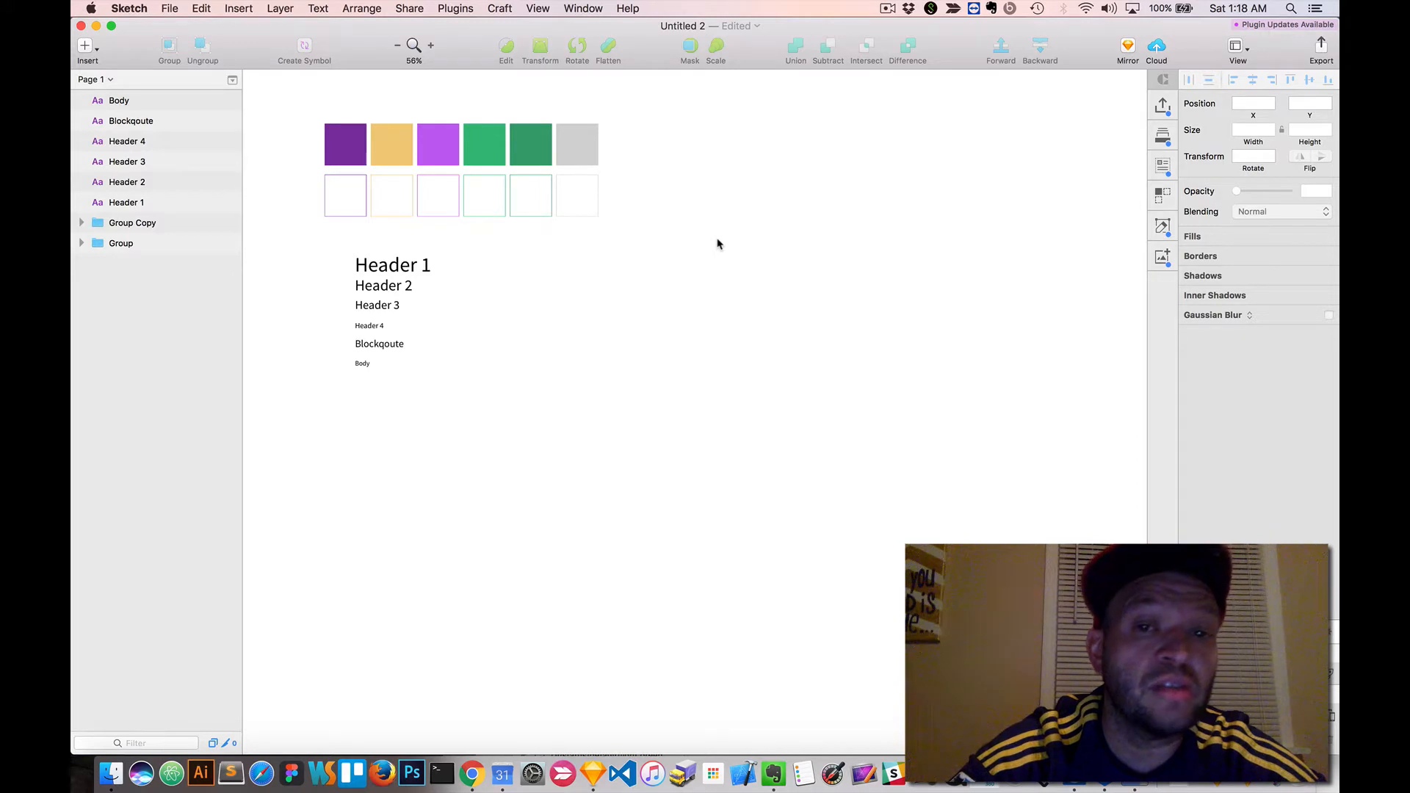
{"action": "left_click", "coordinate": [582, 130]}
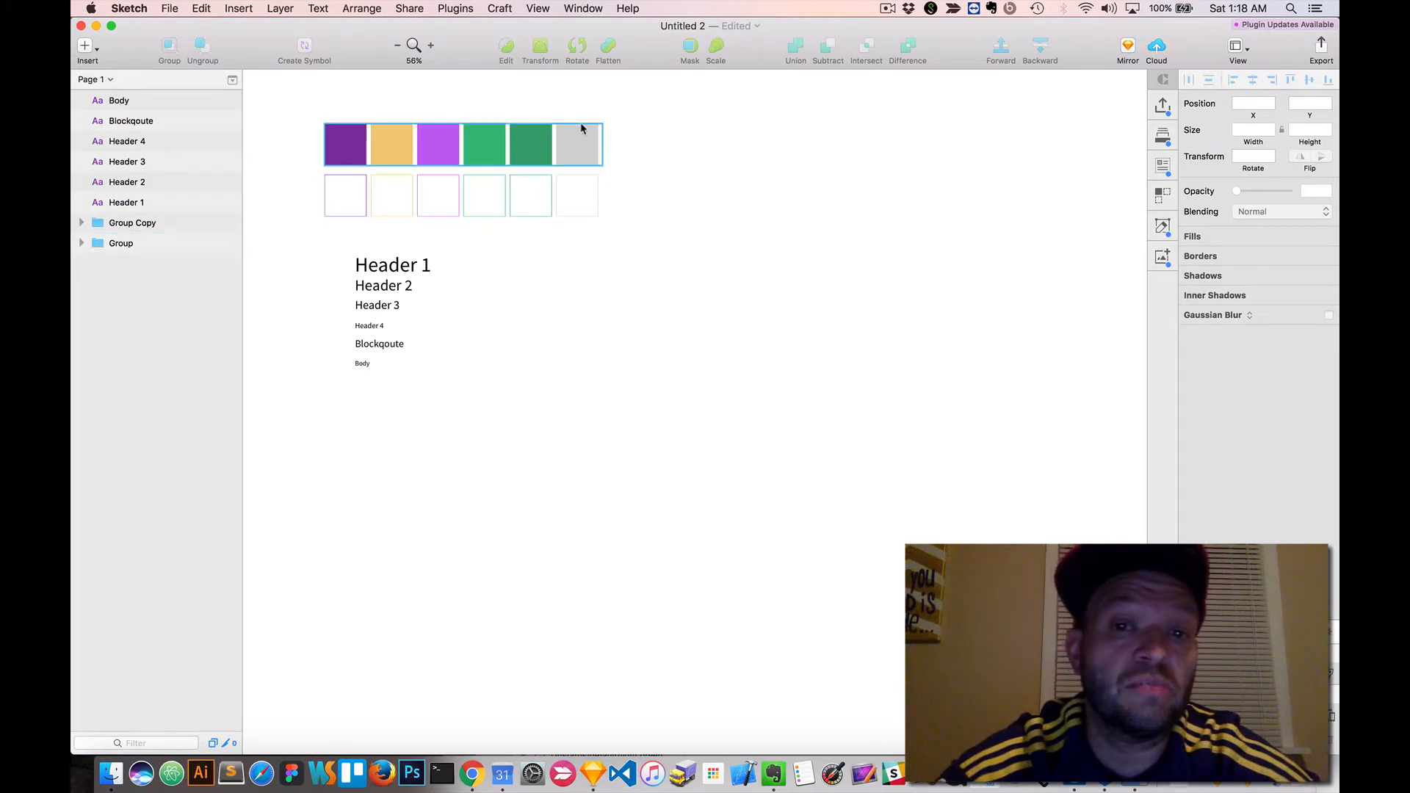
{"action": "left_click", "coordinate": [608, 157]}
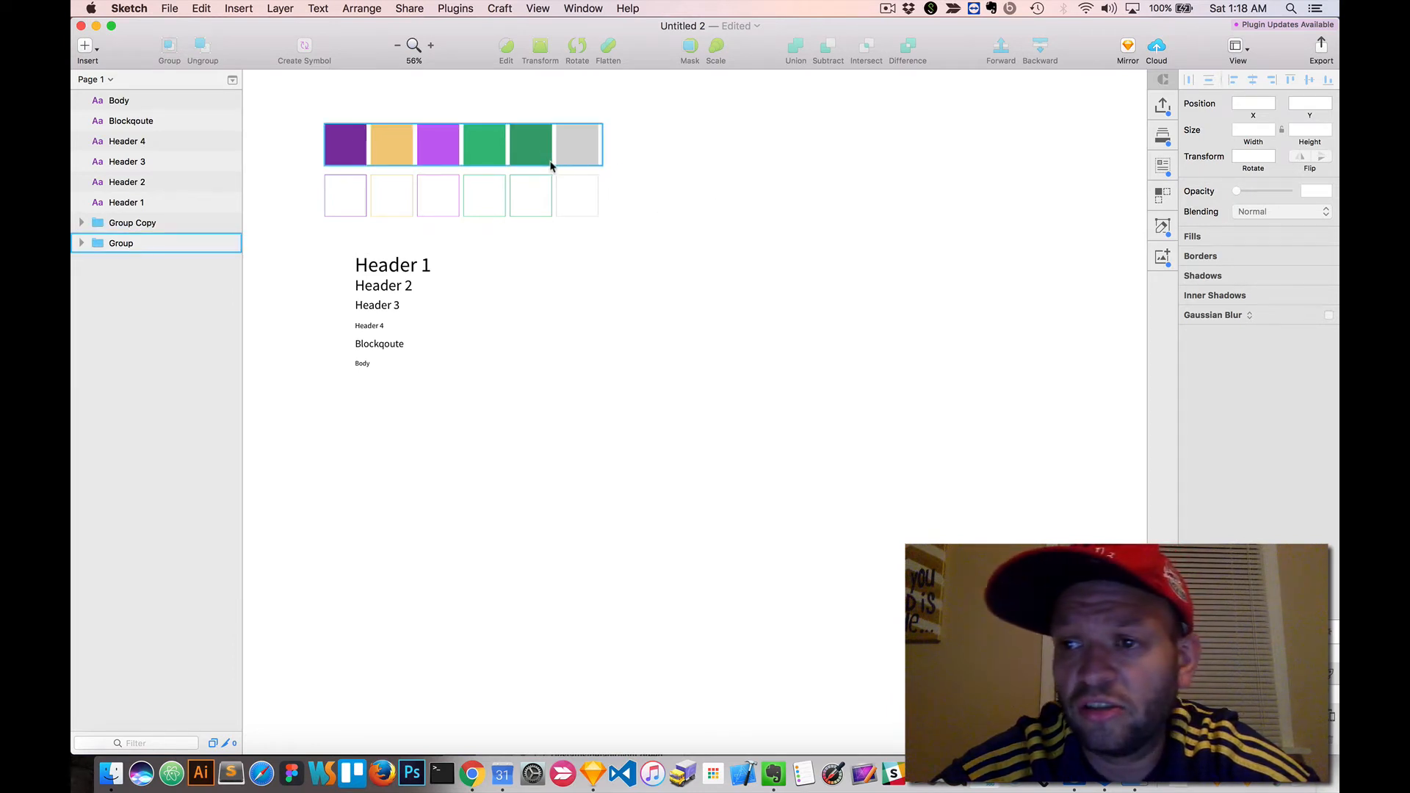
- Convert the dark purple filled square in the upper row into a symbol named swatch/dark purple, sent to the Symbols page
{"action": "double_click", "coordinate": [348, 141]}
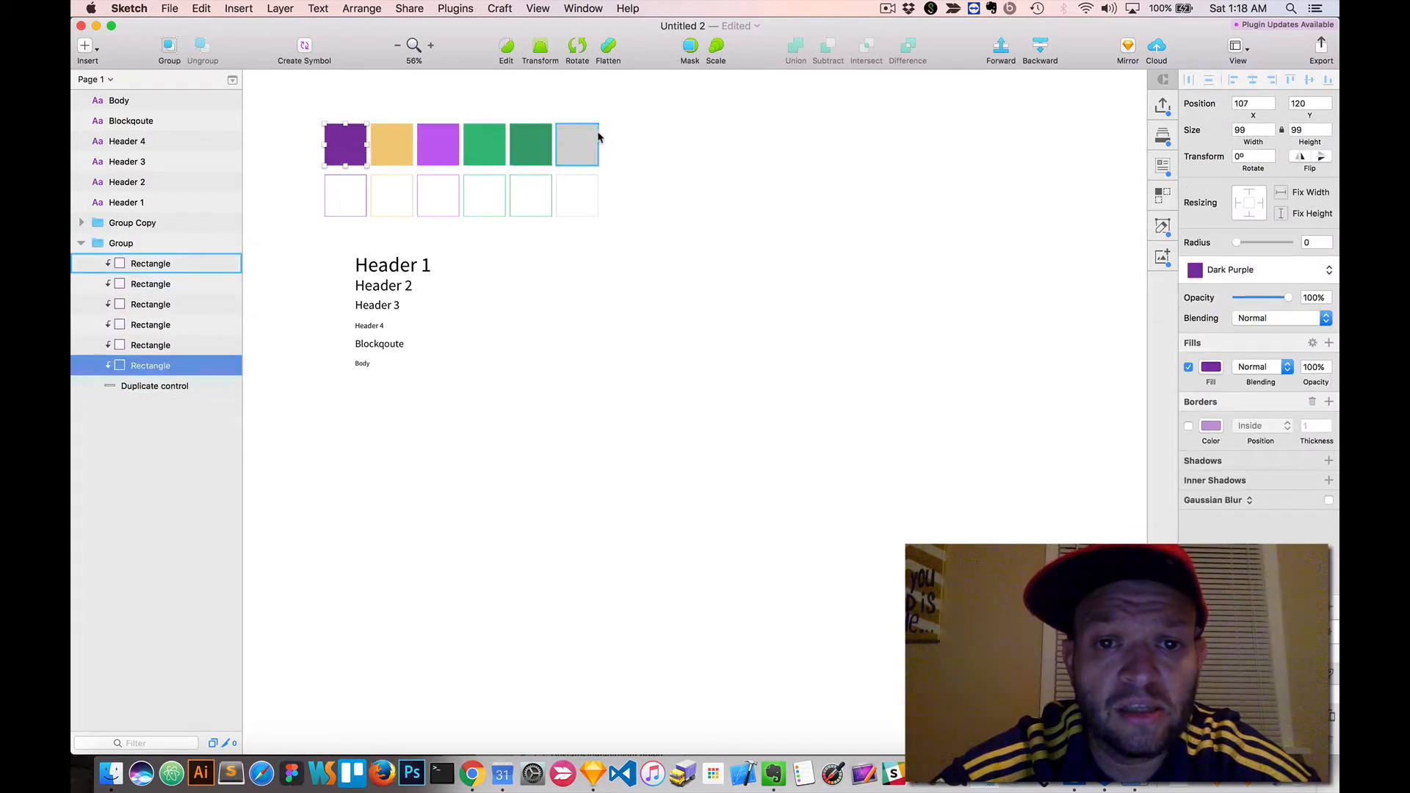
{"action": "left_click", "coordinate": [305, 47]}
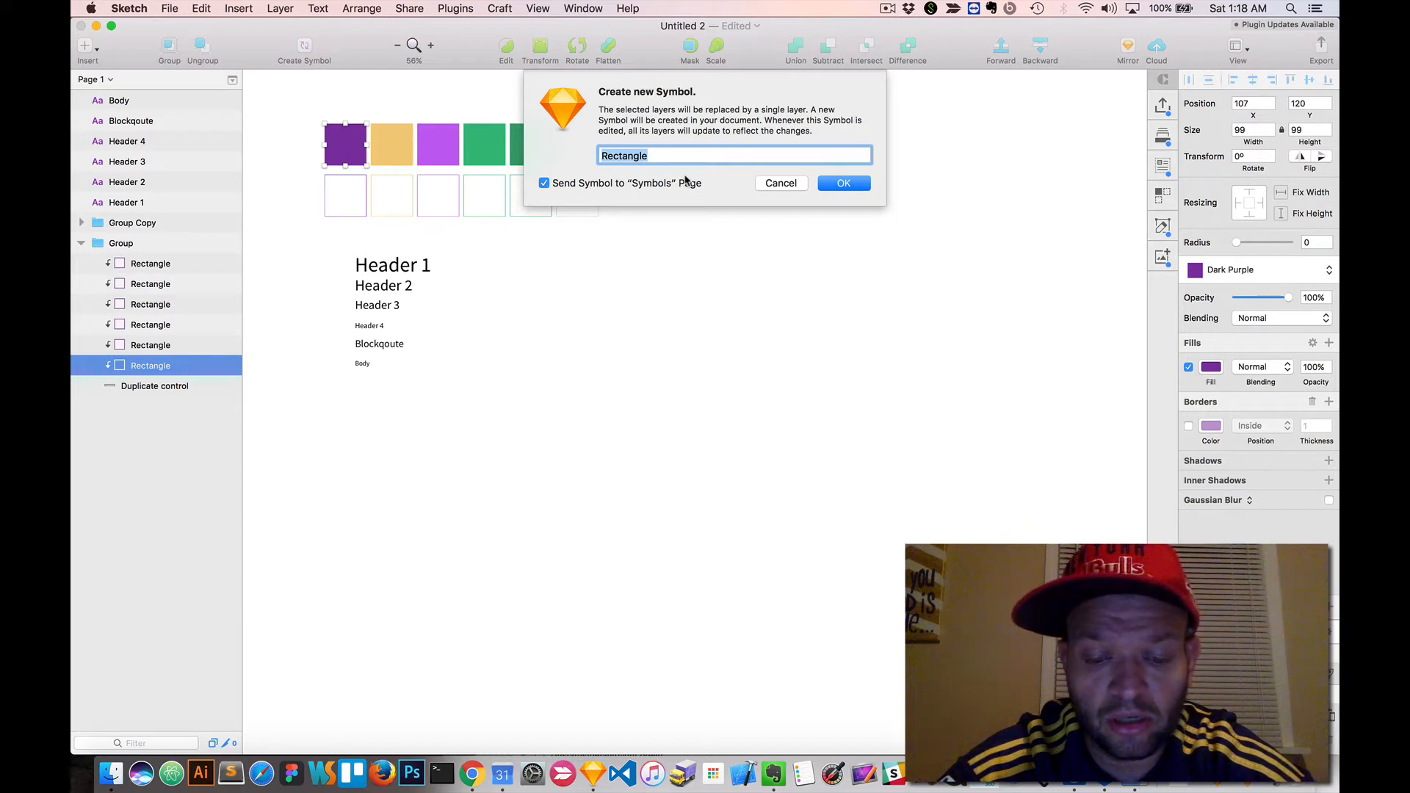
{"action": "type", "text": "swatch"}
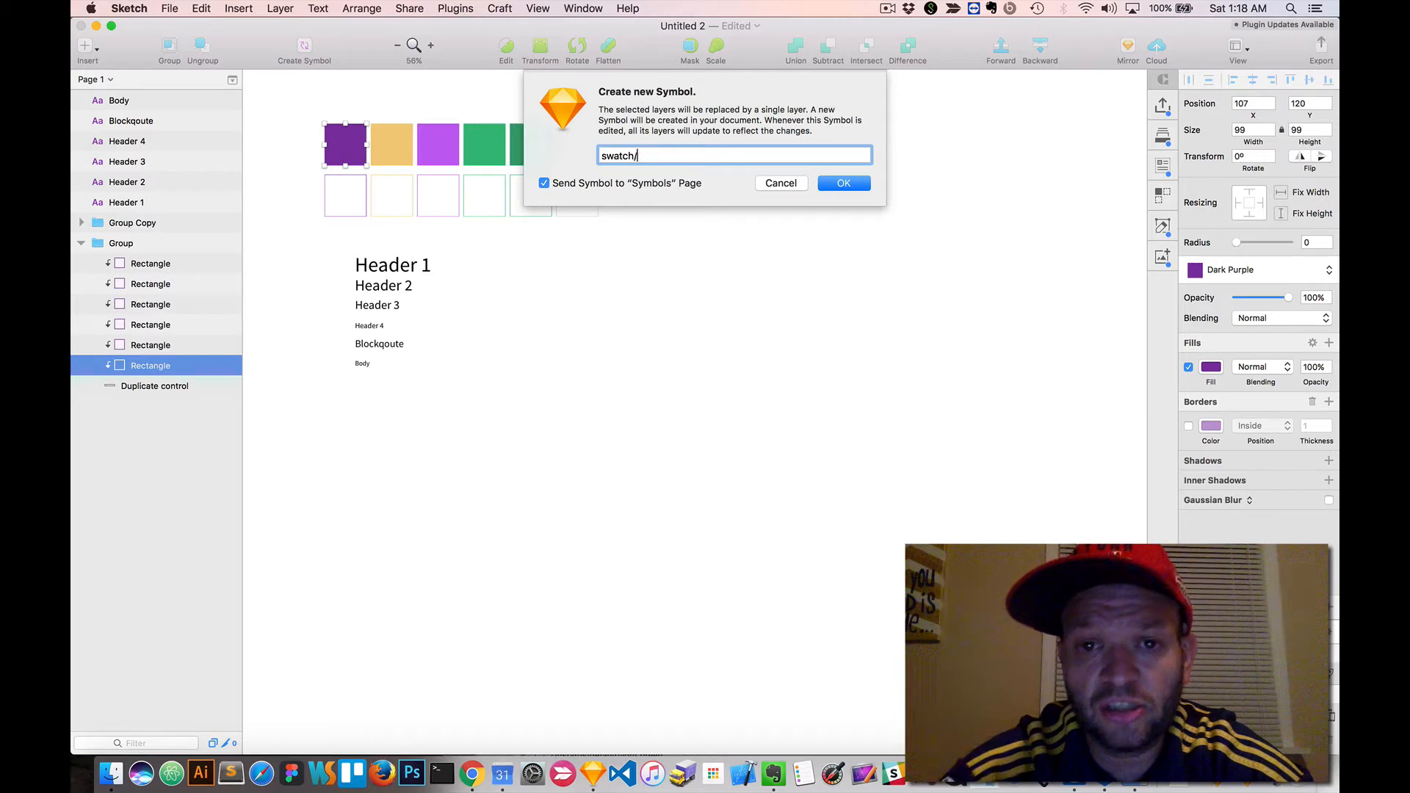
{"action": "type", "text": "/dark"}
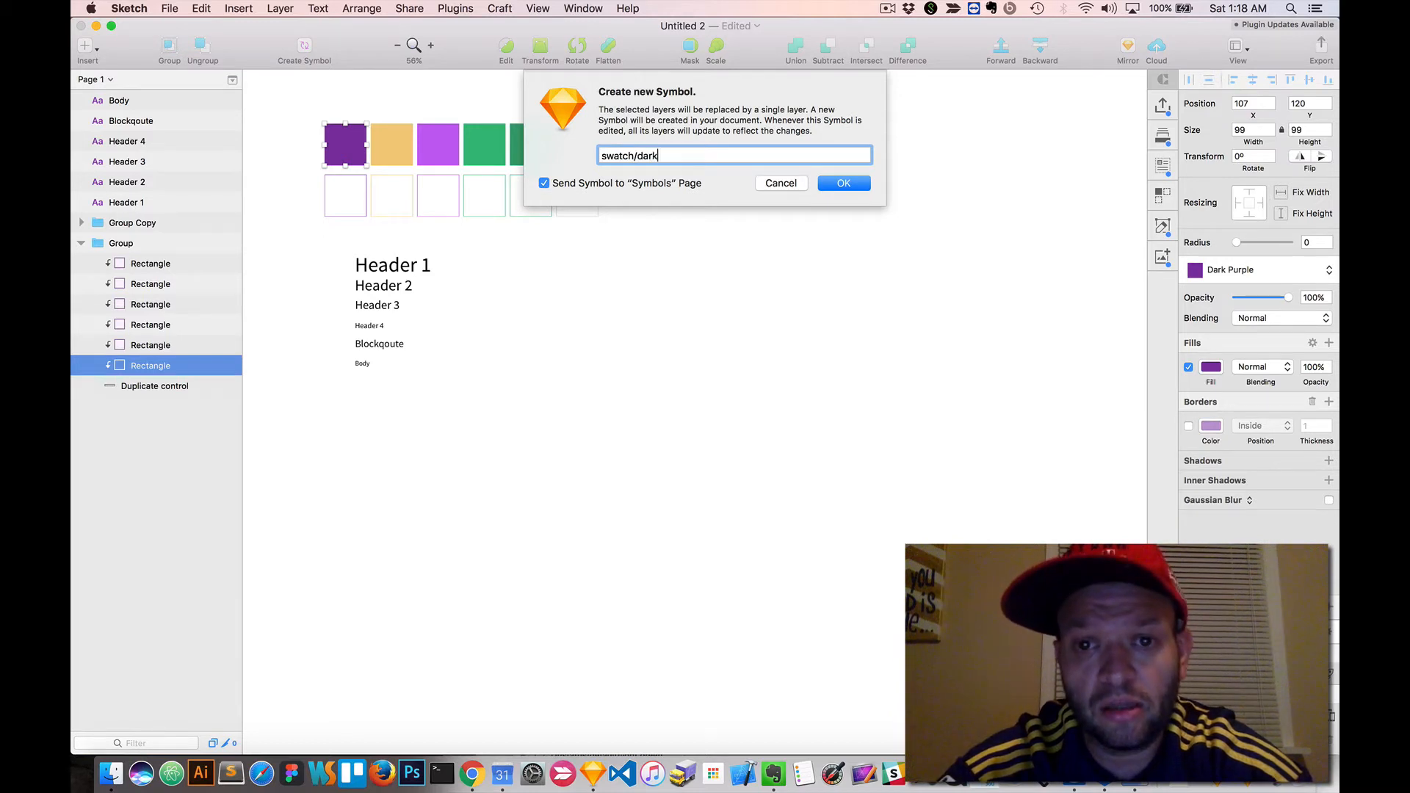
{"action": "type", "text": " purple"}
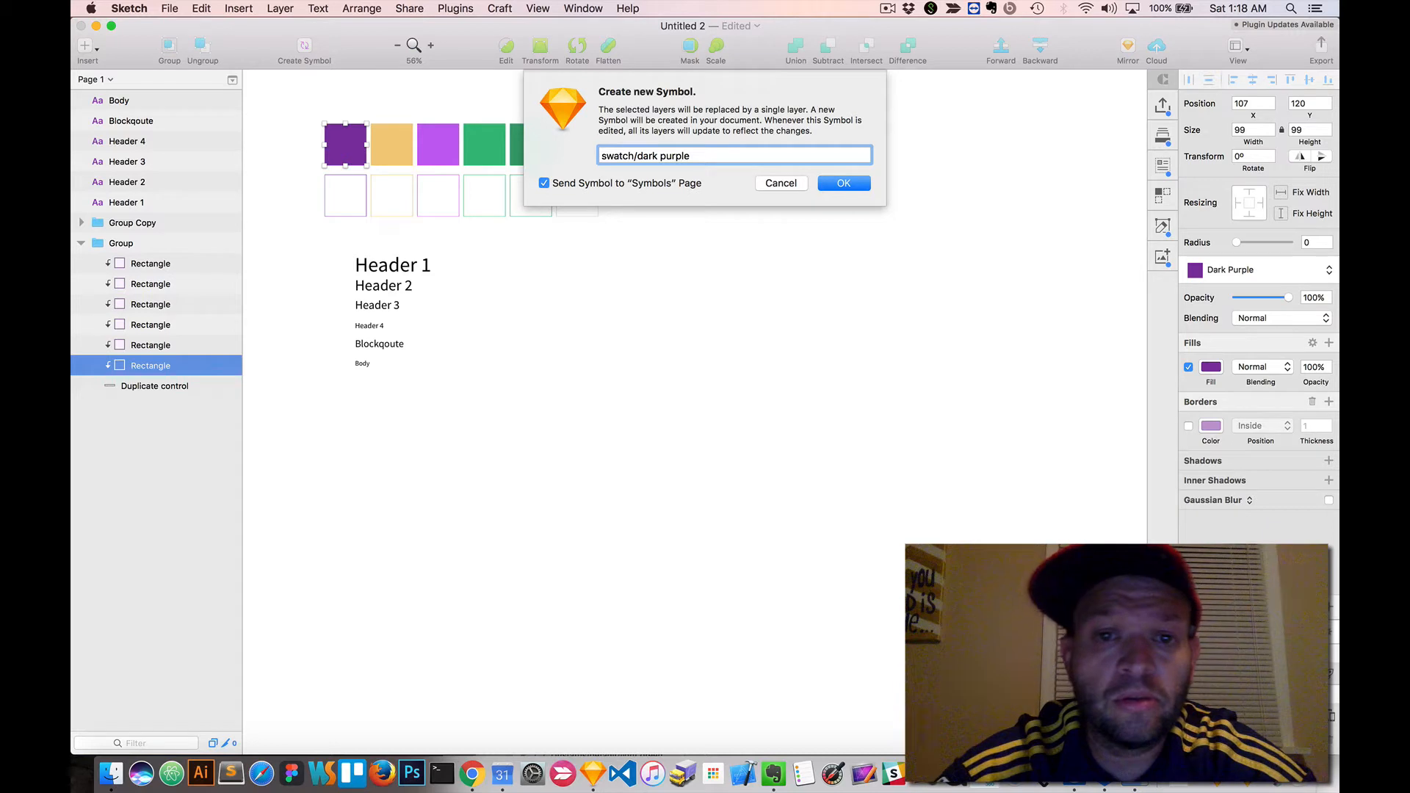
{"action": "key", "text": "Return"}
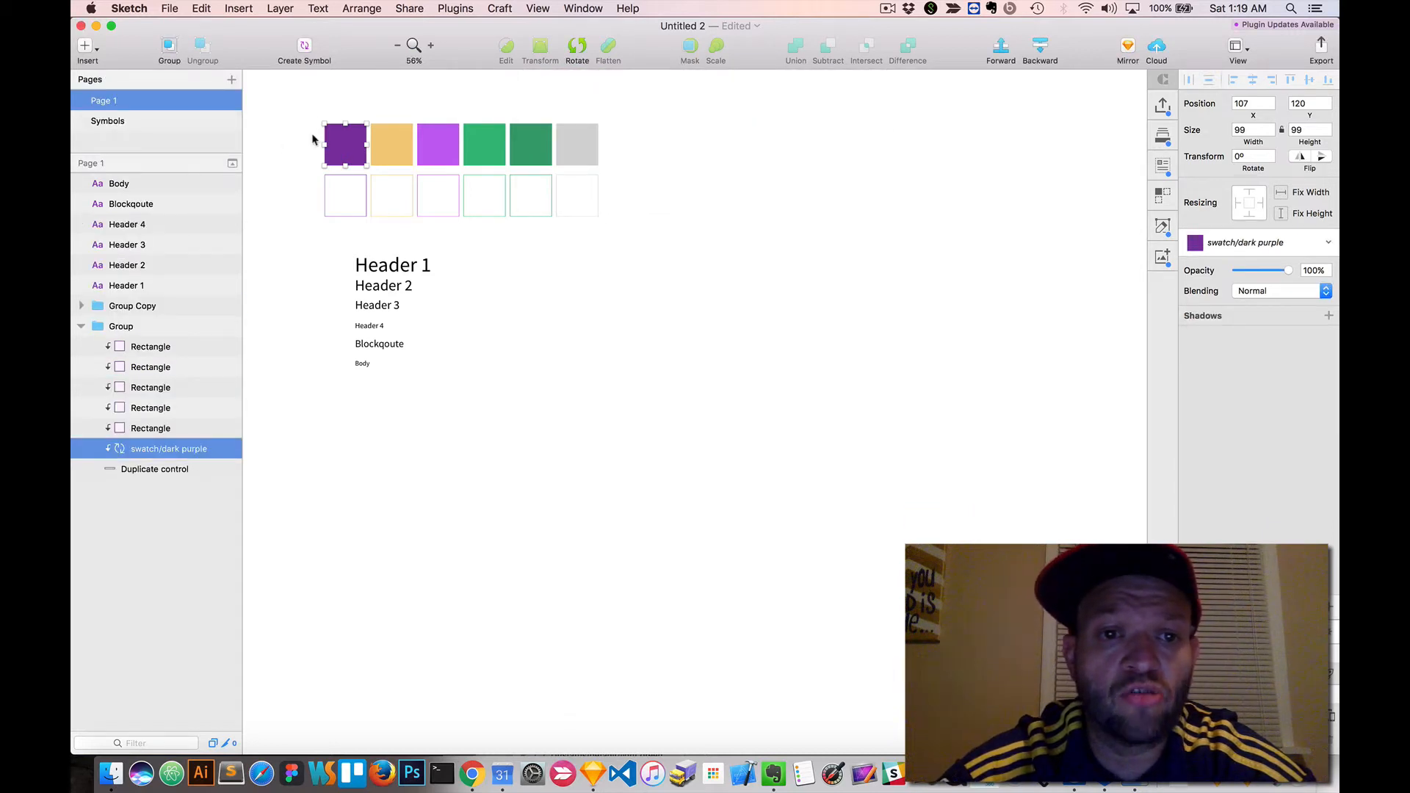
{"action": "left_click", "coordinate": [85, 47]}
{"action": "mouse_move", "coordinate": [158, 243]}
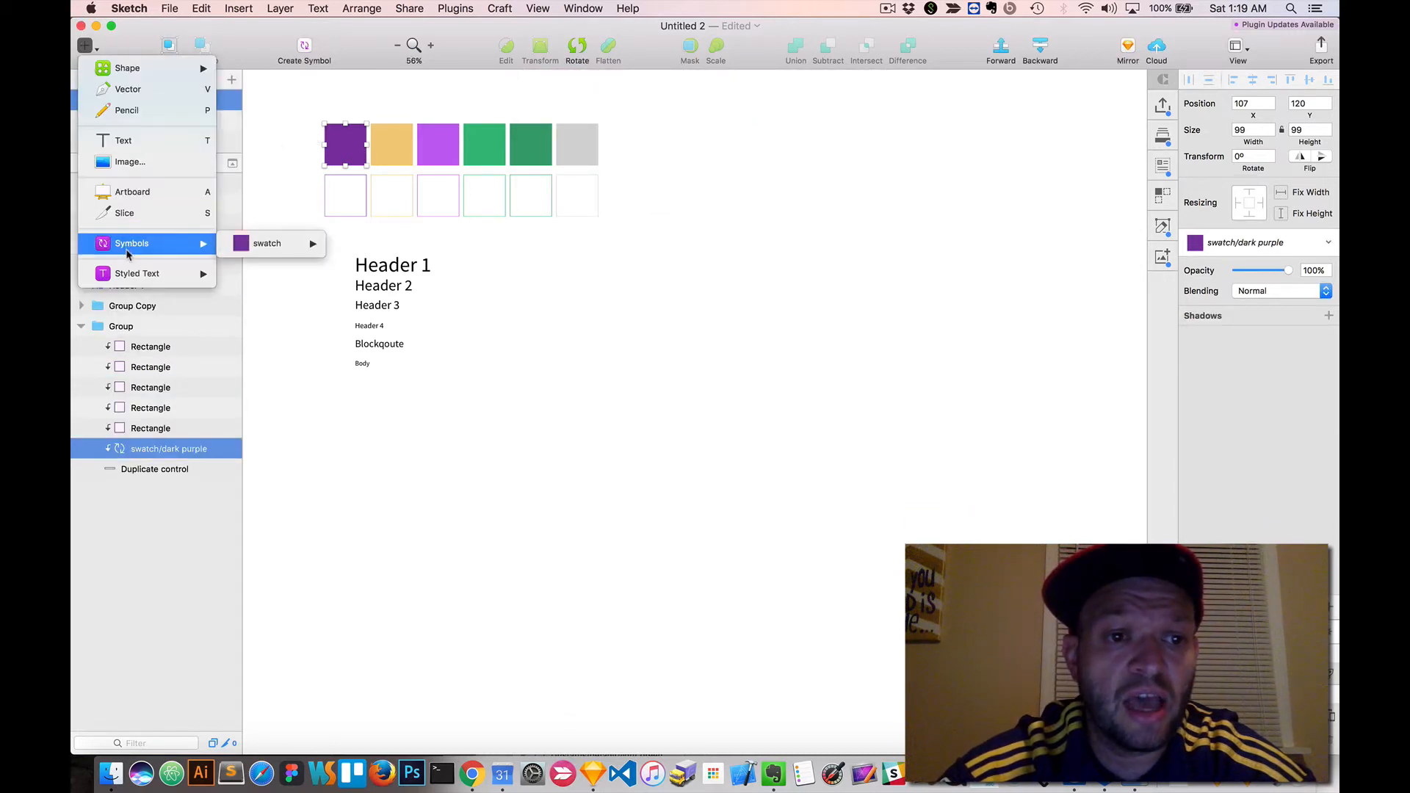
{"action": "mouse_move", "coordinate": [264, 243]}
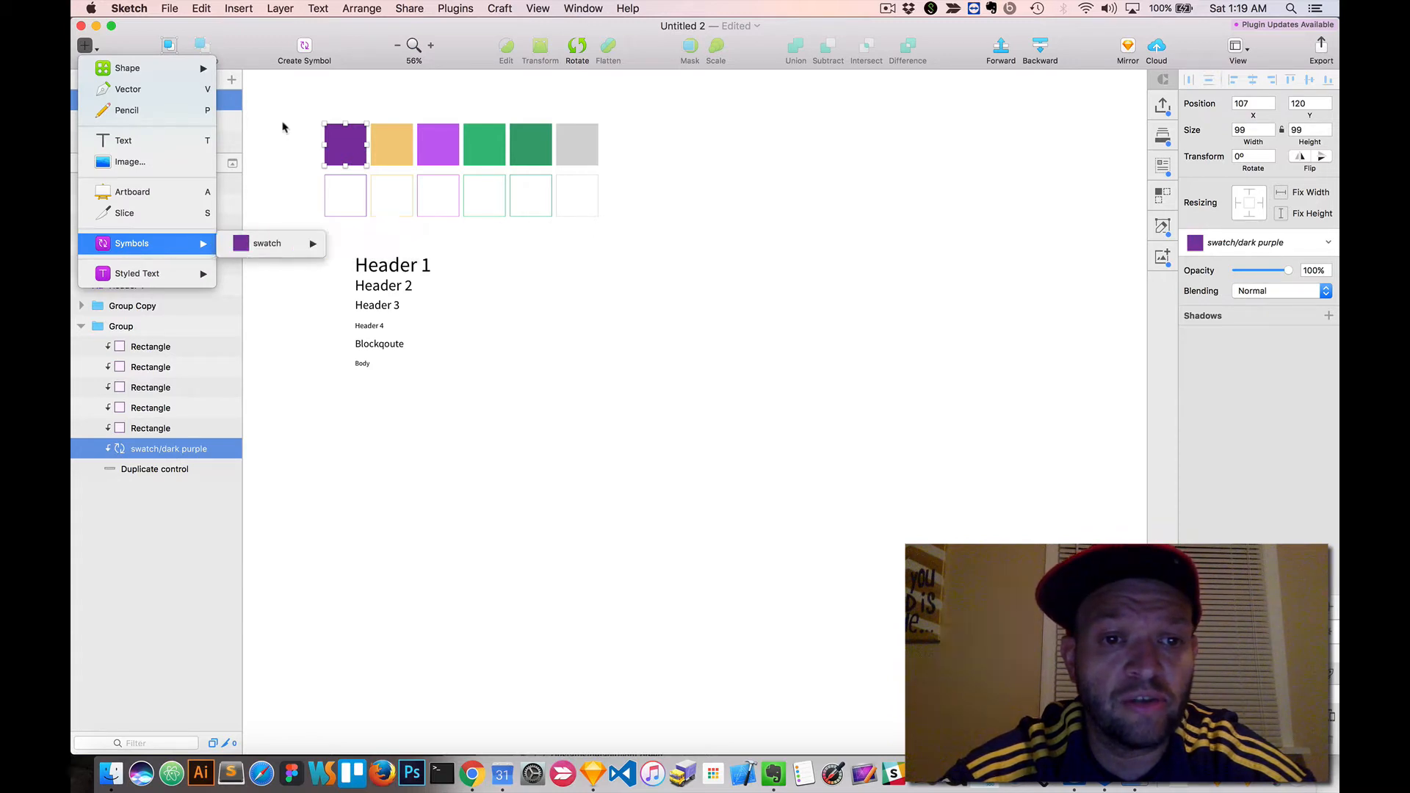
- Convert the beige filled square into a symbol named swatch/beige, copying the swatch/ prefix for reuse
{"action": "left_click", "coordinate": [396, 141]}
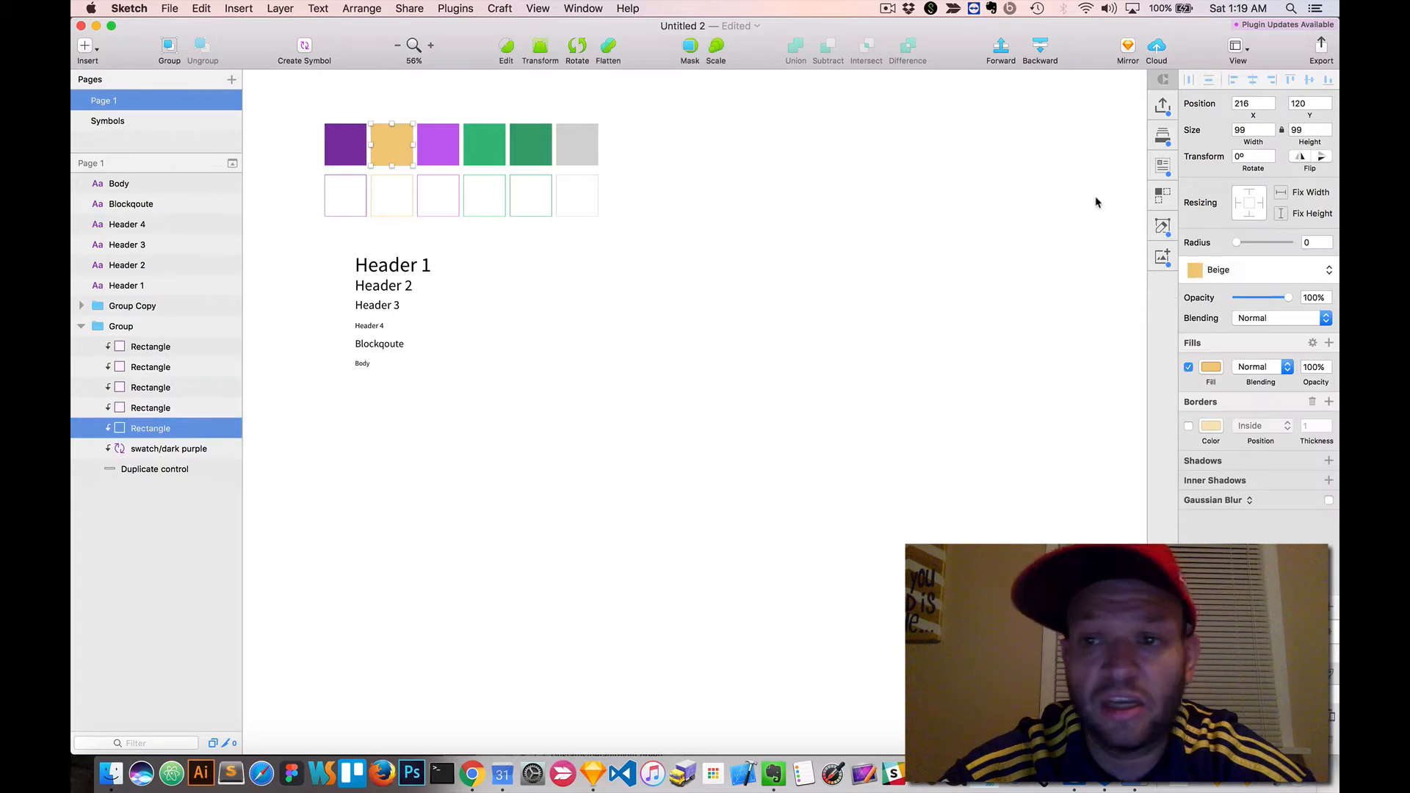
{"action": "left_click", "coordinate": [304, 46]}
{"action": "type", "text": "s"}
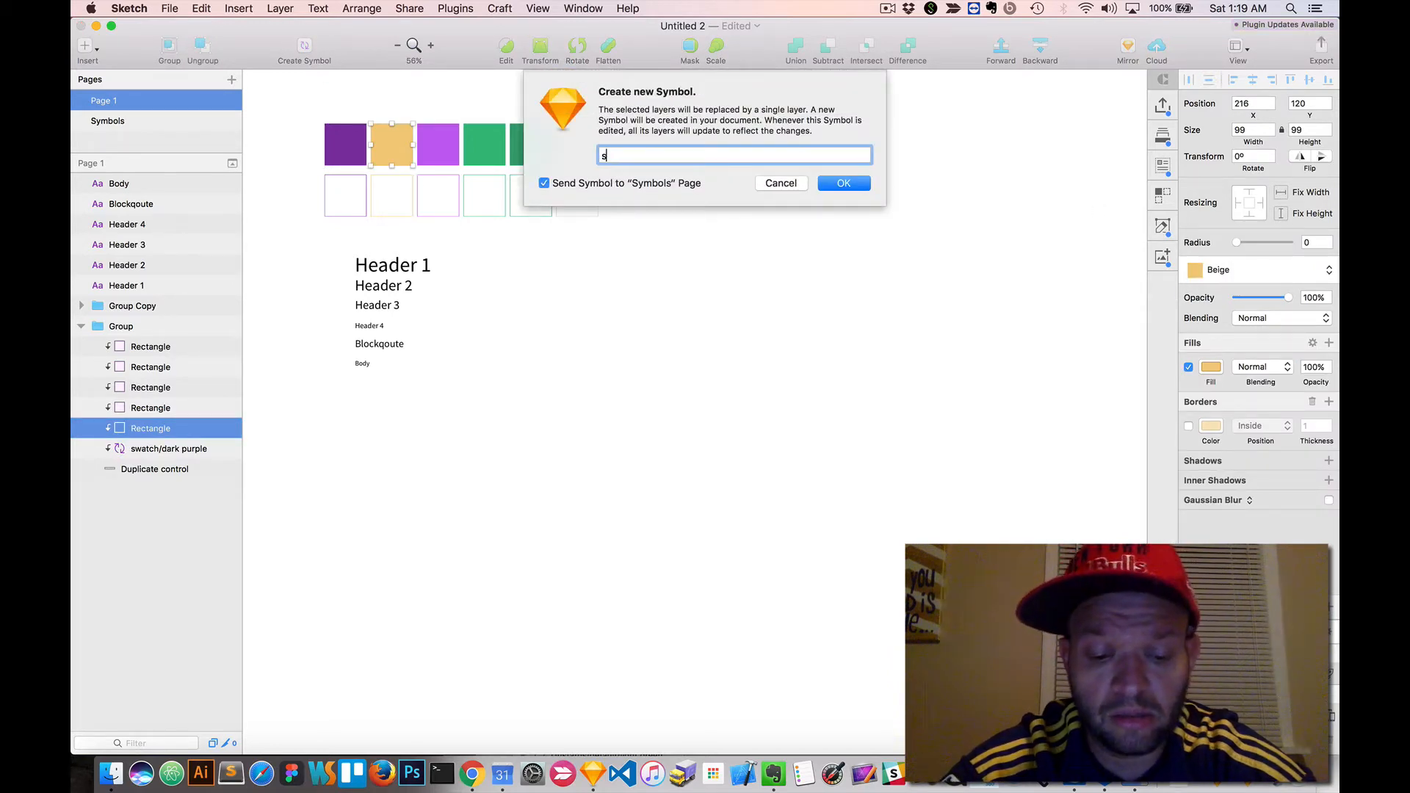
{"action": "type", "text": "watch"}
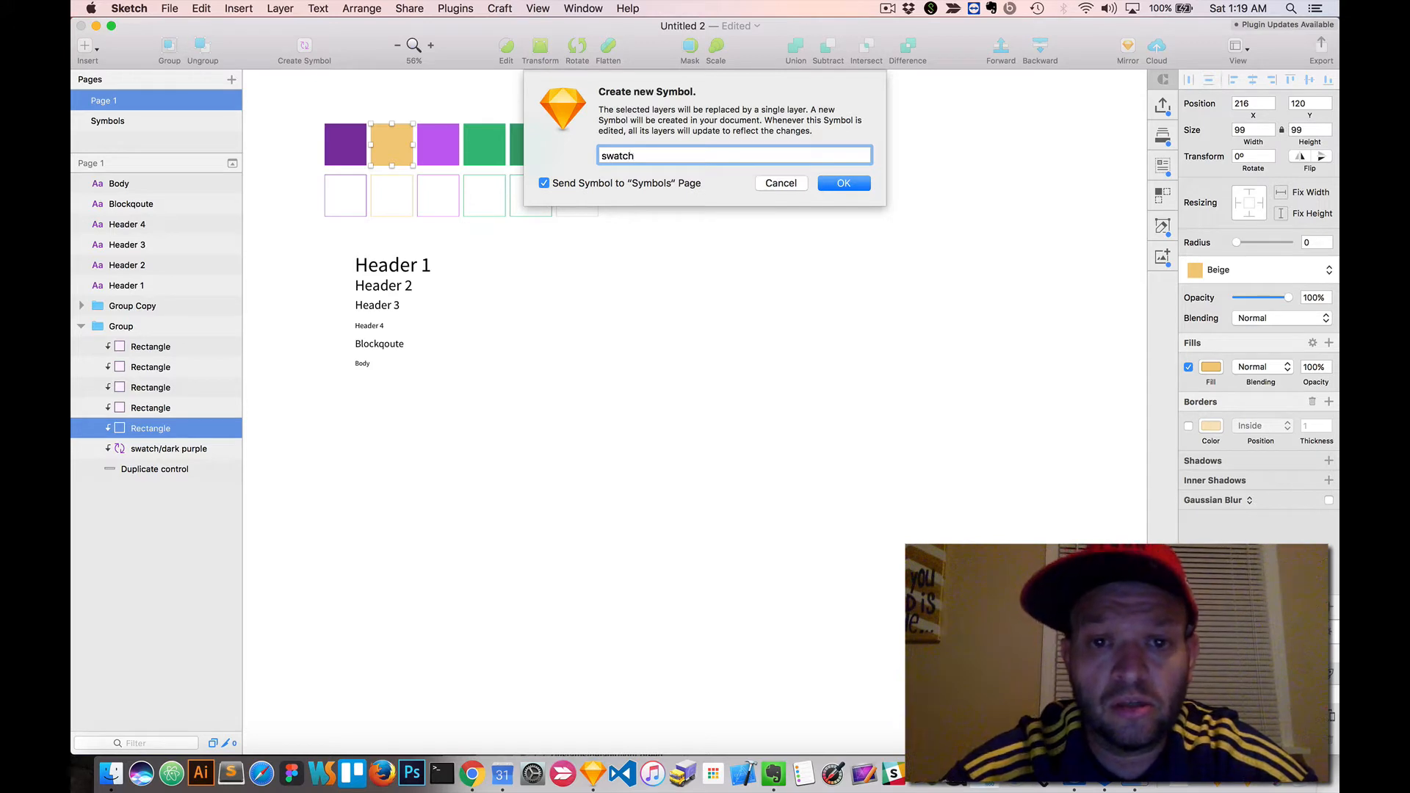
{"action": "type", "text": "/"}
{"action": "key", "text": "super+a"}
{"action": "key", "text": "super+c"}
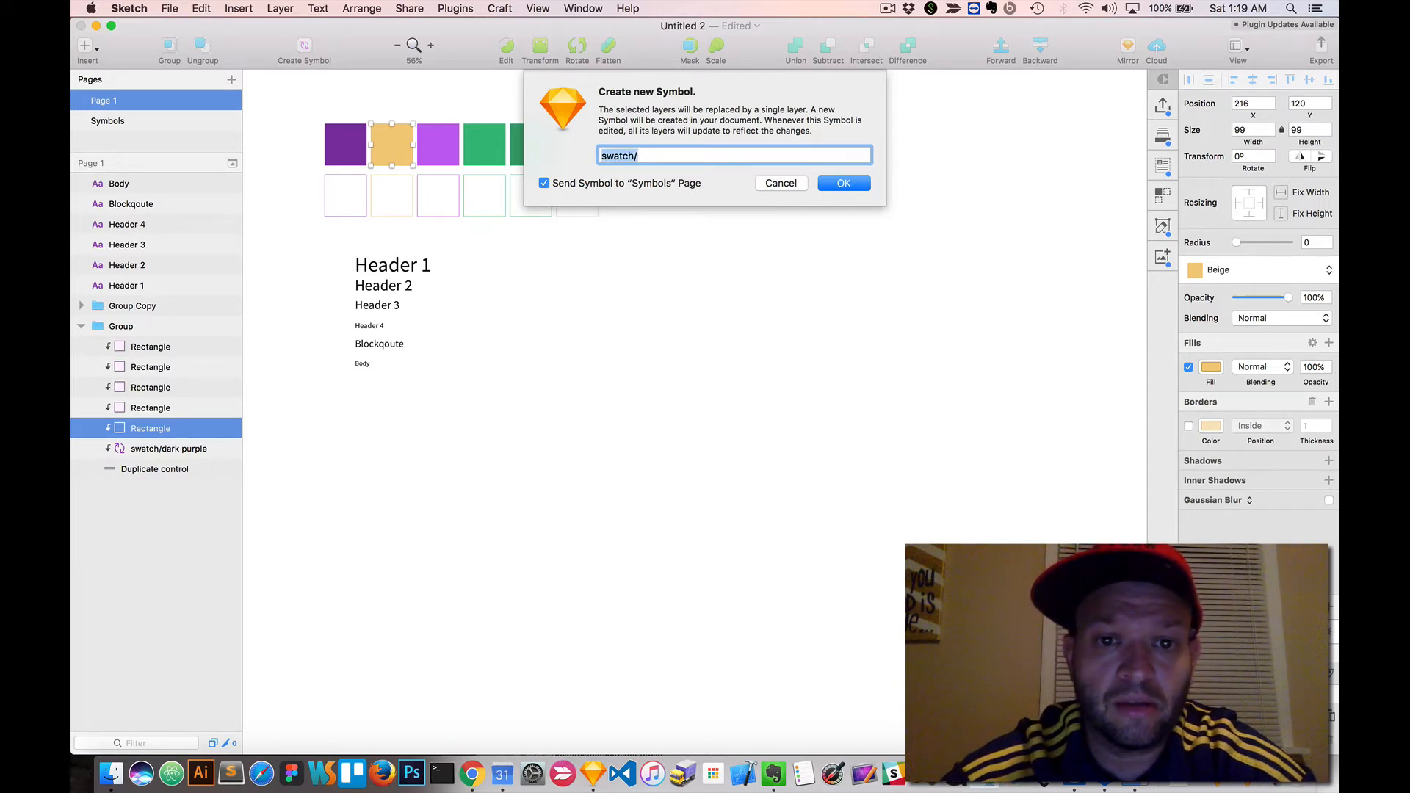
{"action": "key", "text": "Right"}
{"action": "type", "text": "beigh"}
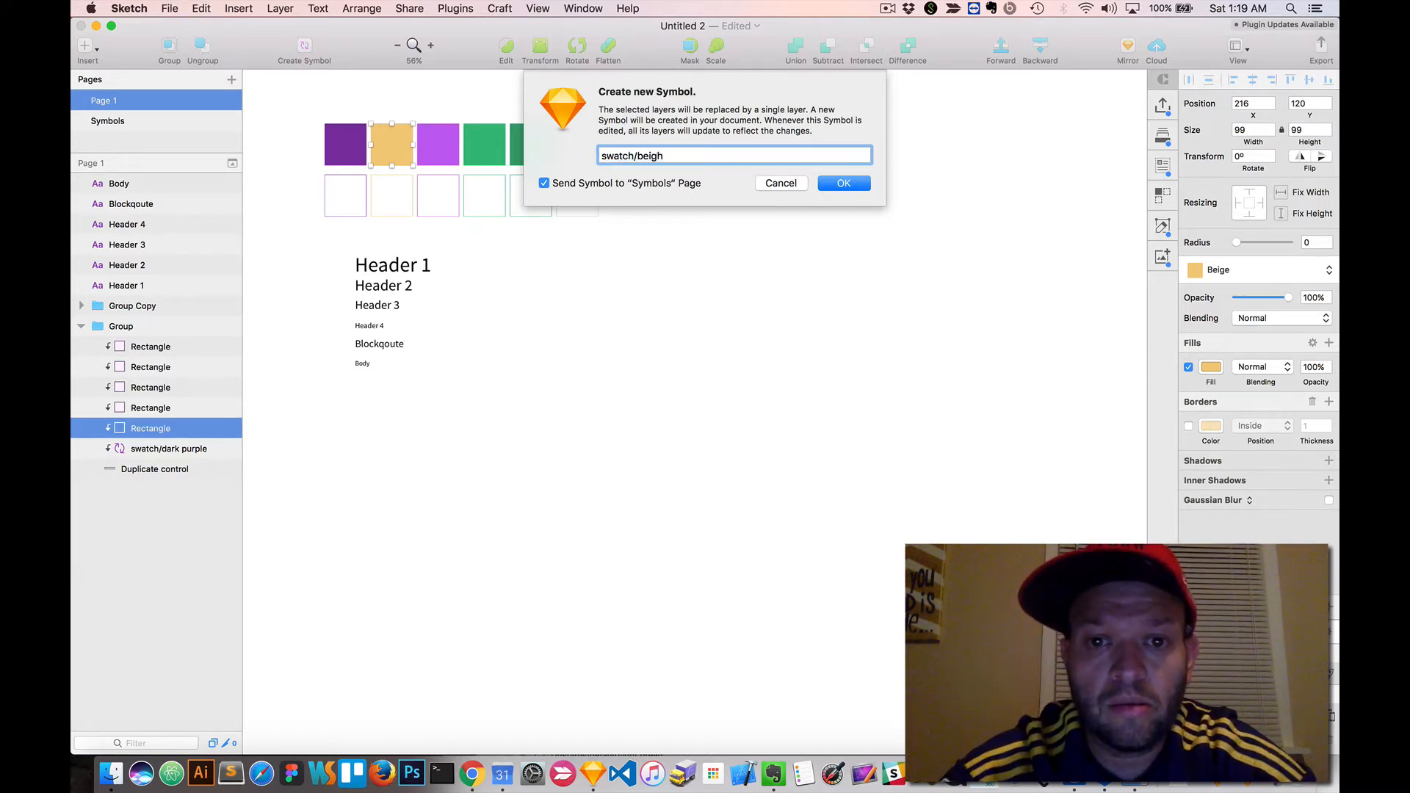
{"action": "key", "text": "Return"}
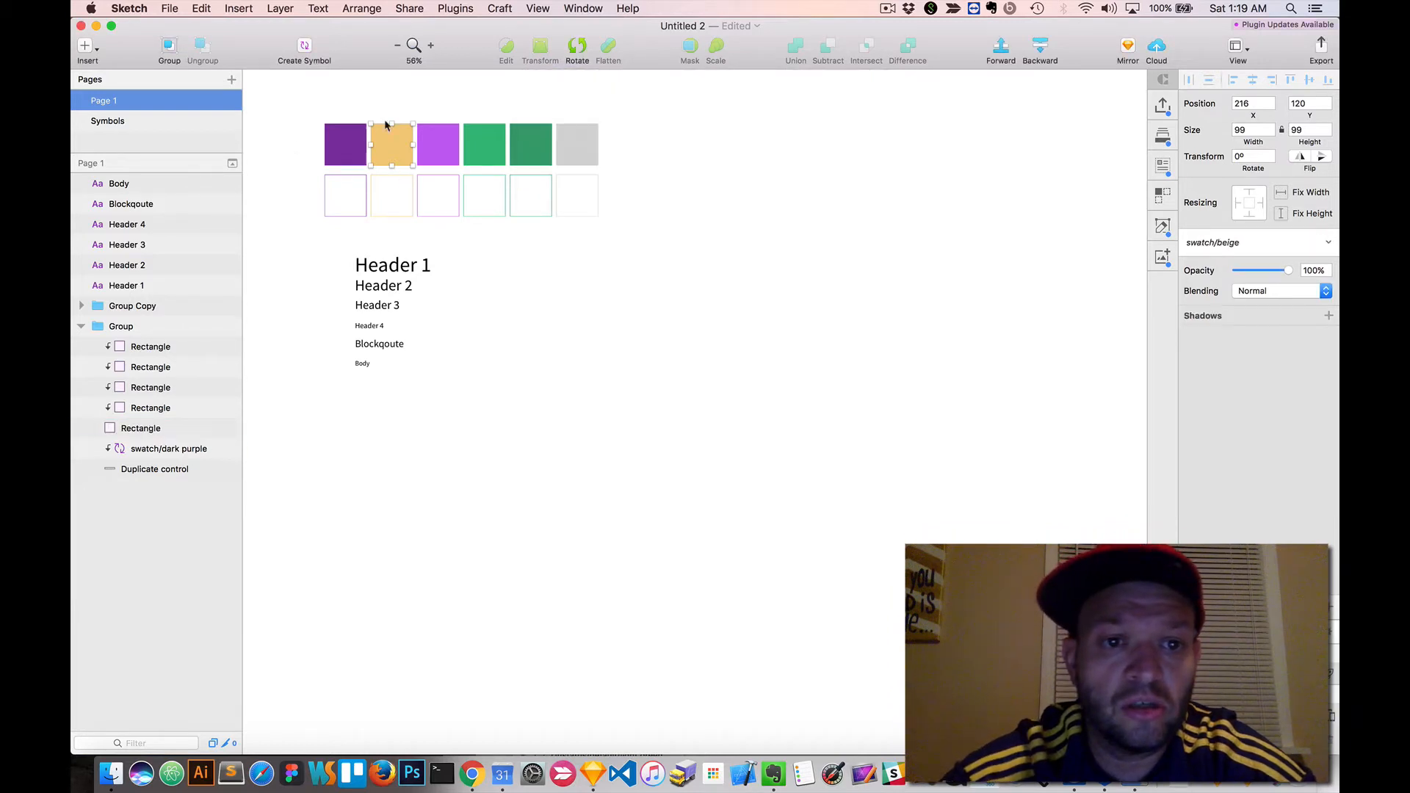
- Convert the light purple filled square into a symbol named swatch/light purple, reusing the copied prefix
{"action": "left_click", "coordinate": [436, 147]}
{"action": "left_click", "coordinate": [304, 47]}
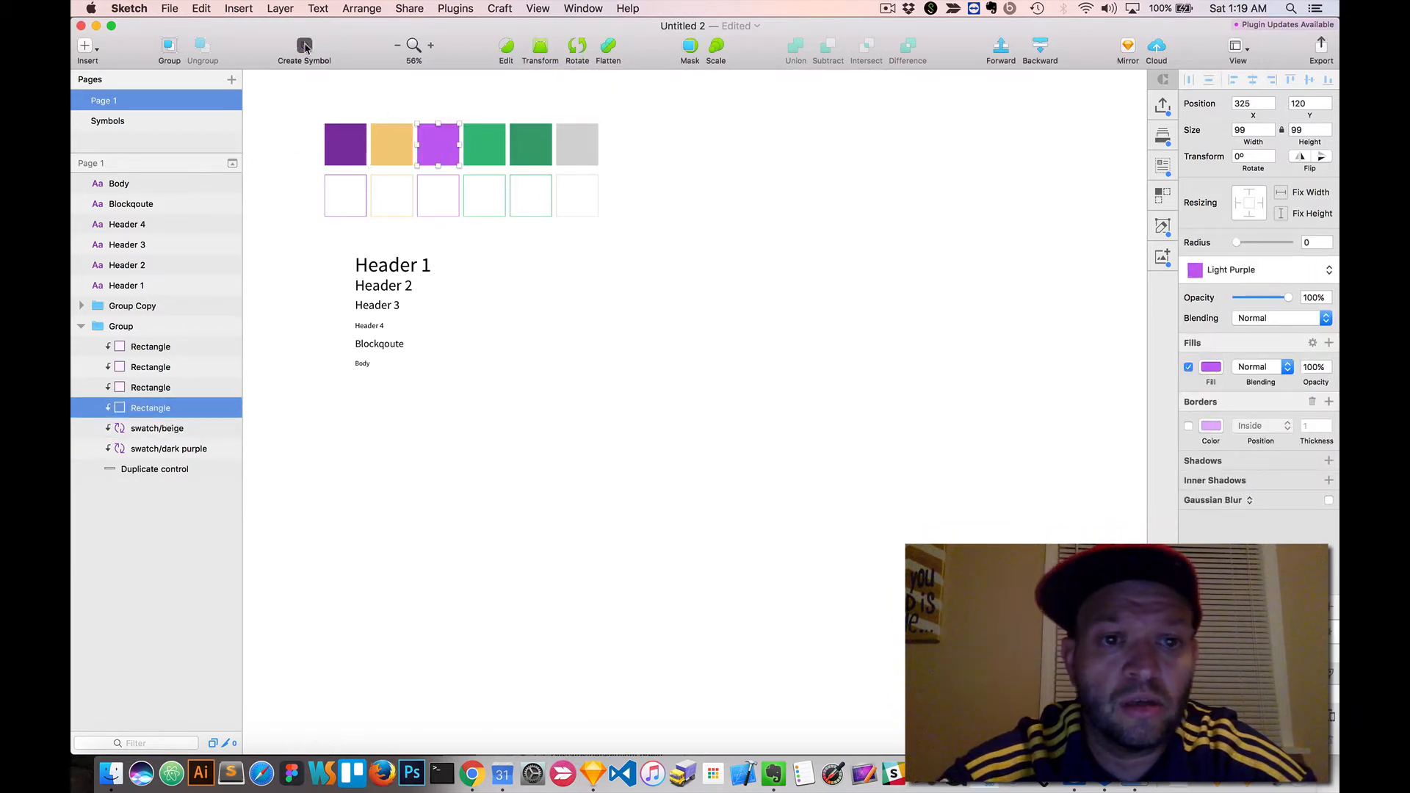
{"action": "key", "text": "super+v"}
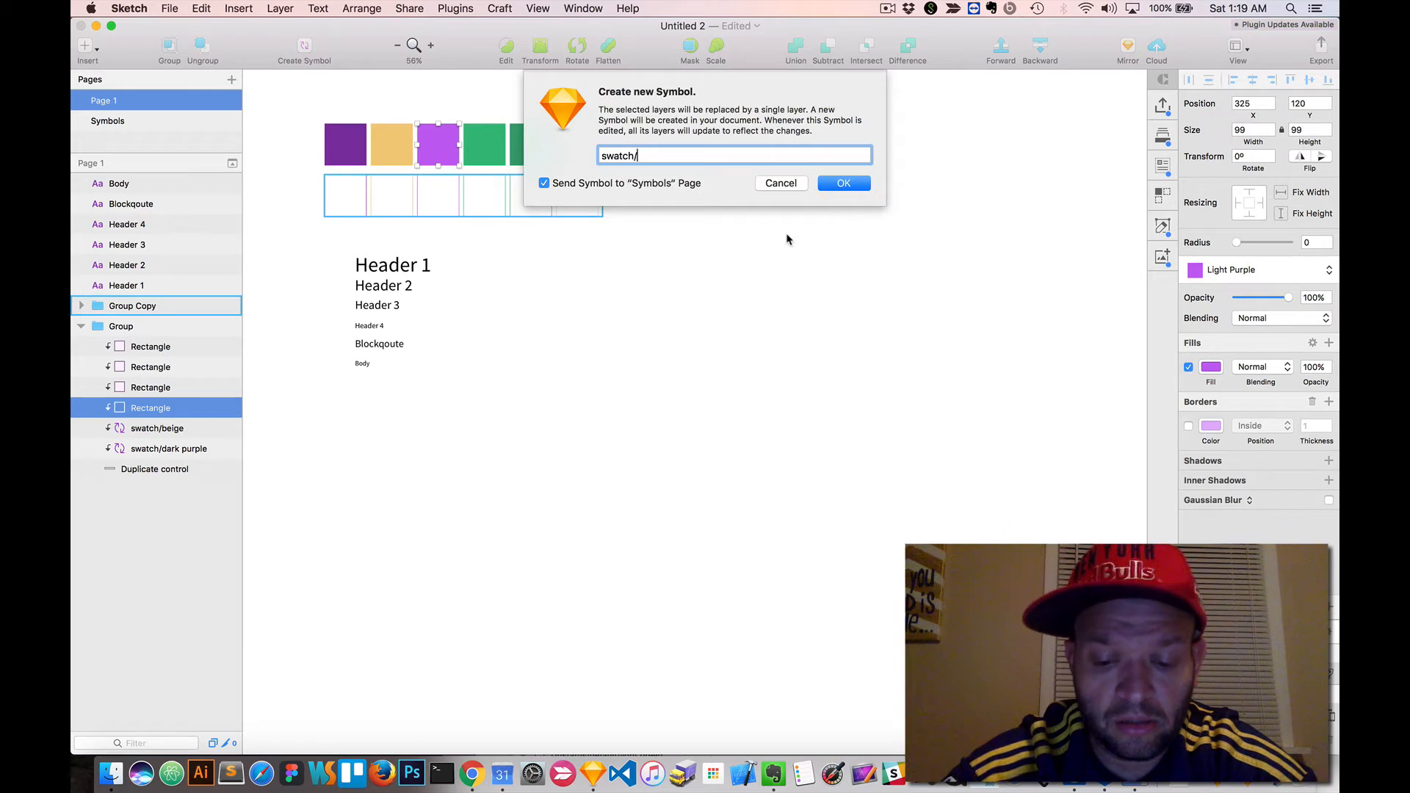
{"action": "type", "text": "light purple"}
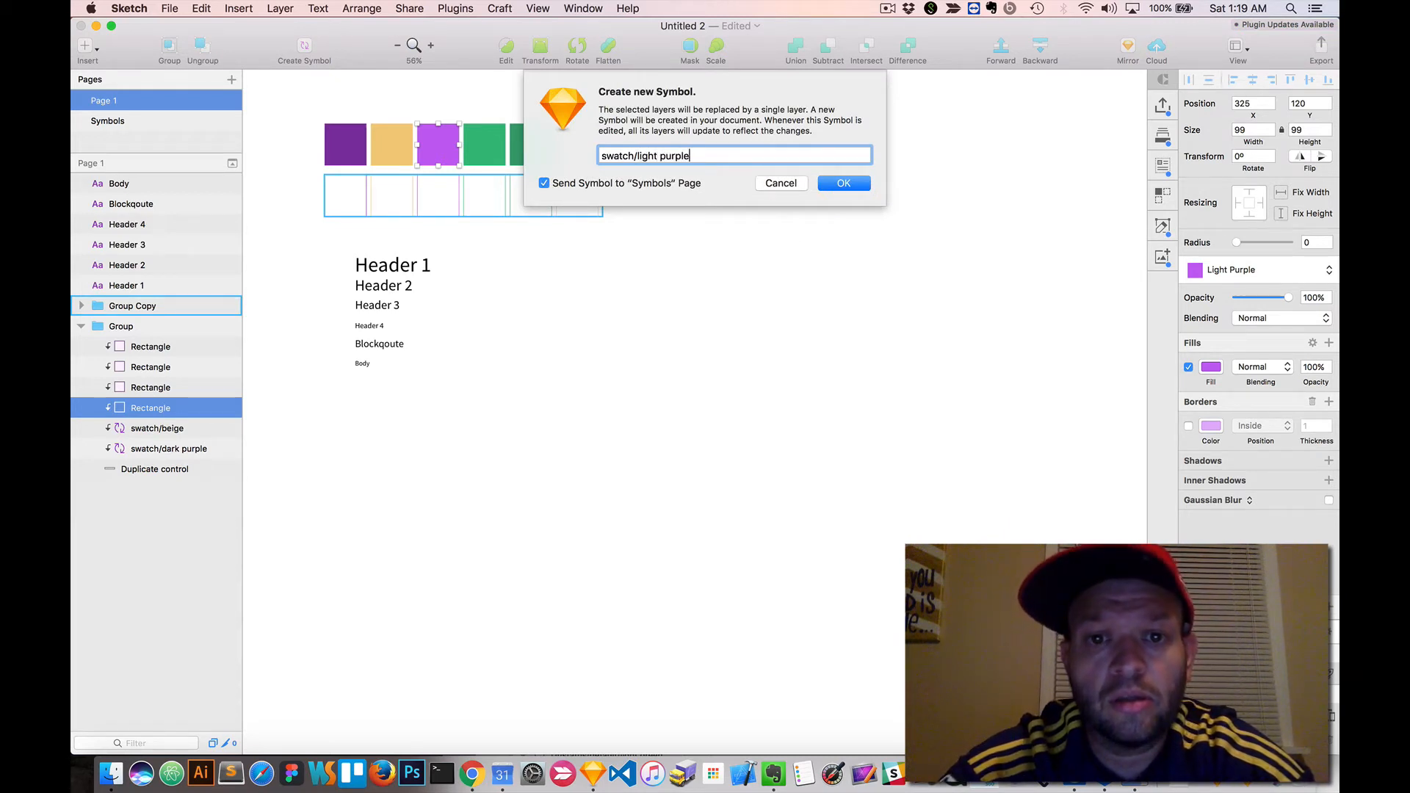
{"action": "key", "text": "Return"}
- Create a symbol named swatch/light green from the light green filled square in the upper row
{"action": "left_click", "coordinate": [488, 134]}
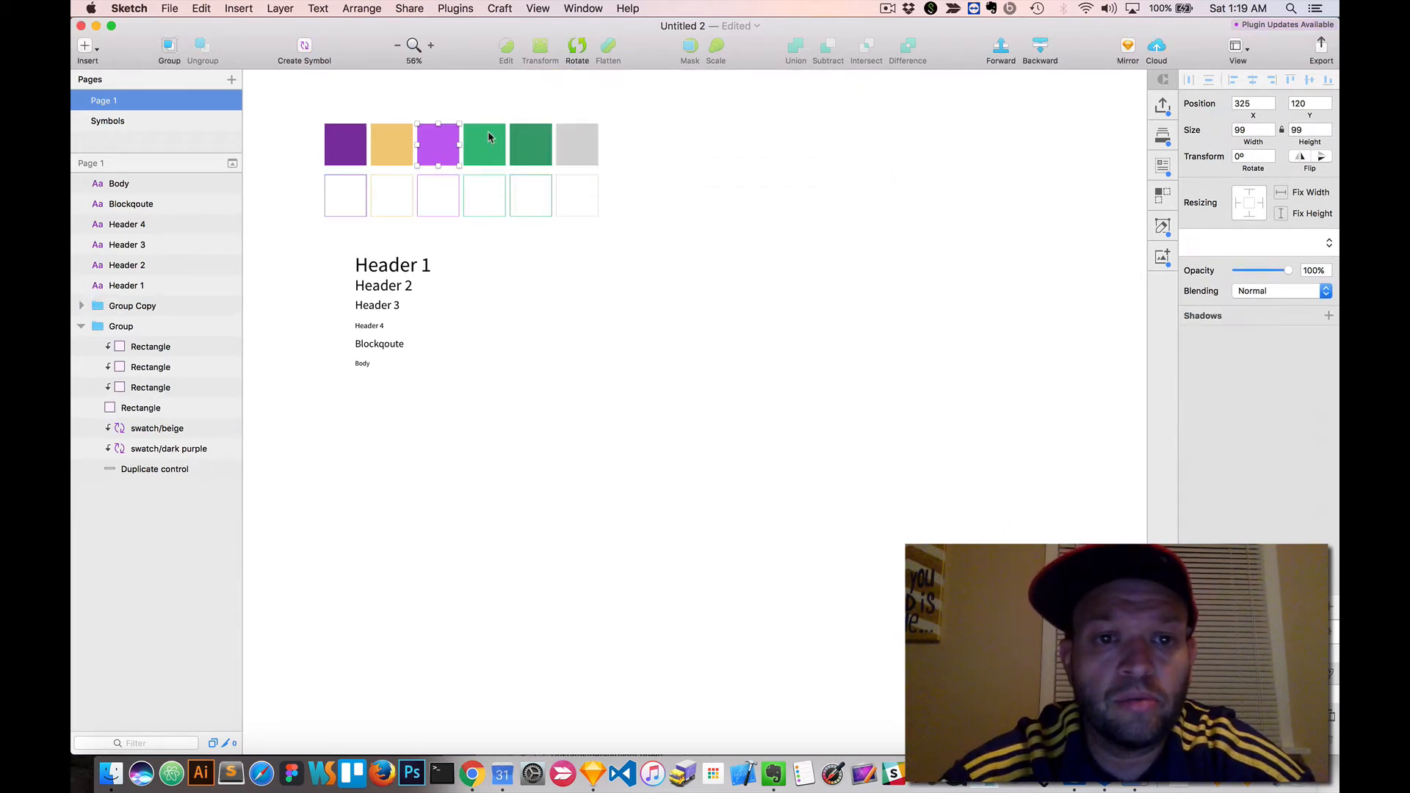
{"action": "left_click", "coordinate": [304, 48]}
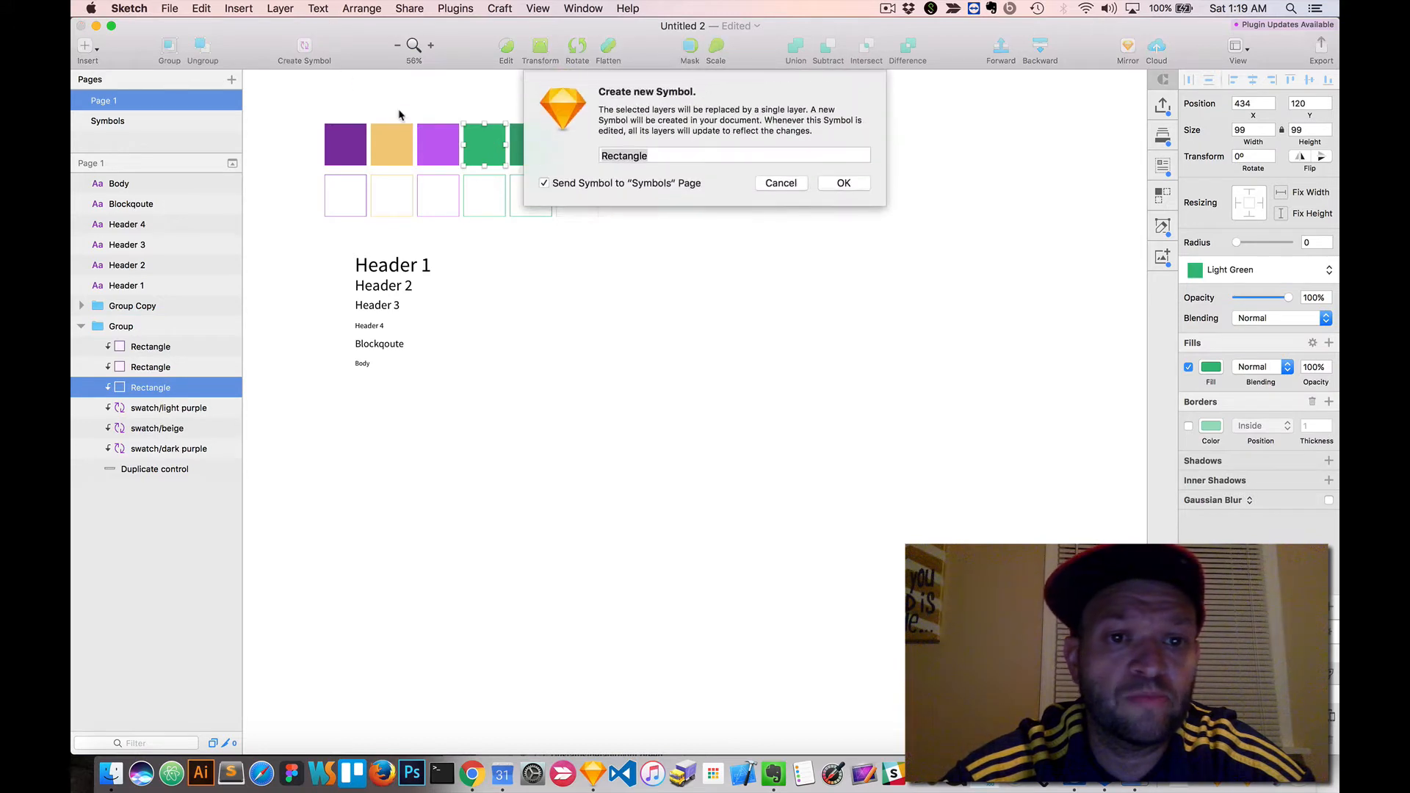
{"action": "type", "text": "swatch/"}
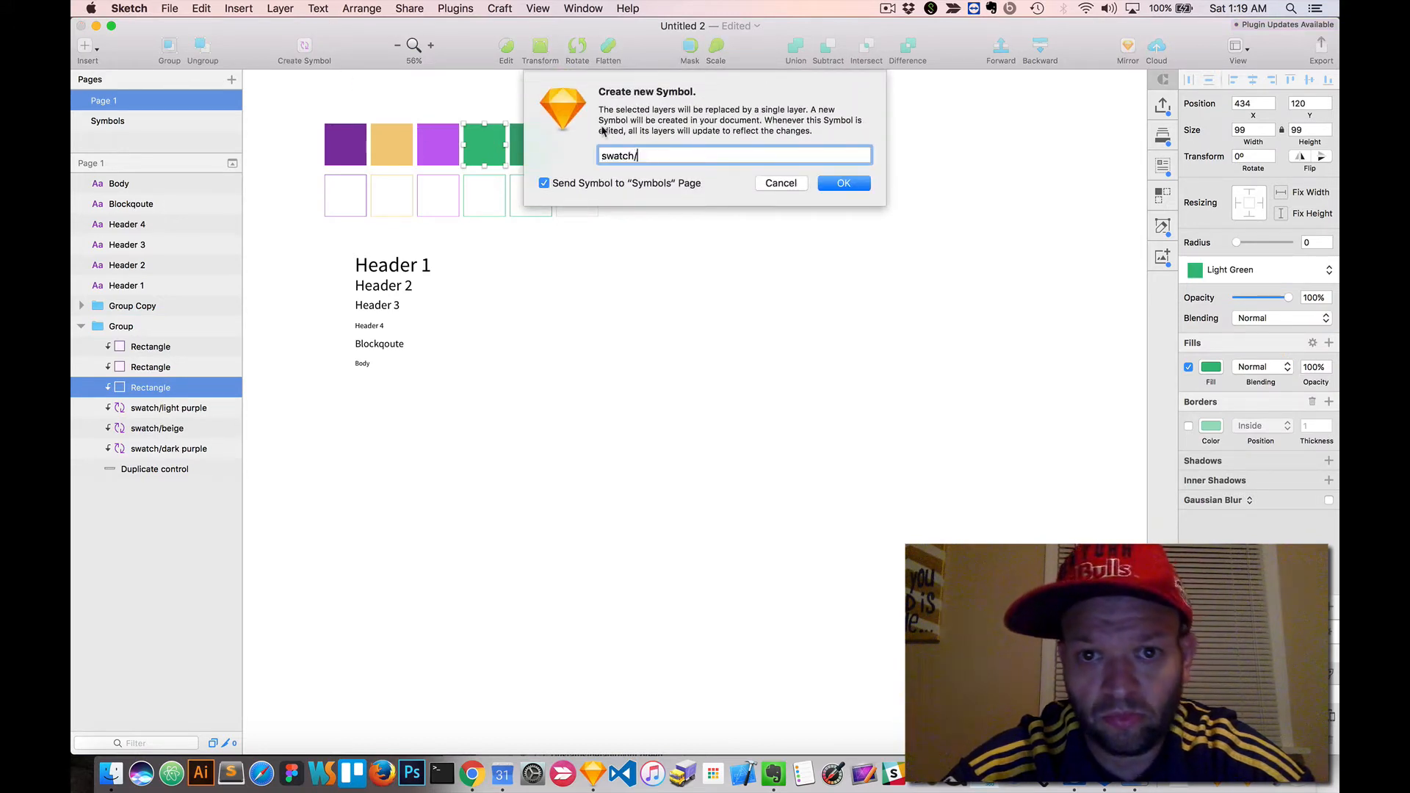
{"action": "type", "text": "light "}
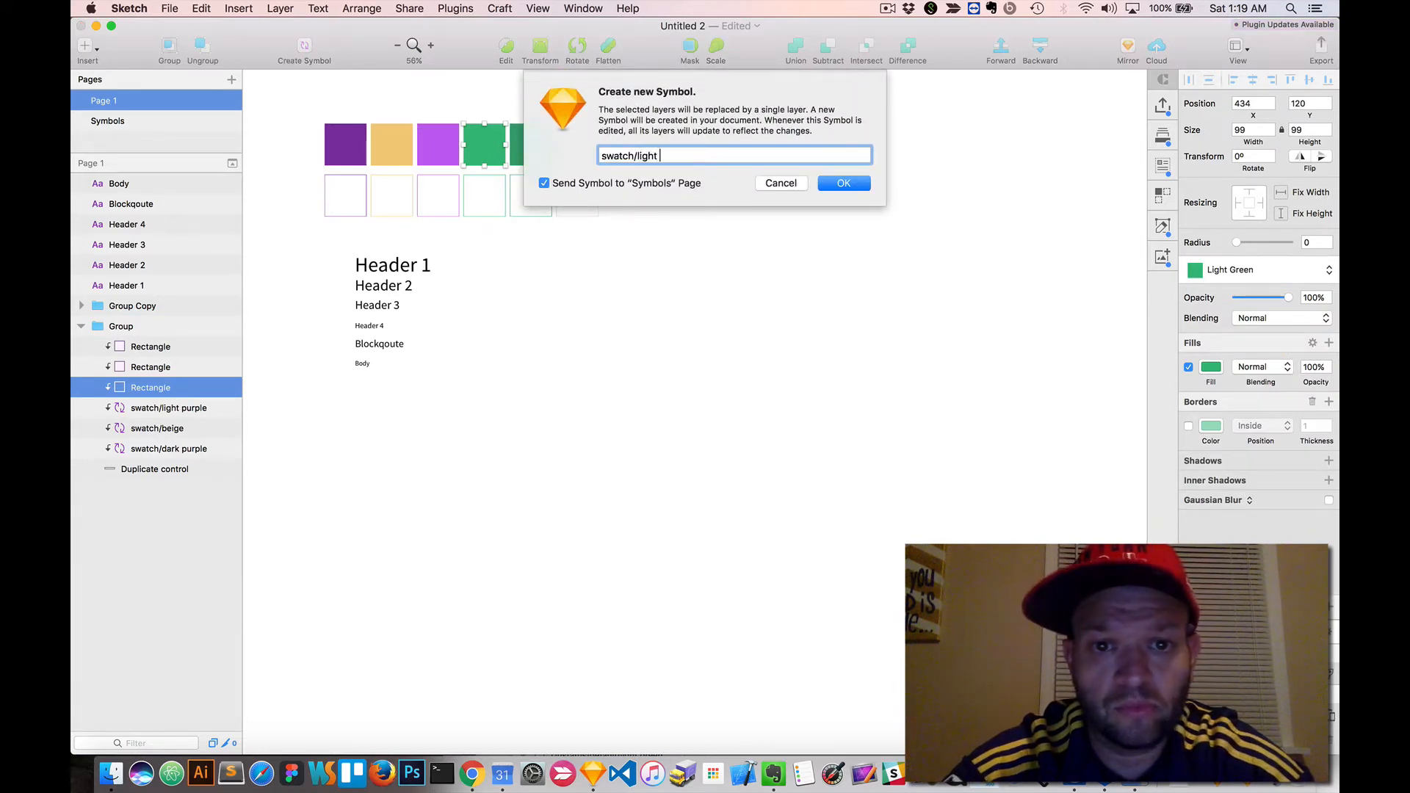
{"action": "type", "text": "green"}
{"action": "key", "text": "Return"}
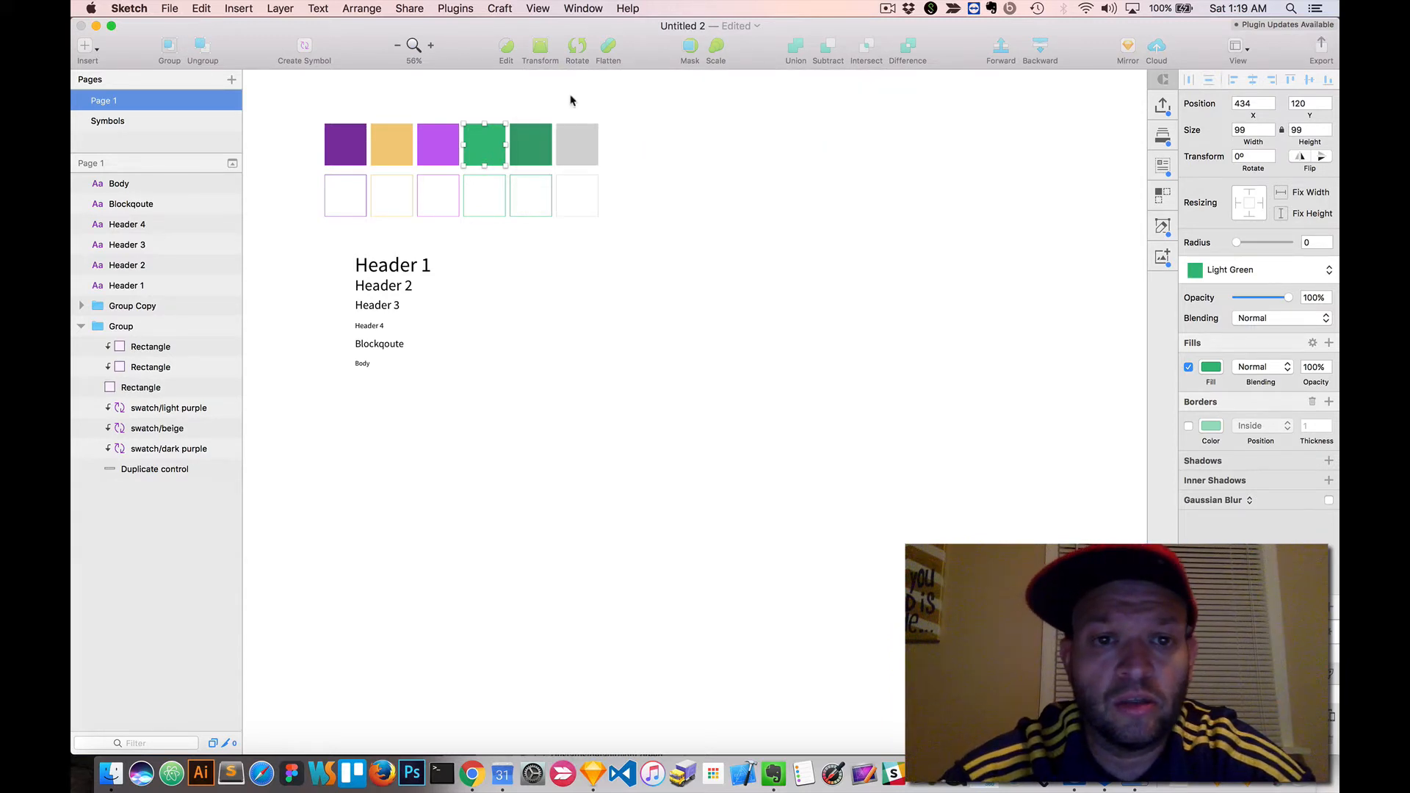
- Create a symbol named swatch/dark green from the dark green filled square in the upper row
{"action": "left_click", "coordinate": [533, 144]}
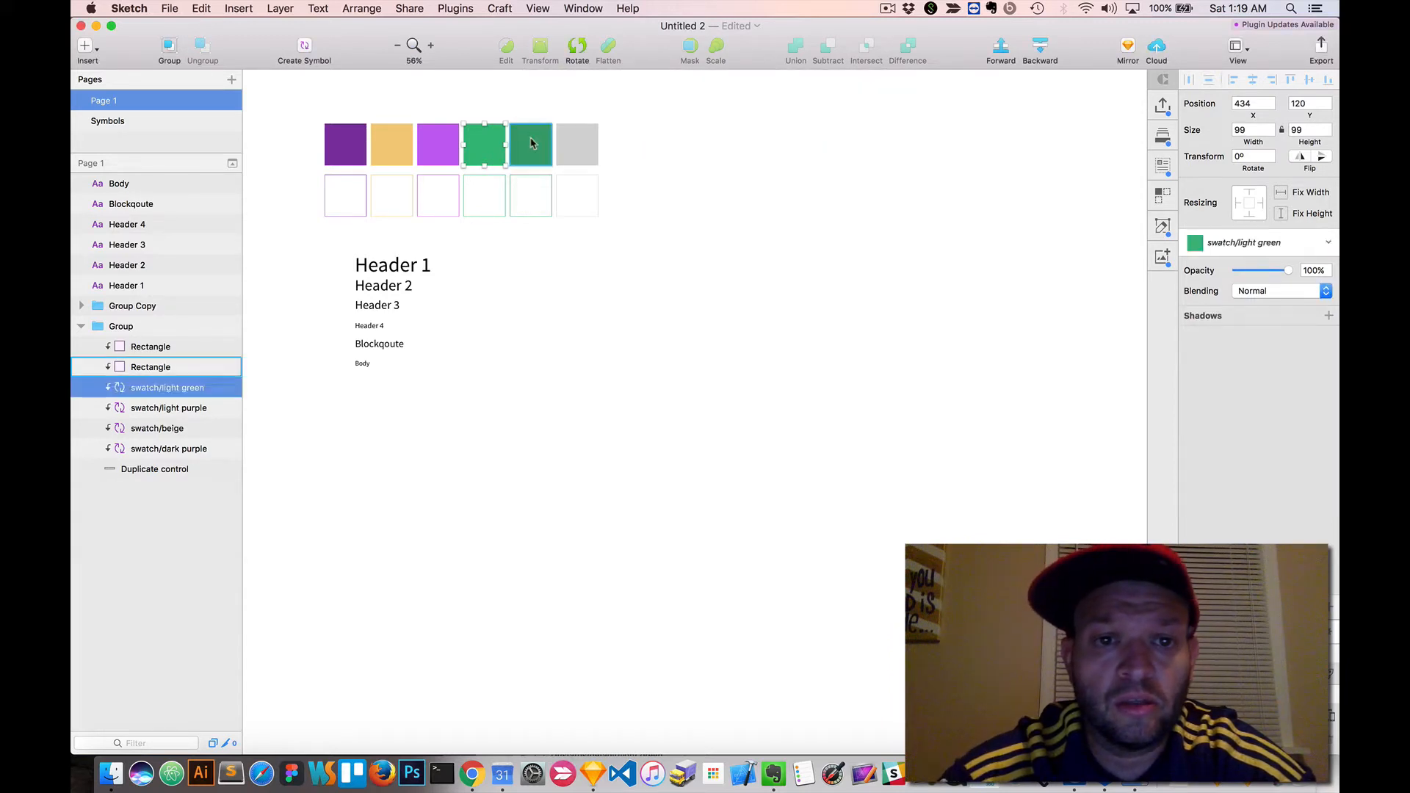
{"action": "left_click", "coordinate": [321, 47]}
{"action": "type", "text": "swatch/"}
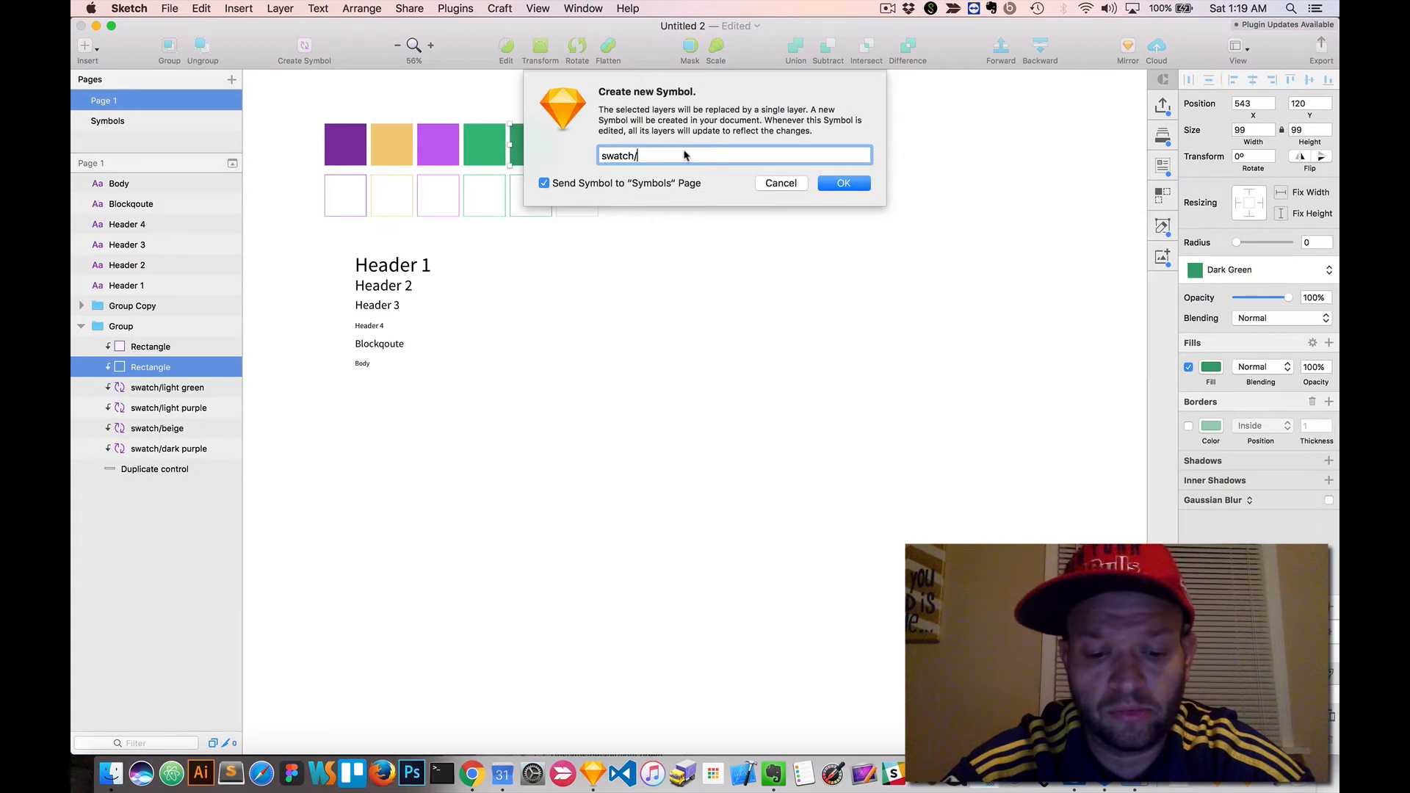
{"action": "type", "text": "dark green"}
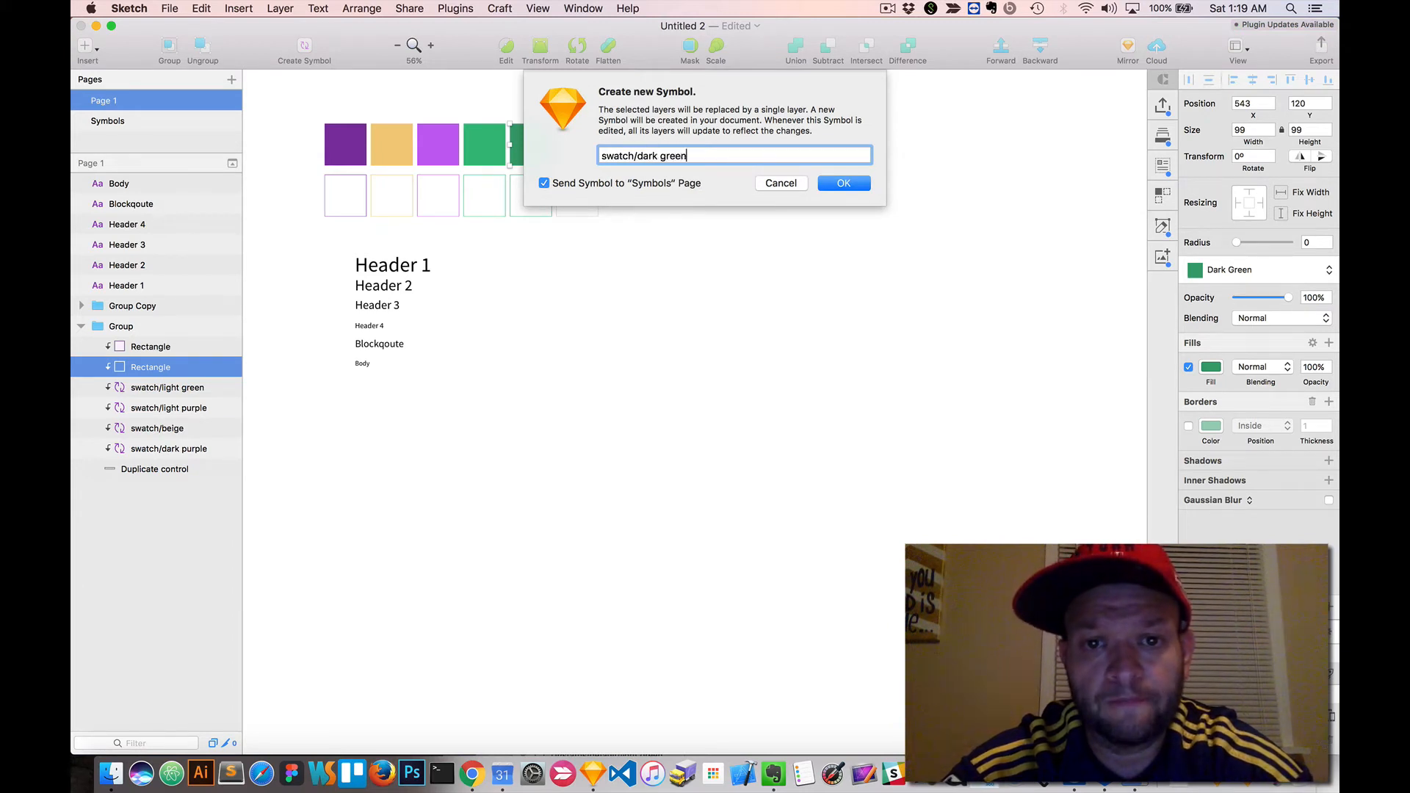
{"action": "key", "text": "Return"}
- Create a symbol named swatch/grey from the grey filled square at the end of the upper row
{"action": "left_click", "coordinate": [584, 147]}
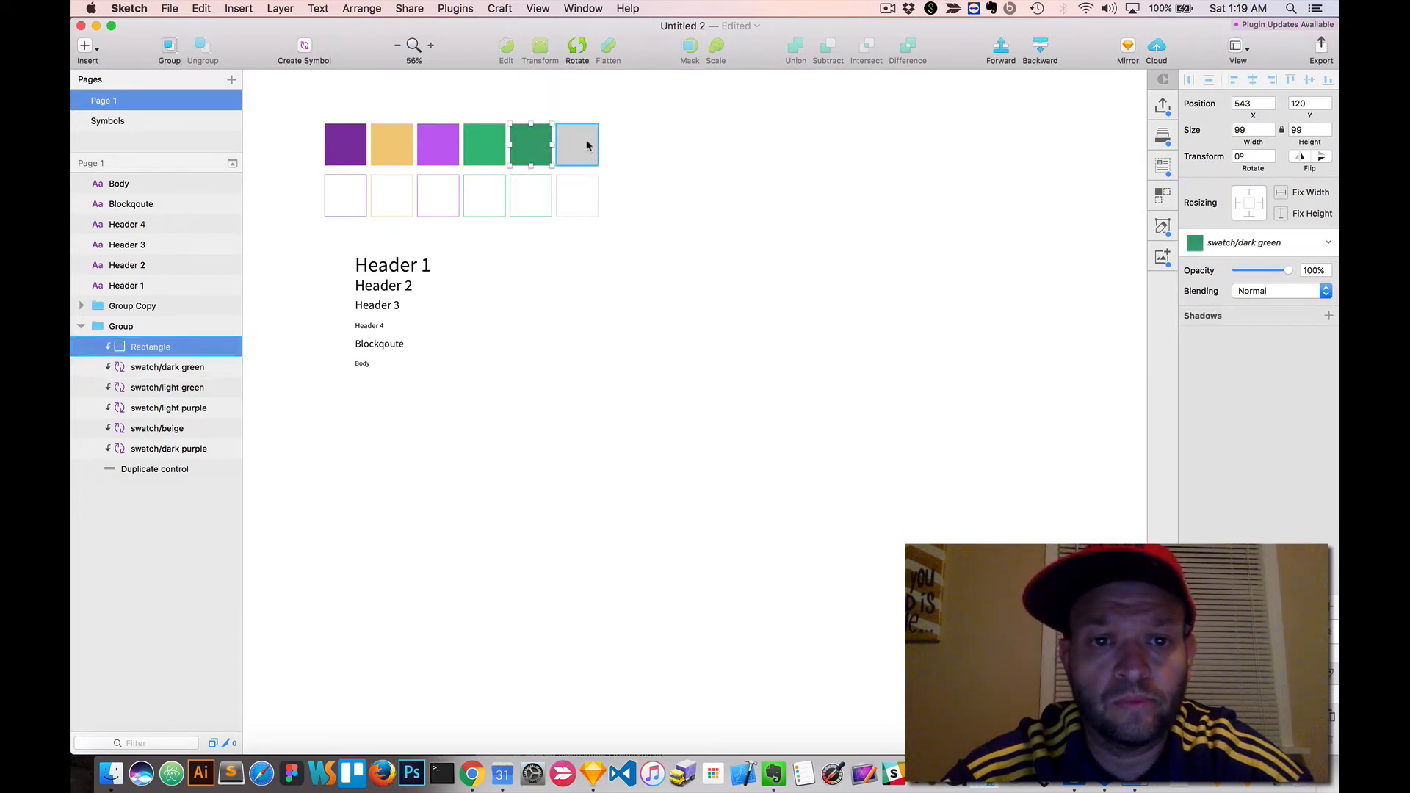
{"action": "left_click", "coordinate": [303, 47]}
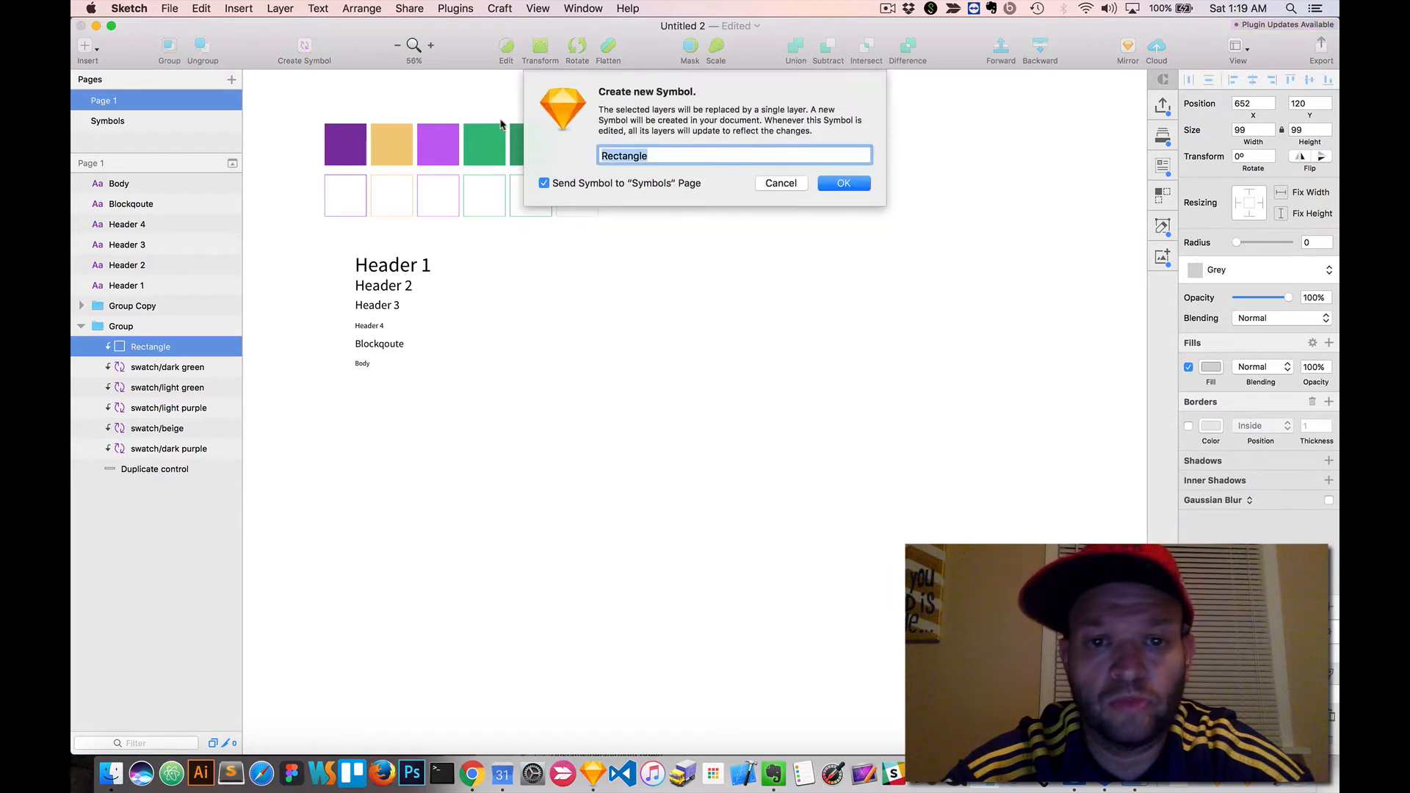
{"action": "key", "text": "super+v"}
{"action": "type", "text": "gre"}
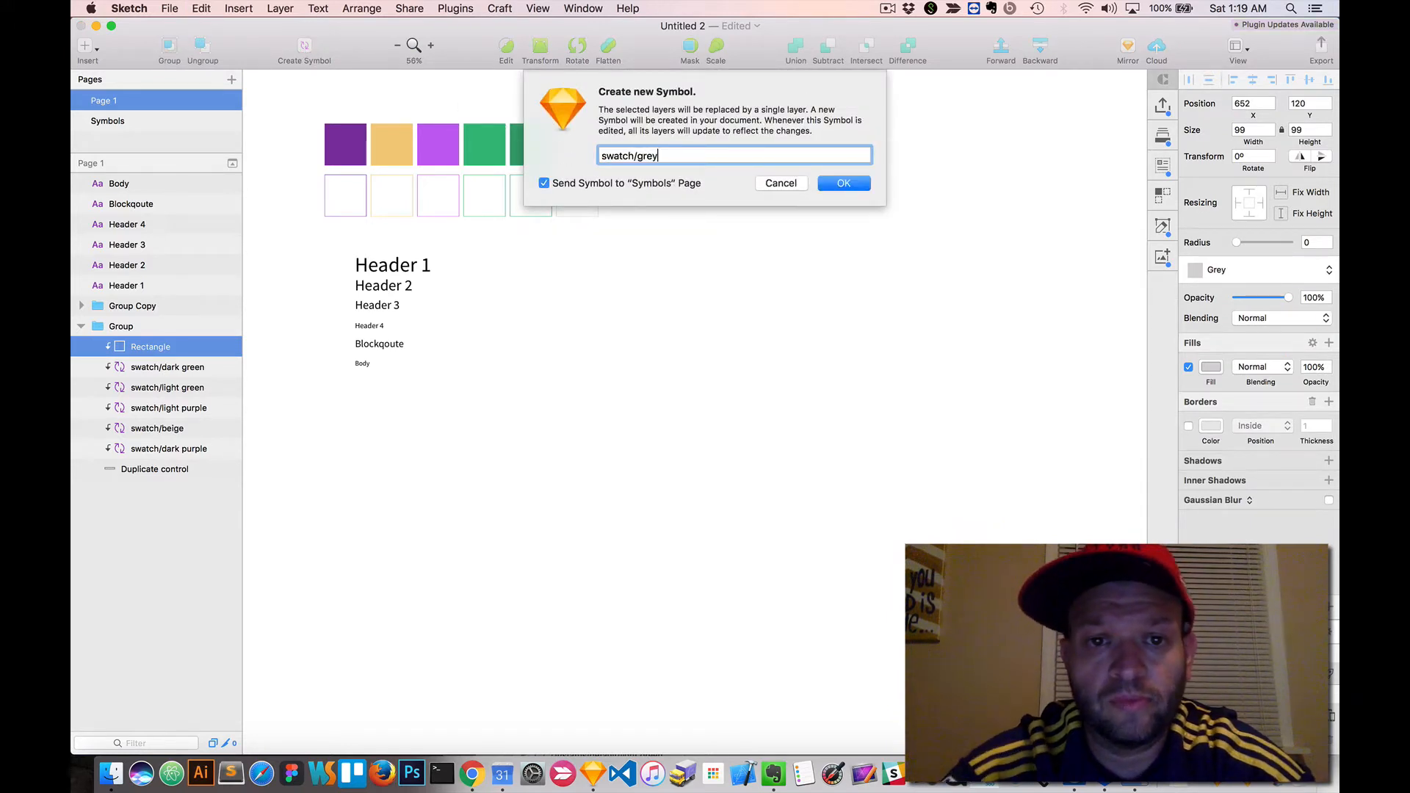
{"action": "key", "text": "Return"}
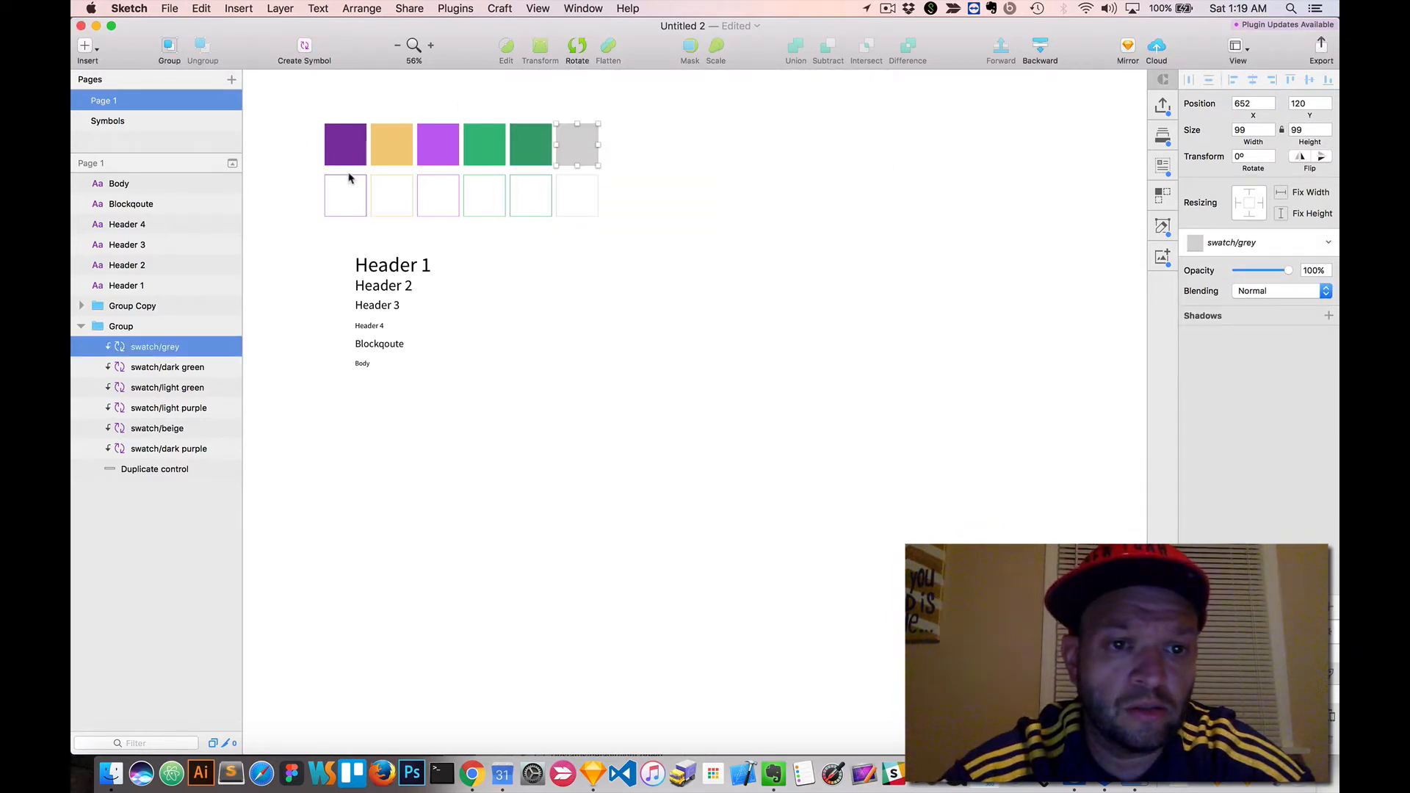
- Create a symbol named swatch/dark purple outline from the first outlined square in the lower row
{"action": "left_click", "coordinate": [349, 178]}
{"action": "double_click", "coordinate": [365, 186]}
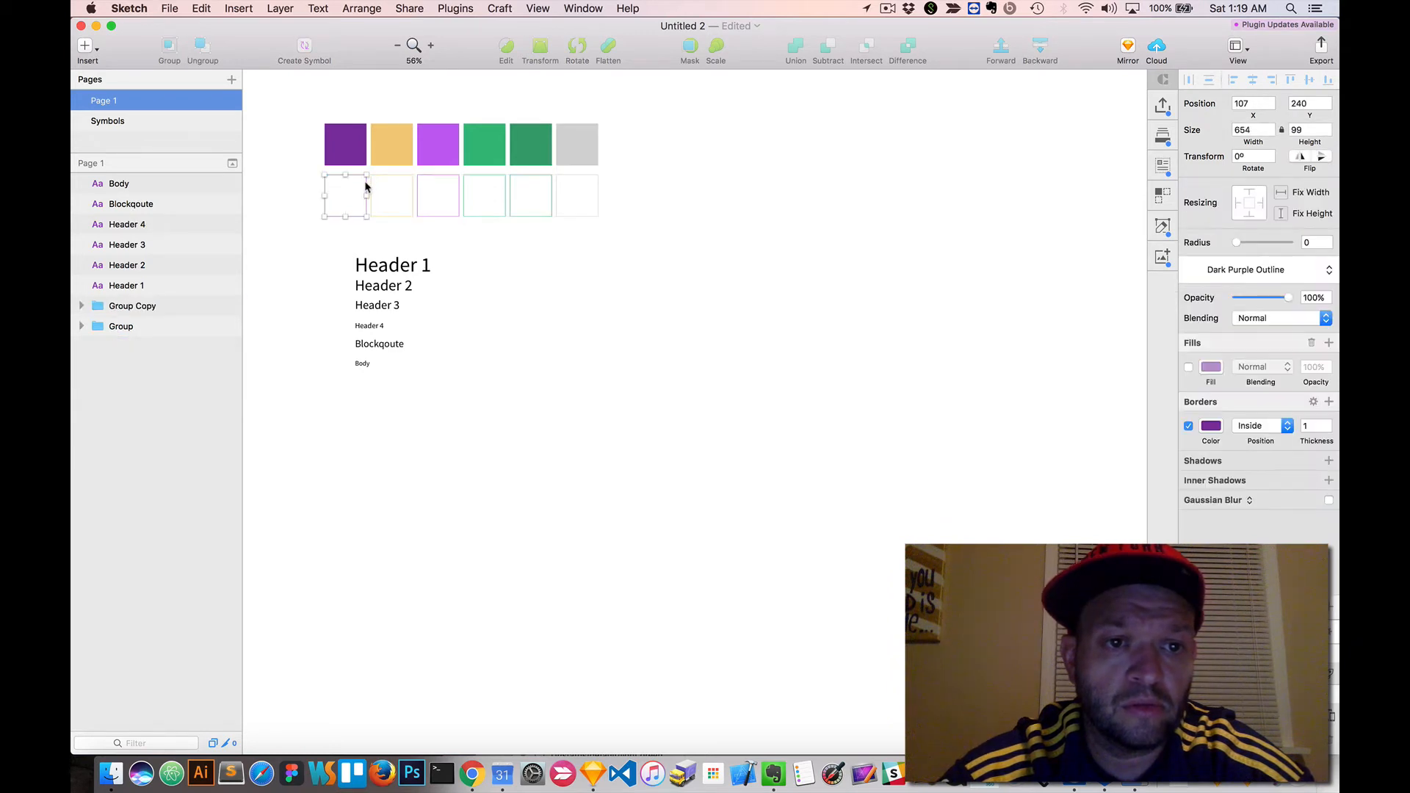
{"action": "left_click", "coordinate": [306, 48]}
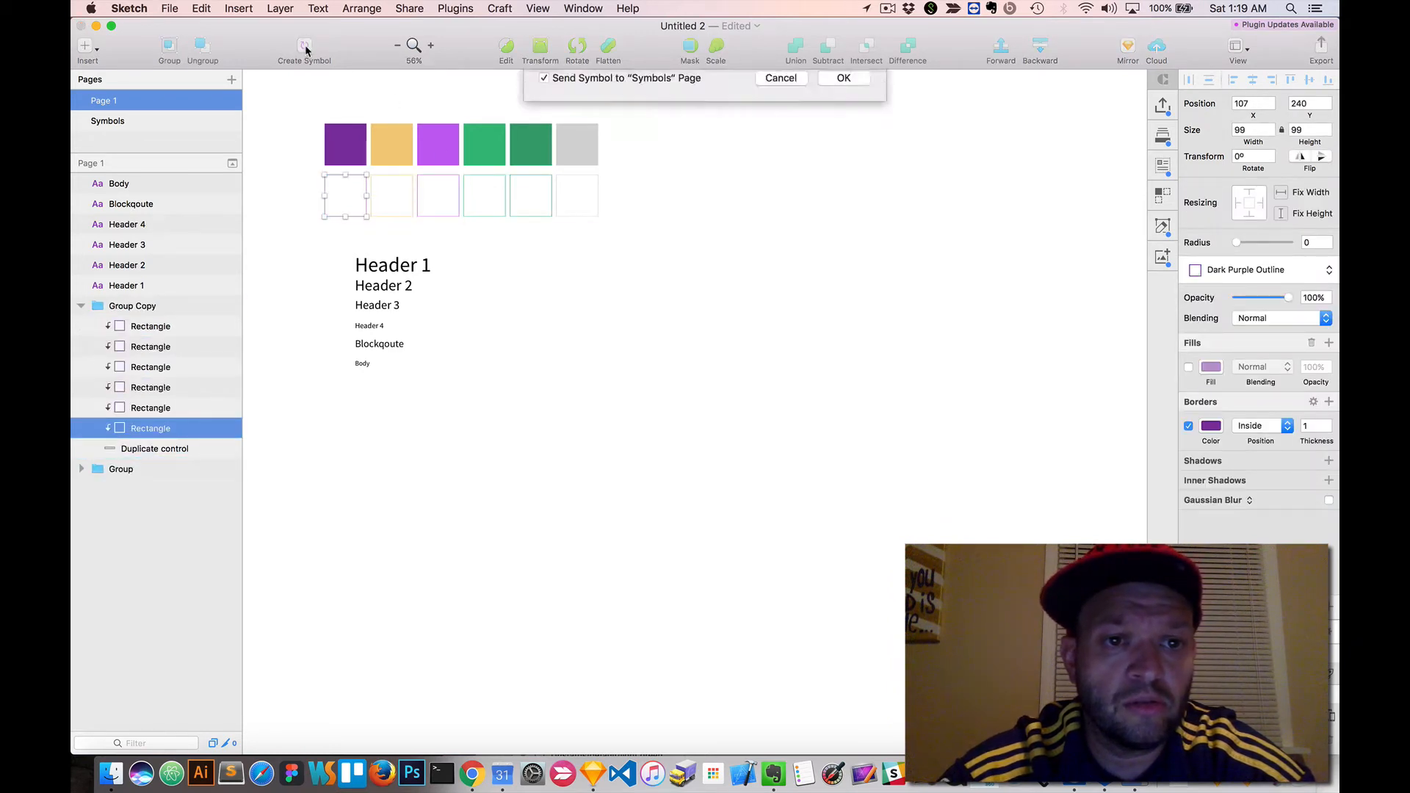
{"action": "type", "text": "swatch/"}
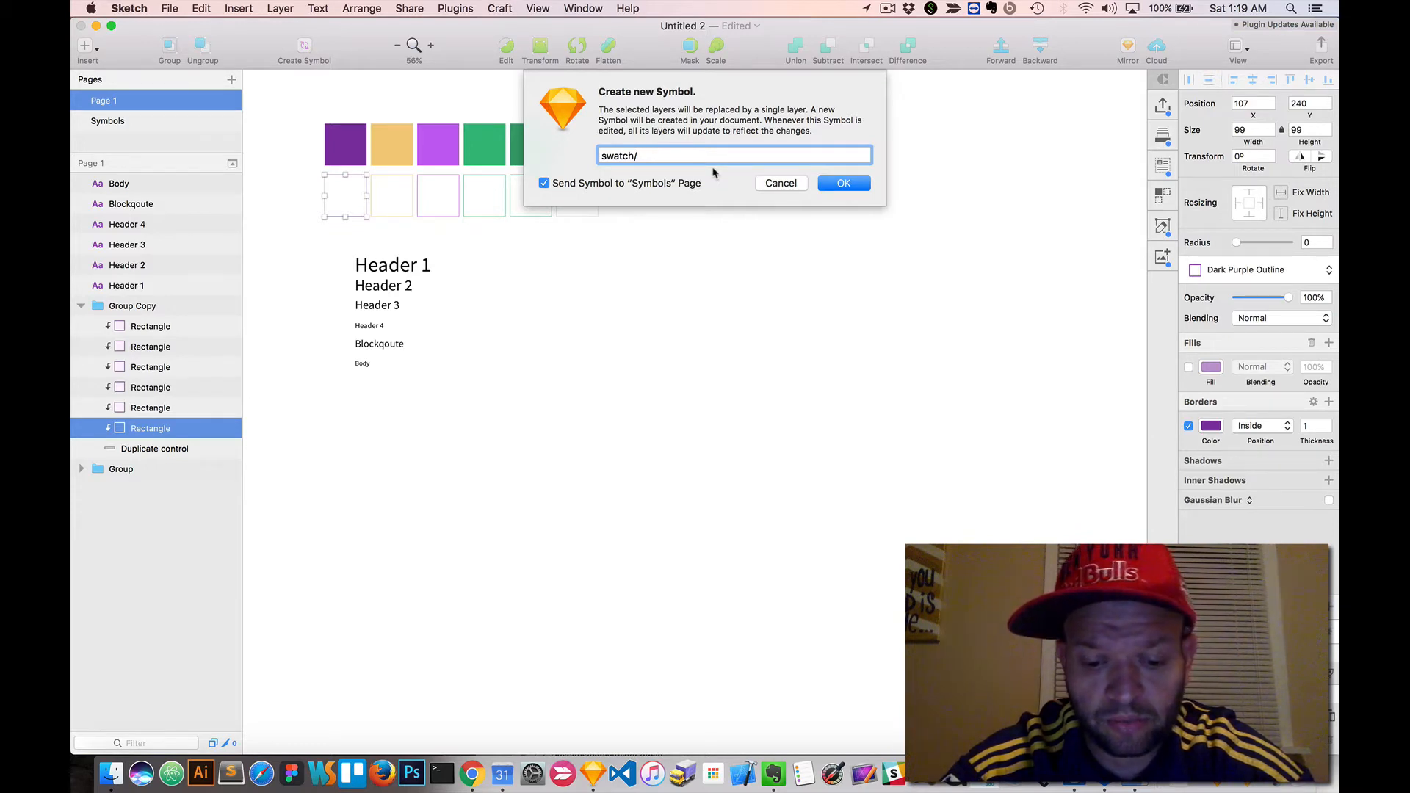
{"action": "type", "text": "dark "}
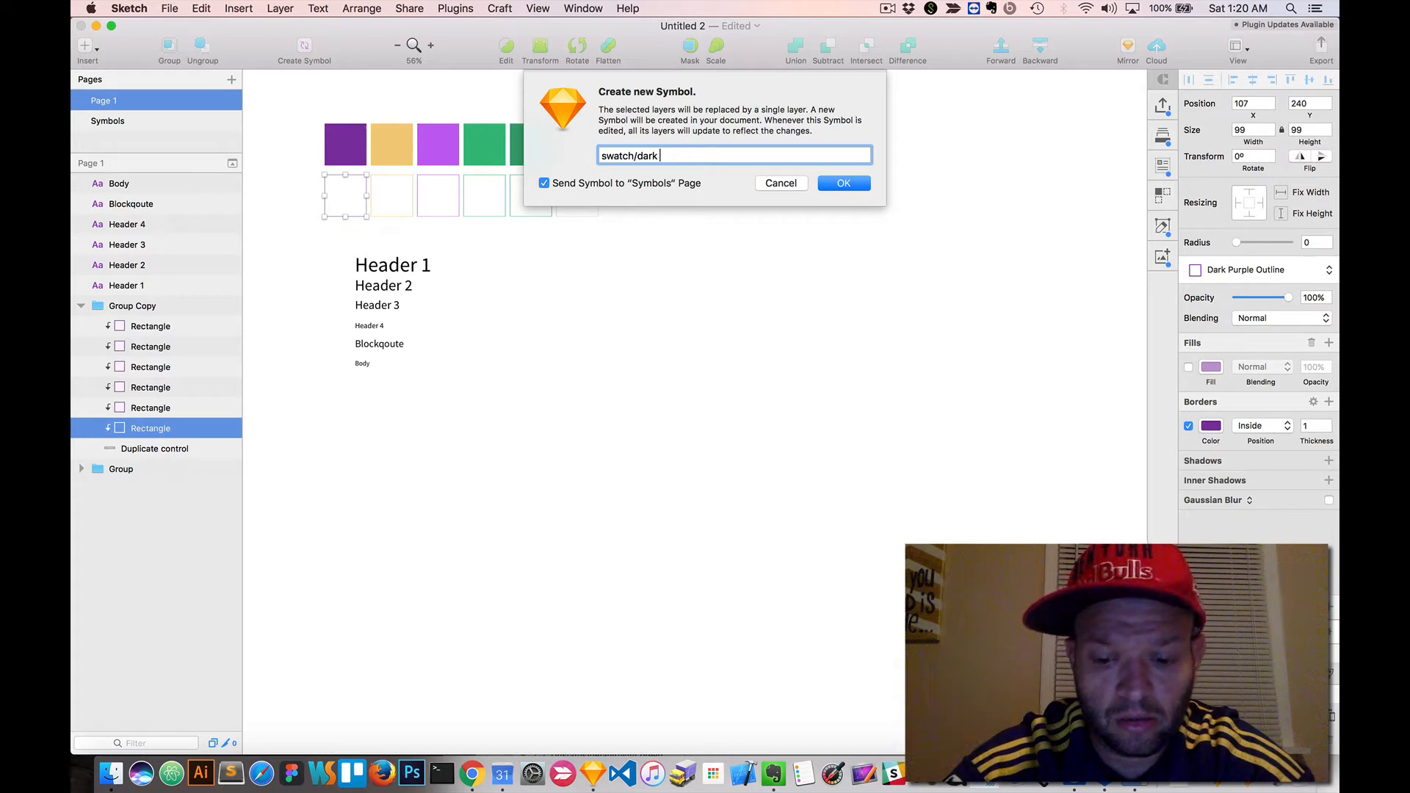
{"action": "type", "text": "purple o"}
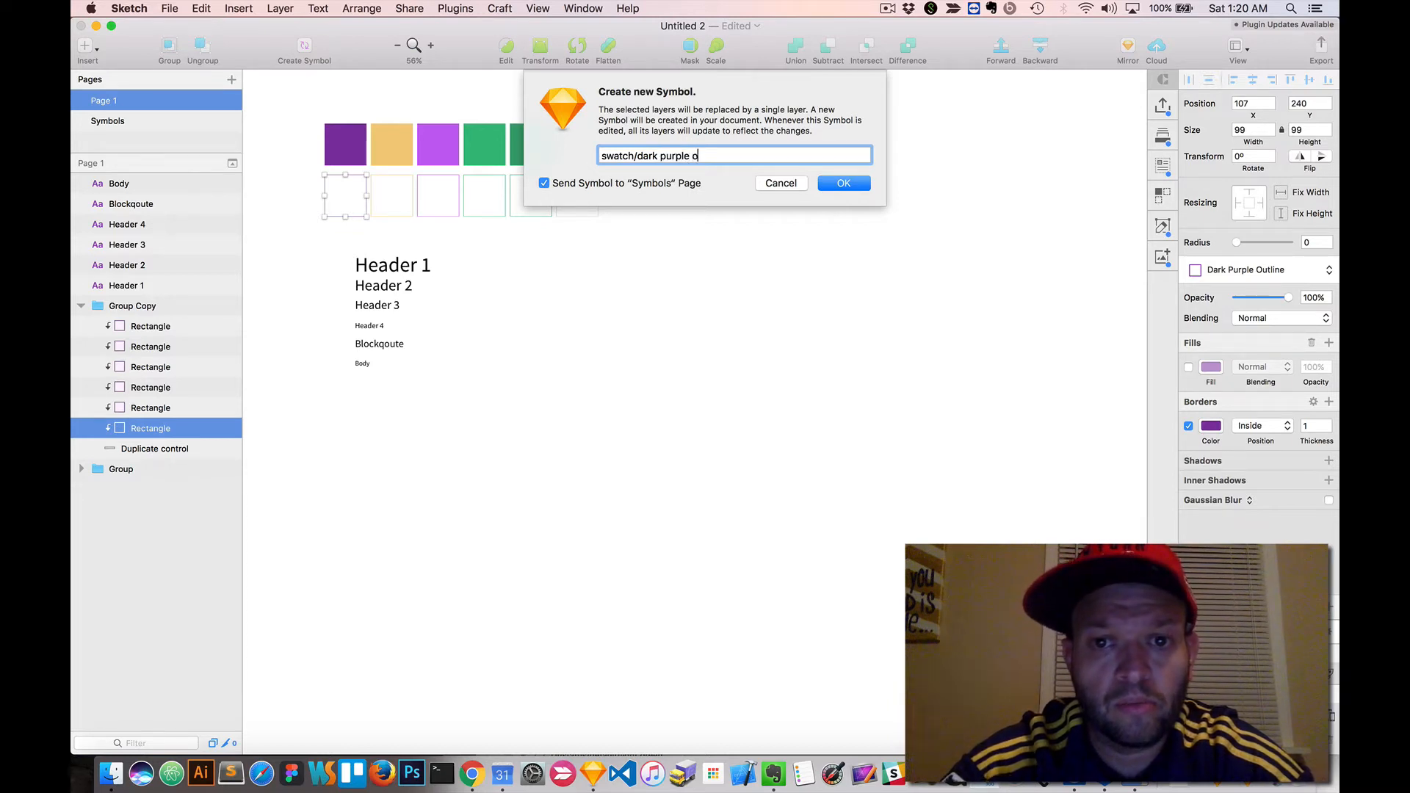
{"action": "type", "text": "utline"}
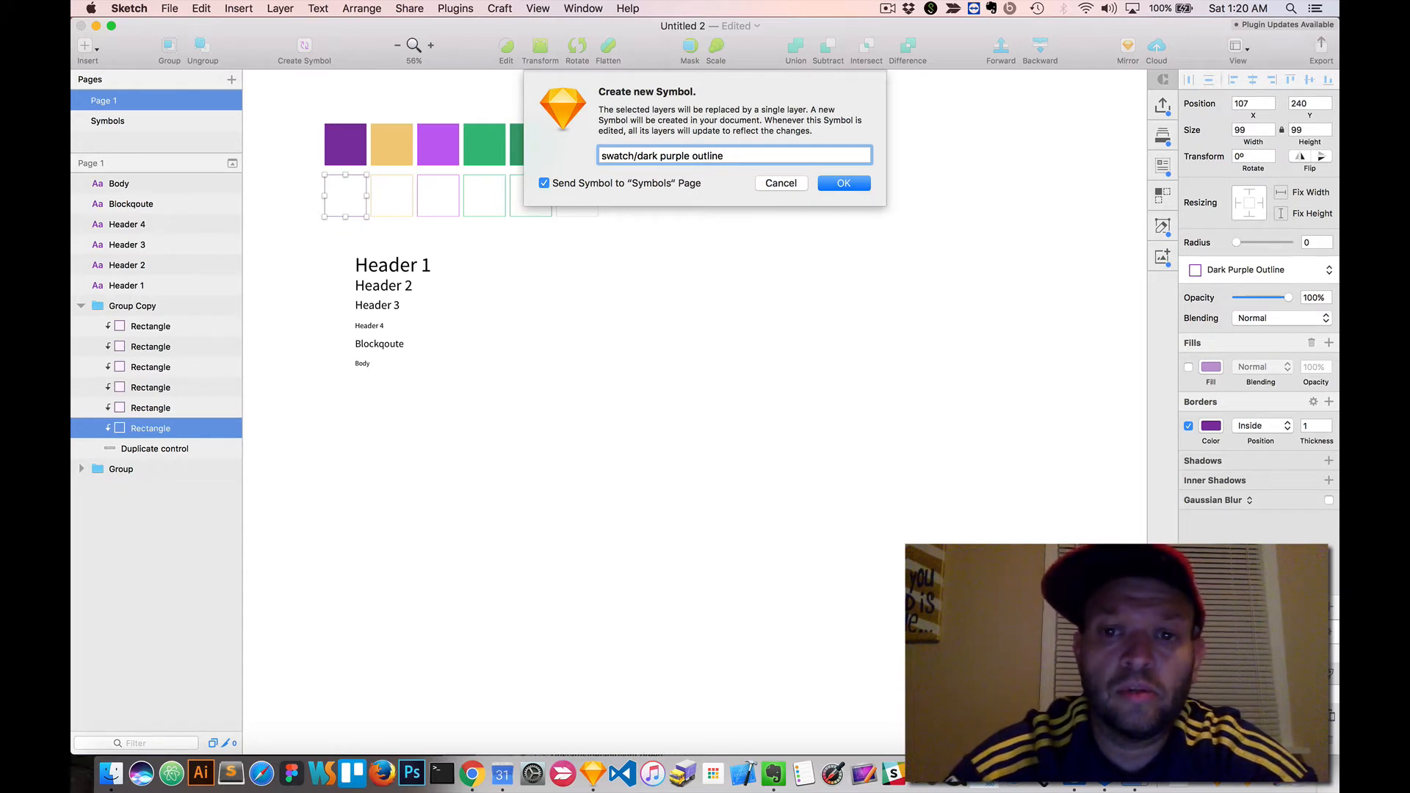
{"action": "key", "text": "Return"}
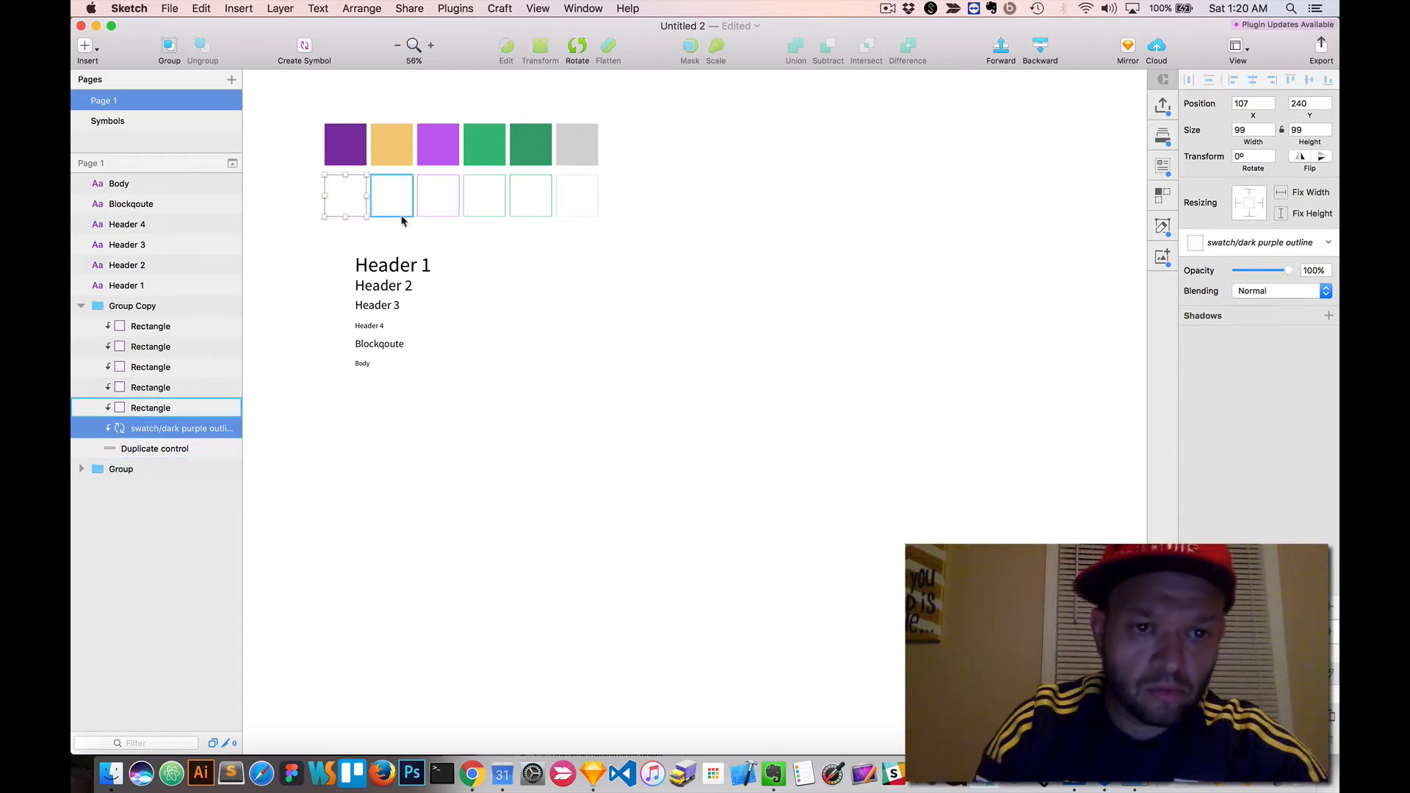
- Create a symbol named swatch/beige outline from the beige outlined square in the lower row
{"action": "left_click", "coordinate": [404, 212]}
{"action": "left_click", "coordinate": [302, 47]}
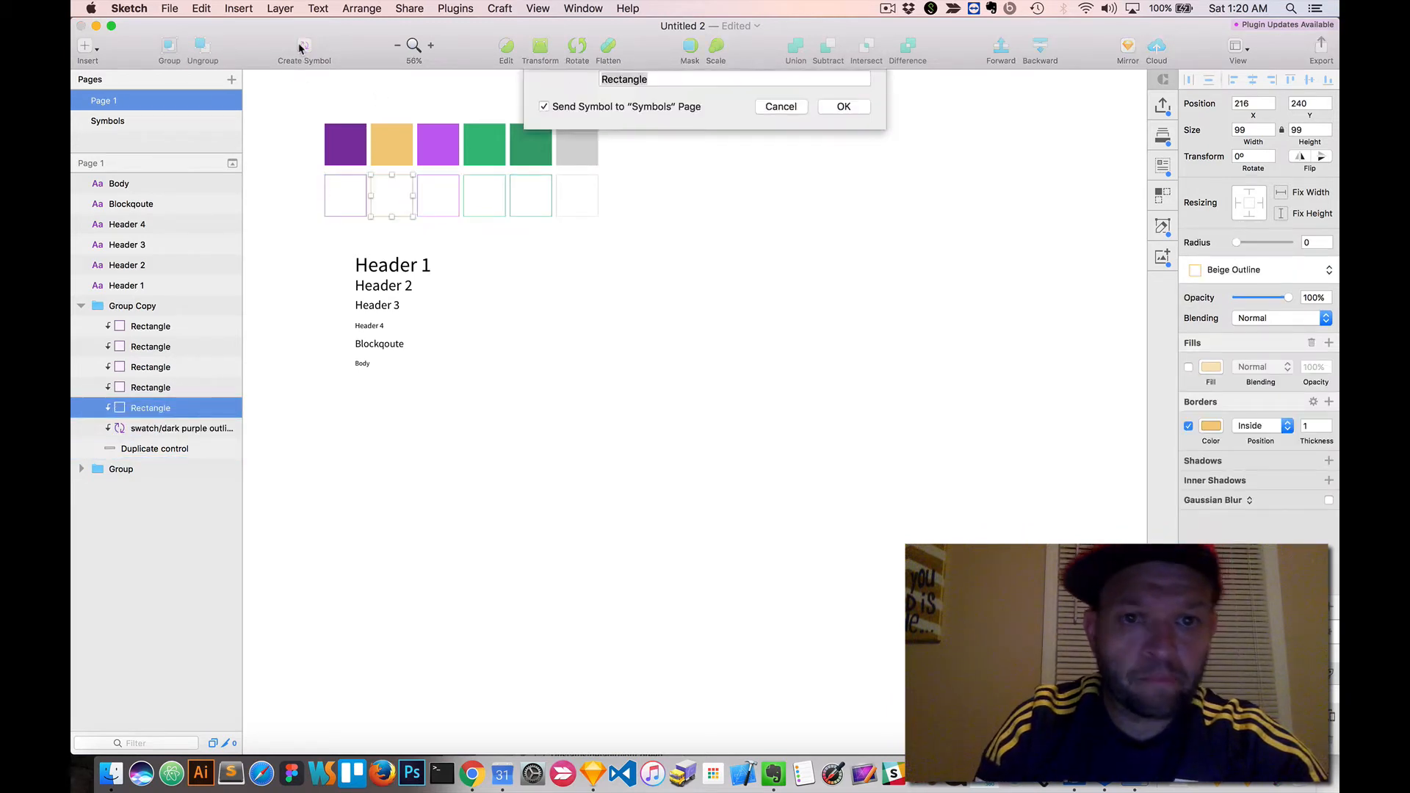
{"action": "type", "text": "swatch/"}
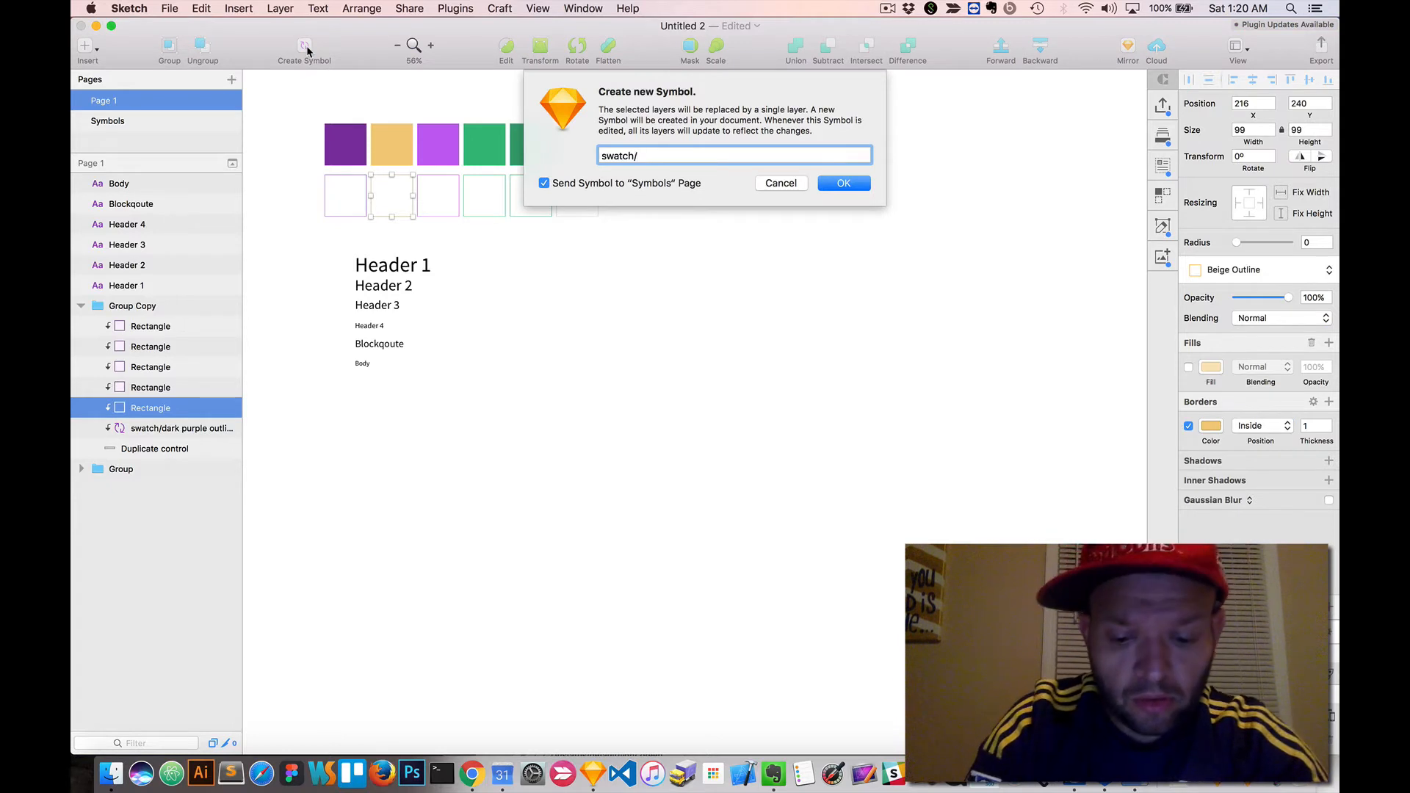
{"action": "type", "text": "beig"}
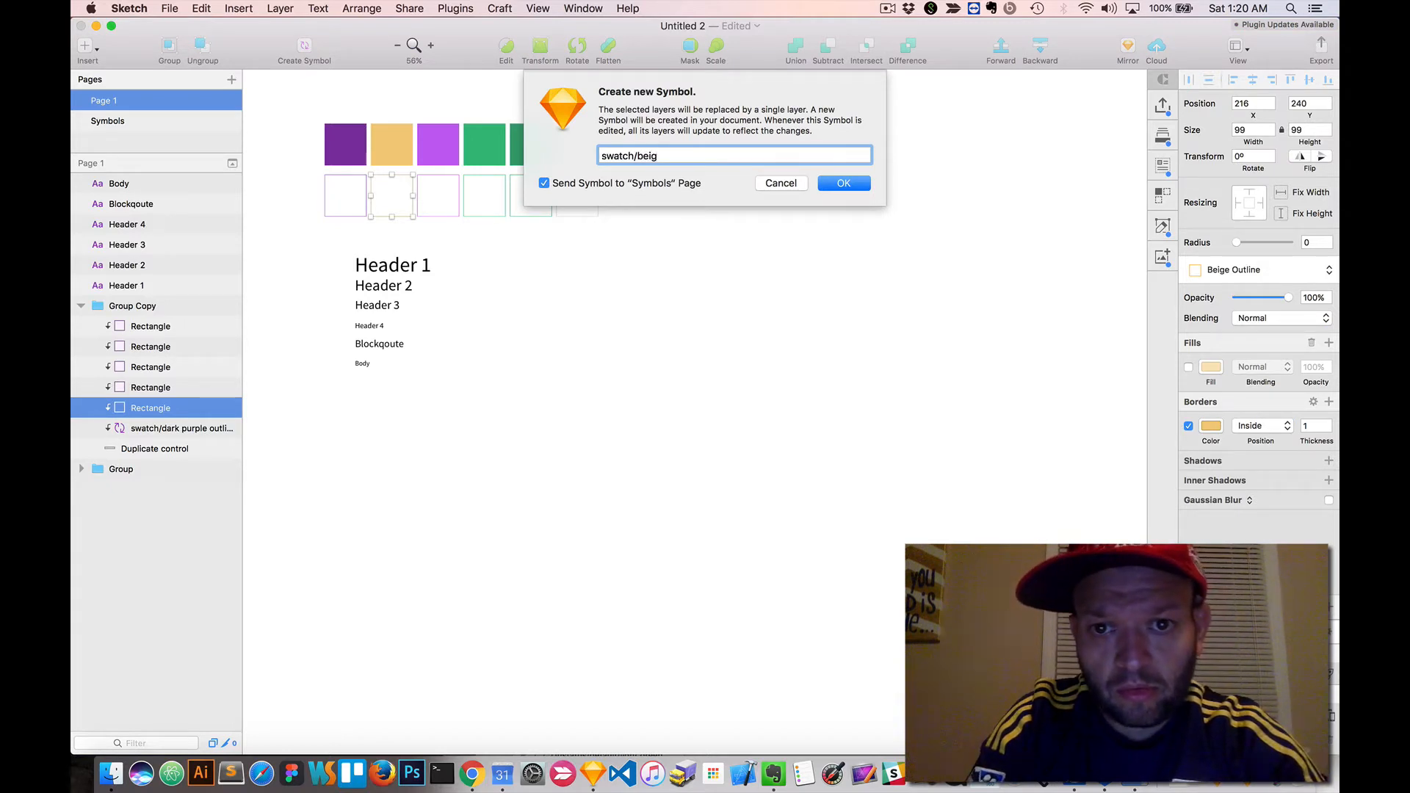
{"action": "type", "text": "e outline"}
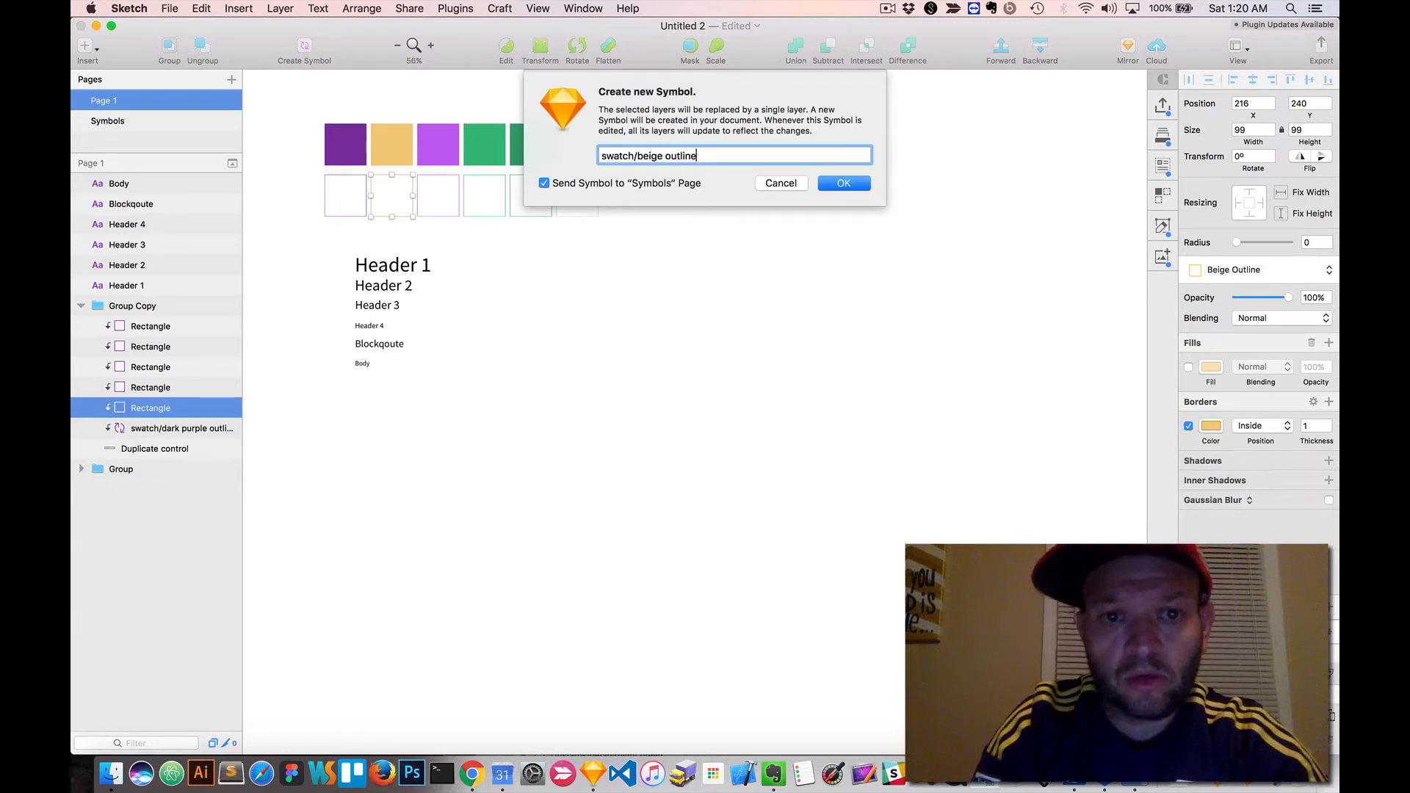
{"action": "key", "text": "Return"}
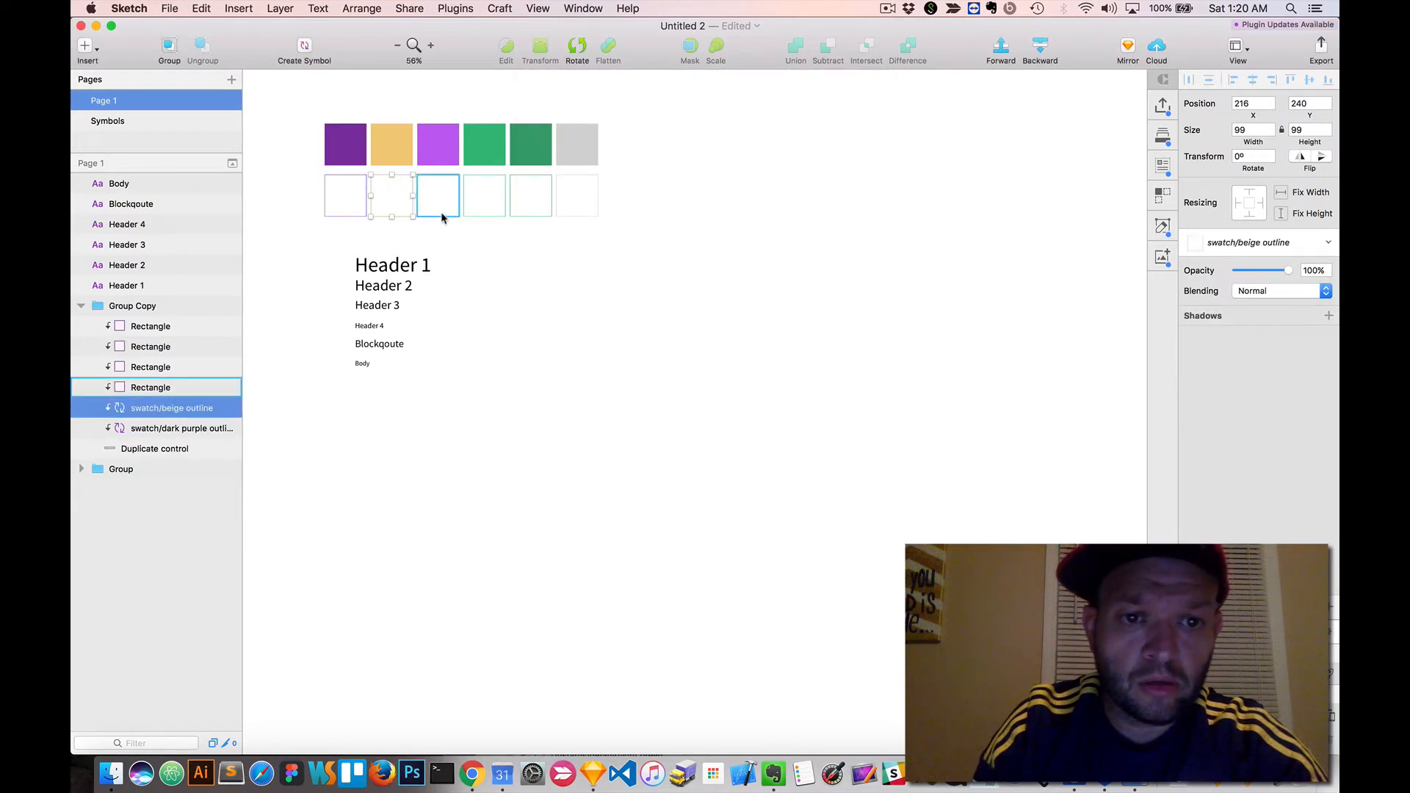
- Create a symbol named swatch/light purple outline from the light purple outlined square in the lower row
{"action": "left_click", "coordinate": [441, 217]}
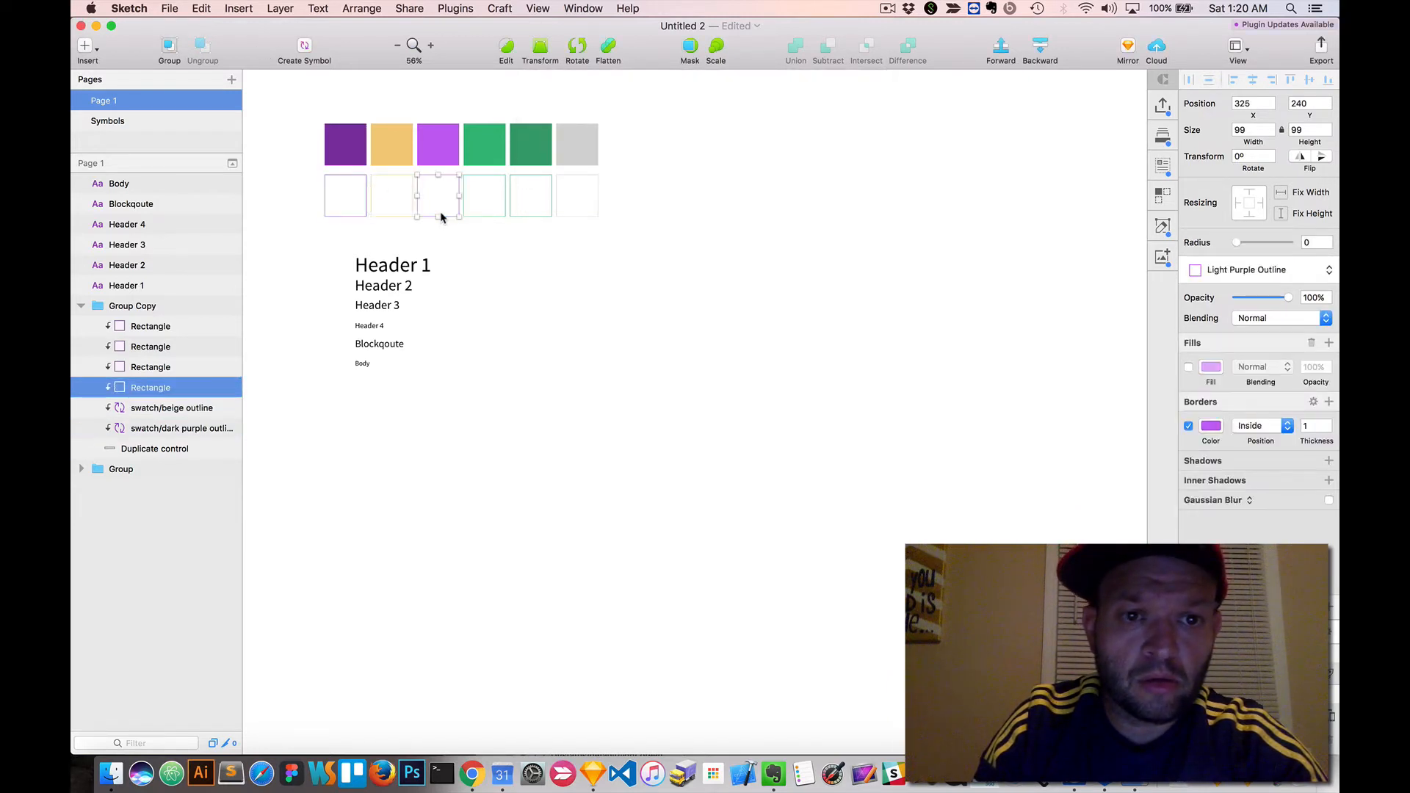
{"action": "left_click", "coordinate": [305, 46]}
{"action": "type", "text": "swatch/"}
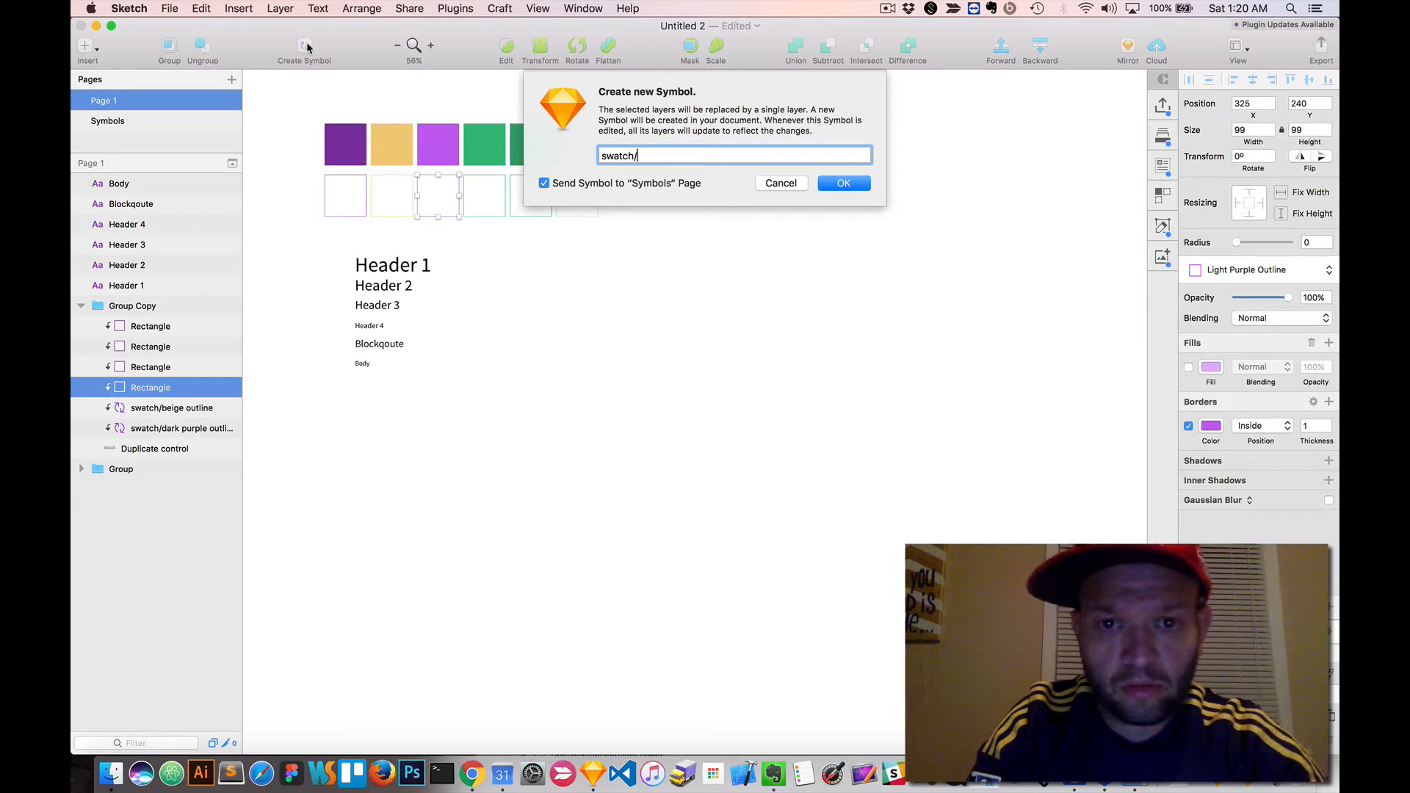
{"action": "type", "text": "light"}
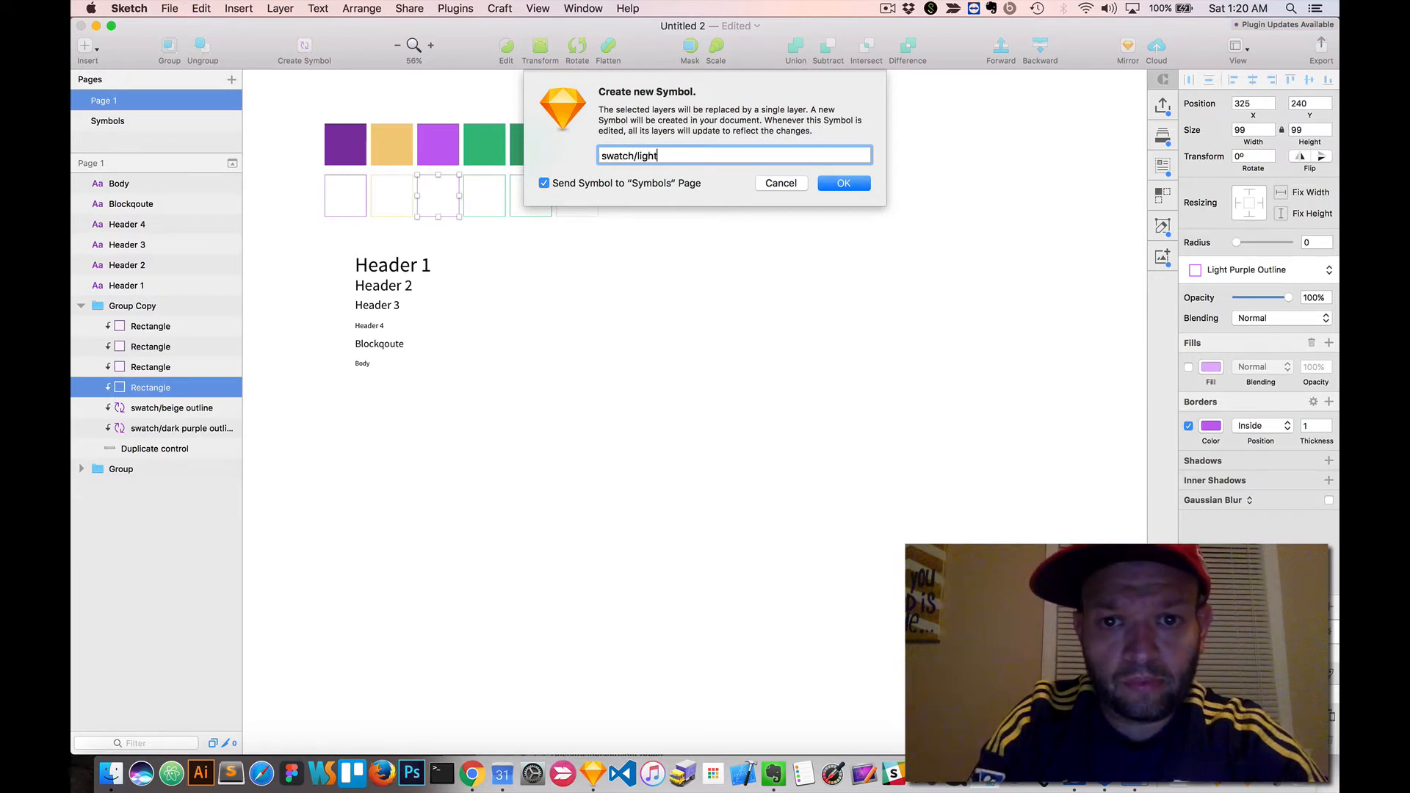
{"action": "type", "text": " prrple outline"}
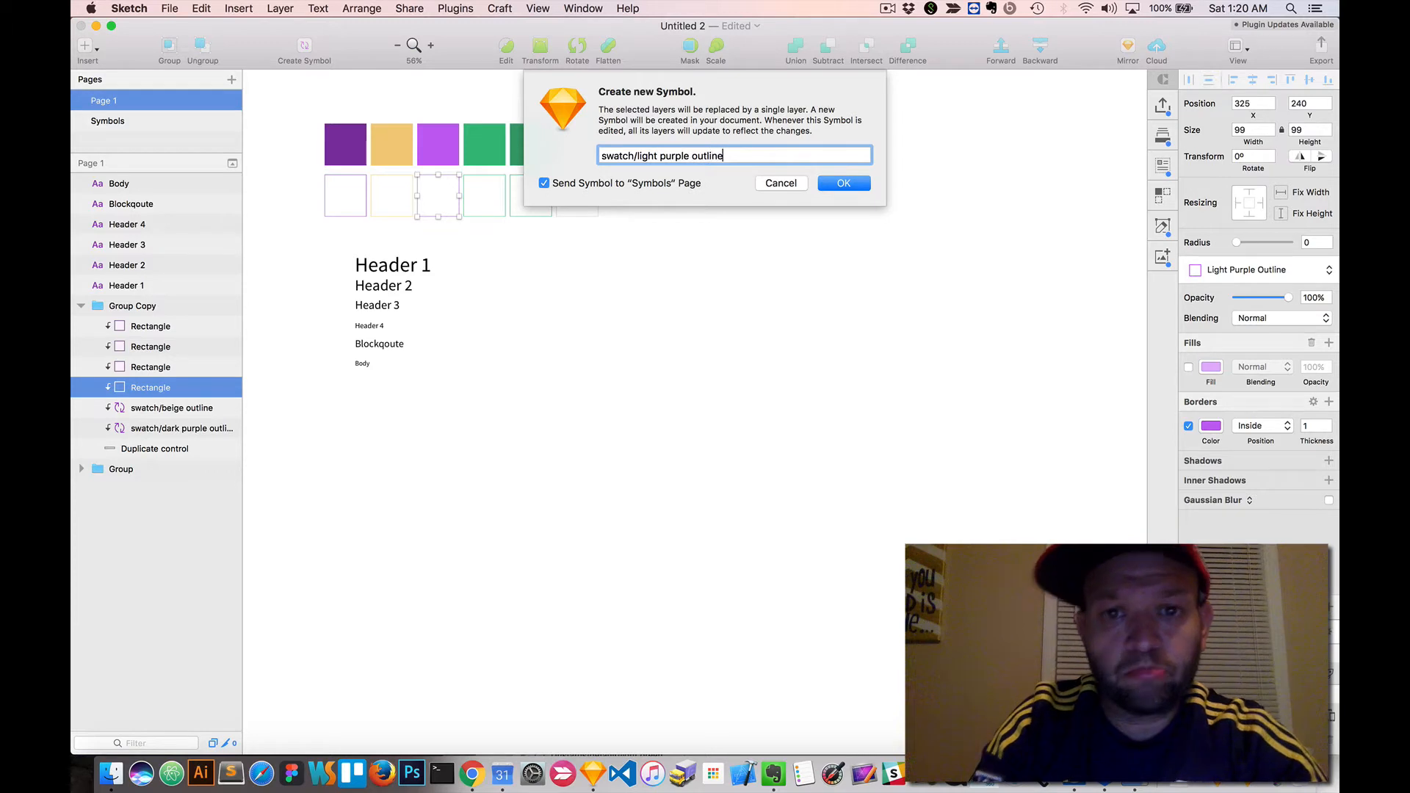
{"action": "key", "text": "Return"}
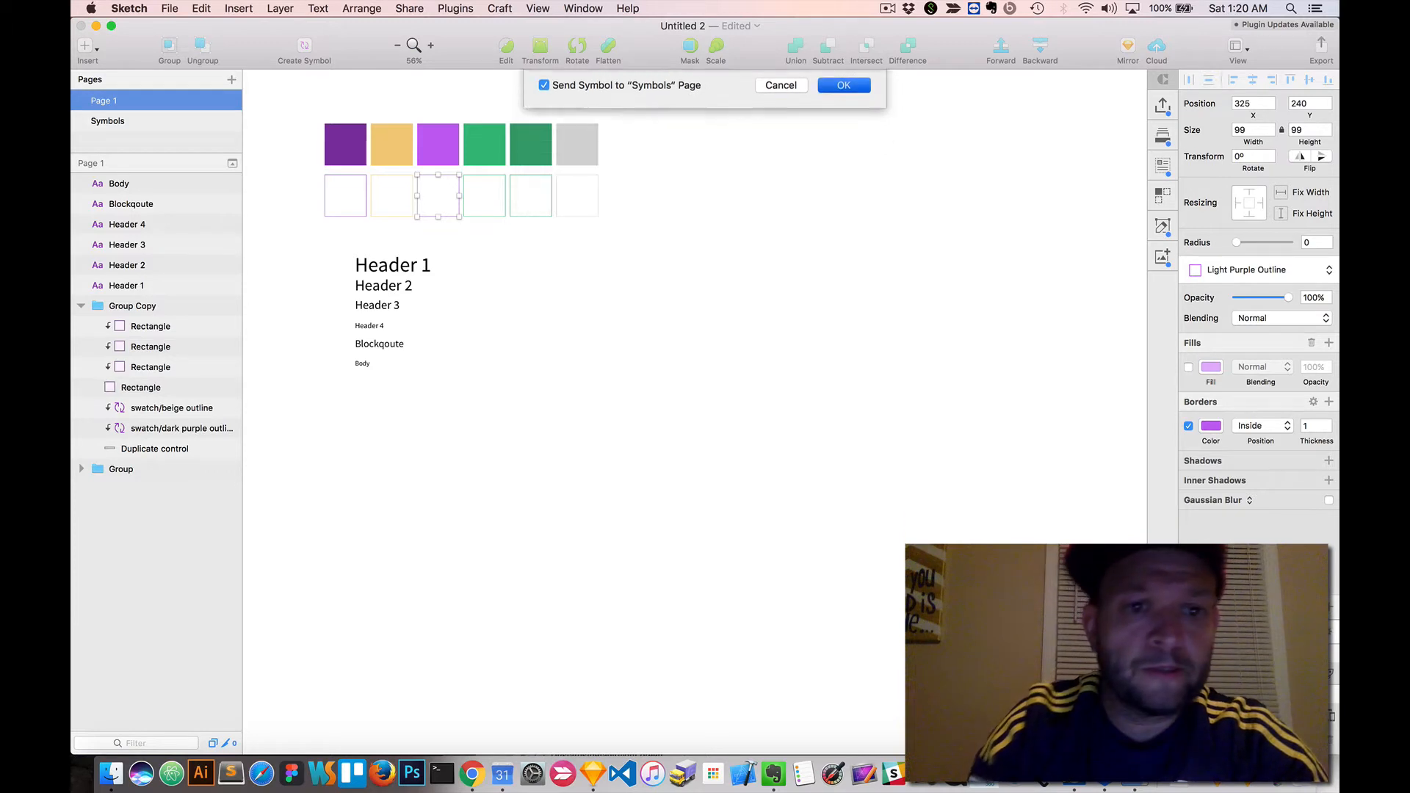
- Create a symbol named swatch/light green outline from the light green outlined square in the lower row
{"action": "left_click", "coordinate": [499, 177]}
{"action": "left_click", "coordinate": [499, 181]}
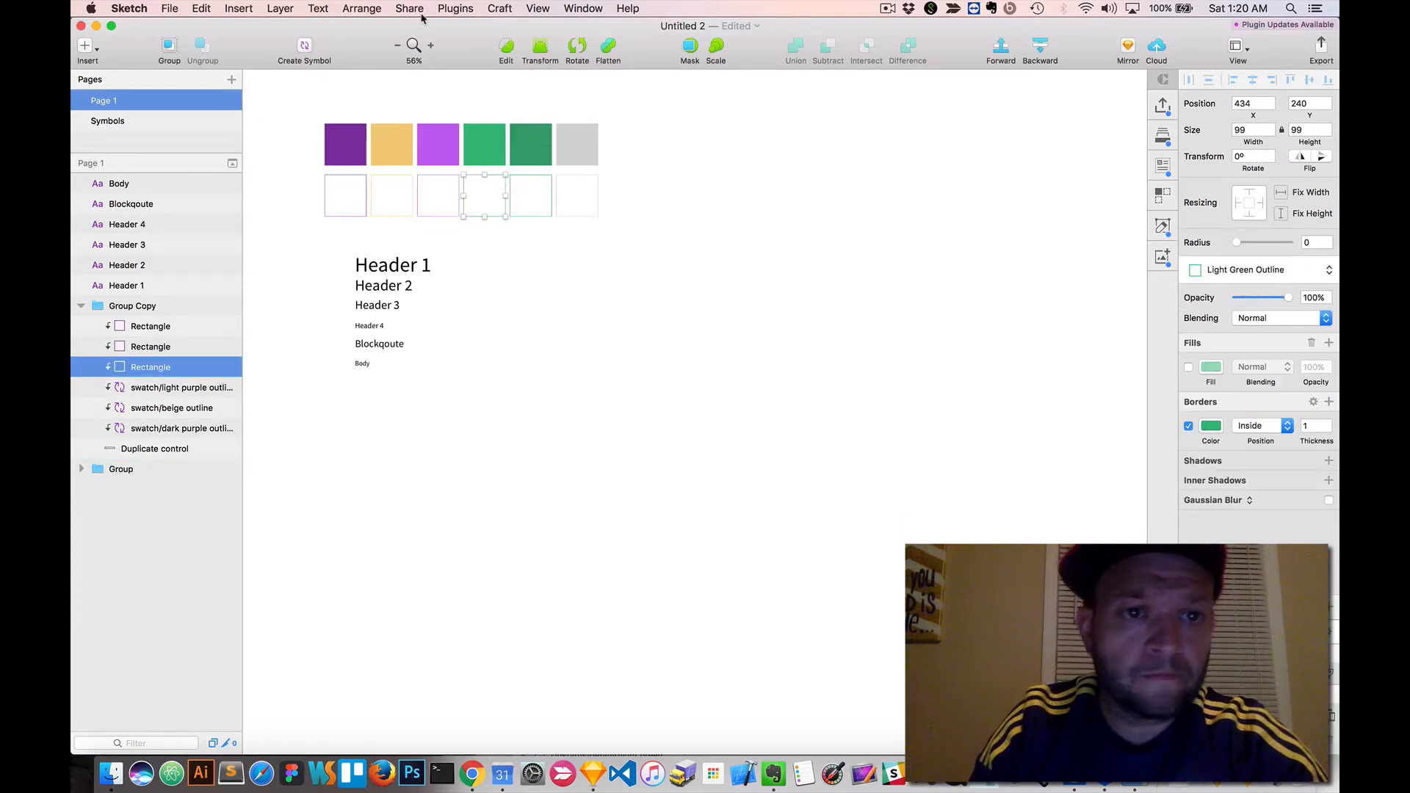
{"action": "left_click", "coordinate": [304, 47]}
{"action": "type", "text": "swatch/"}
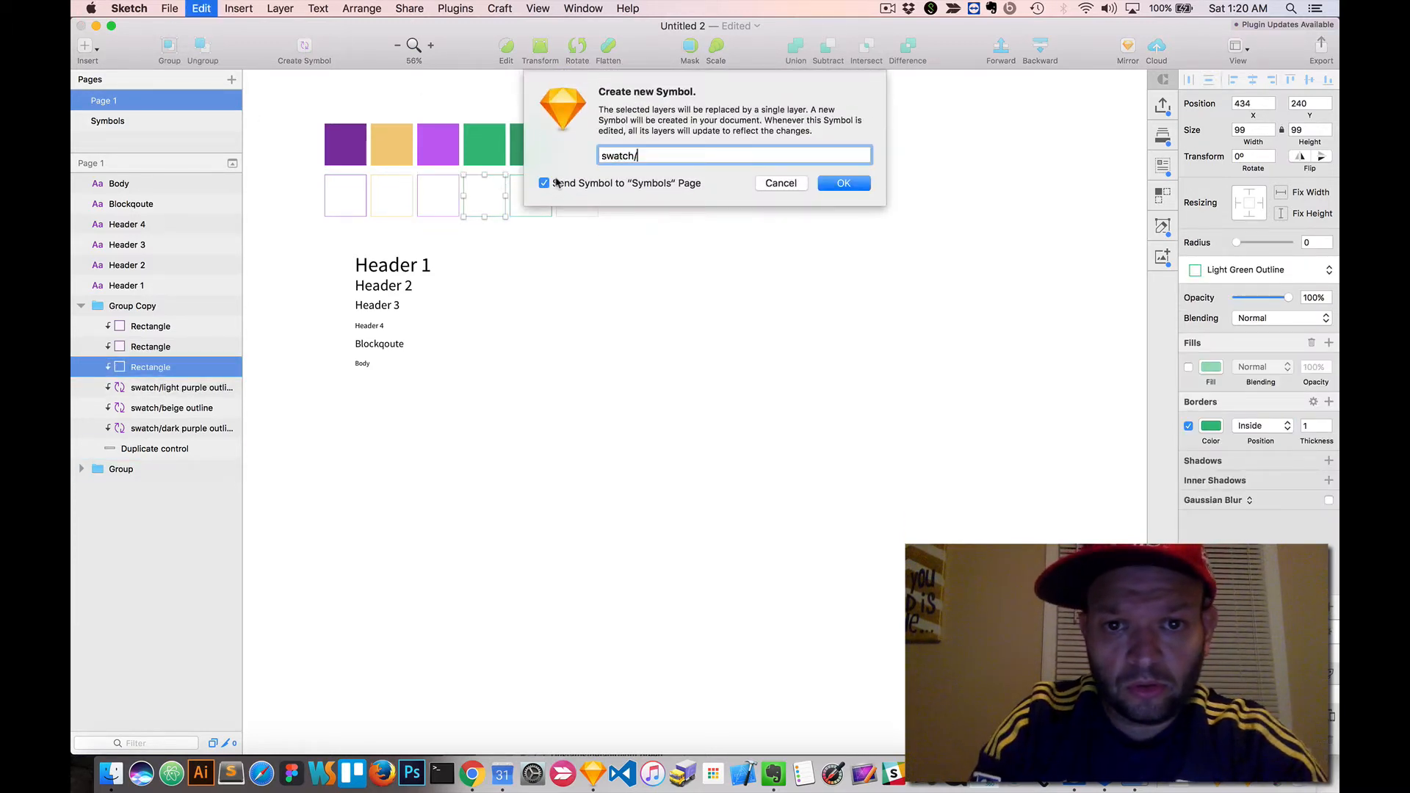
{"action": "type", "text": "li"}
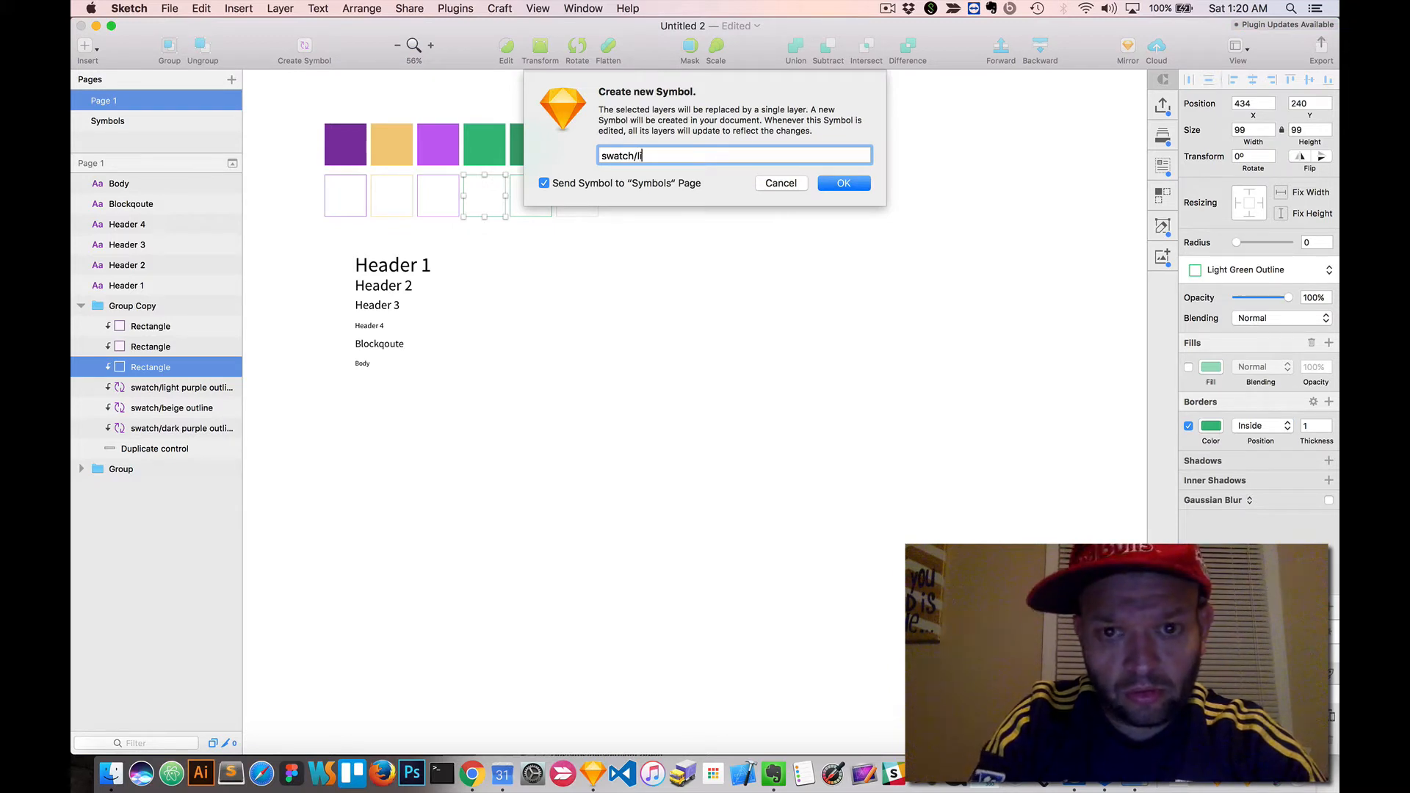
{"action": "type", "text": "ght green o"}
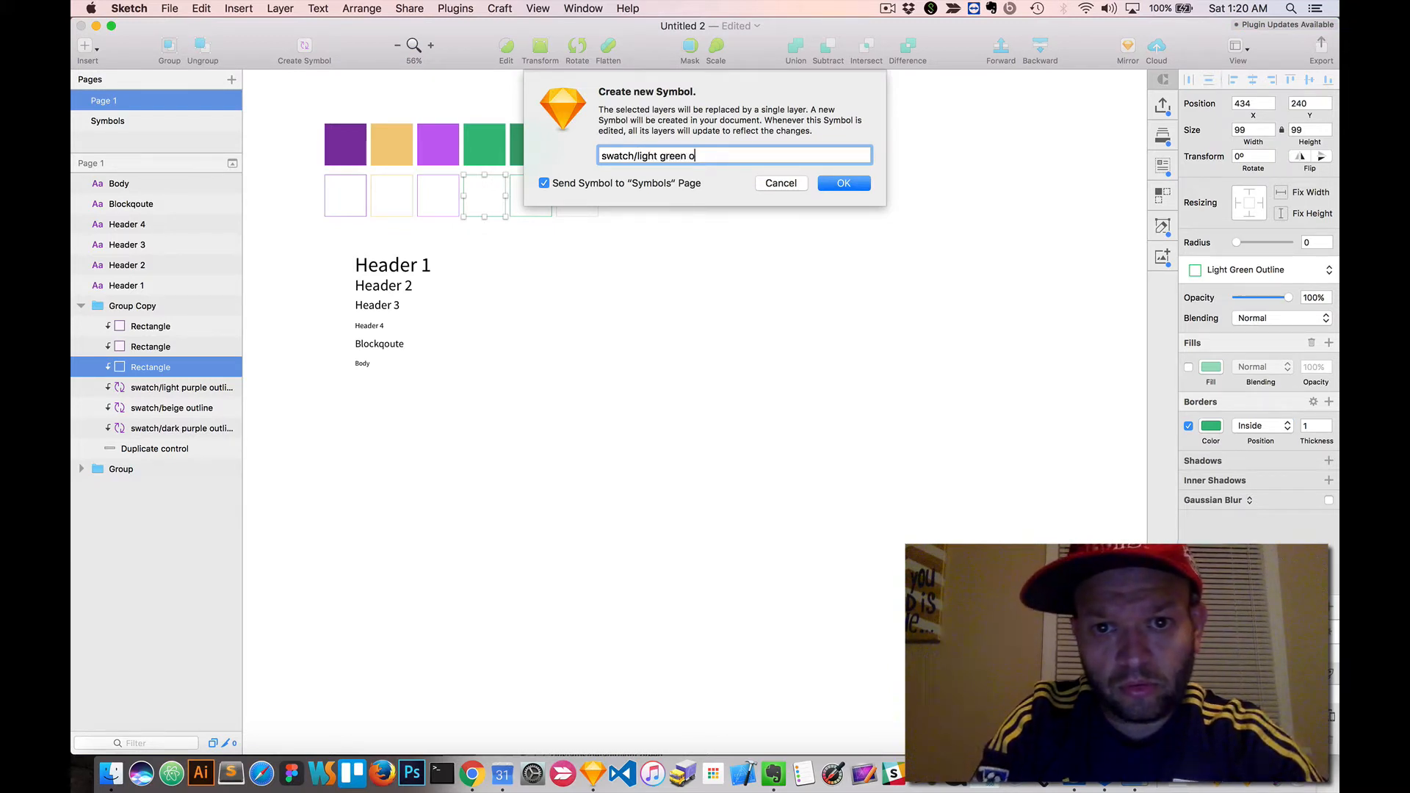
{"action": "type", "text": "utline"}
{"action": "key", "text": "Return"}
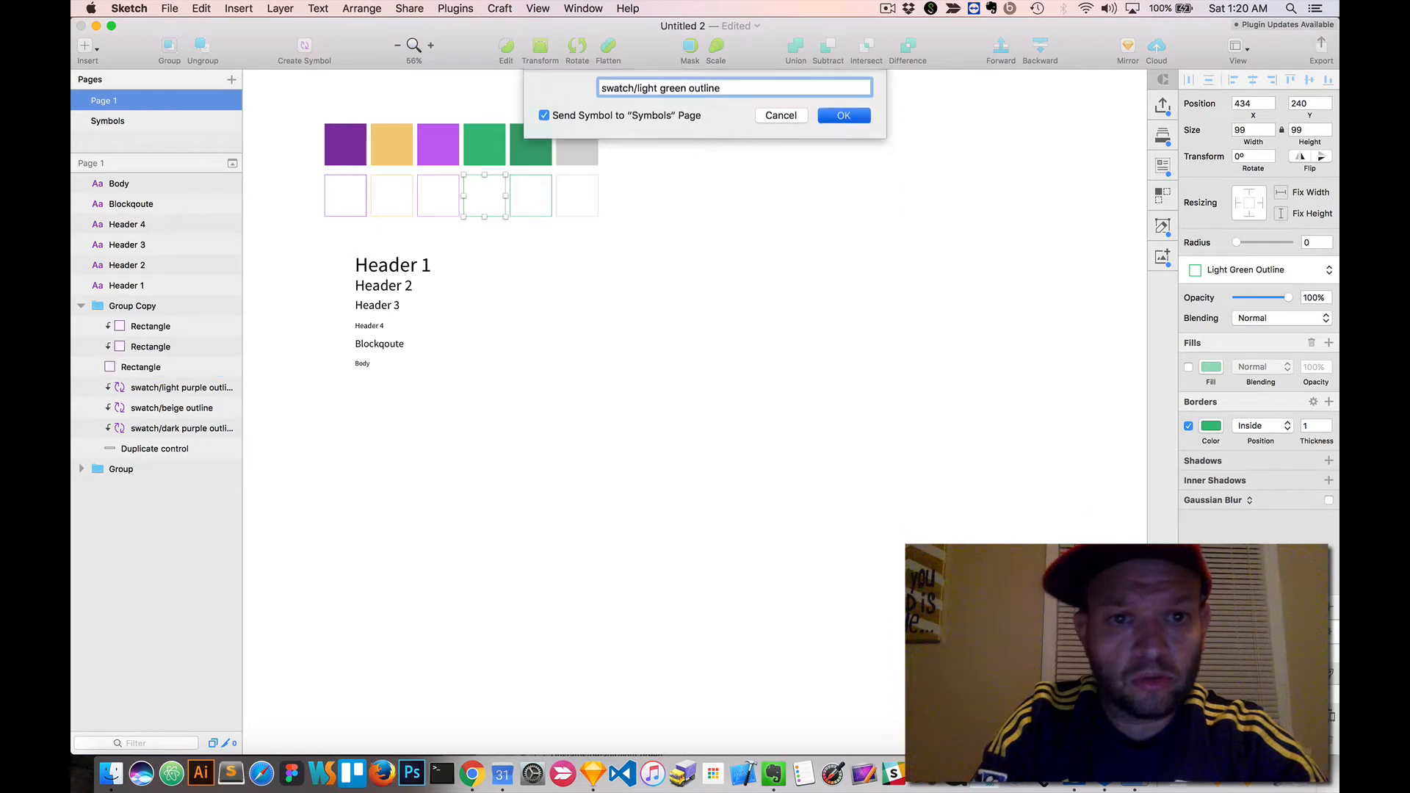
- Create a symbol named swatch/dark green outline from the dark green outlined square in the lower row
{"action": "left_click", "coordinate": [547, 186]}
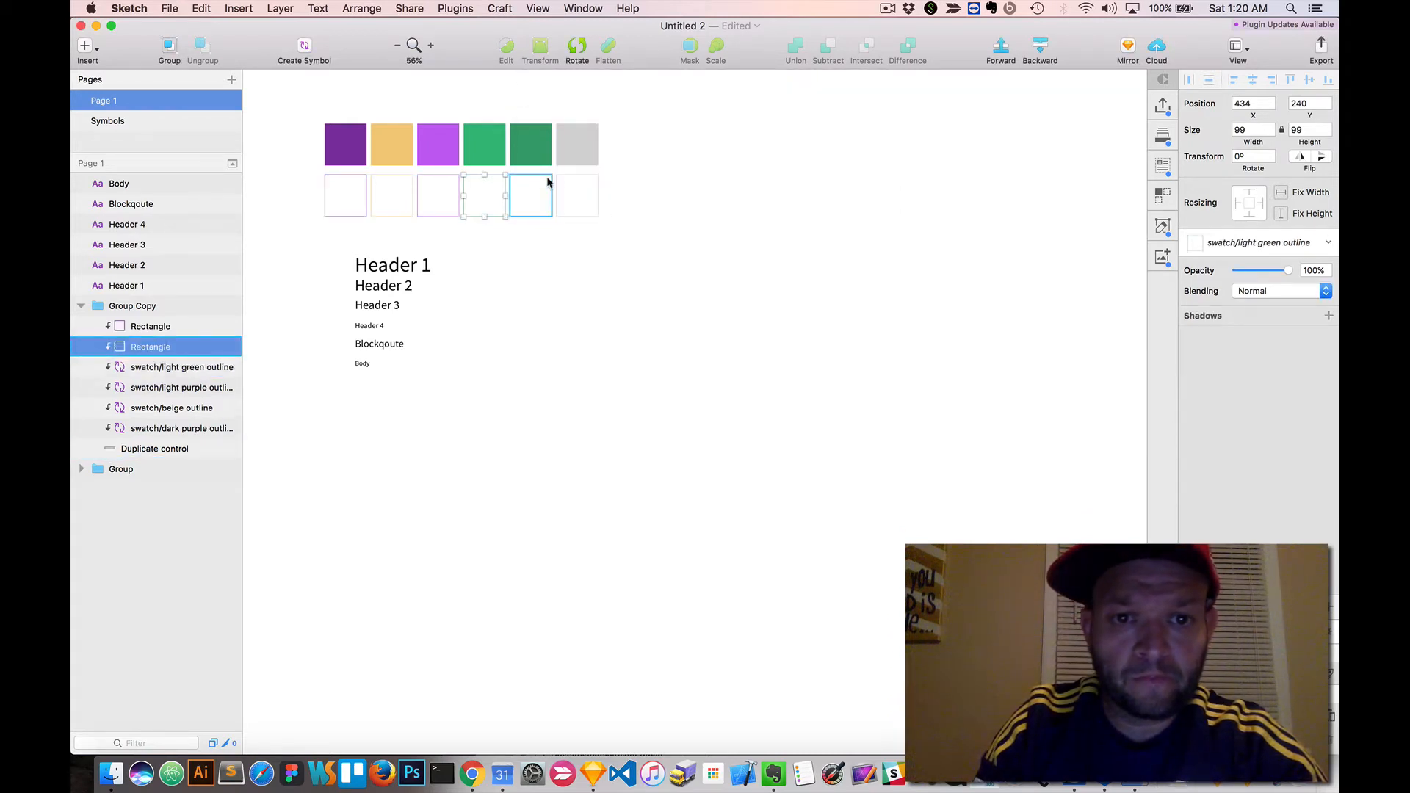
{"action": "left_click", "coordinate": [306, 47]}
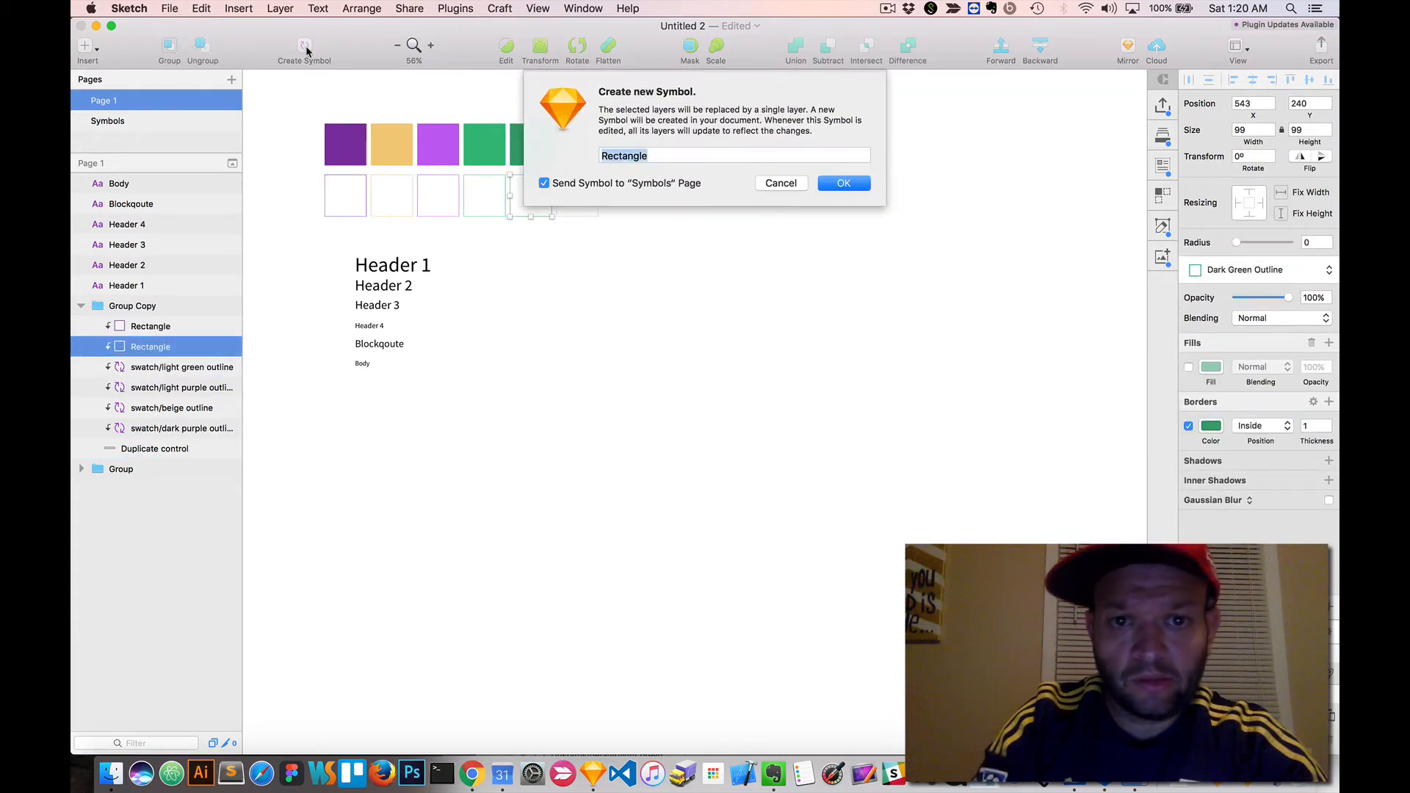
{"action": "type", "text": "swatch/"}
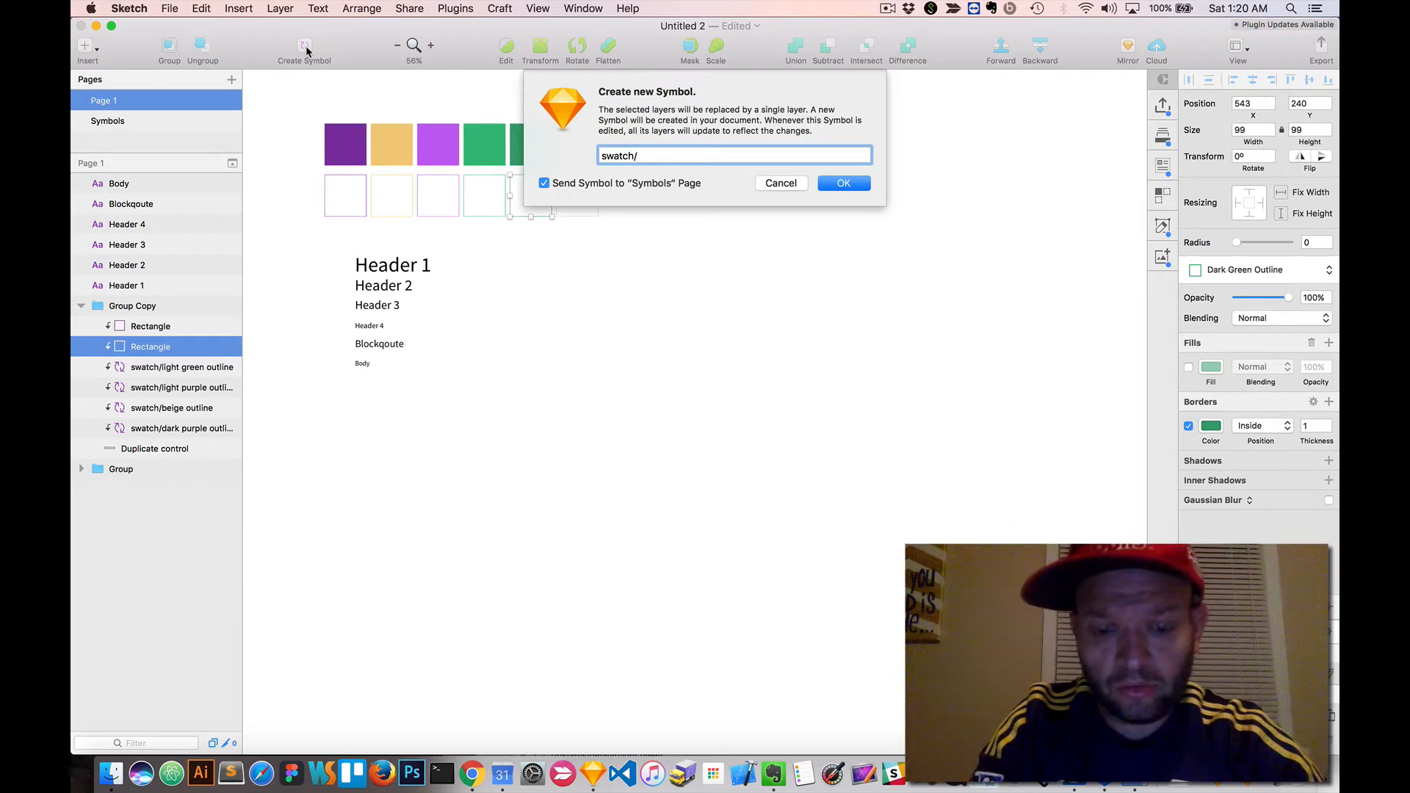
{"action": "type", "text": "dark gr"}
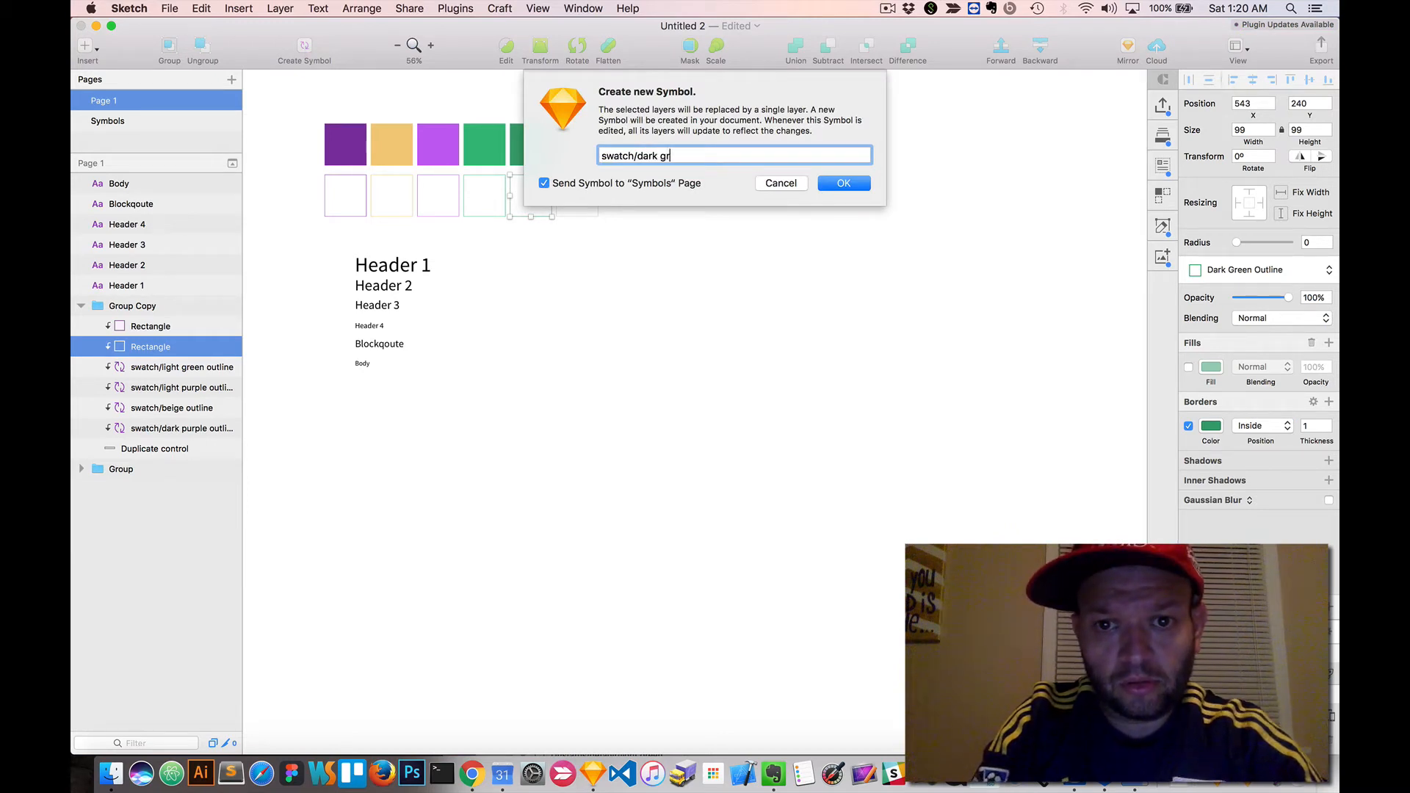
{"action": "type", "text": "een outl"}
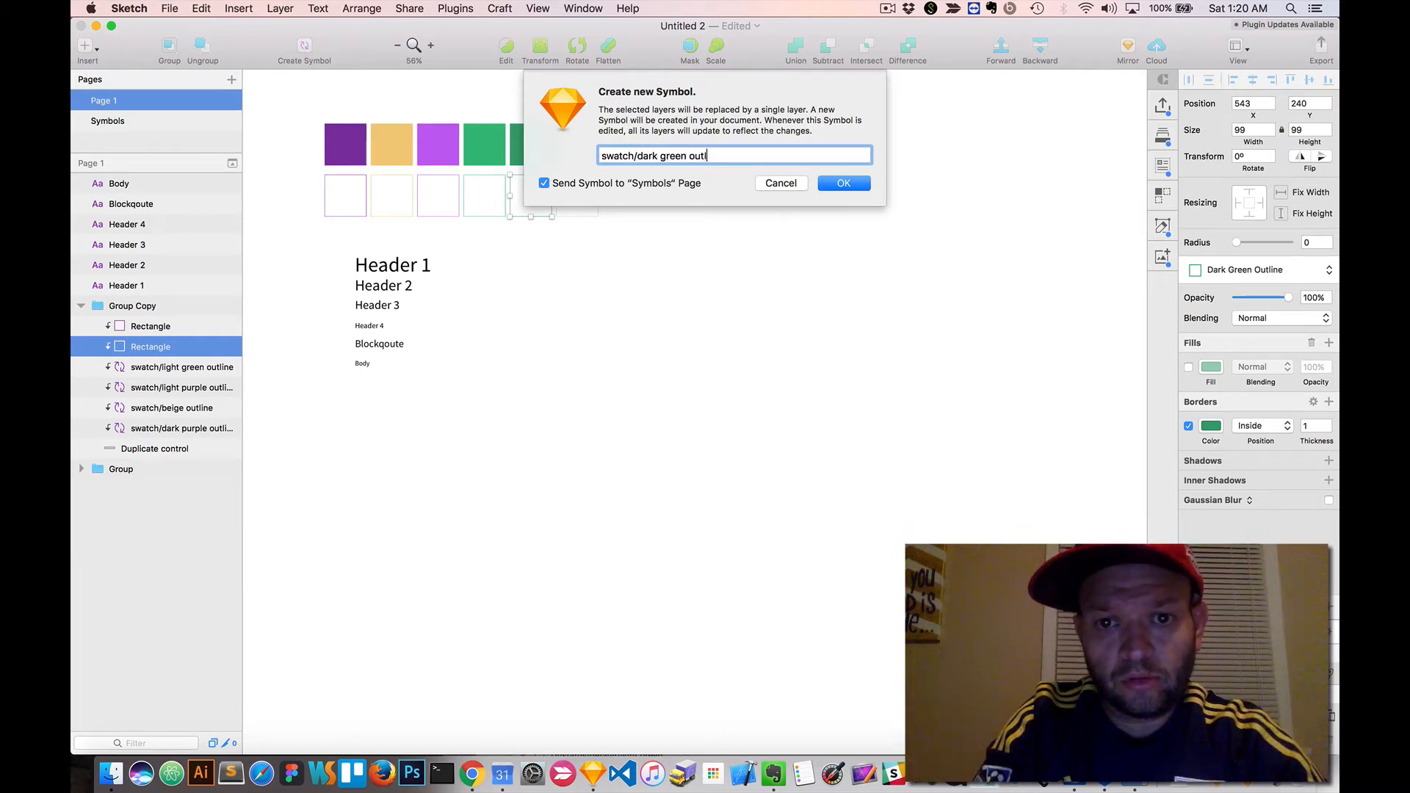
{"action": "type", "text": "ine"}
{"action": "key", "text": "Return"}
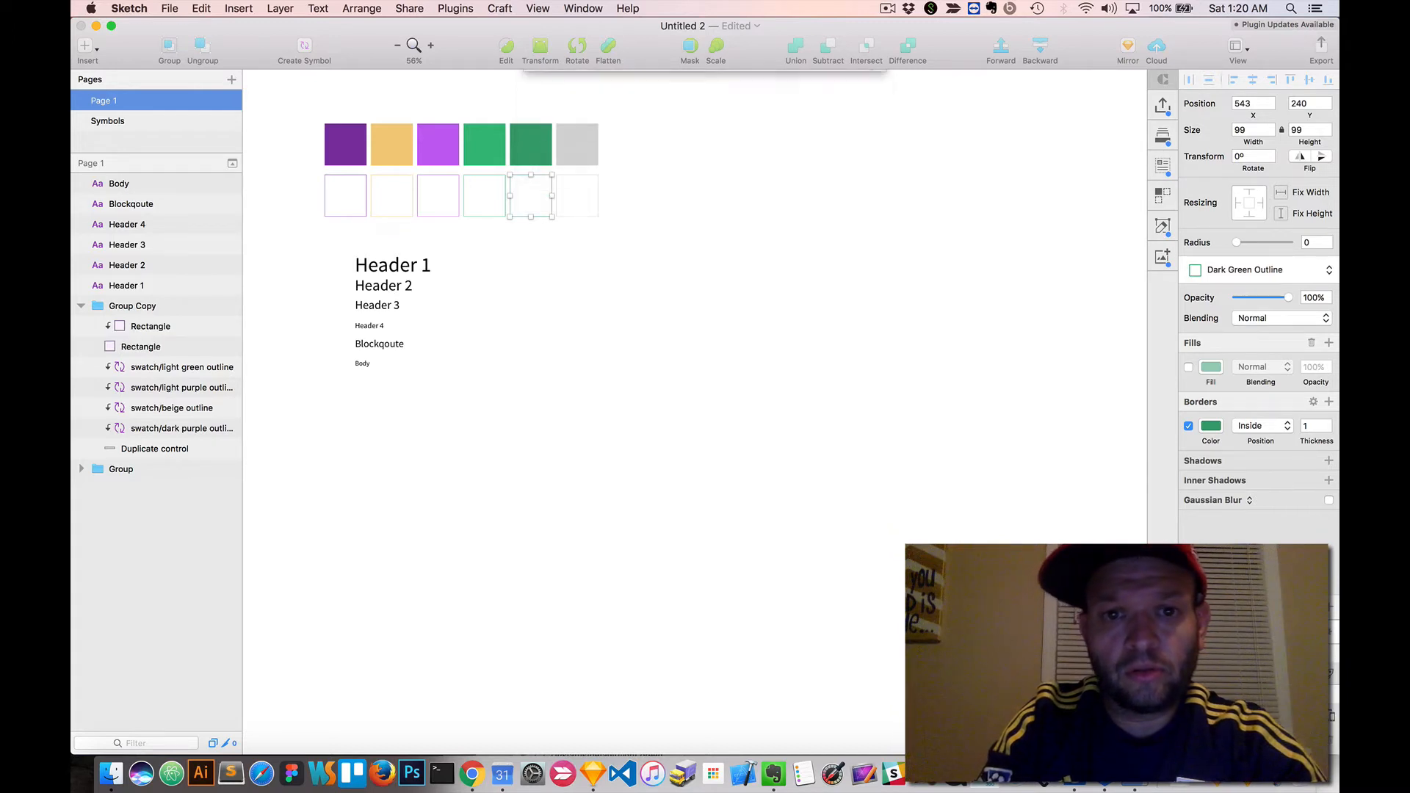
- Create a symbol named swatch/grey outline from the grey outlined square at the end of the lower row, then deselect it
{"action": "left_click", "coordinate": [598, 194]}
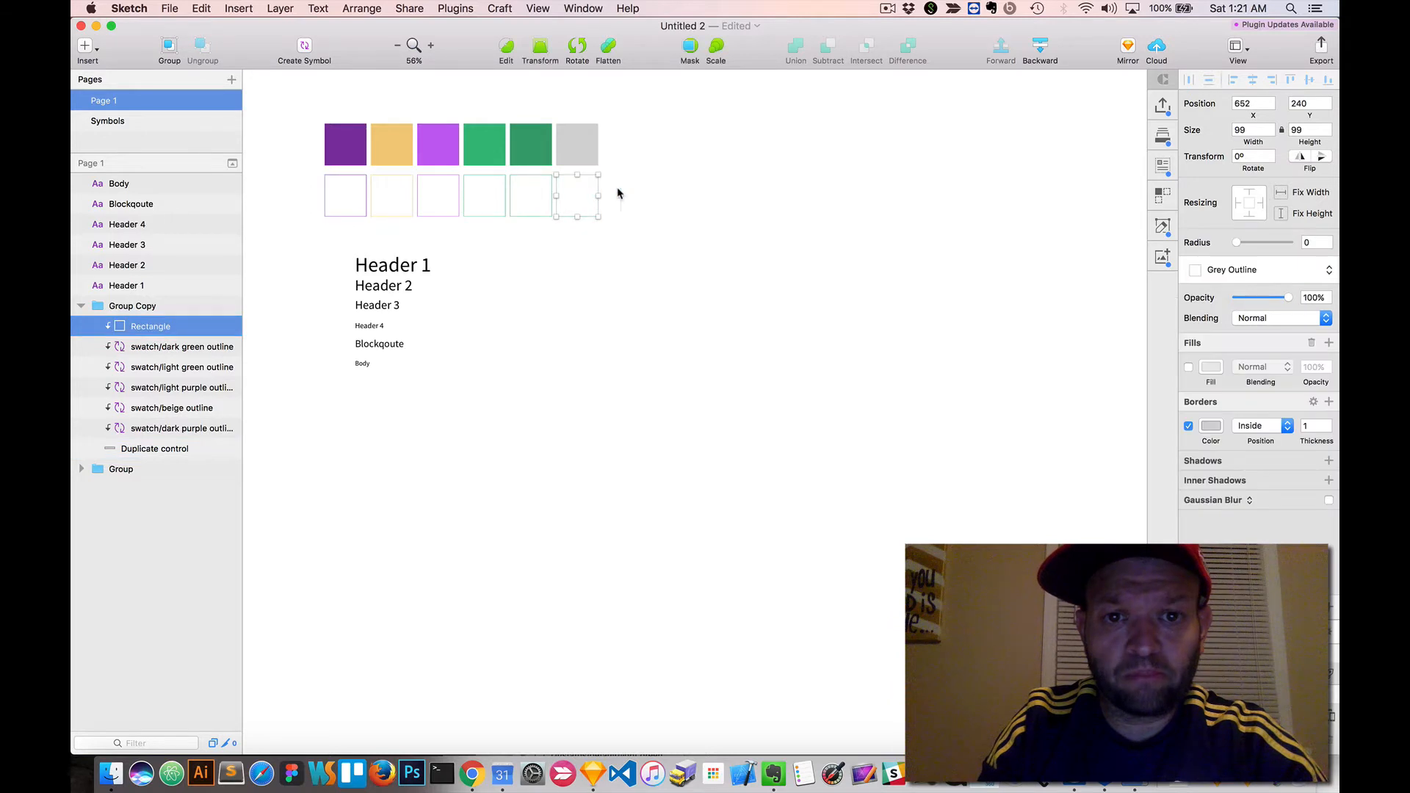
{"action": "left_click", "coordinate": [304, 48]}
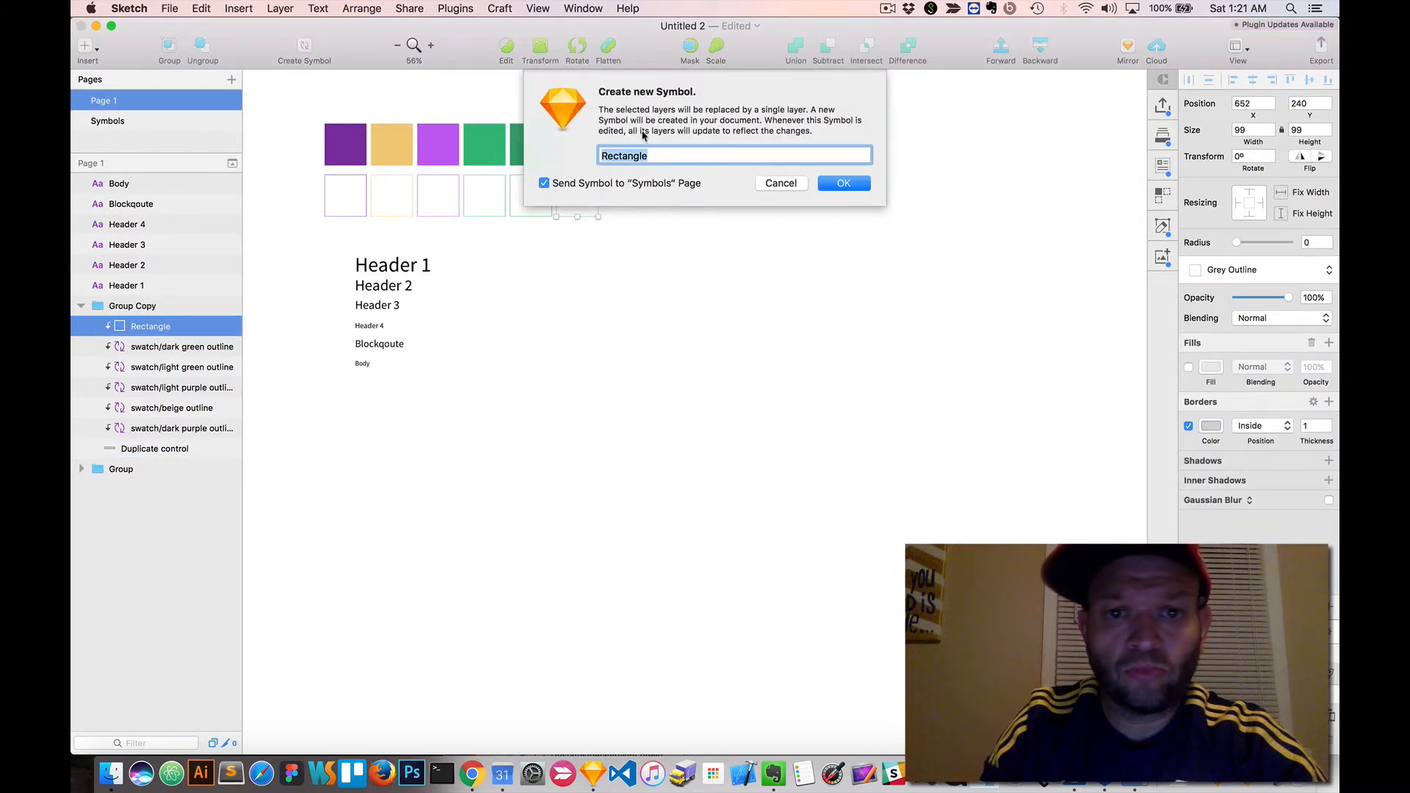
{"action": "type", "text": "swatch/grey outlin"}
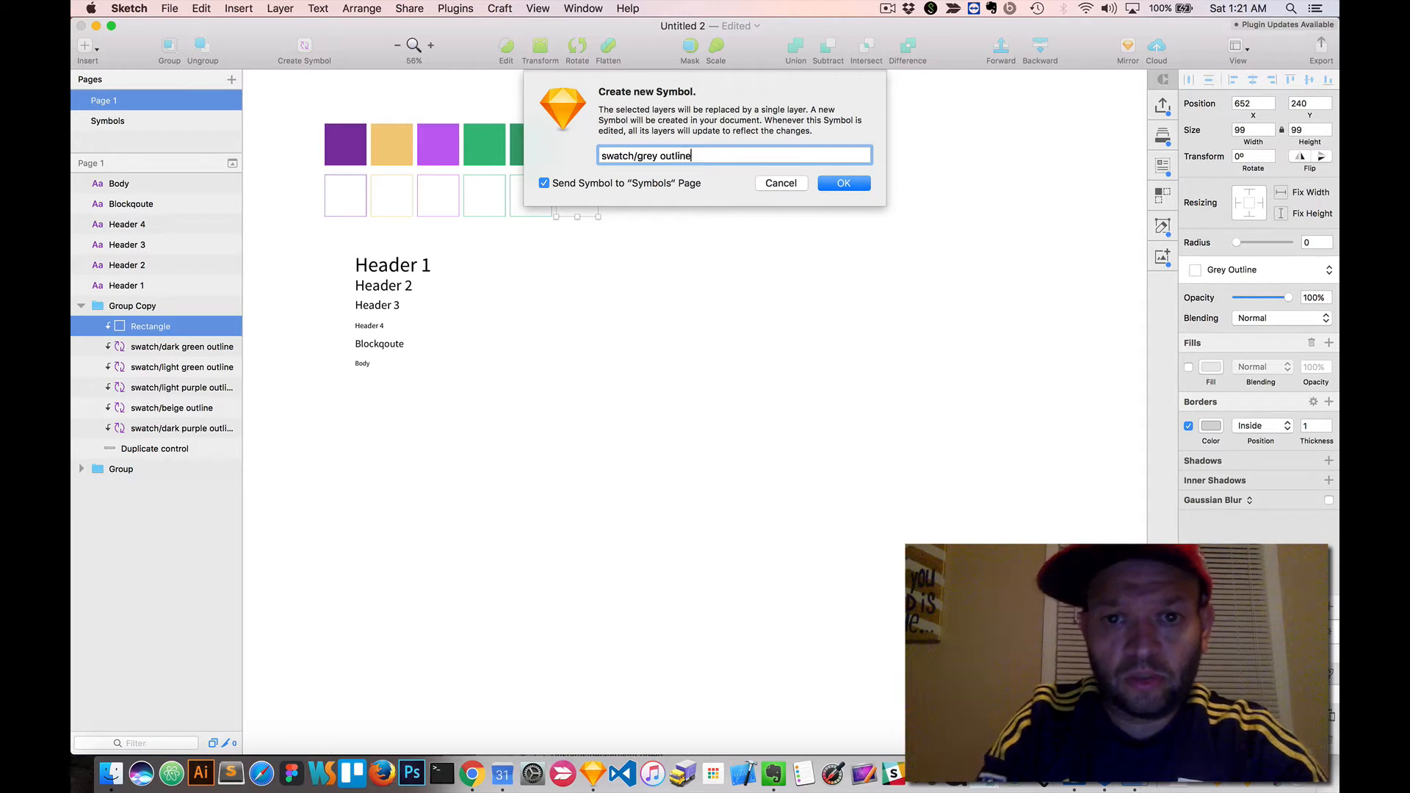
{"action": "type", "text": "e"}
{"action": "key", "text": "Return"}
{"action": "left_click", "coordinate": [703, 226]}
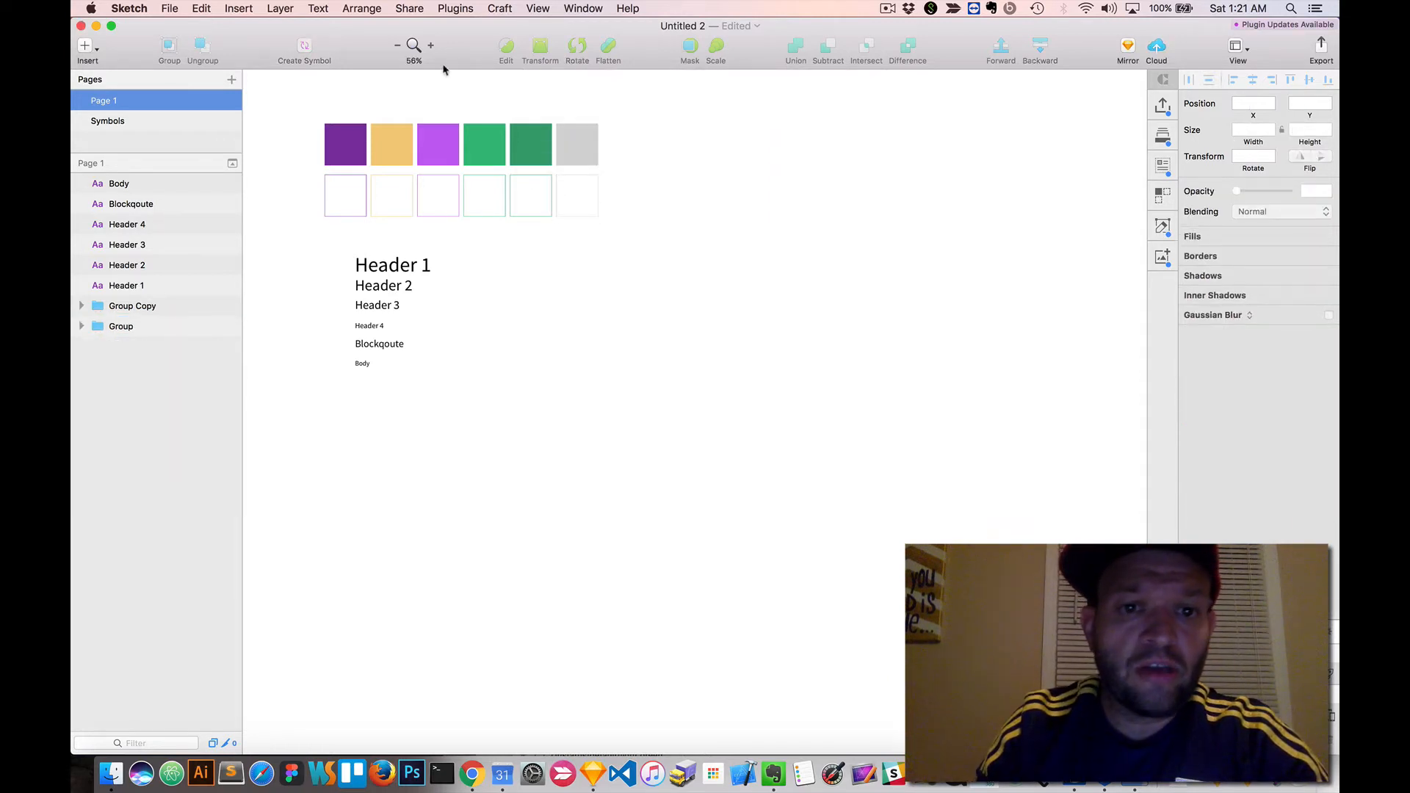
- Review the insertable symbols in the swatch group without inserting any of them
{"action": "left_click", "coordinate": [97, 53]}
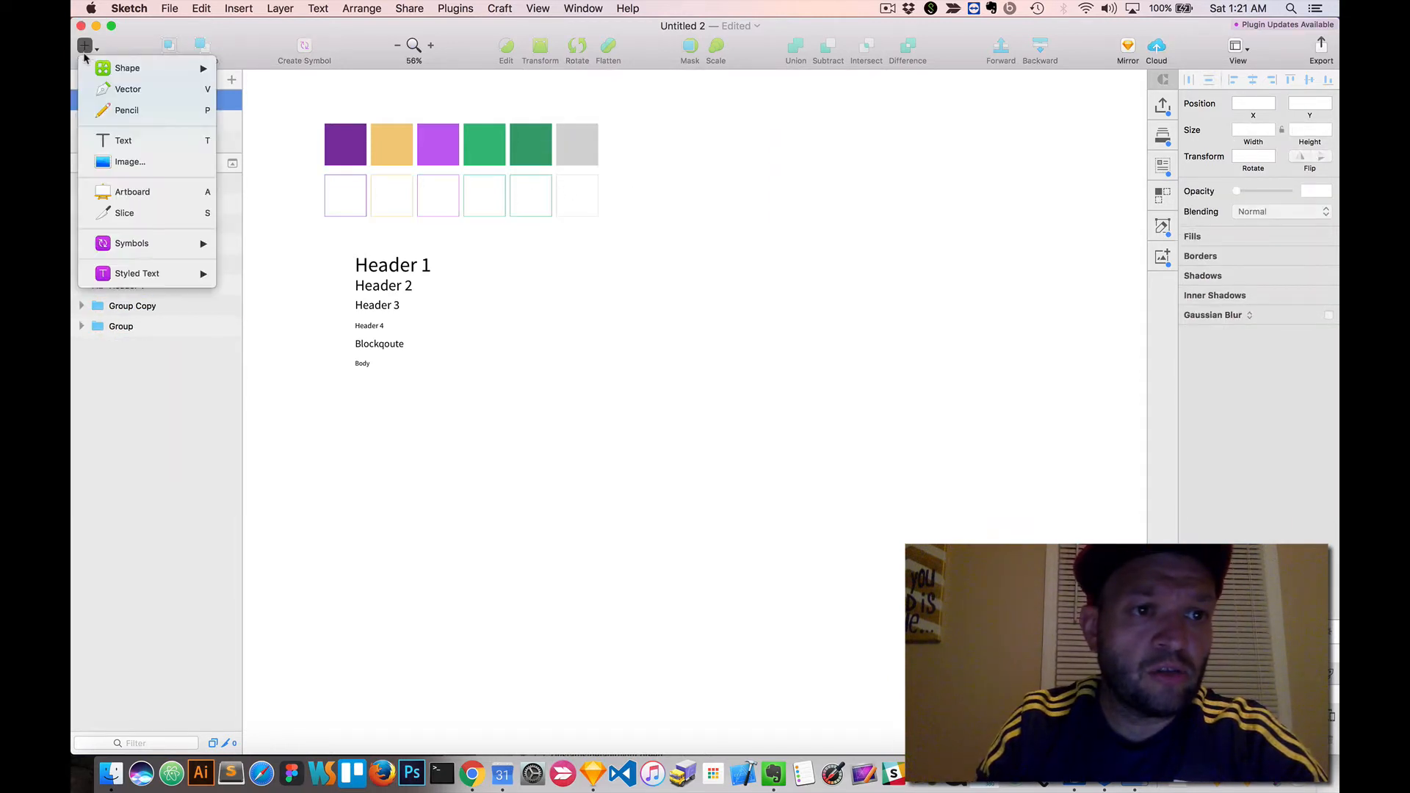
{"action": "mouse_move", "coordinate": [136, 245]}
{"action": "mouse_move", "coordinate": [252, 251]}
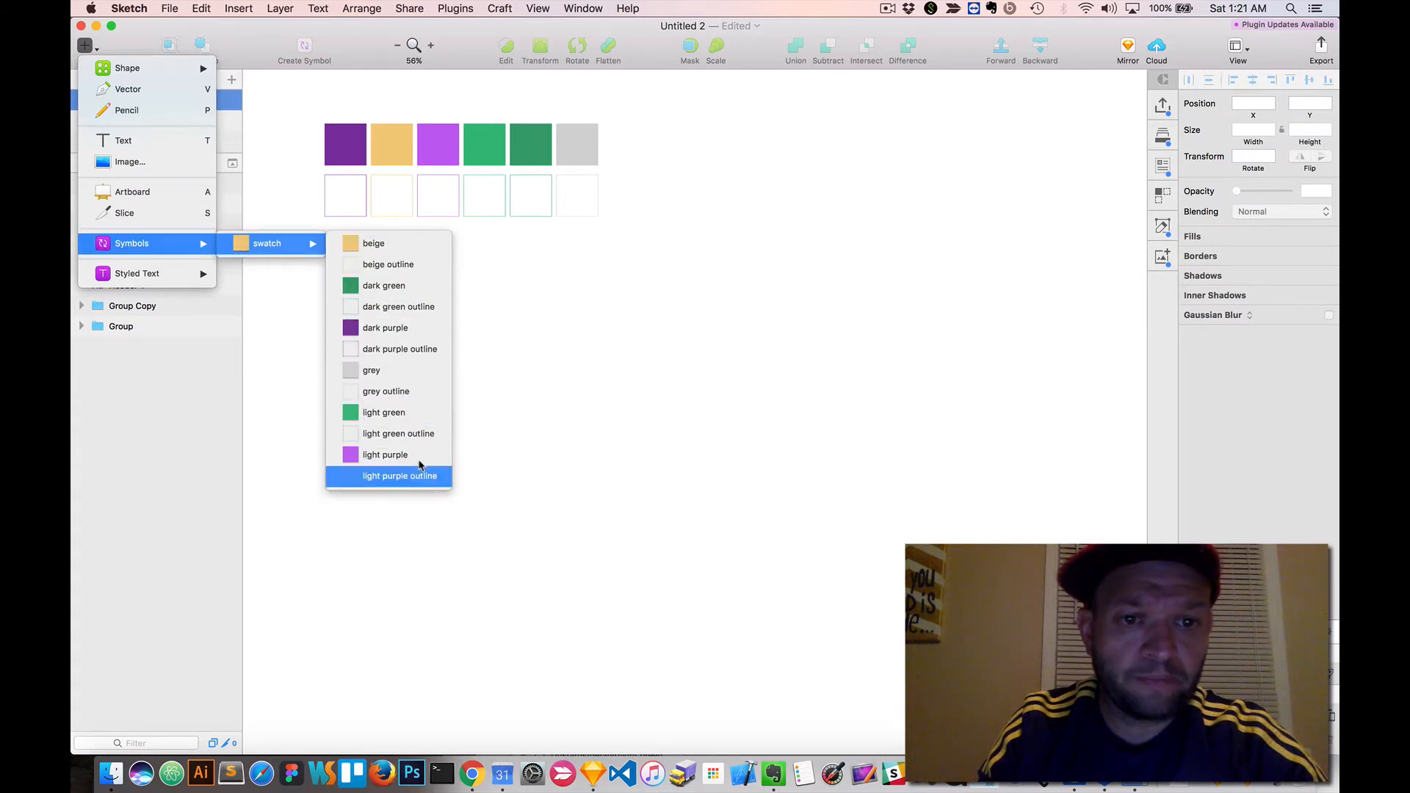
{"action": "left_click", "coordinate": [626, 352]}
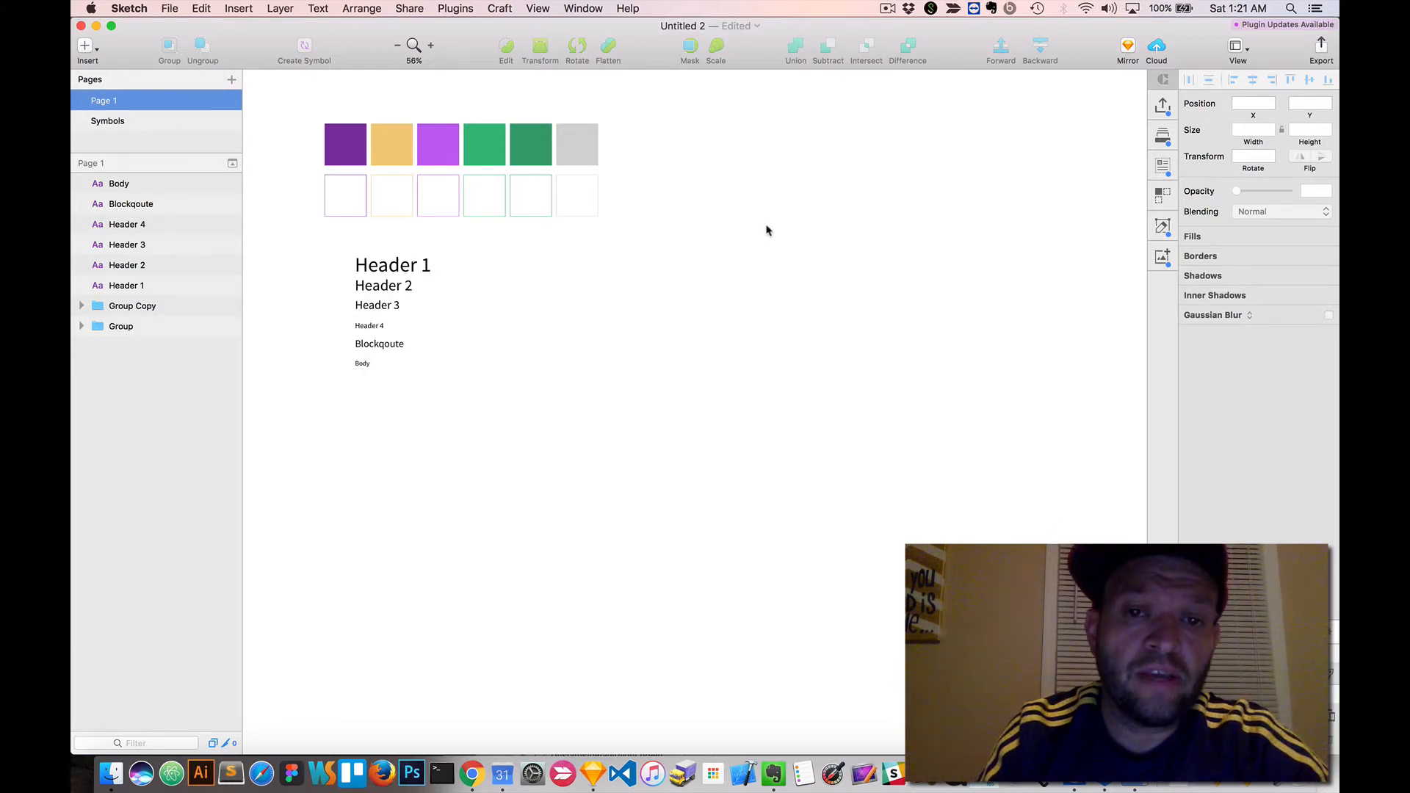
- Copy the filled dark purple swatch symbol and place the duplicate in the empty area beside the Blockqoute and Body text
{"action": "double_click", "coordinate": [350, 155]}
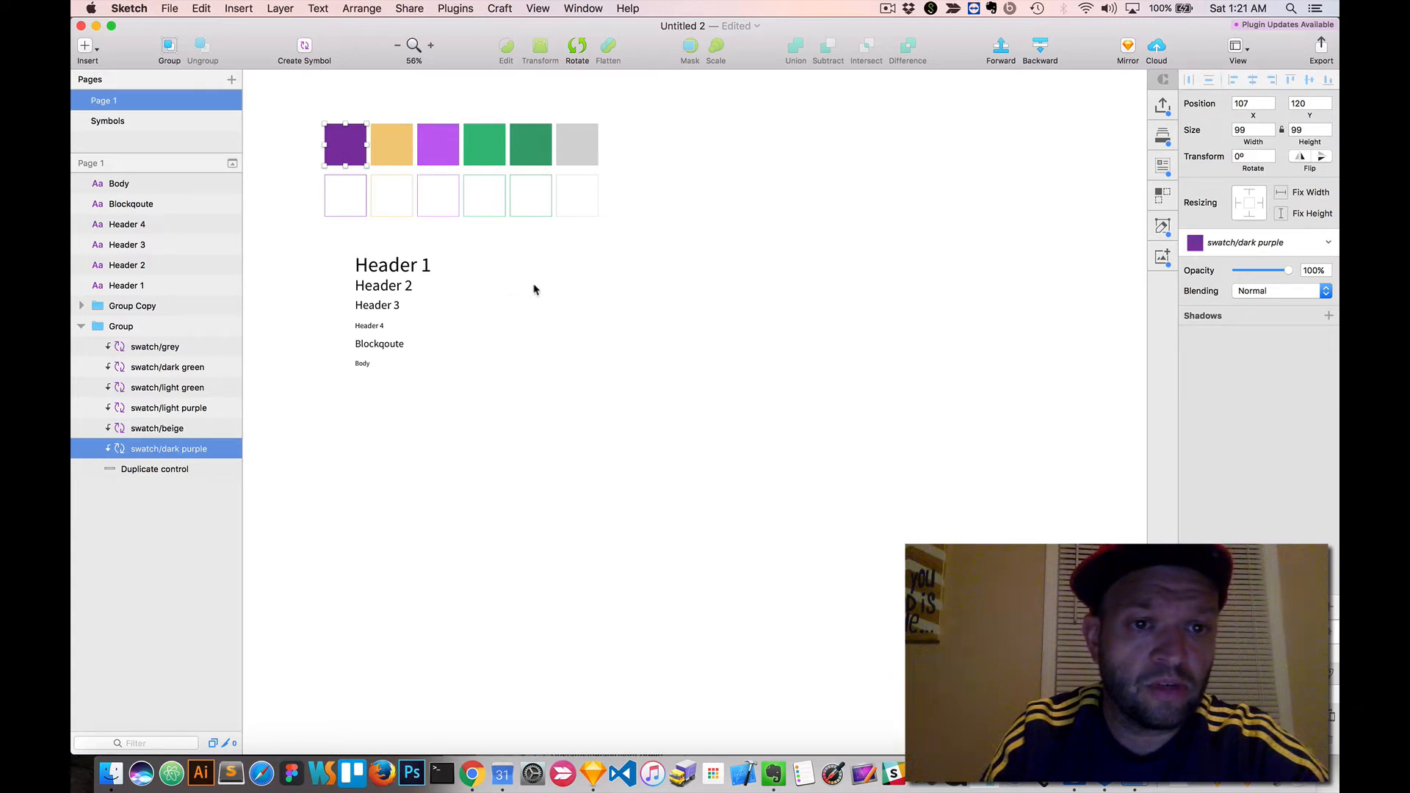
{"action": "key", "text": "super+c"}
{"action": "left_click", "coordinate": [604, 302]}
{"action": "scroll", "coordinate": [605, 302], "scroll_direction": "down", "scroll_amount": 1}
{"action": "key", "text": "super+v"}
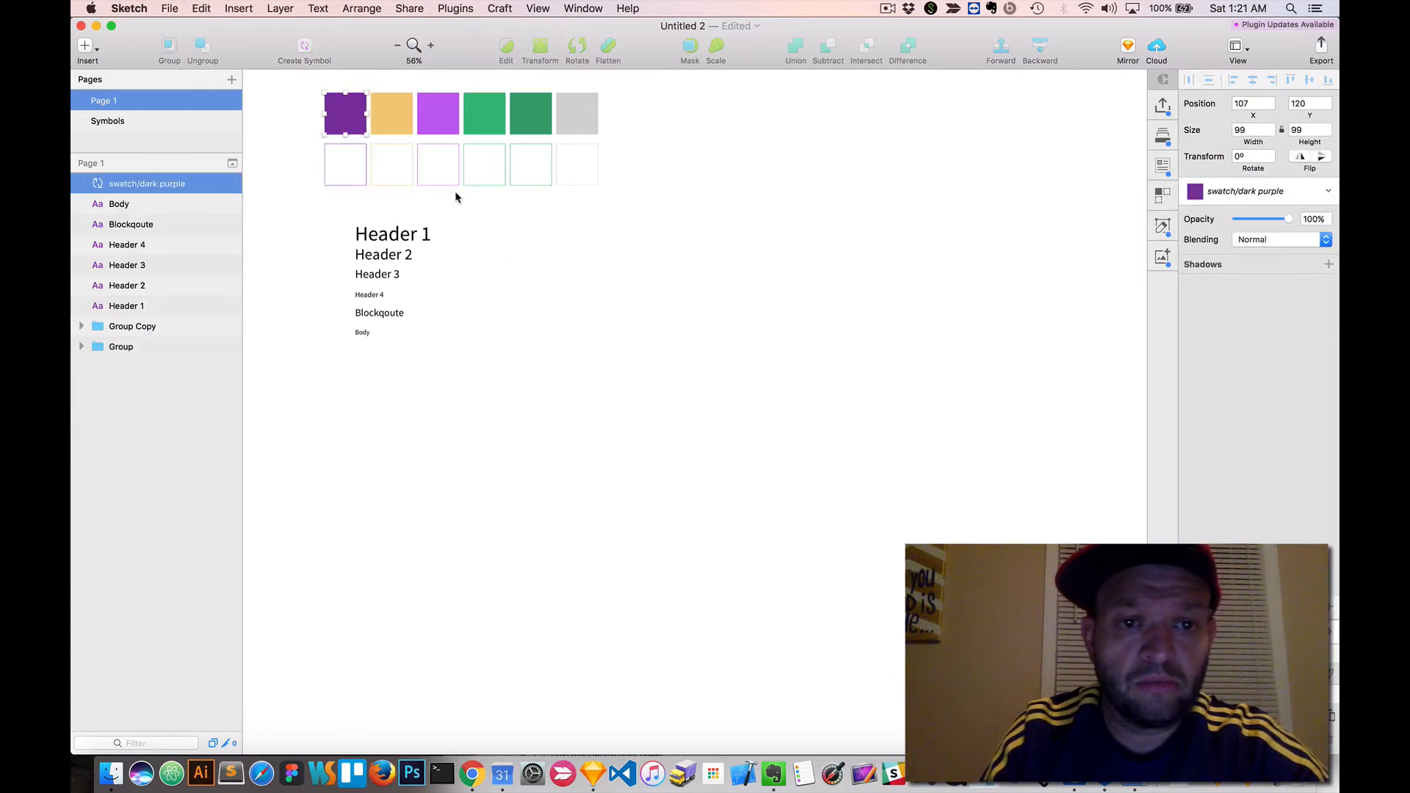
{"action": "left_click_drag", "start_coordinate": [338, 117], "coordinate": [645, 322]}
{"action": "left_click", "coordinate": [837, 365]}
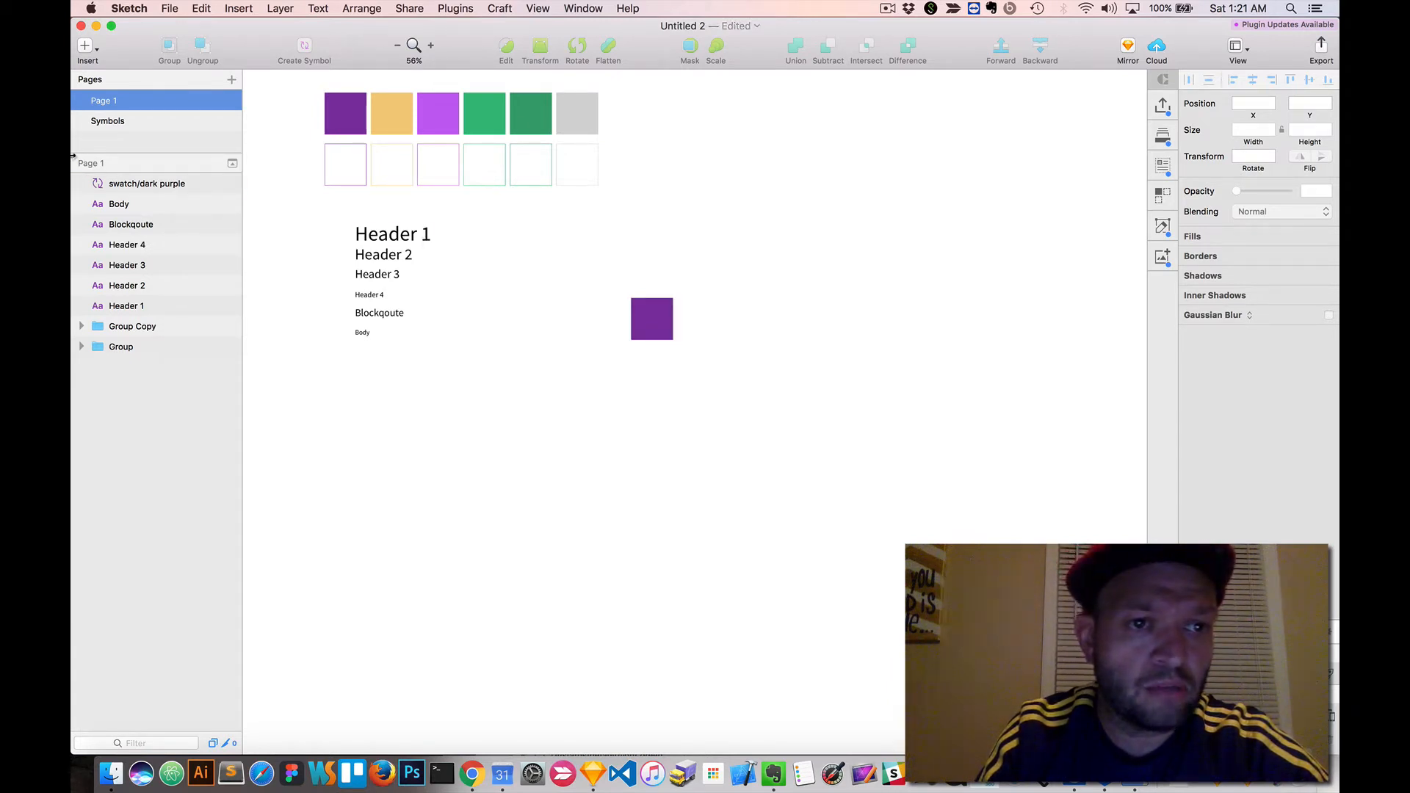
- Narrow the Sketch window, then switch to Chrome, show the Material Design Buttons page and widen the browser window
{"action": "left_click_drag", "start_coordinate": [74, 156], "coordinate": [453, 176]}
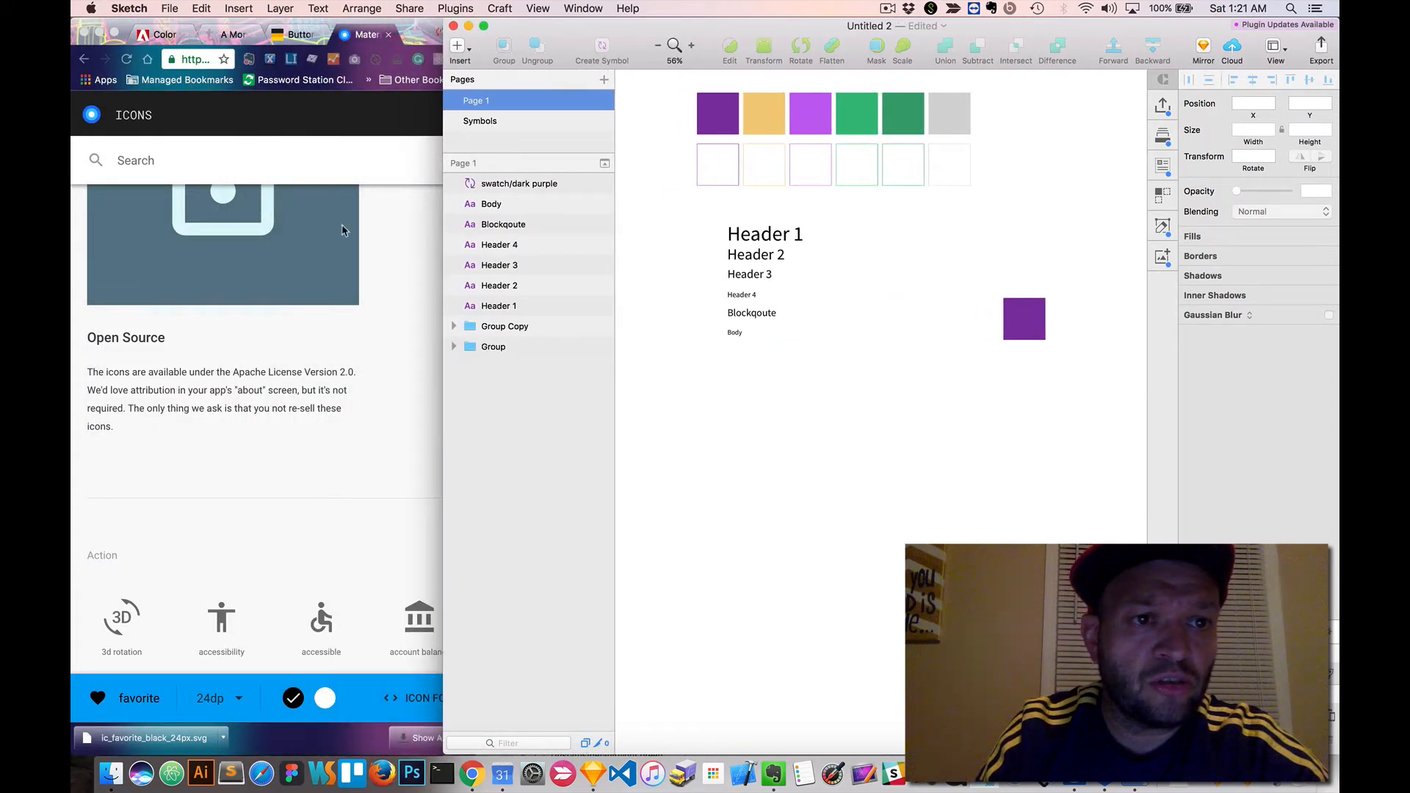
{"action": "left_click", "coordinate": [384, 242]}
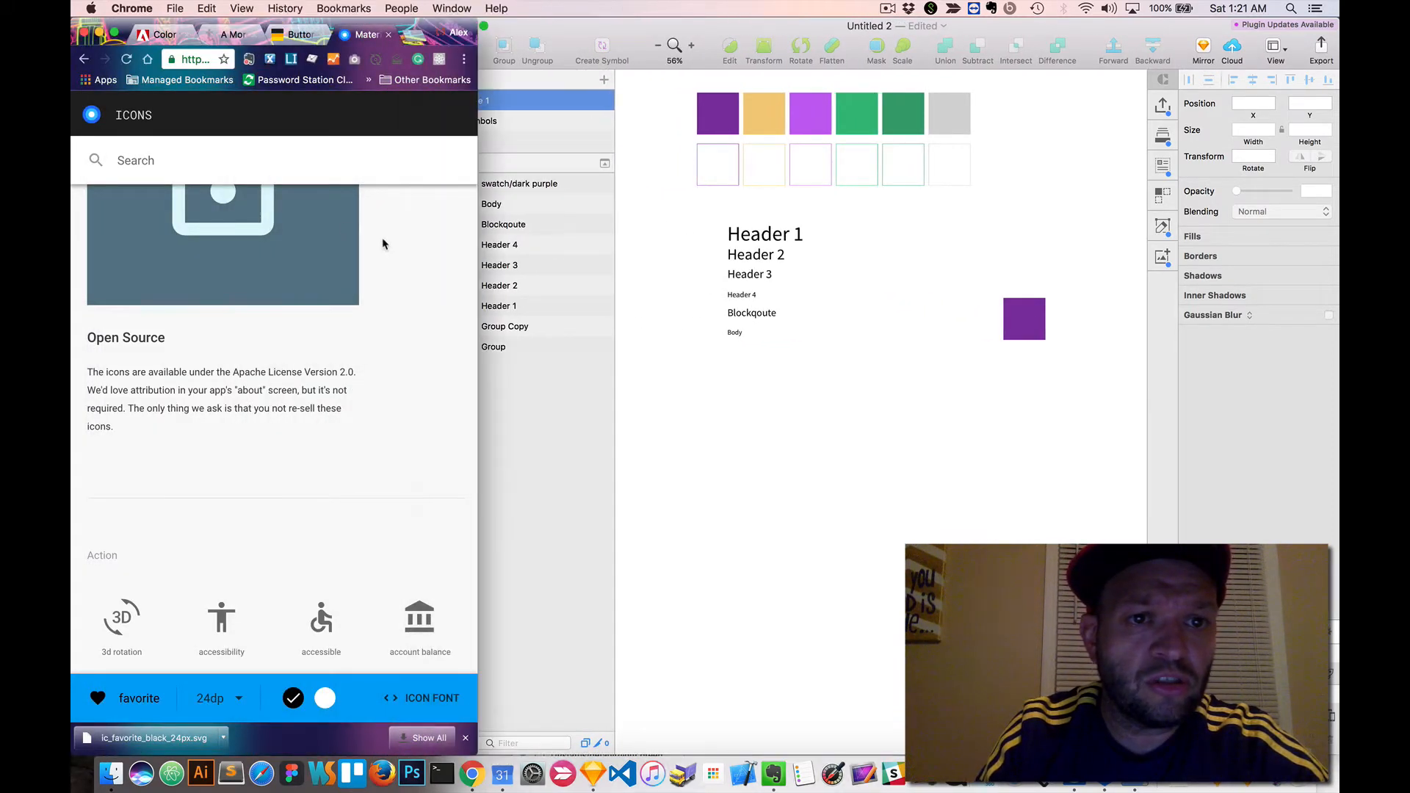
{"action": "left_click", "coordinate": [288, 35]}
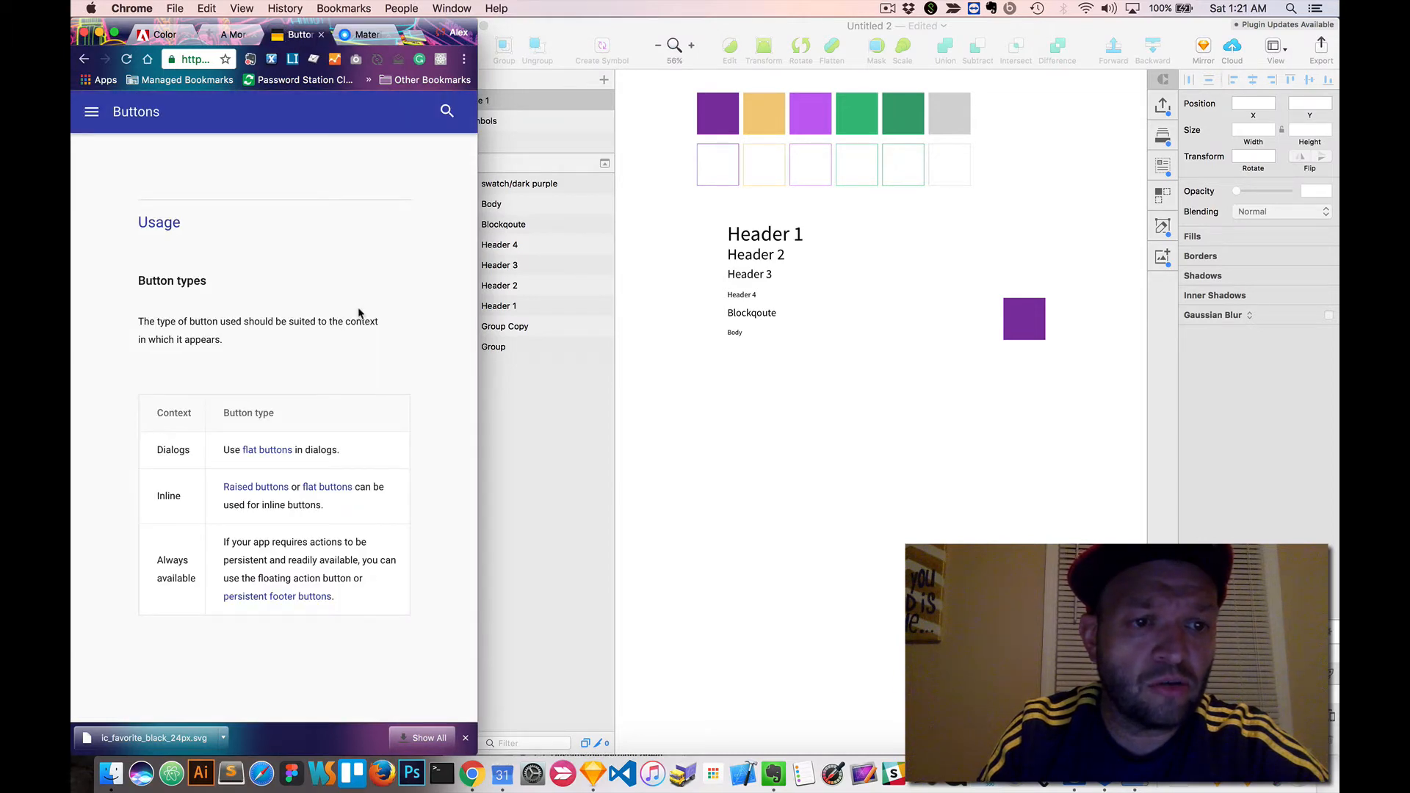
{"action": "scroll", "coordinate": [360, 313], "scroll_direction": "down", "scroll_amount": 10}
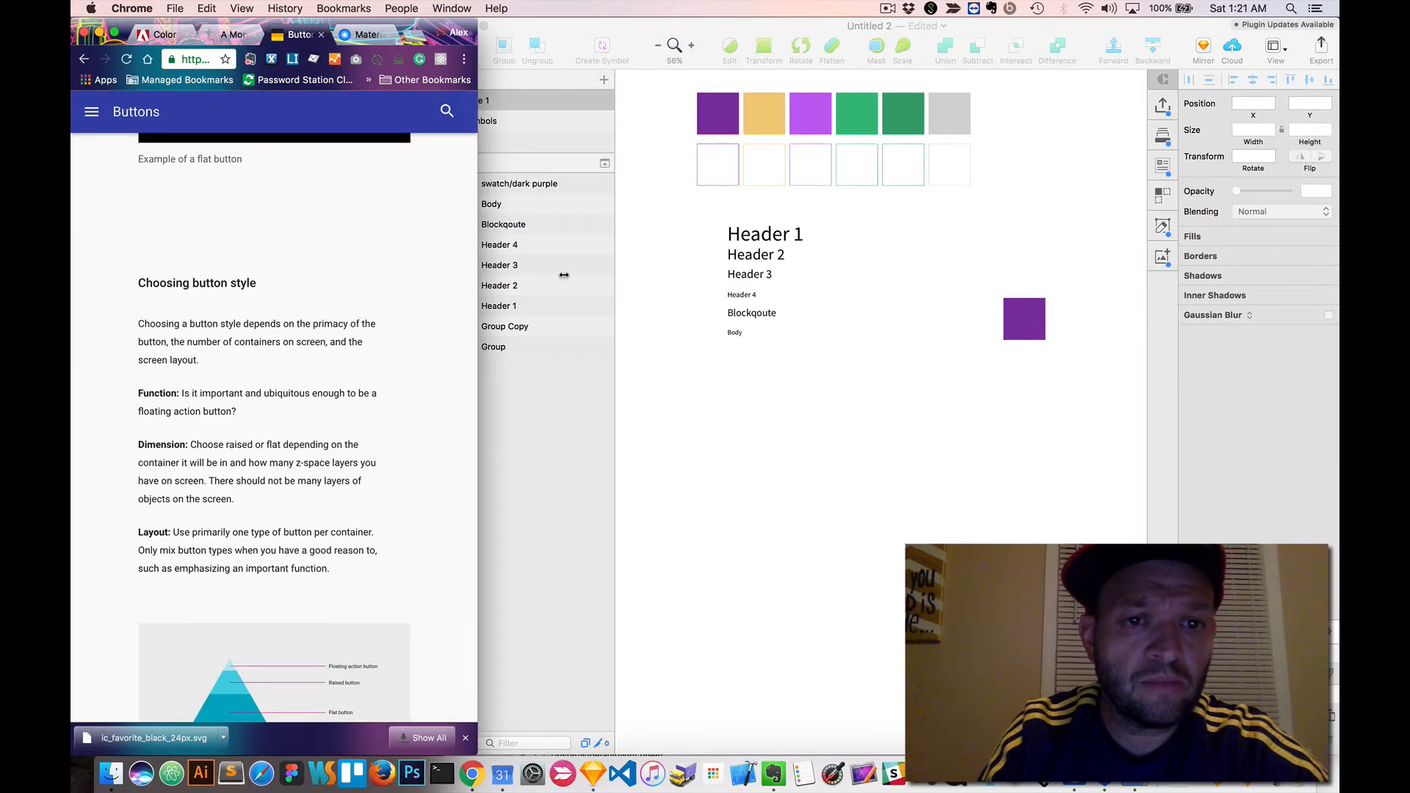
{"action": "left_click_drag", "start_coordinate": [564, 275], "coordinate": [869, 321]}
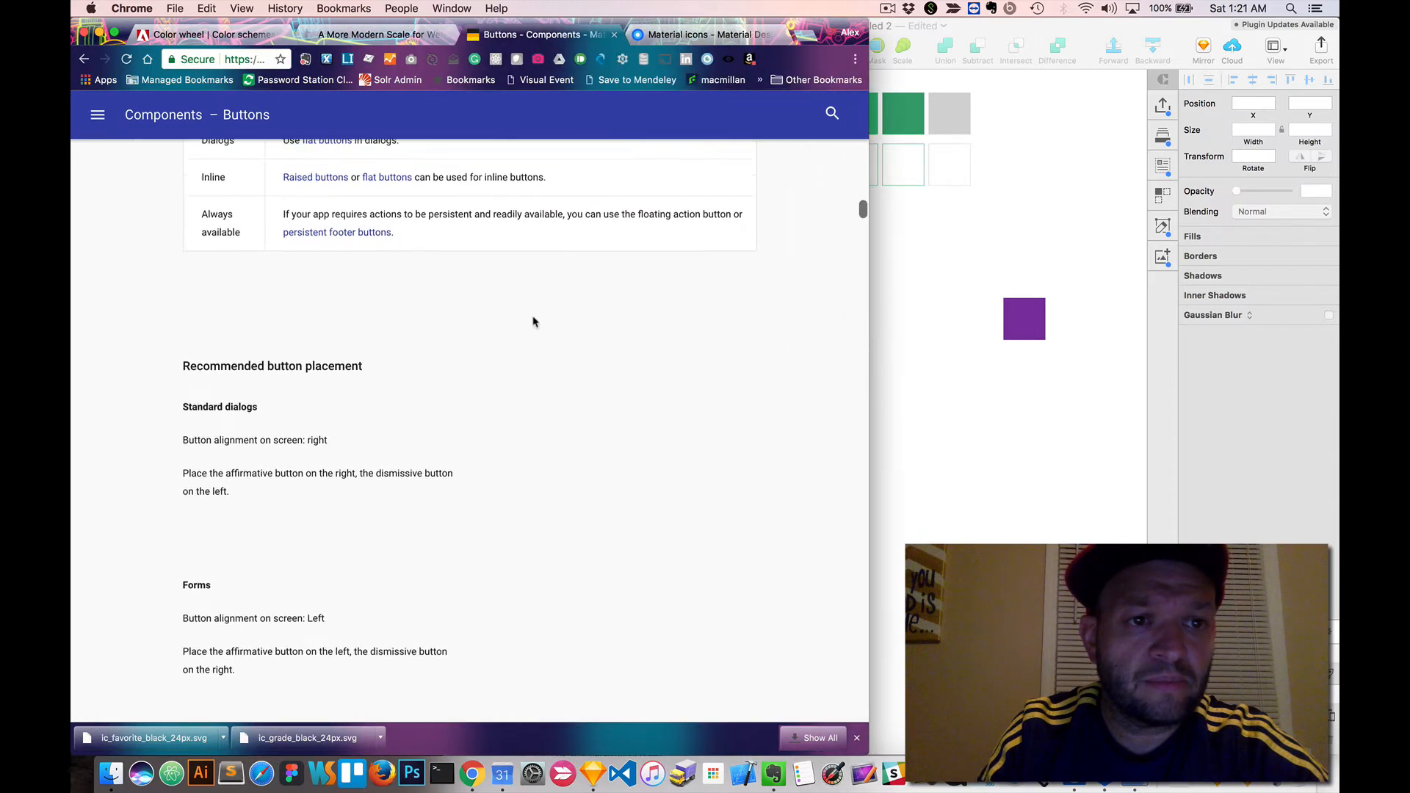
- Examine the Buttons guidelines for the text size, height, side padding and corner radius of default and dense buttons
{"action": "scroll", "coordinate": [534, 322], "scroll_direction": "up", "scroll_amount": 5}
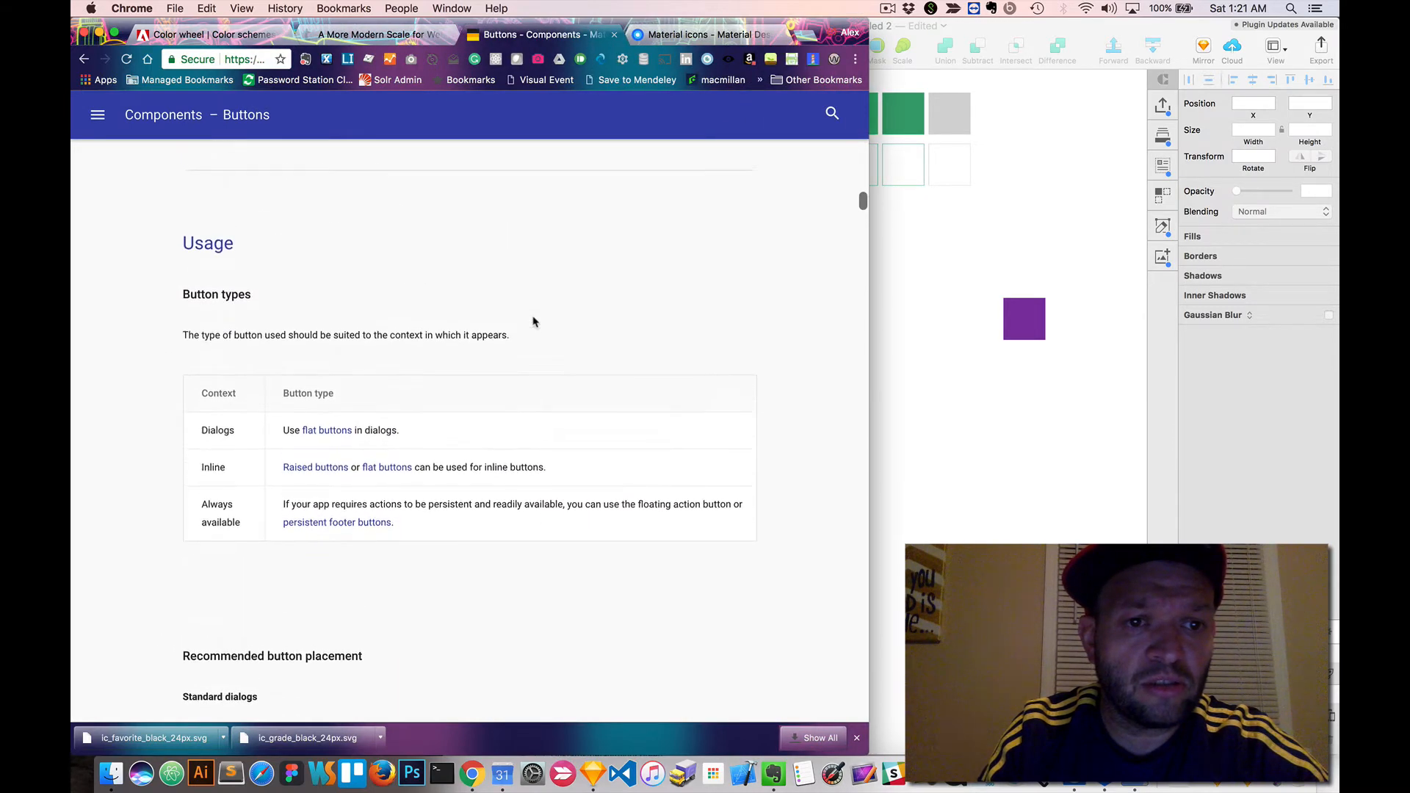
{"action": "scroll", "coordinate": [533, 321], "scroll_direction": "down", "scroll_amount": 5}
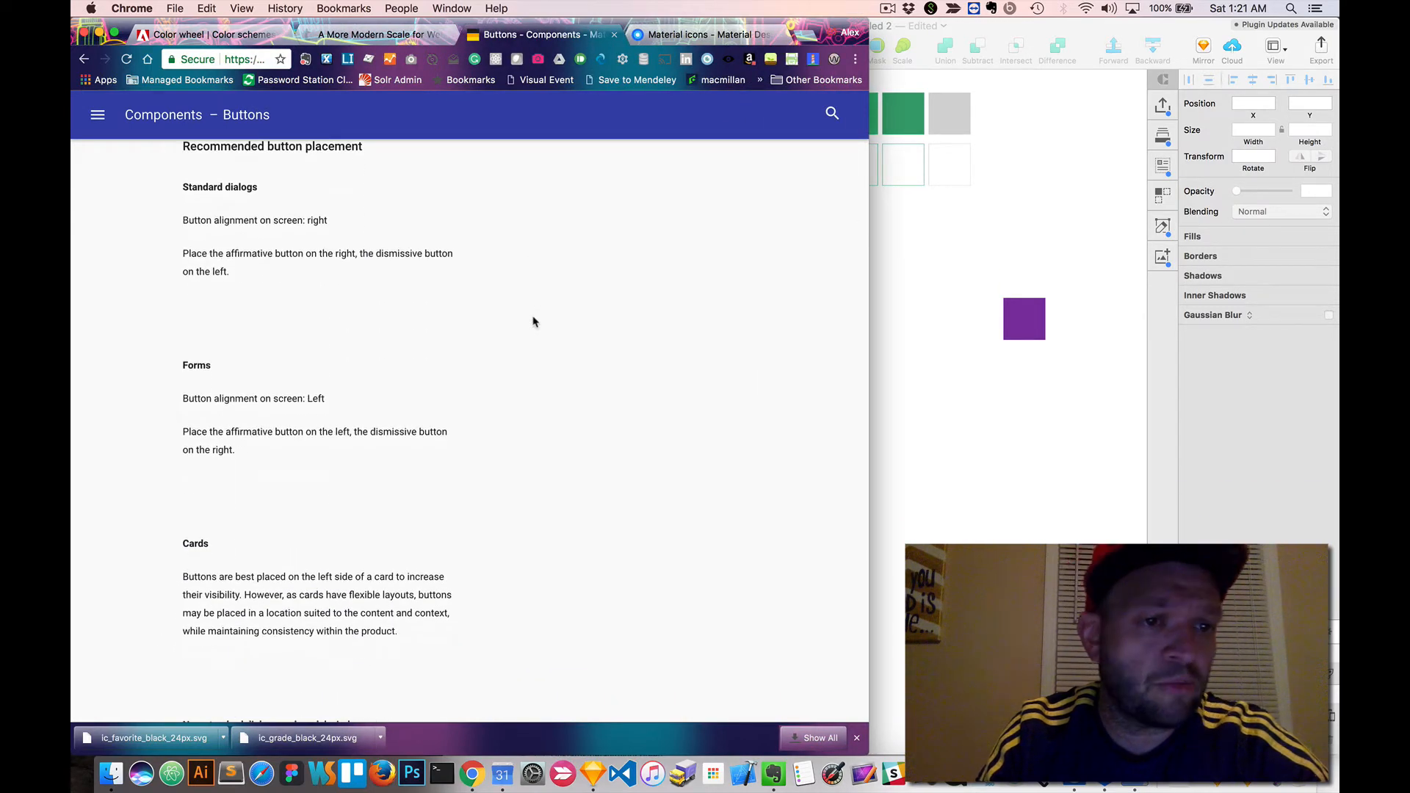
{"action": "scroll", "coordinate": [533, 321], "scroll_direction": "up", "scroll_amount": 2}
{"action": "left_click", "coordinate": [98, 114]}
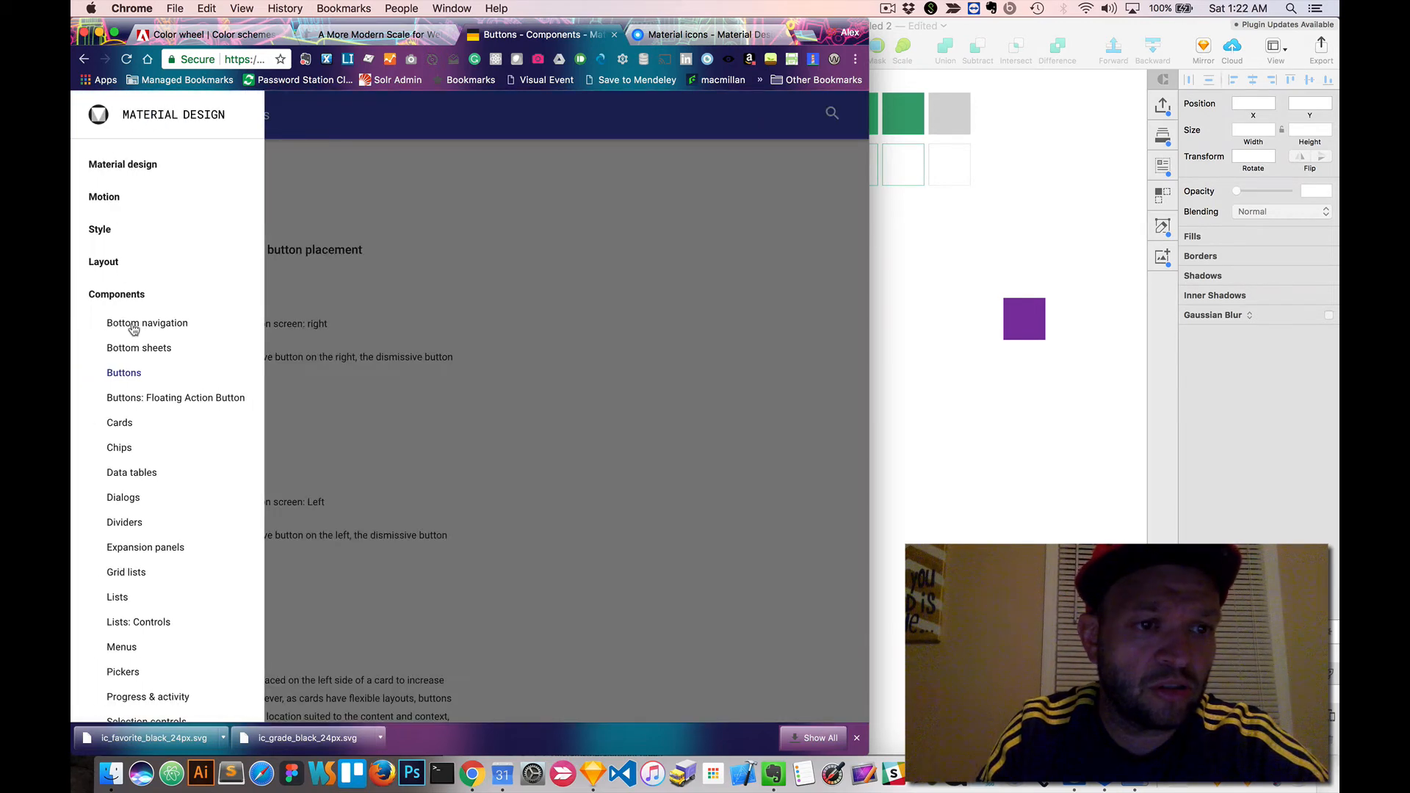
{"action": "left_click", "coordinate": [541, 409]}
{"action": "scroll", "coordinate": [549, 422], "scroll_direction": "down", "scroll_amount": 1}
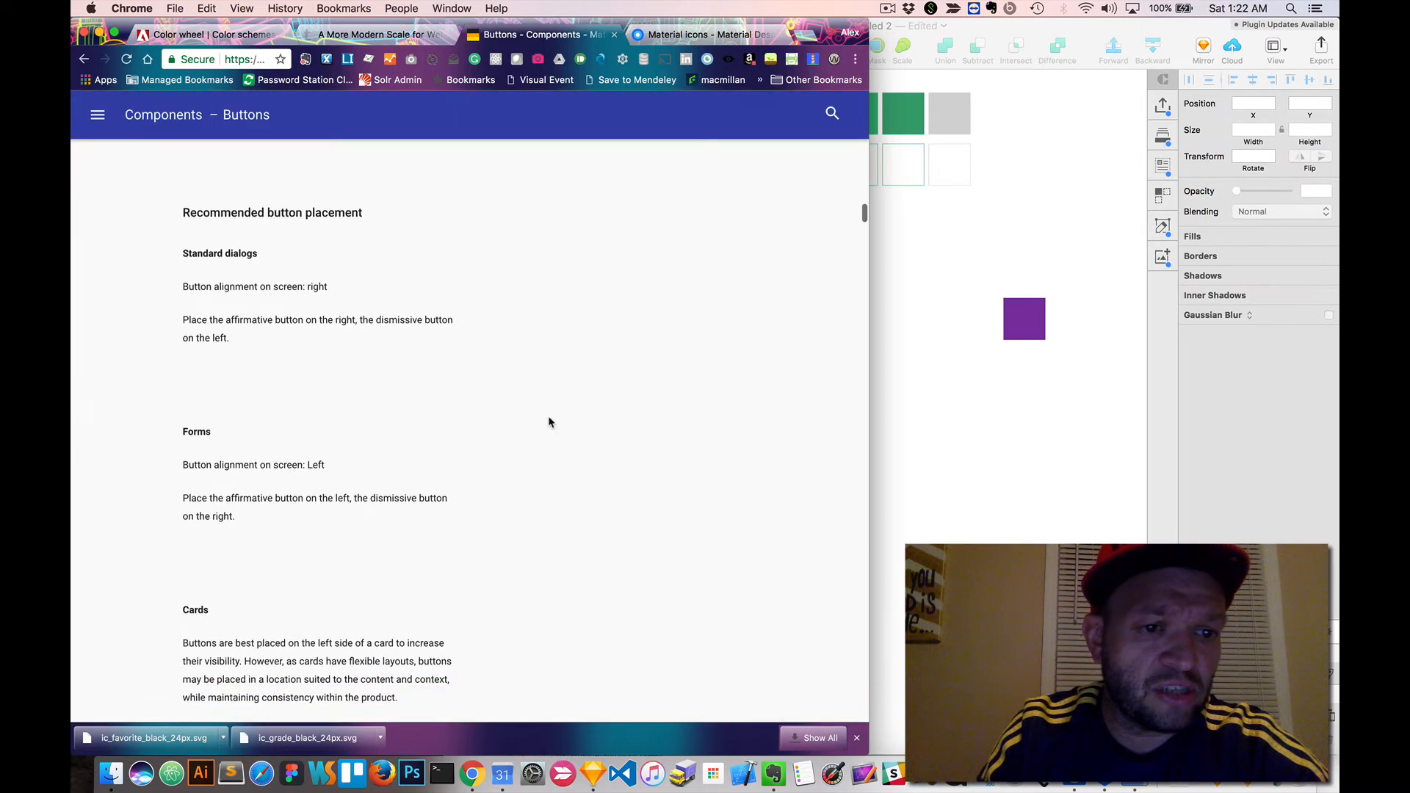
{"action": "scroll", "coordinate": [550, 423], "scroll_direction": "down", "scroll_amount": 10}
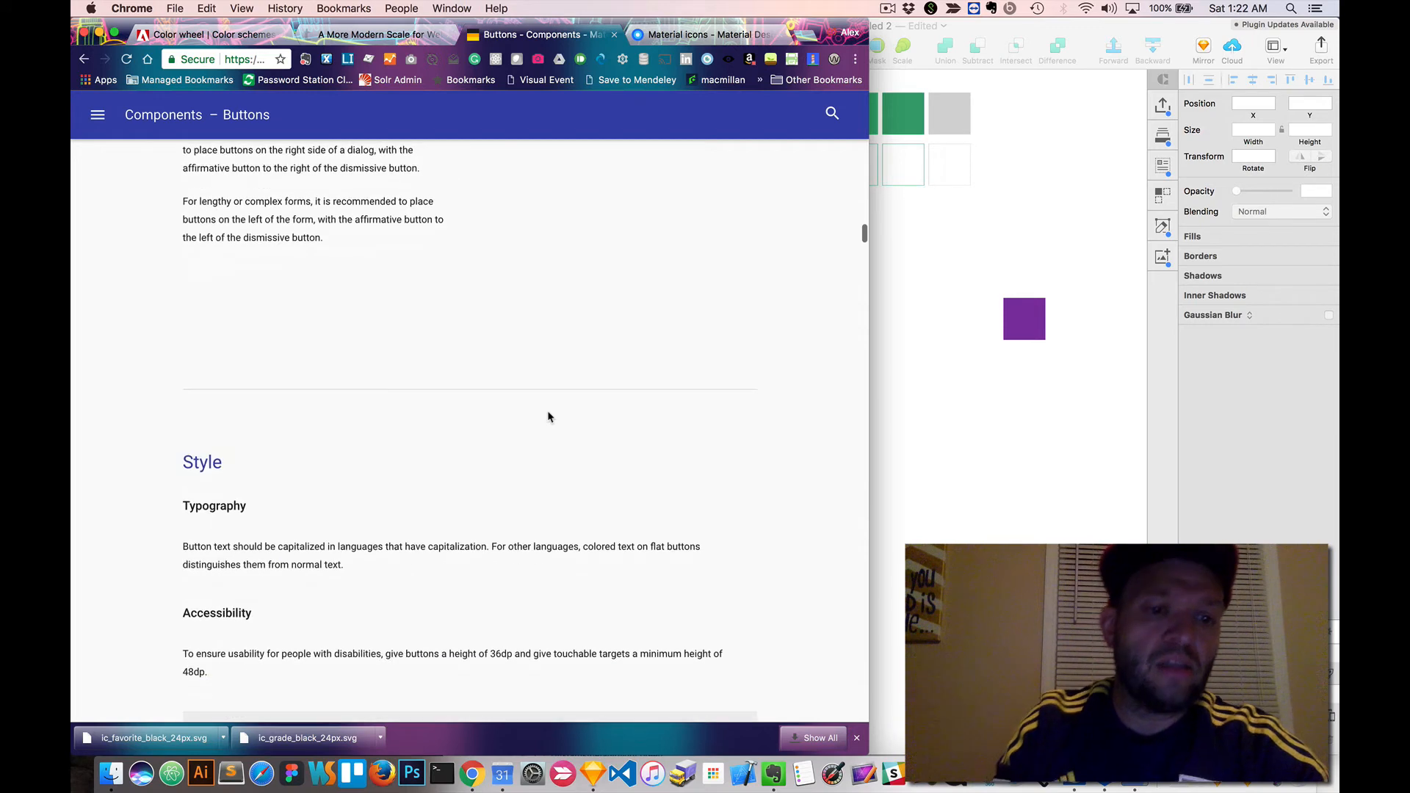
{"action": "scroll", "coordinate": [548, 416], "scroll_direction": "down", "scroll_amount": 10}
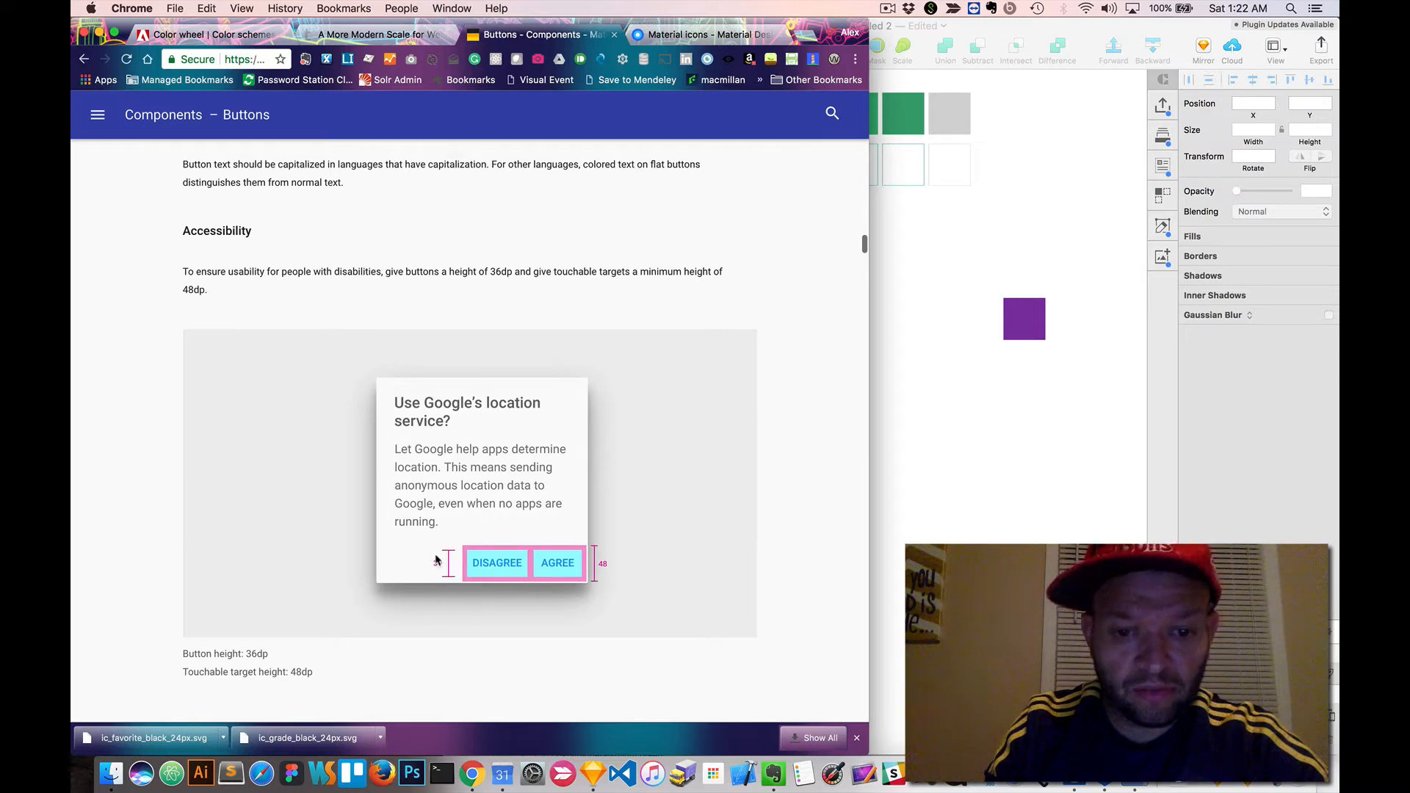
{"action": "scroll", "coordinate": [506, 567], "scroll_direction": "down", "scroll_amount": 7}
{"action": "scroll", "coordinate": [506, 566], "scroll_direction": "down", "scroll_amount": 10}
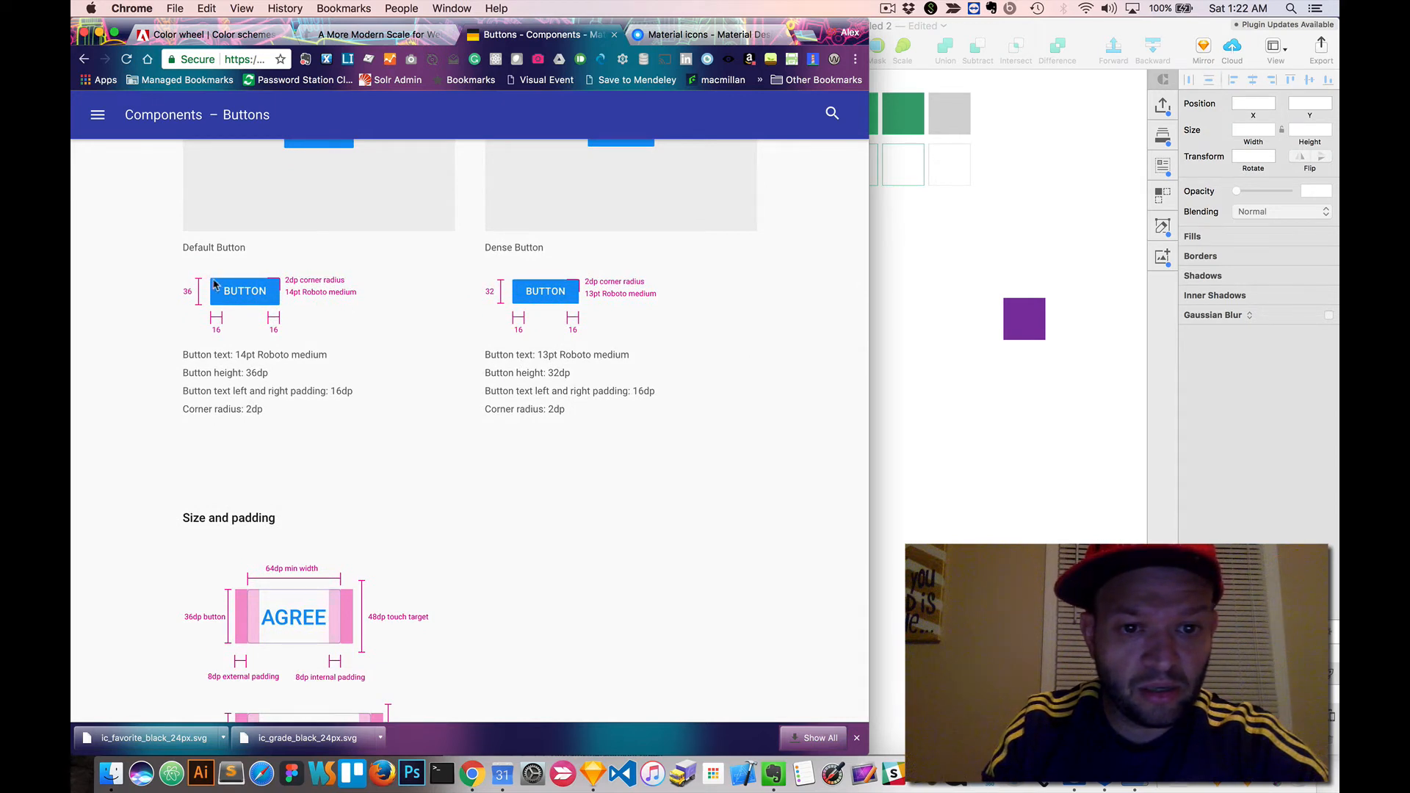
{"action": "scroll", "coordinate": [226, 288], "scroll_direction": "up", "scroll_amount": 3}
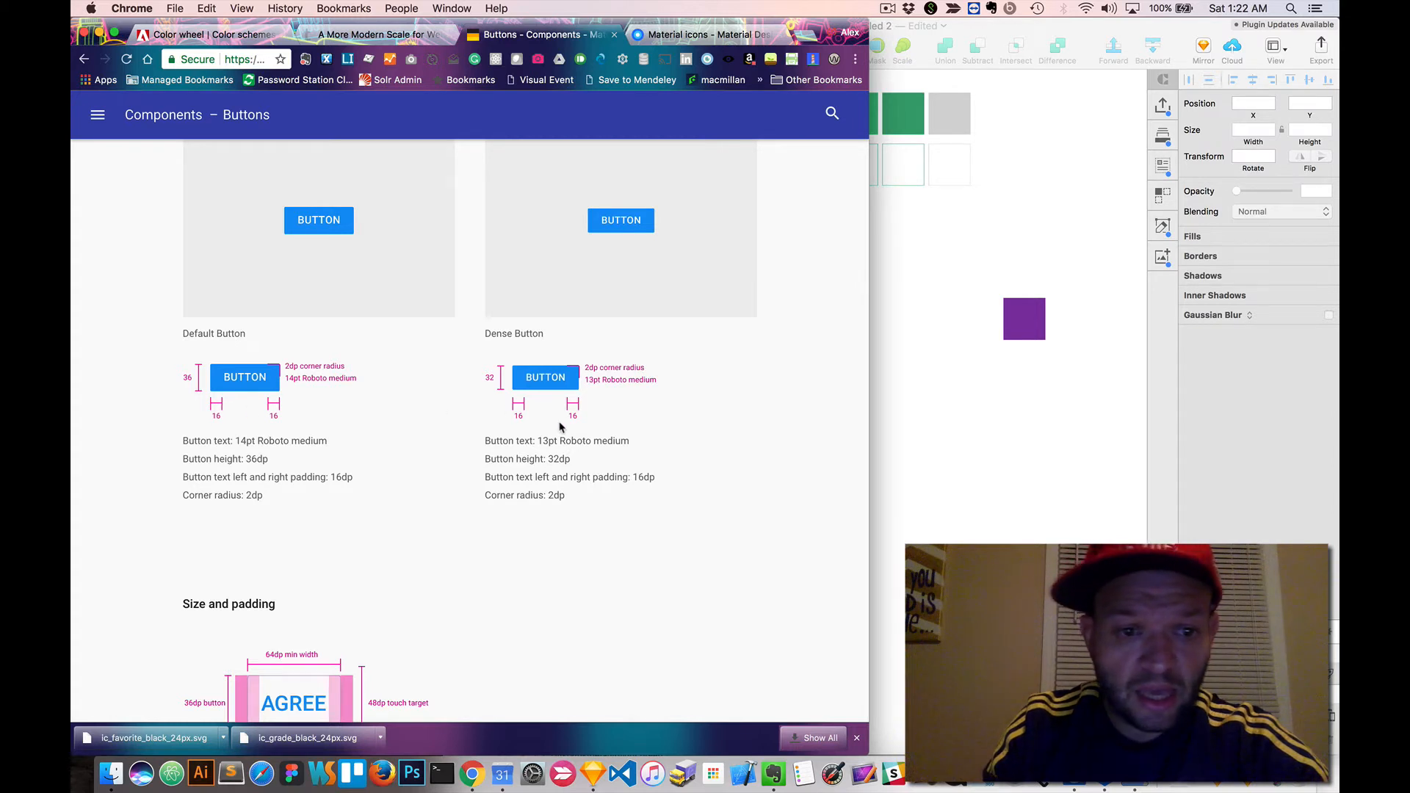
{"action": "scroll", "coordinate": [560, 426], "scroll_direction": "down", "scroll_amount": 1}
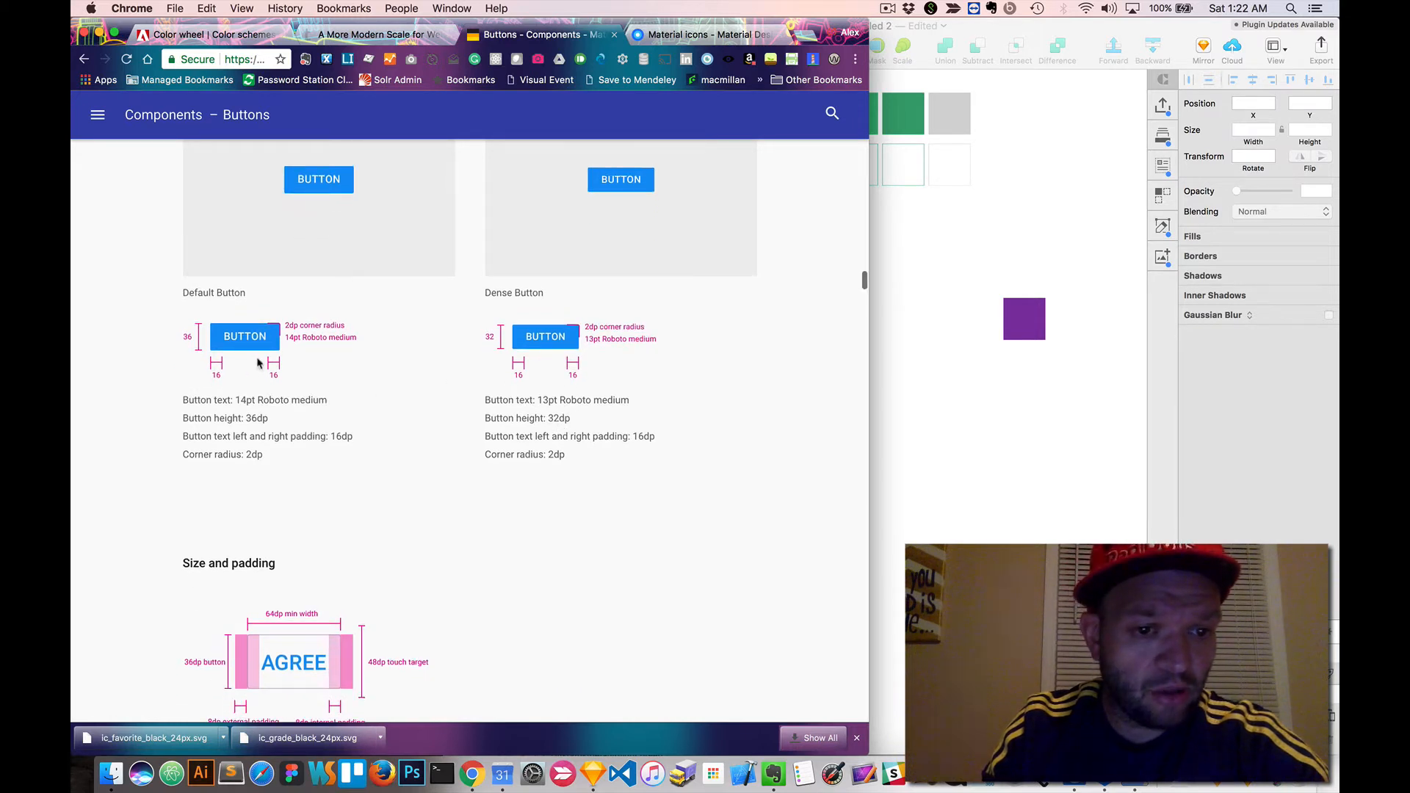
{"action": "scroll", "coordinate": [426, 570], "scroll_direction": "down", "scroll_amount": 5}
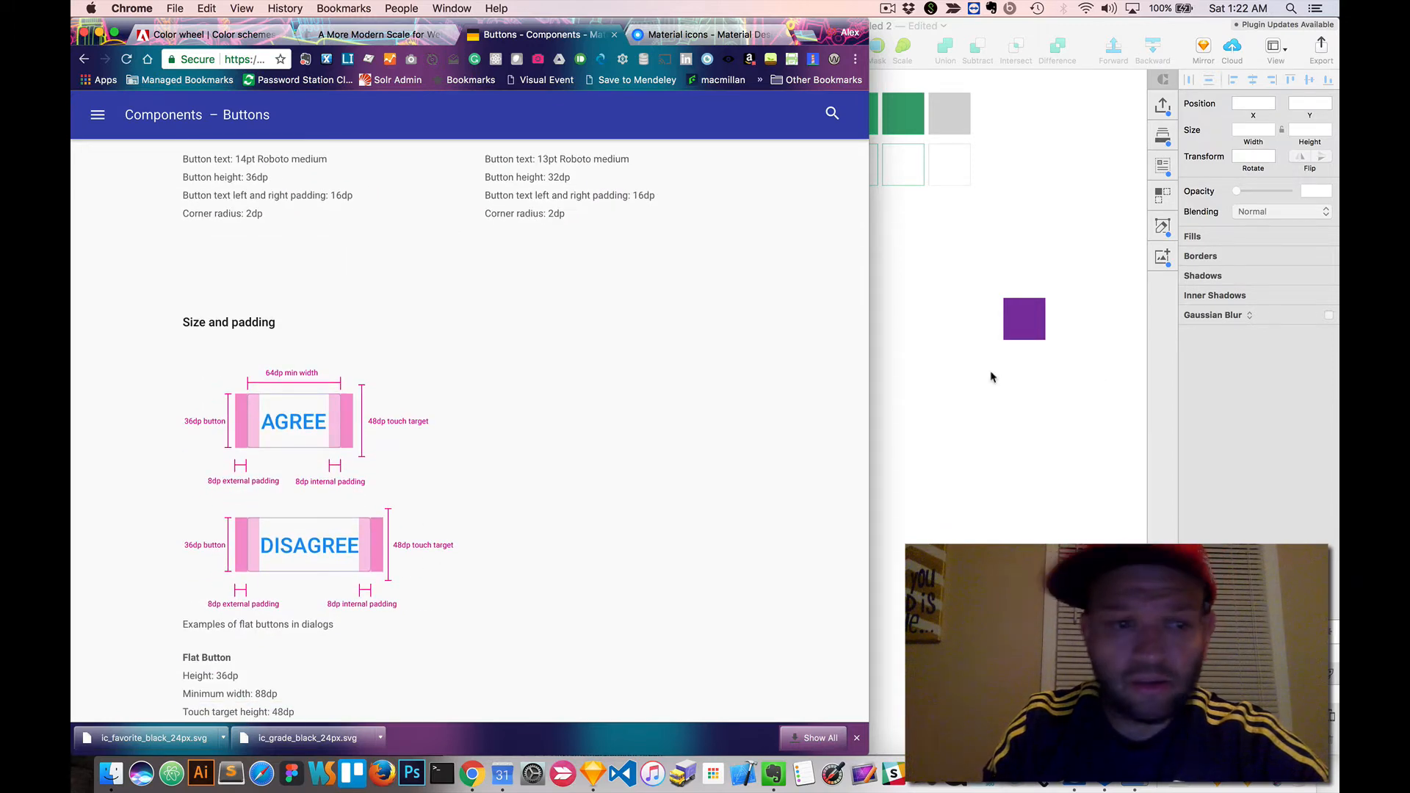
{"action": "scroll", "coordinate": [494, 381], "scroll_direction": "up", "scroll_amount": 3}
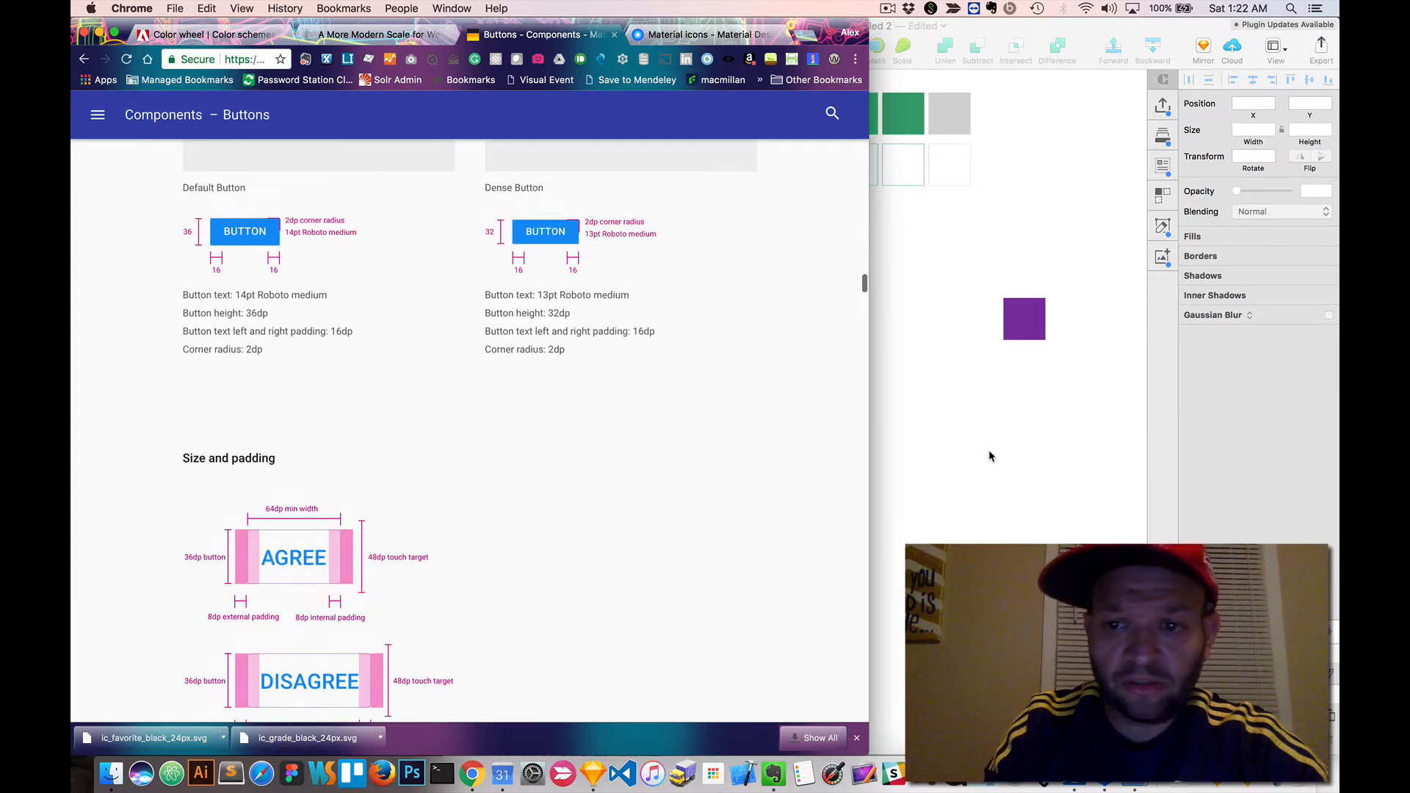
- Switch to Sketch, move the duplicated dark purple swatch to about X 600, Y 606, and set its height to 36
{"action": "left_click", "coordinate": [1006, 345]}
{"action": "left_click_drag", "start_coordinate": [1010, 335], "coordinate": [913, 335]}
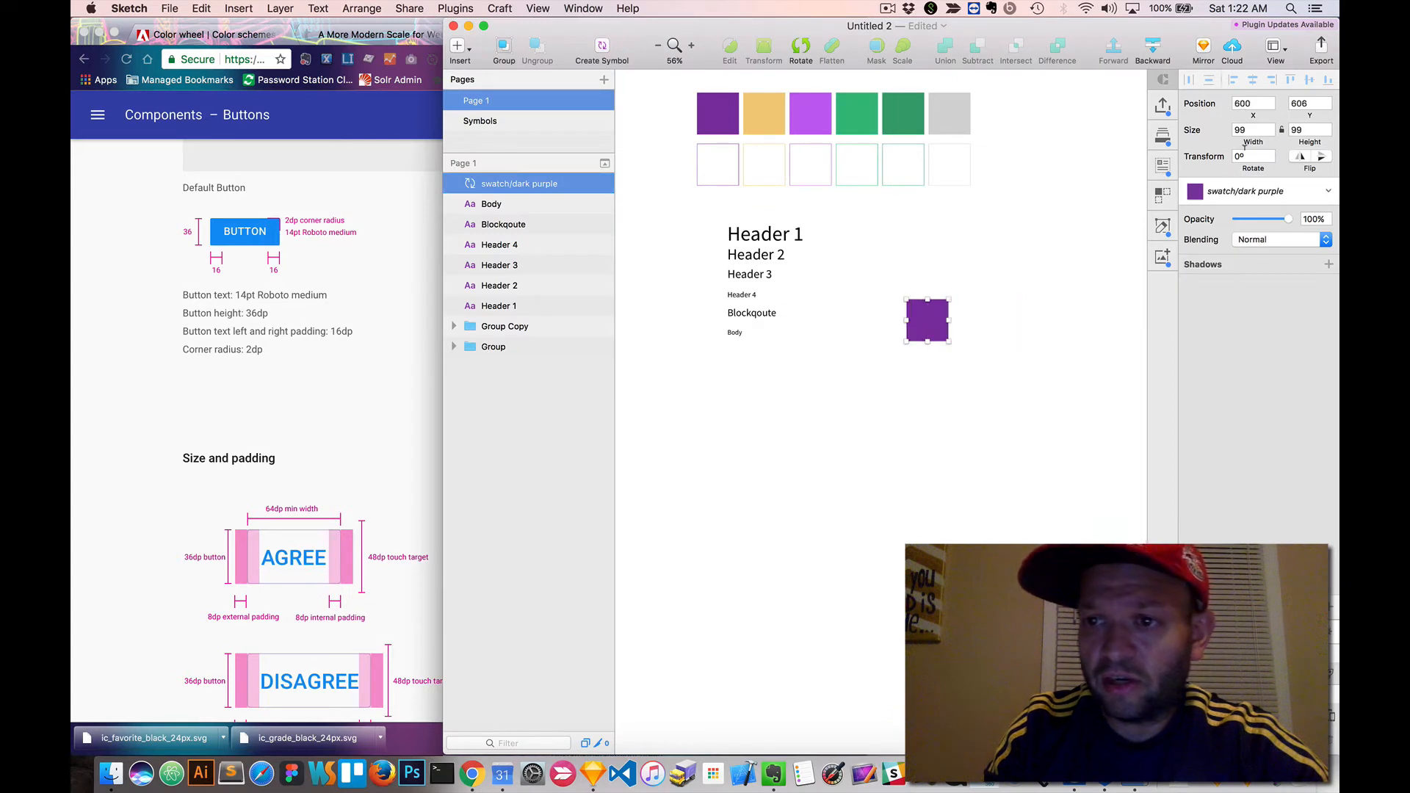
{"action": "left_click", "coordinate": [1297, 128]}
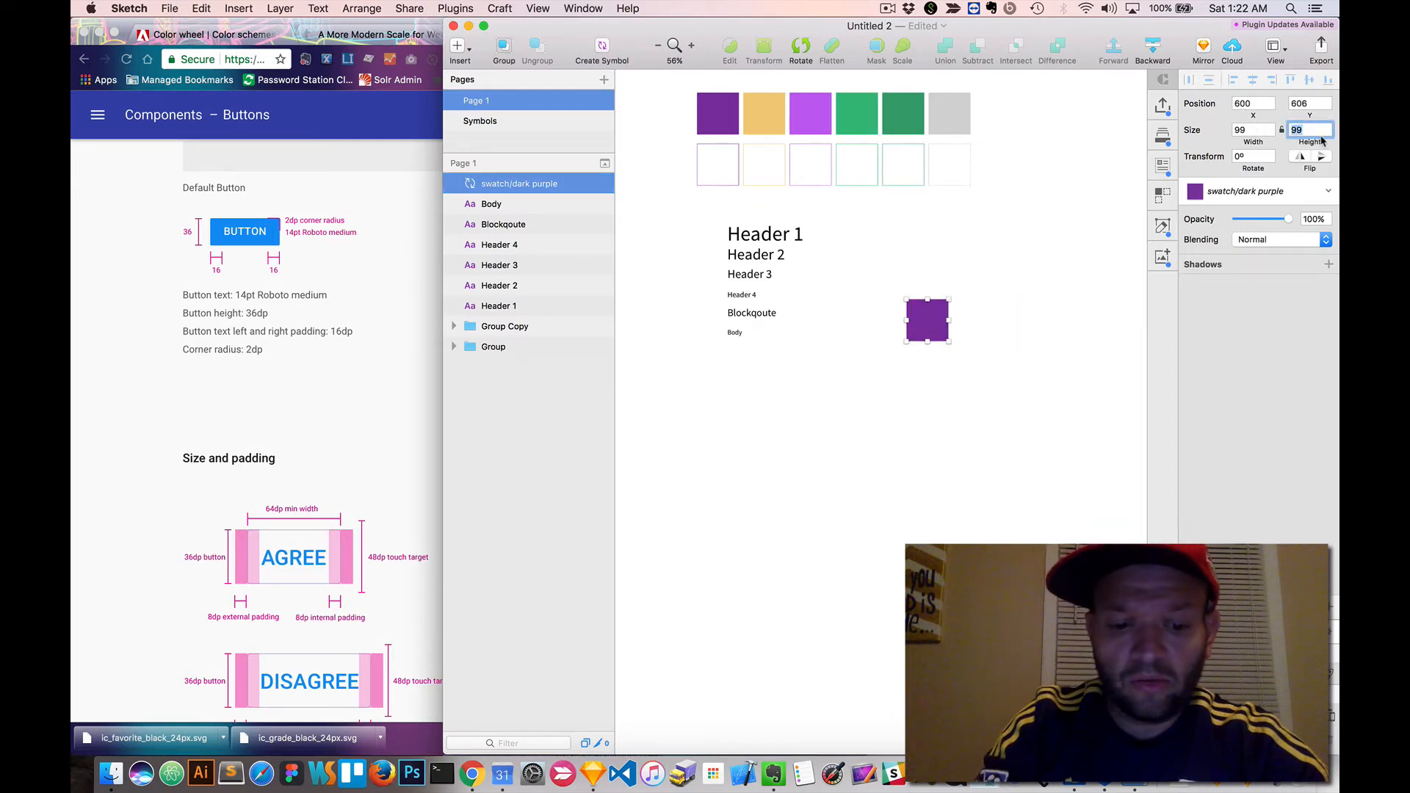
{"action": "type", "text": "36"}
{"action": "key", "text": "Return"}
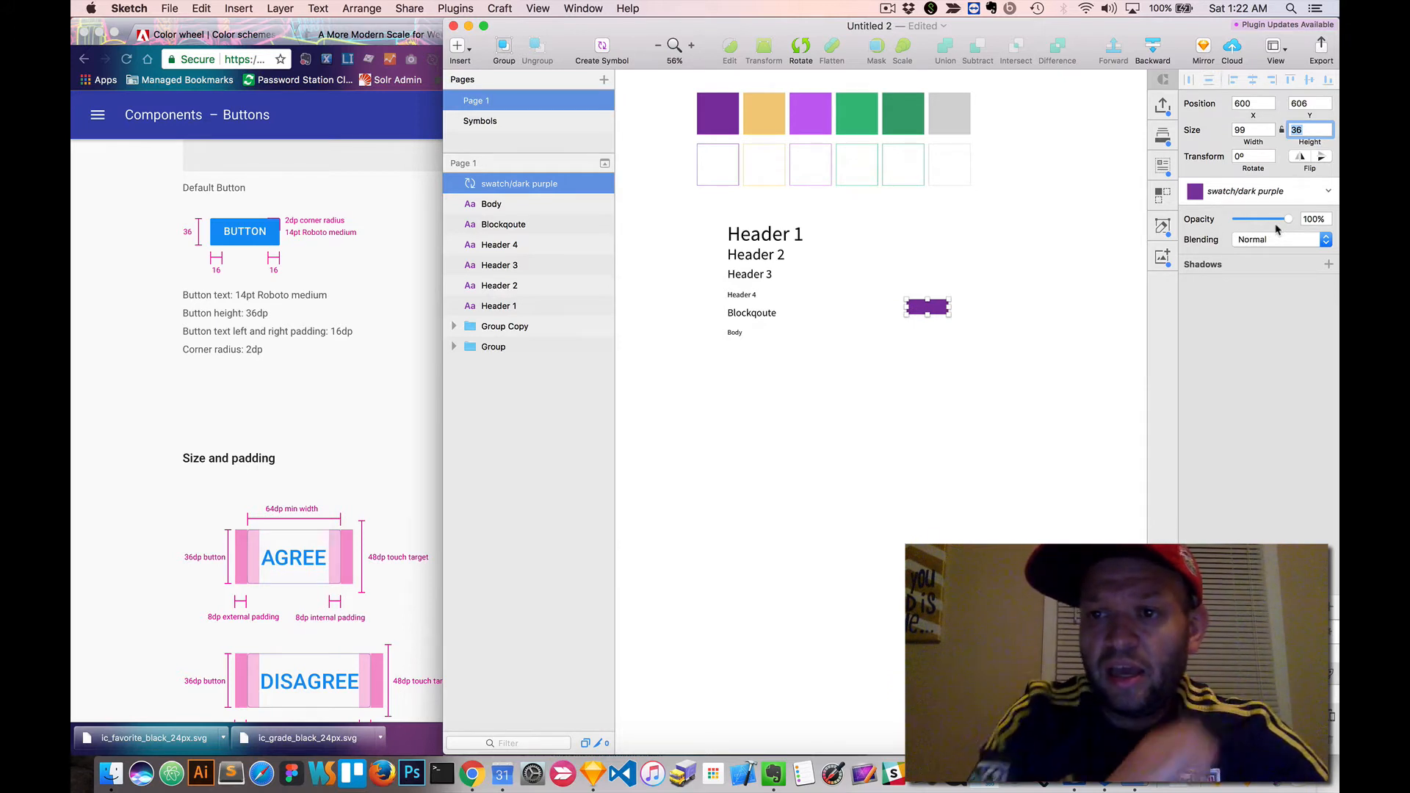
{"action": "scroll", "coordinate": [921, 334], "scroll_direction": "up", "scroll_amount": 8}
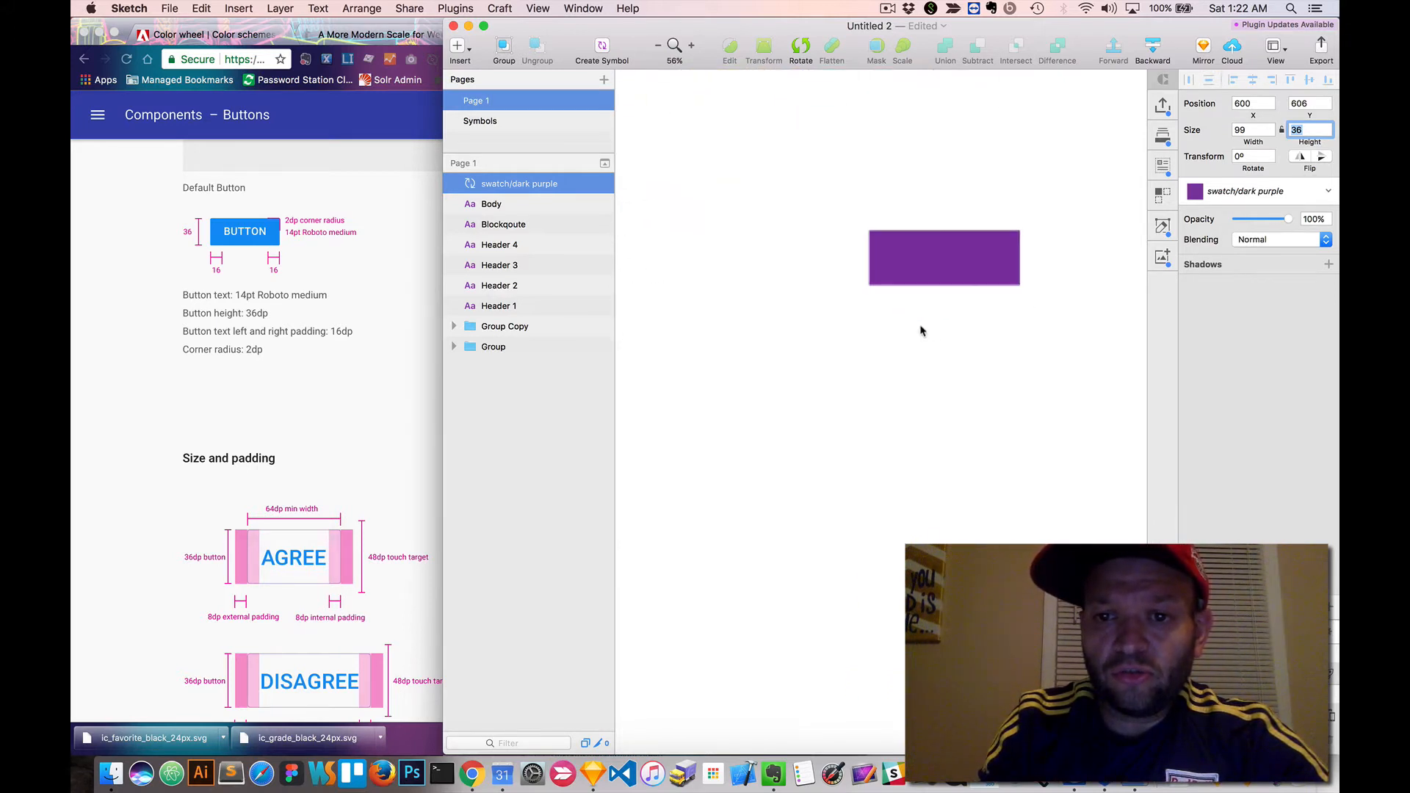
{"action": "scroll", "coordinate": [921, 331], "scroll_direction": "right", "scroll_amount": 5}
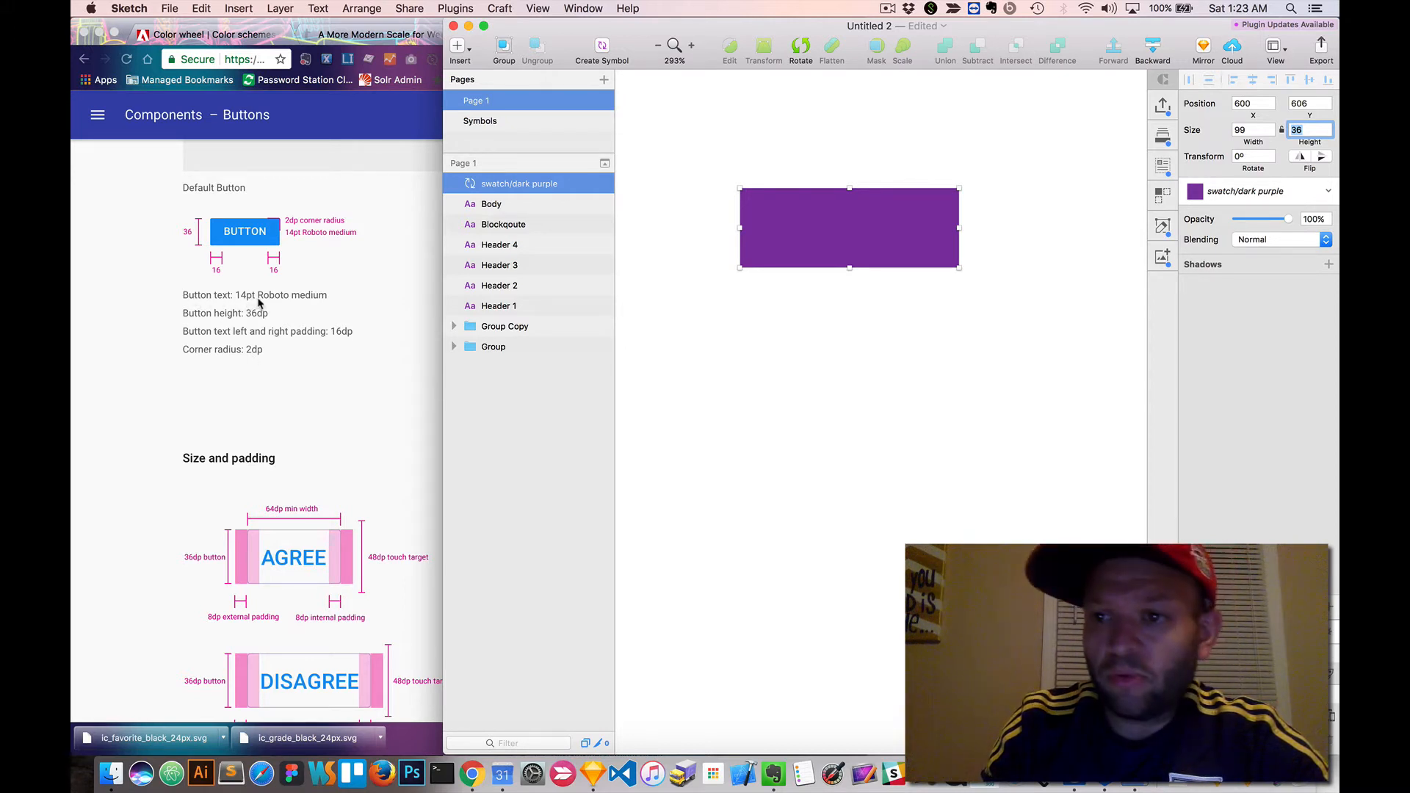
{"action": "left_click", "coordinate": [888, 370]}
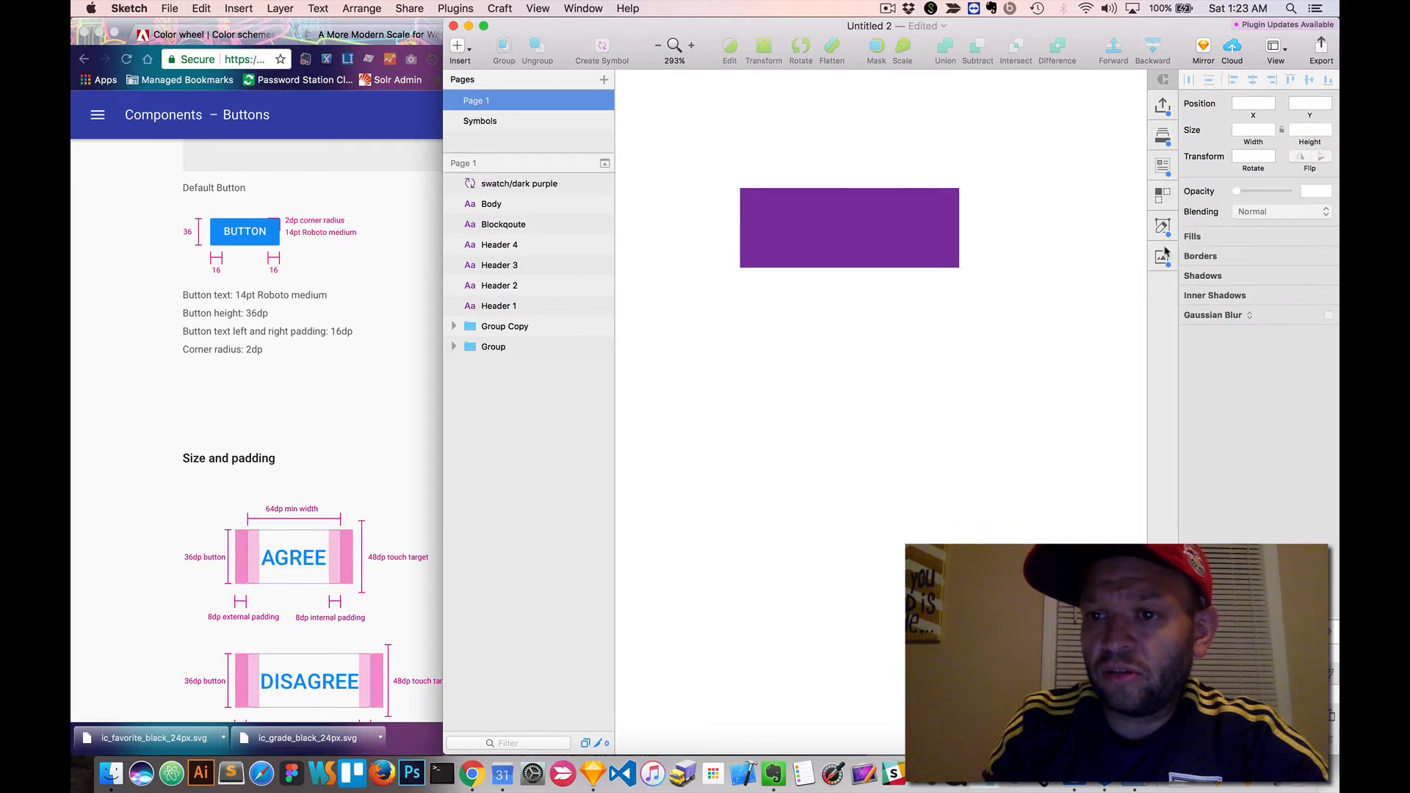
{"action": "left_click", "coordinate": [881, 234]}
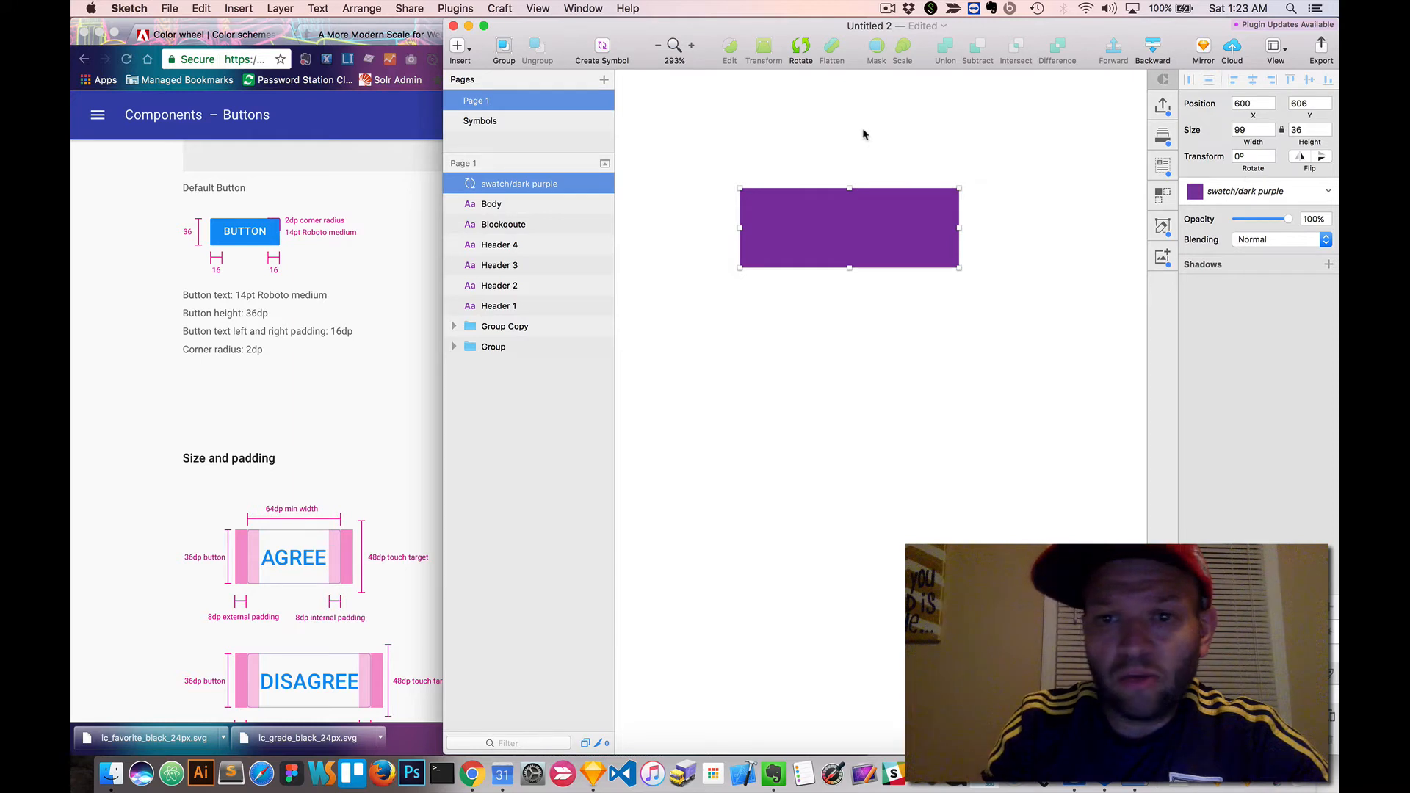
{"action": "scroll", "coordinate": [862, 132], "scroll_direction": "up", "scroll_amount": 5}
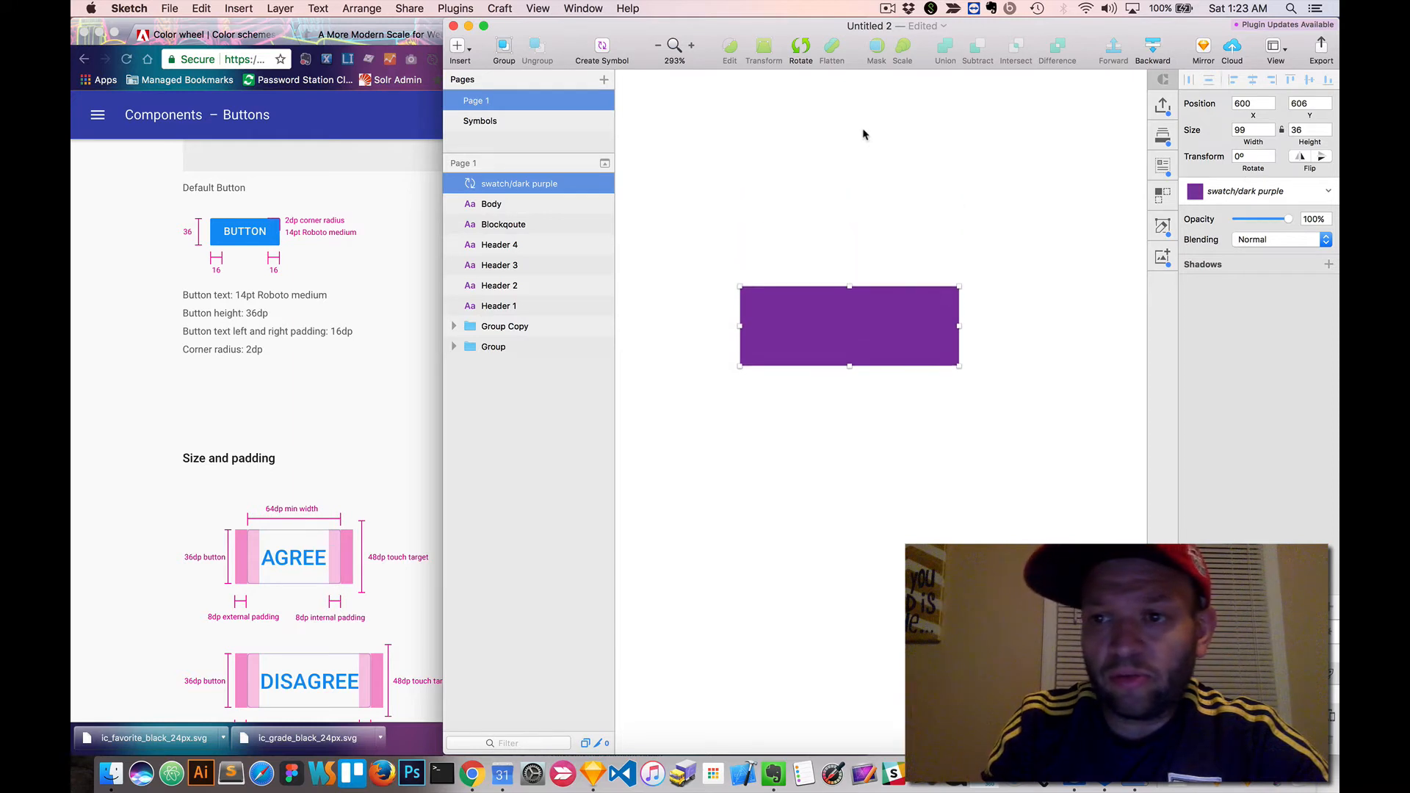
{"action": "left_click", "coordinate": [998, 195]}
- Duplicate the Body text directly below the original and set the copy's font size to 14
{"action": "scroll", "coordinate": [734, 212], "scroll_direction": "left", "scroll_amount": 8}
{"action": "scroll", "coordinate": [734, 212], "scroll_direction": "down", "scroll_amount": 5}
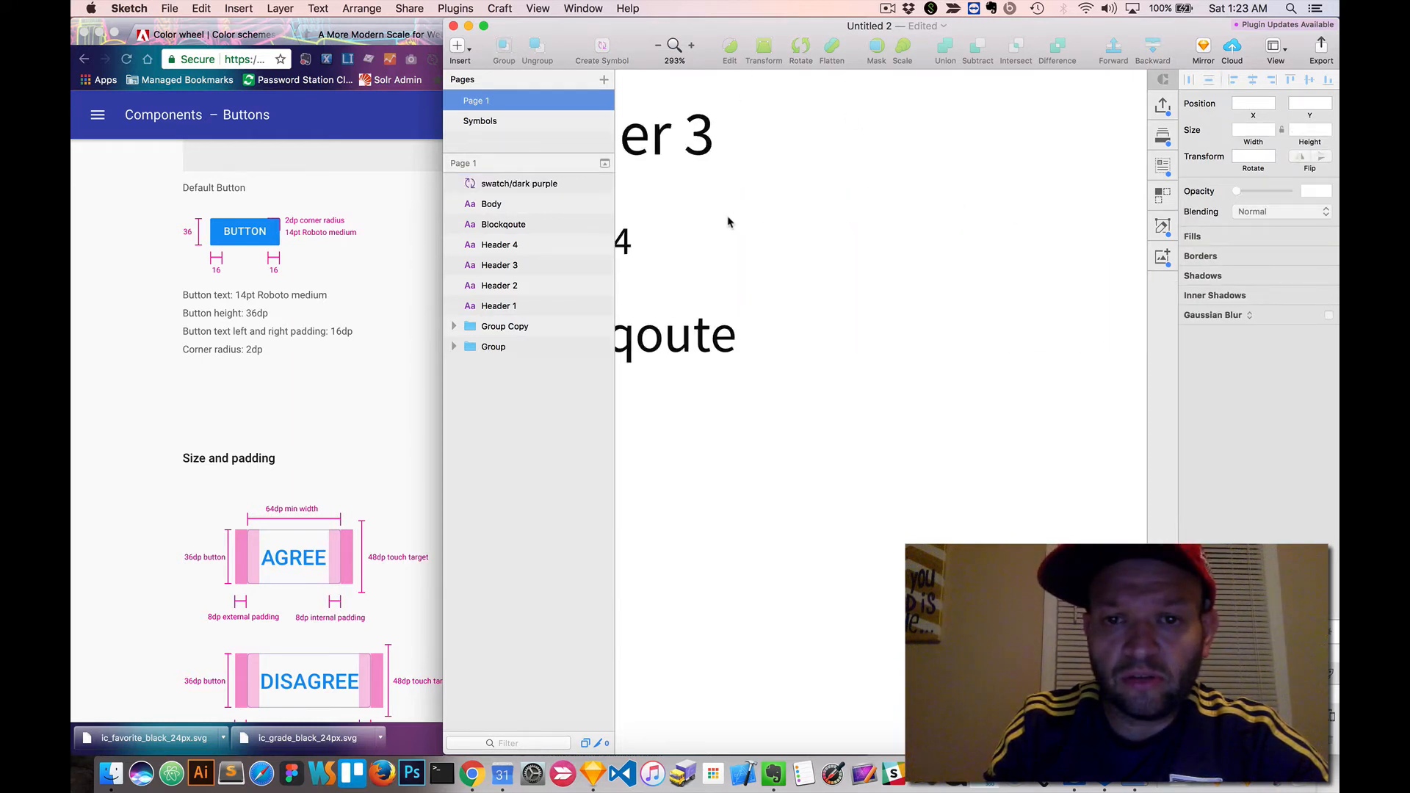
{"action": "left_click", "coordinate": [670, 297]}
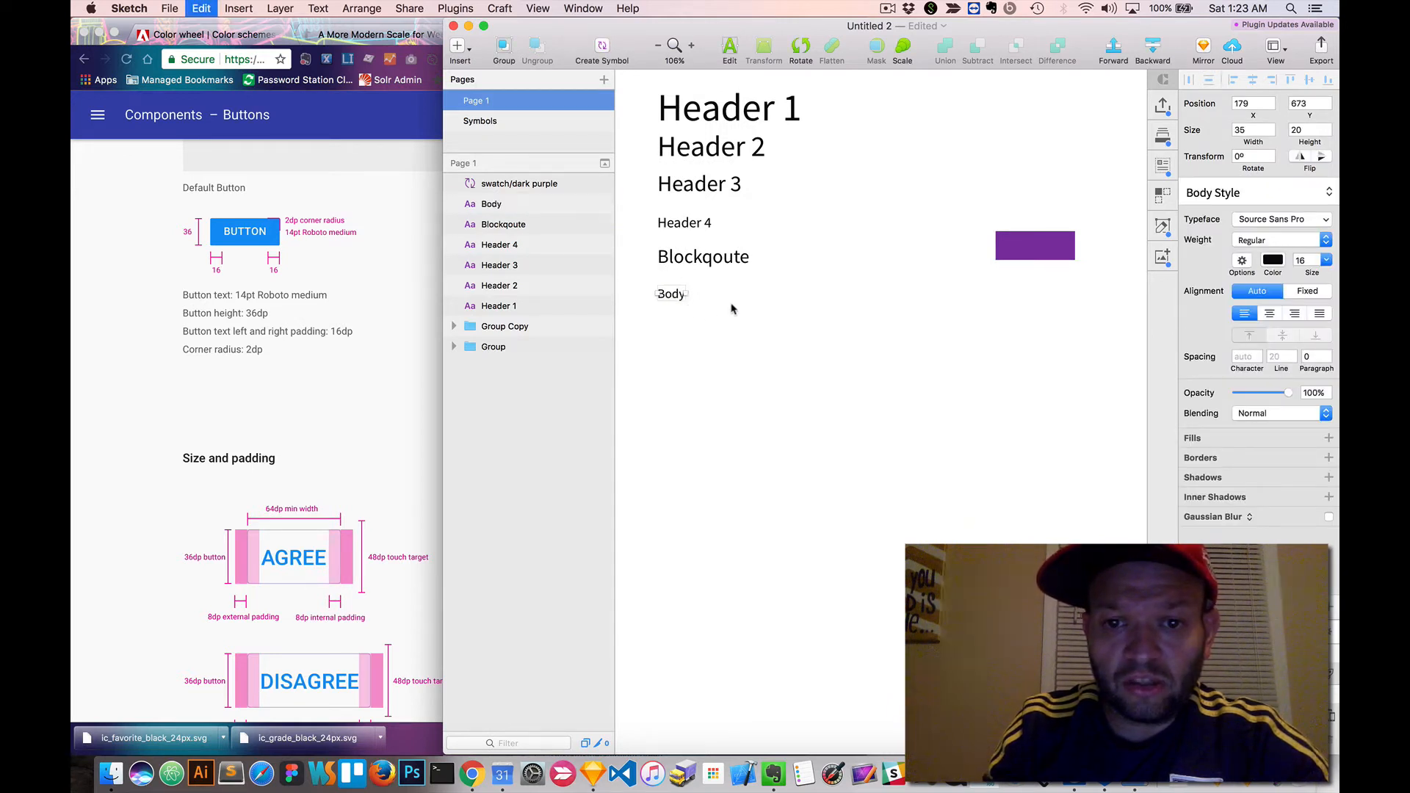
{"action": "left_click_drag", "start_coordinate": [670, 295], "coordinate": [673, 327], "text": "alt"}
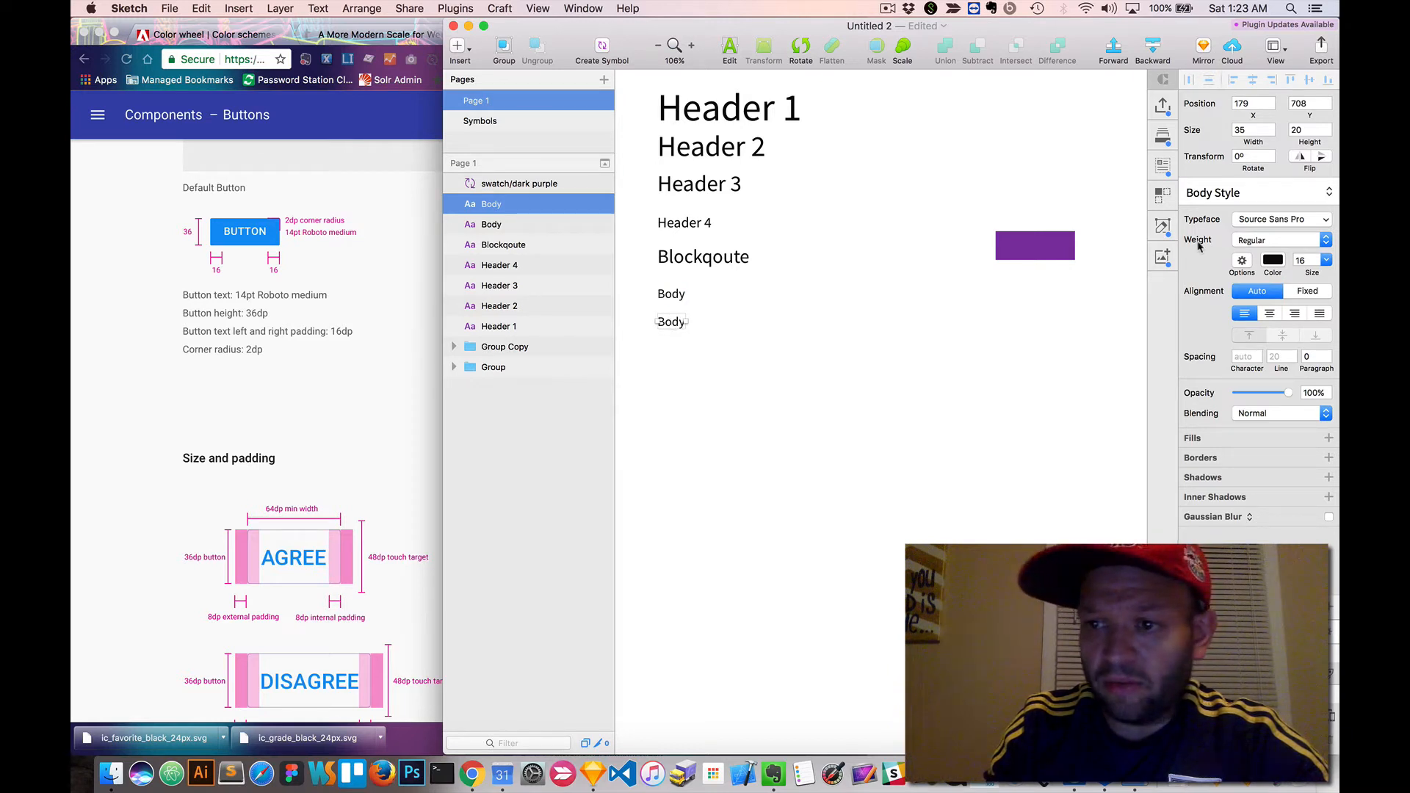
{"action": "left_click", "coordinate": [1302, 259]}
{"action": "type", "text": "14"}
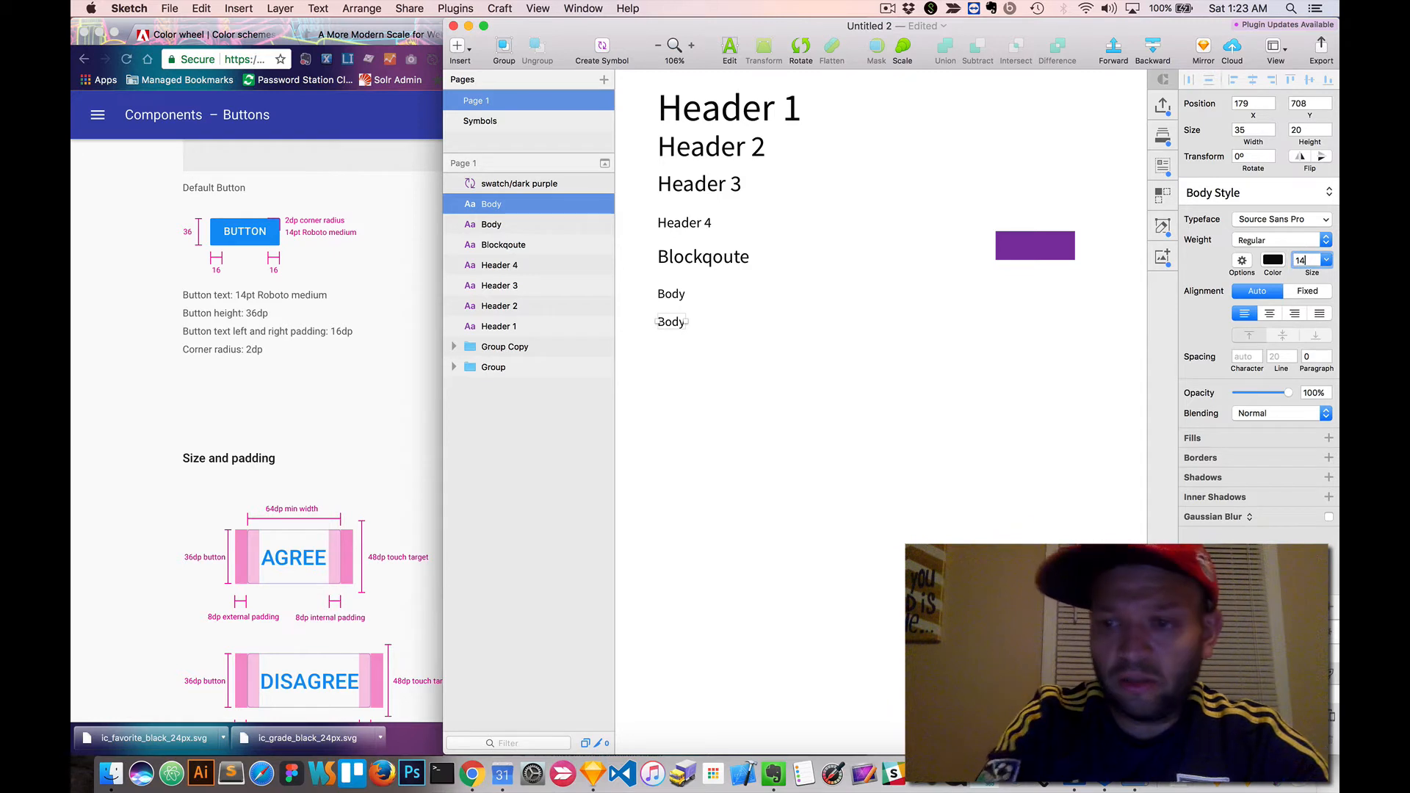
{"action": "key", "text": "Return"}
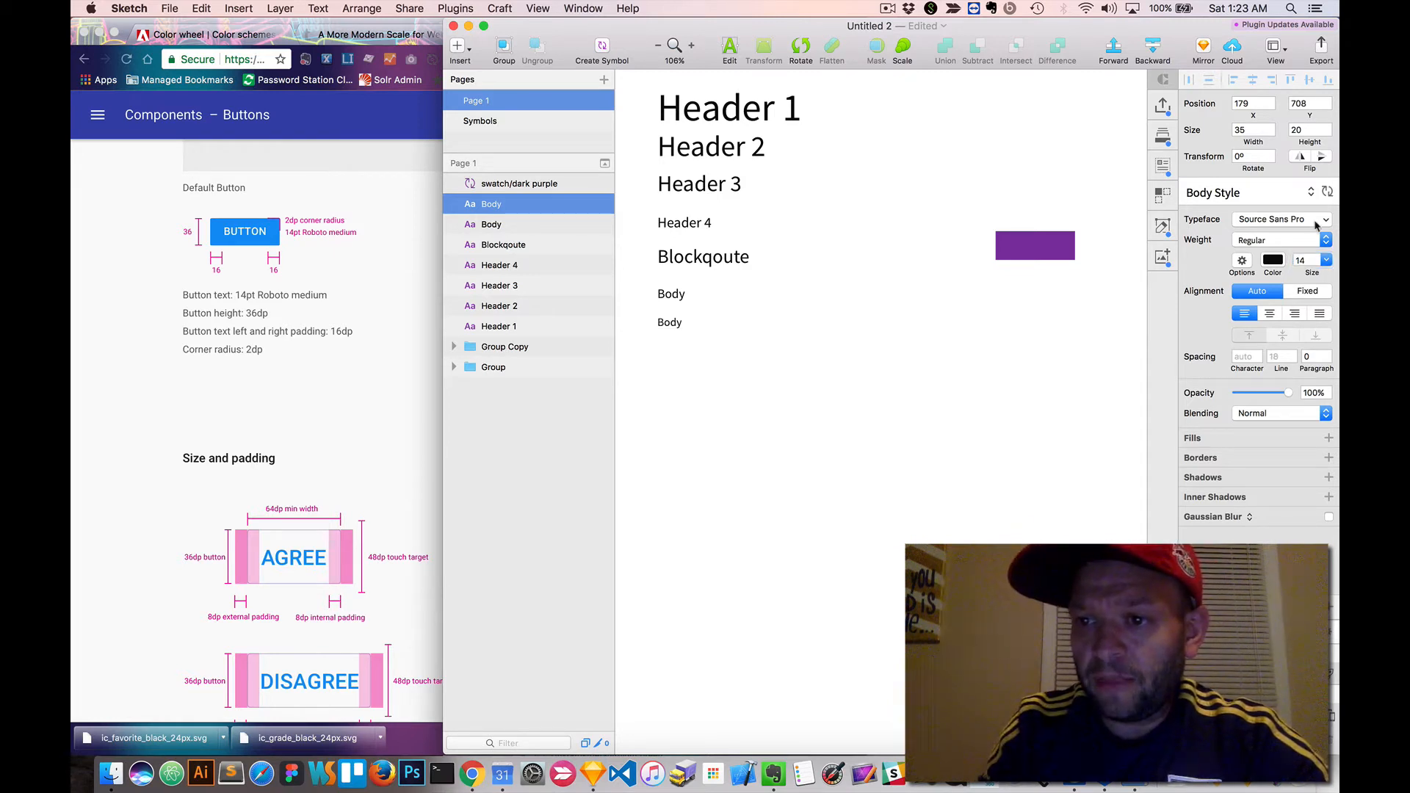
- Create a new text style named Button Style from the 14 pt Body copy
{"action": "left_click", "coordinate": [1267, 195]}
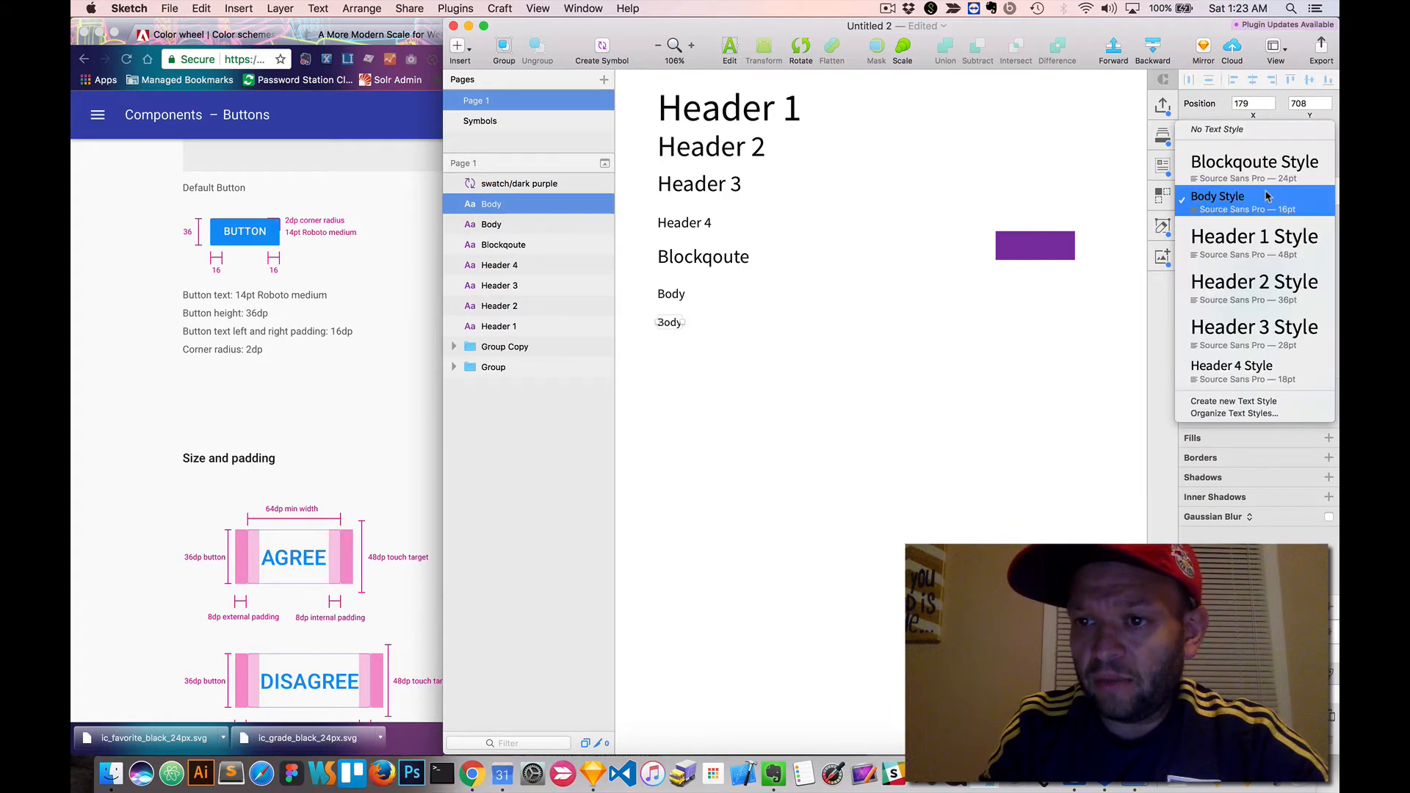
{"action": "left_click", "coordinate": [1256, 401]}
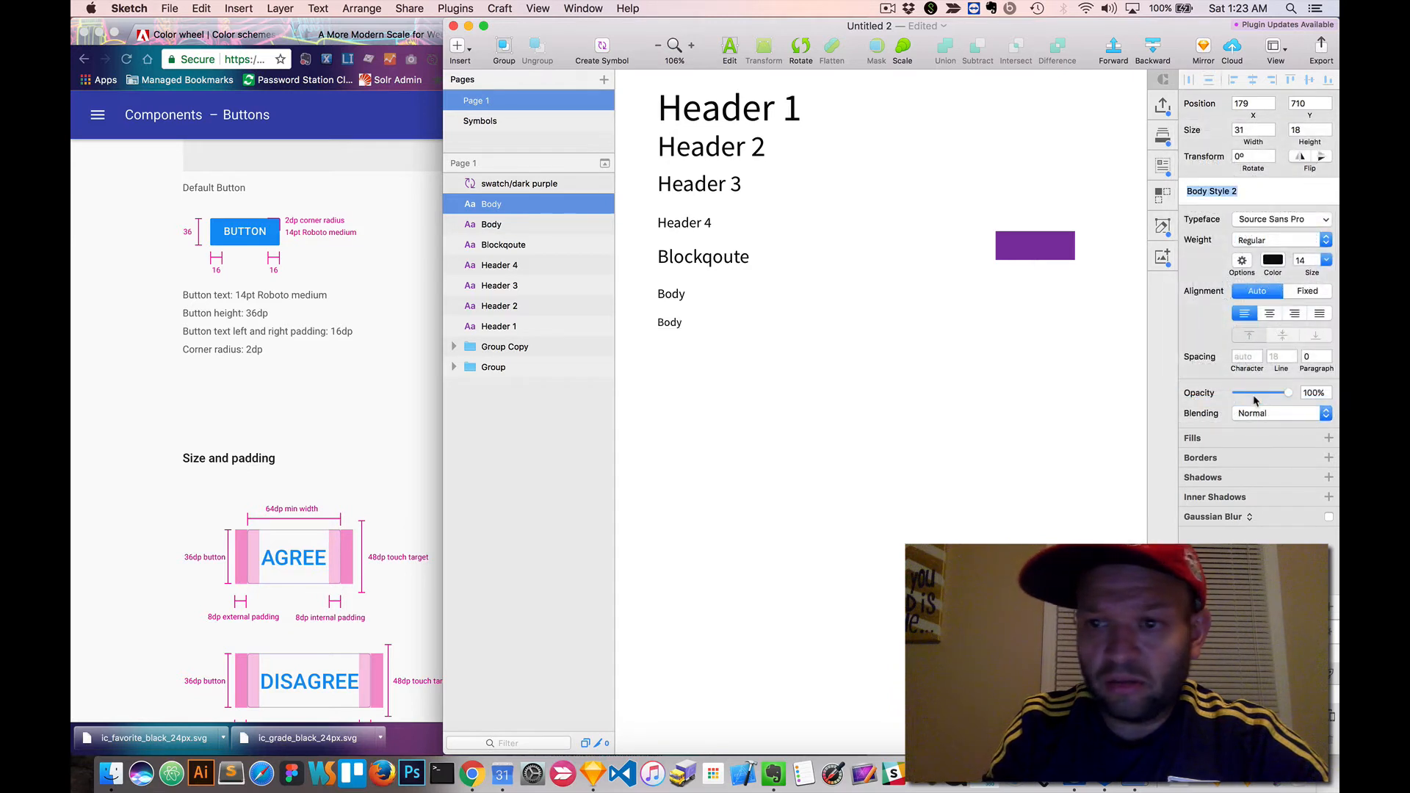
{"action": "key", "text": "Right"}
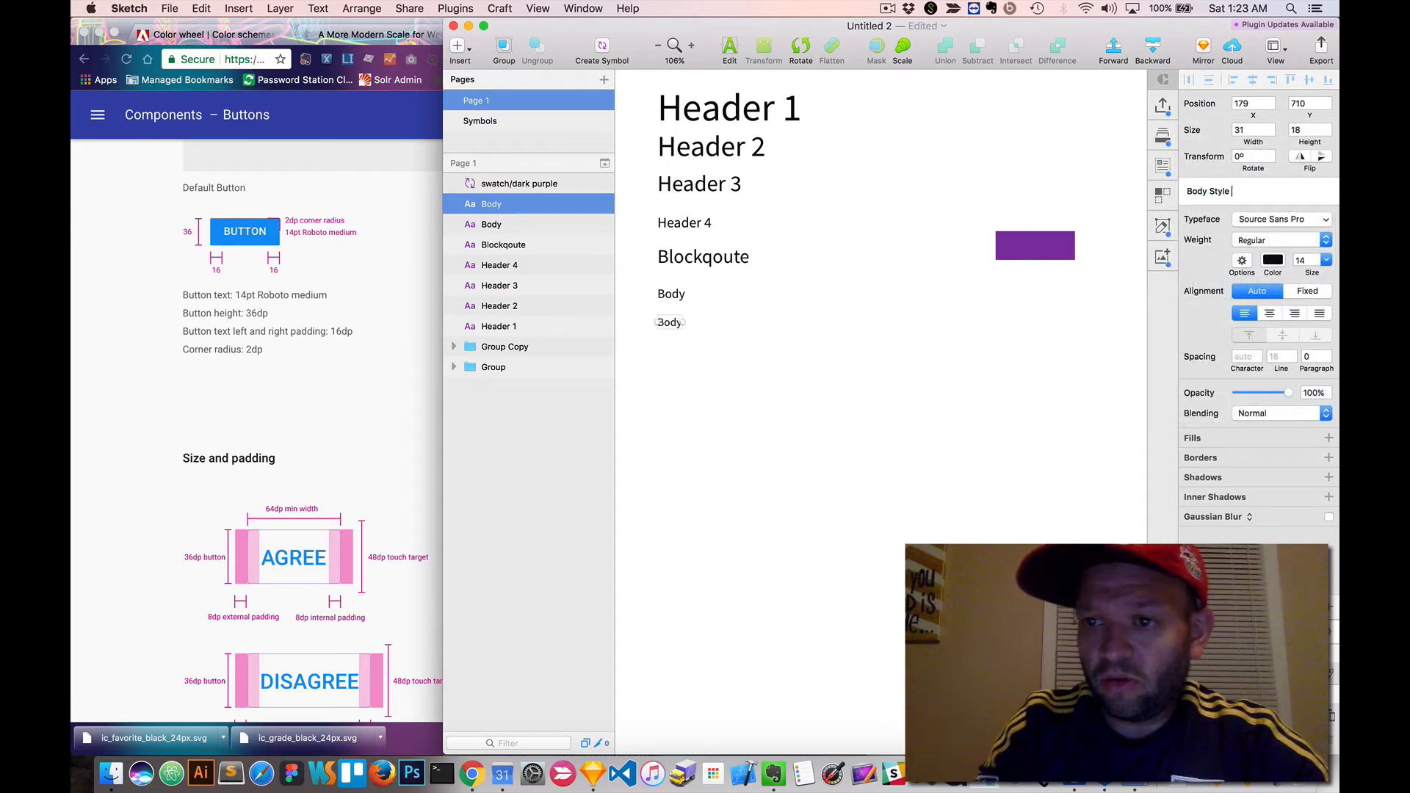
{"action": "key", "text": "alt+shift+Left"}
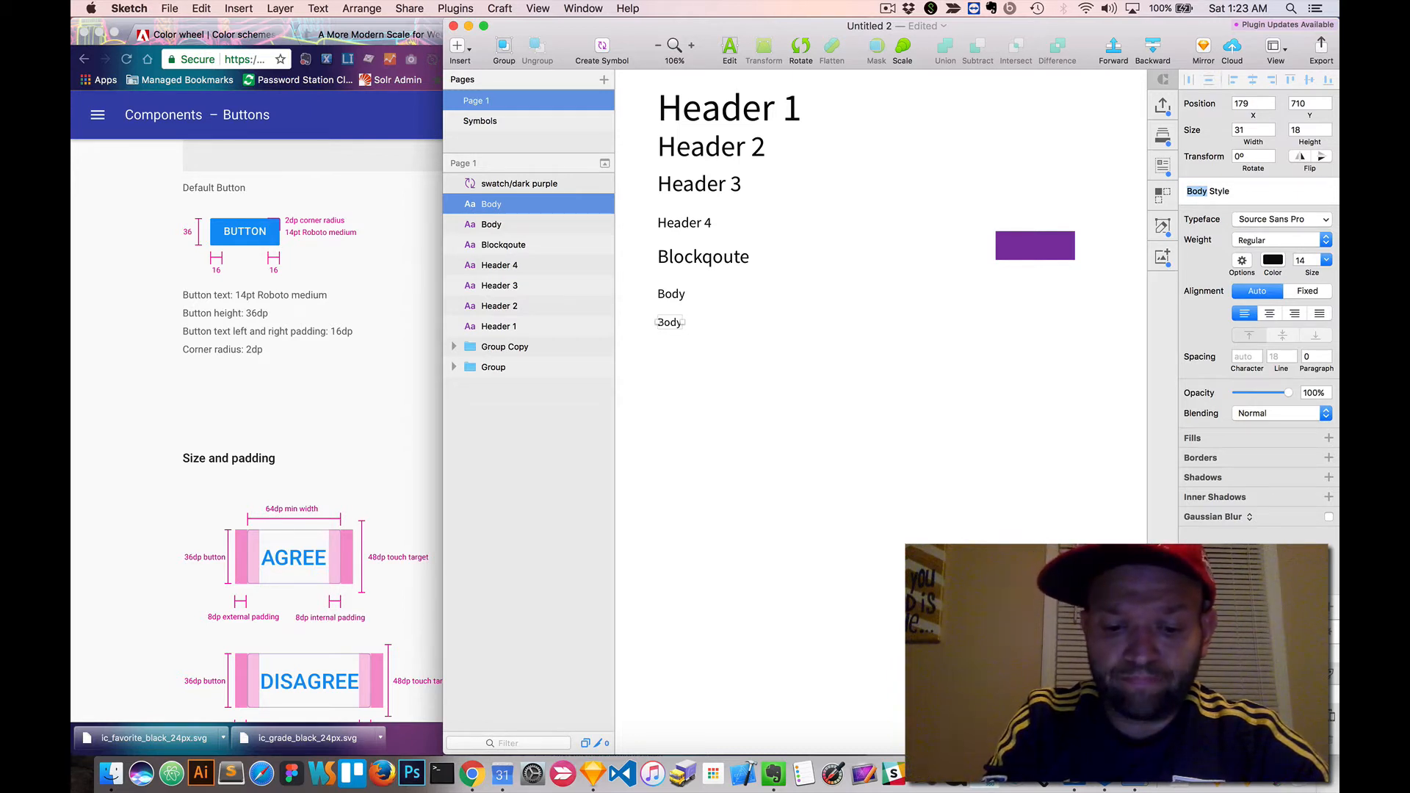
{"action": "type", "text": "Button"}
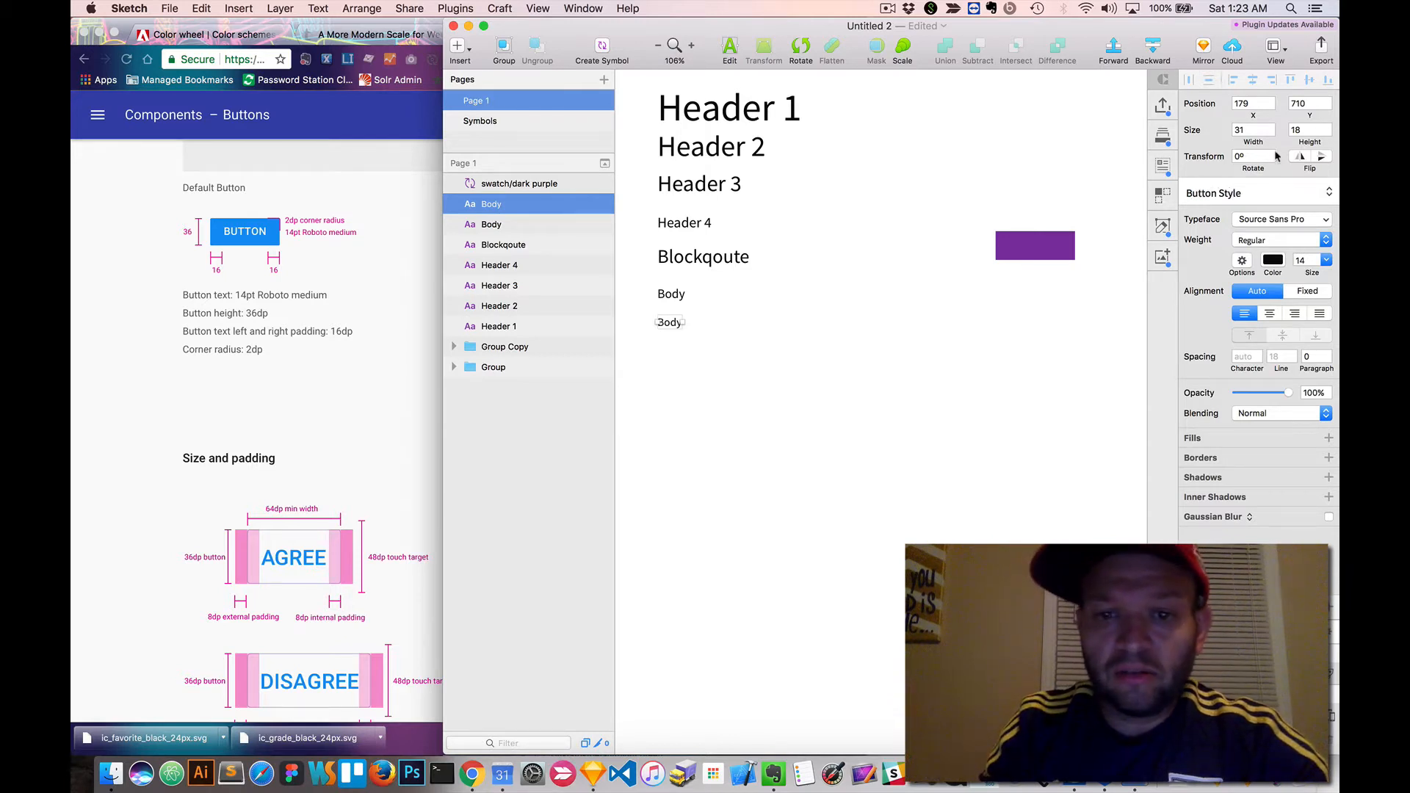
{"action": "left_click", "coordinate": [912, 313]}
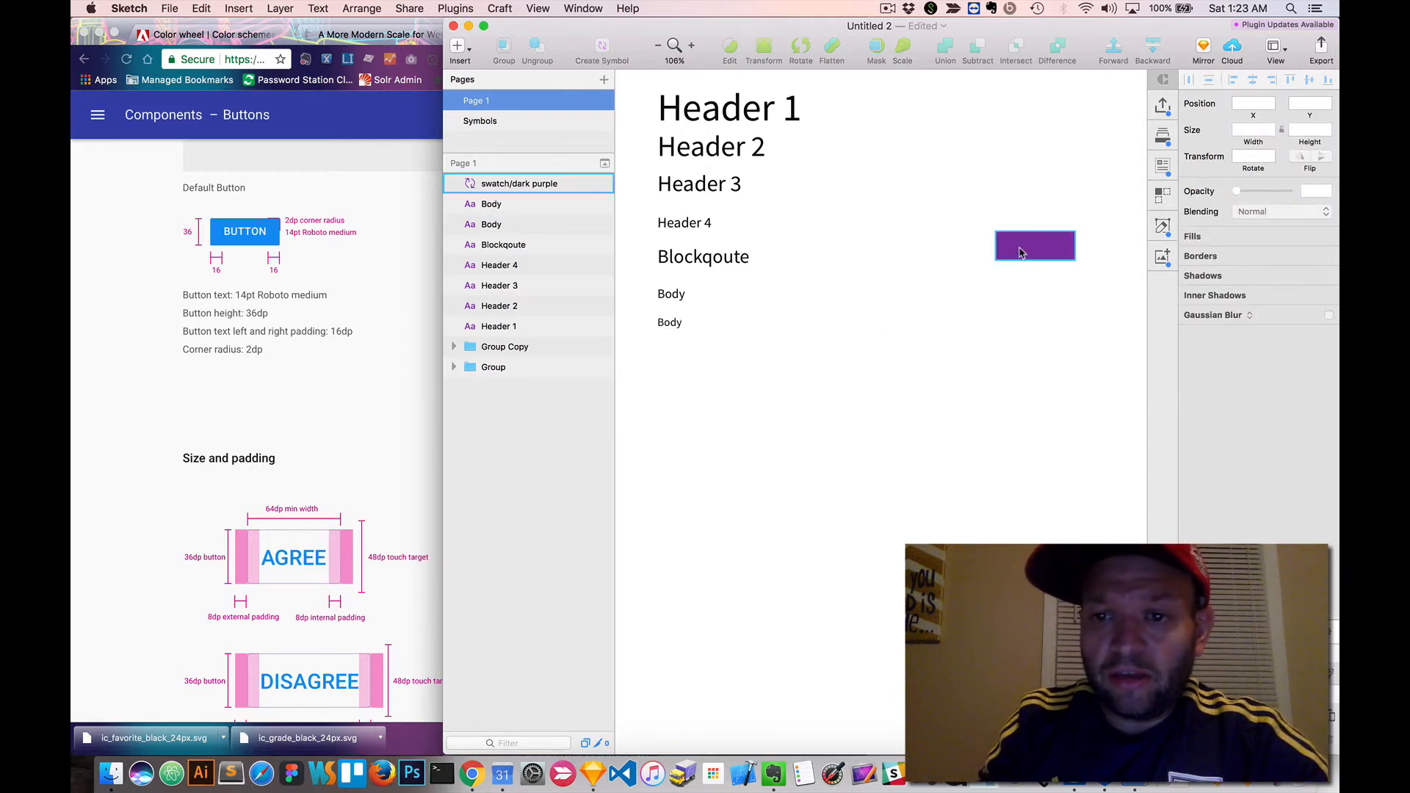
- Add the text "Label" on the dark purple button rectangle and move it to about X 633, Y 613
{"action": "scroll", "coordinate": [1020, 252], "scroll_direction": "right", "scroll_amount": 1}
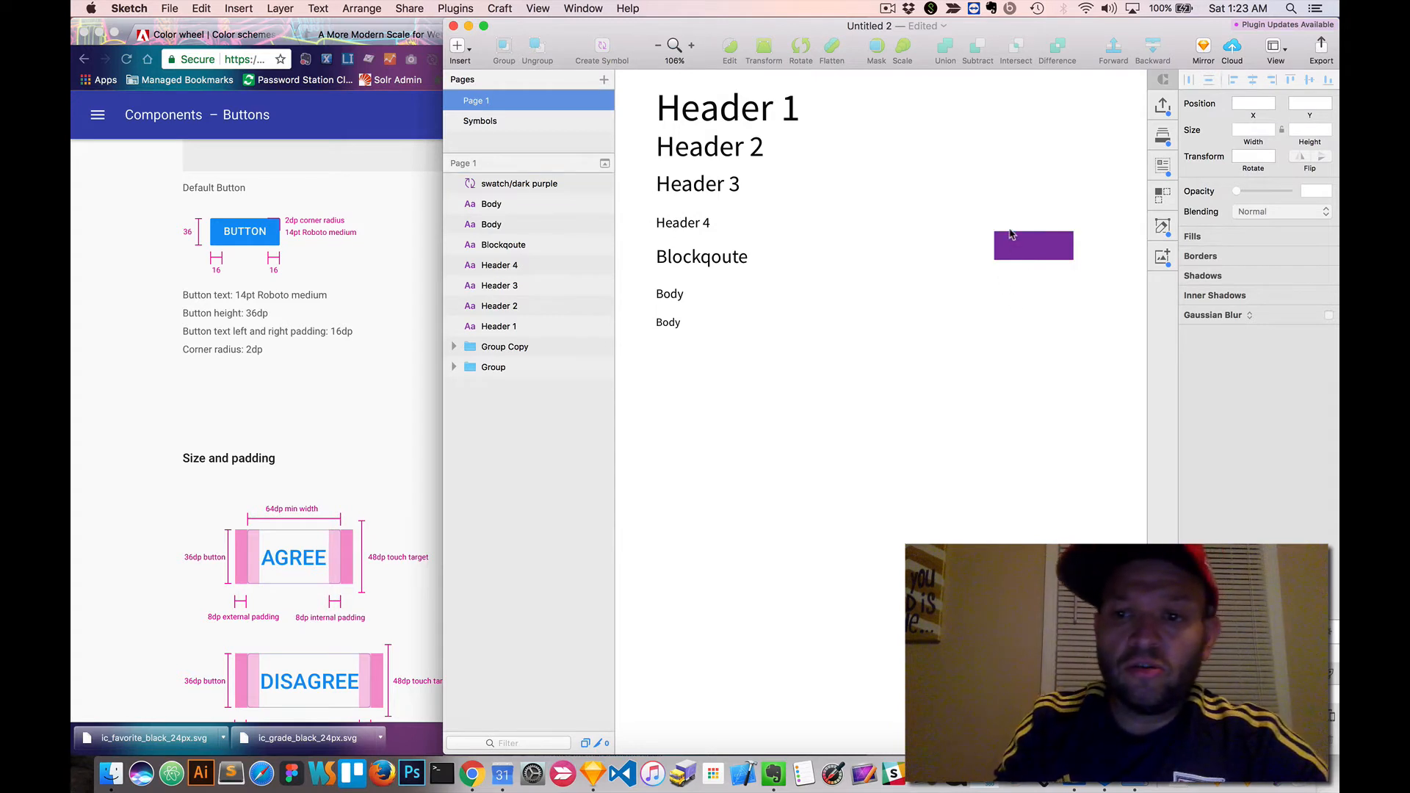
{"action": "left_click", "coordinate": [1032, 247]}
{"action": "scroll", "coordinate": [1008, 303], "scroll_direction": "up", "scroll_amount": 3}
{"action": "scroll", "coordinate": [1008, 302], "scroll_direction": "right", "scroll_amount": 3}
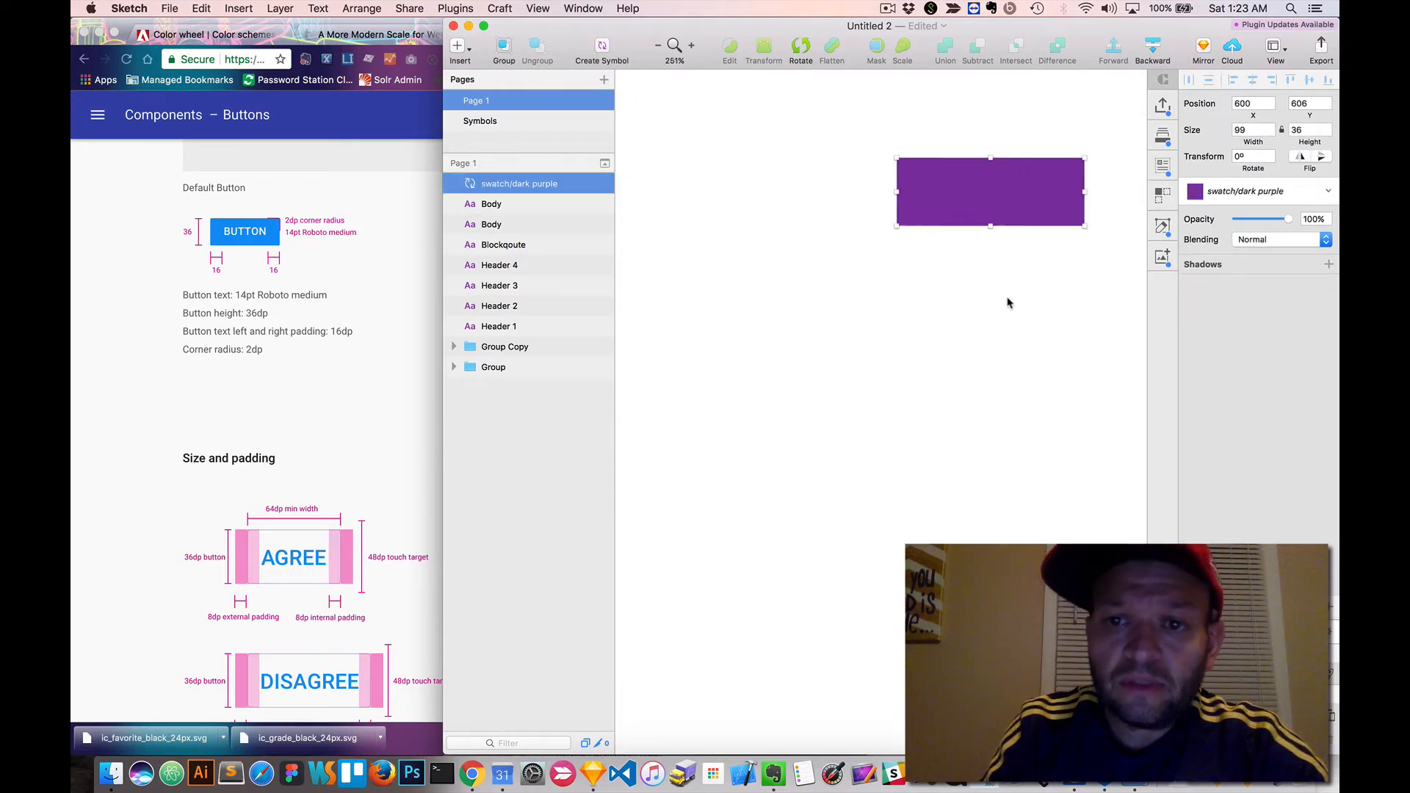
{"action": "left_click", "coordinate": [458, 47]}
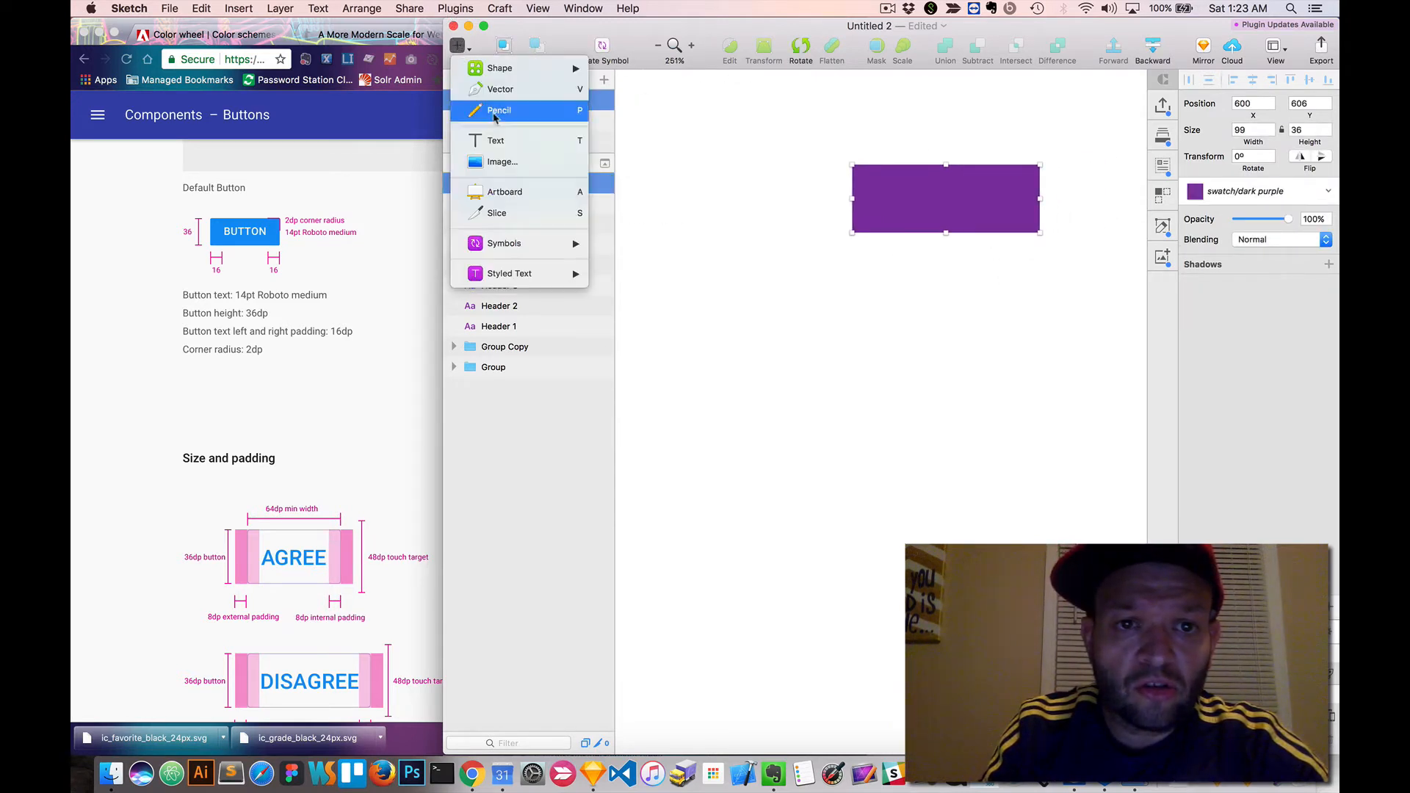
{"action": "left_click", "coordinate": [488, 140]}
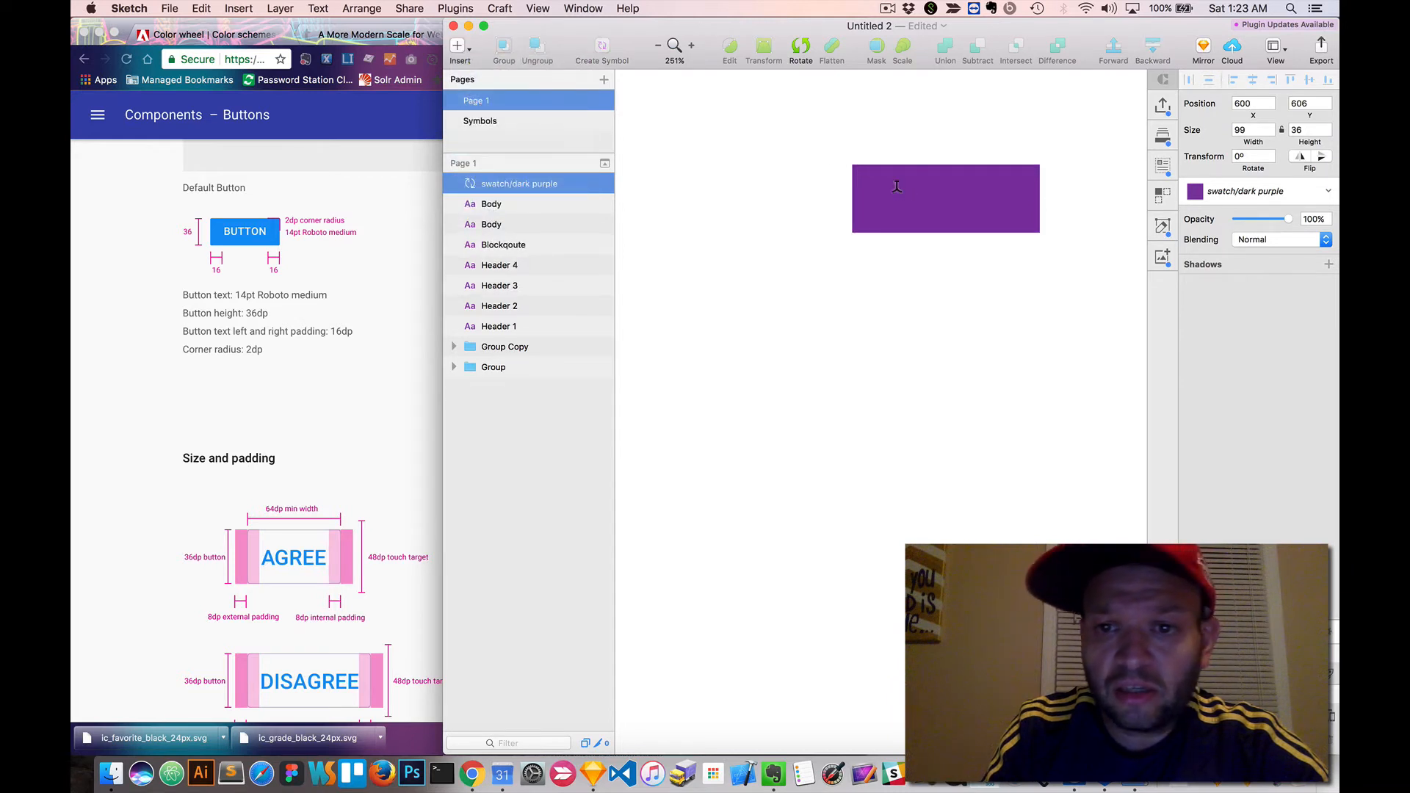
{"action": "left_click", "coordinate": [897, 184]}
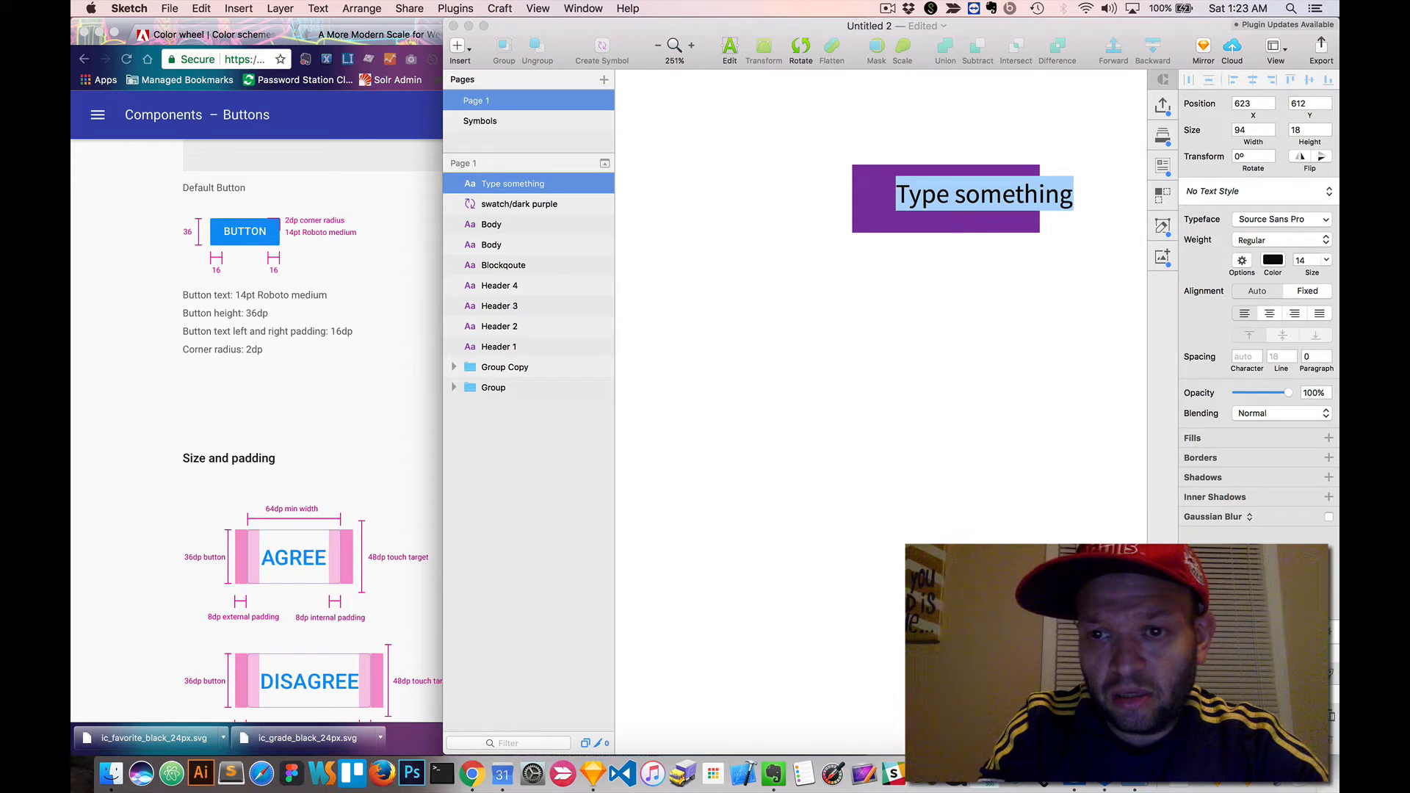
{"action": "type", "text": "L"}
{"action": "key", "text": "BackSpace"}
{"action": "type", "text": "Lab"}
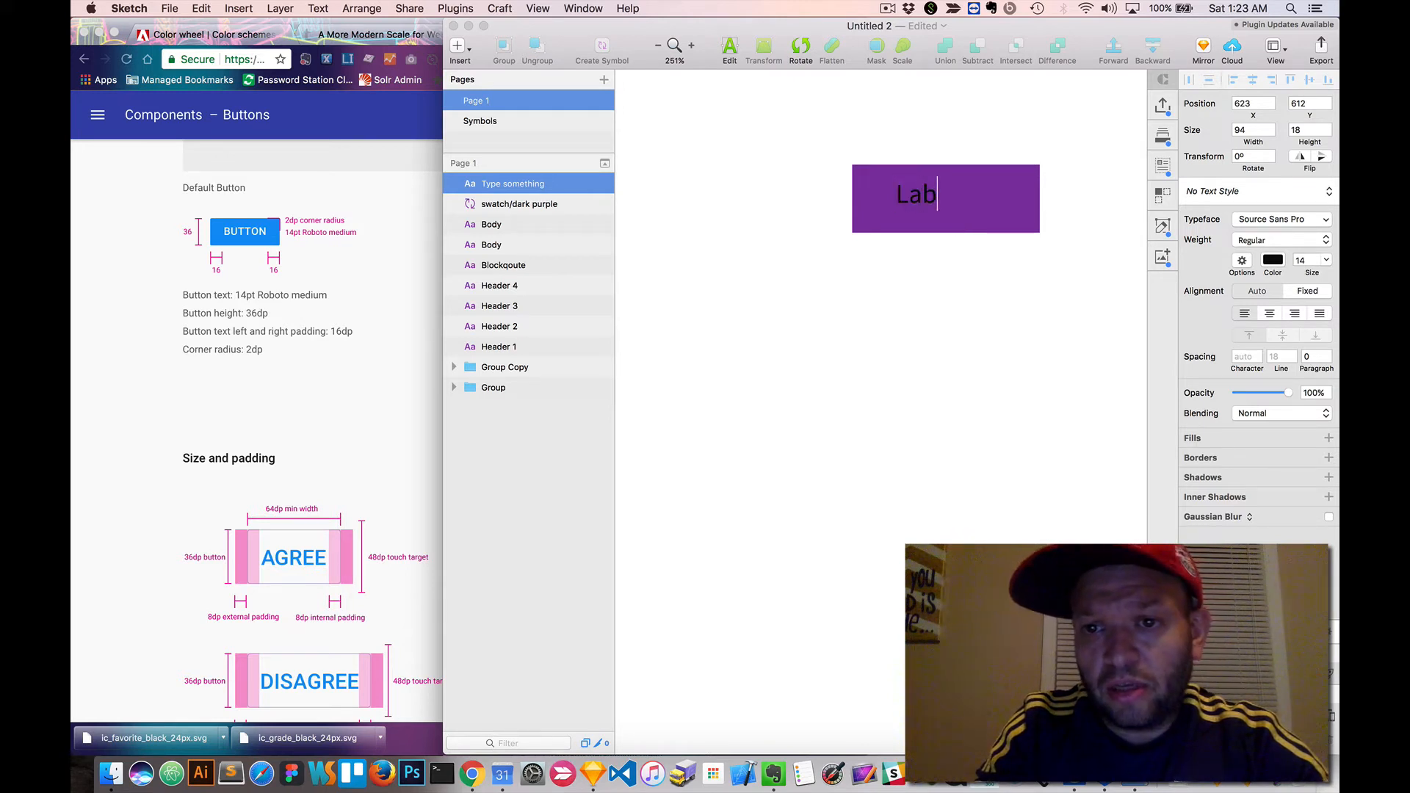
{"action": "type", "text": "el"}
{"action": "left_click", "coordinate": [935, 356]}
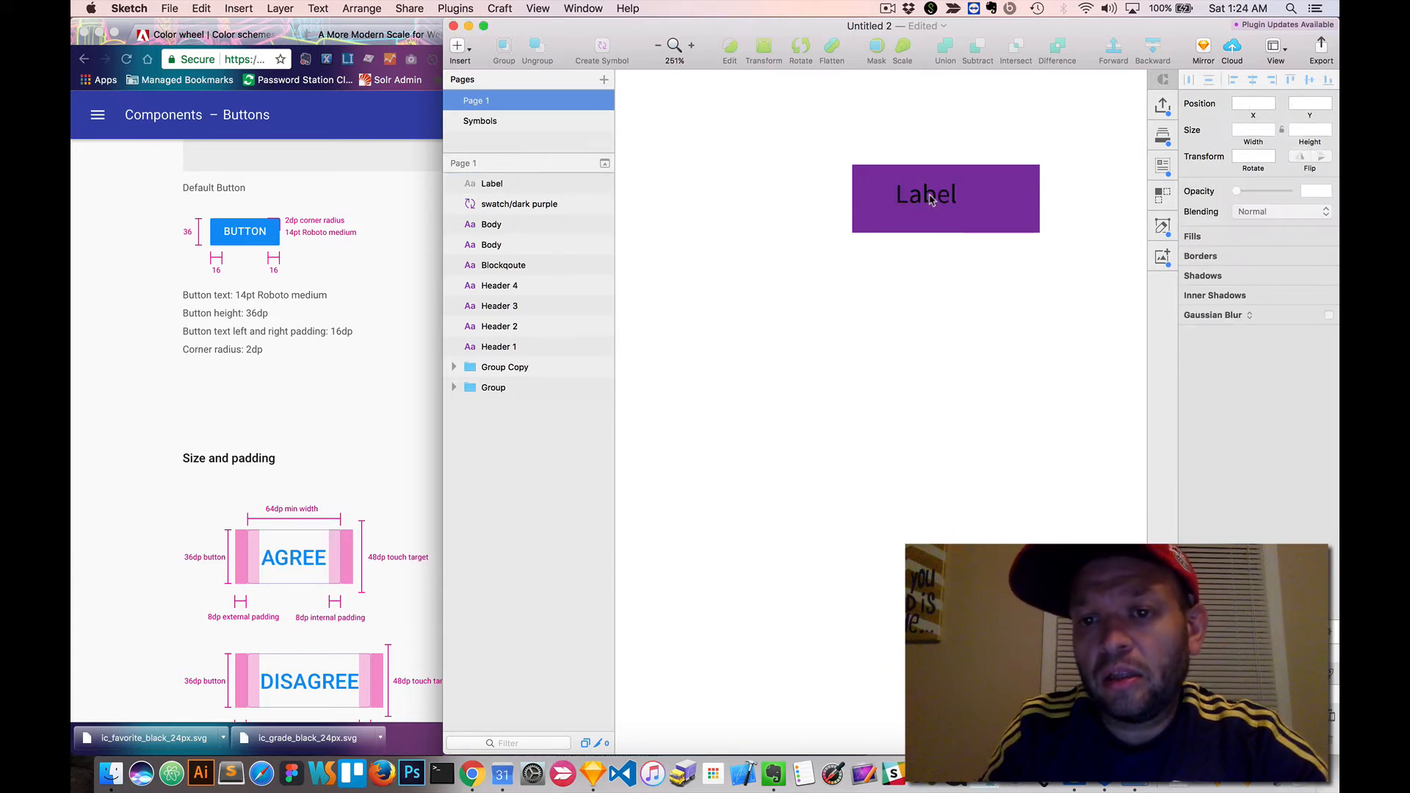
{"action": "mouse_move", "coordinate": [929, 197]}
{"action": "left_mouse_down"}
{"action": "mouse_move", "coordinate": [971, 196]}
{"action": "mouse_move", "coordinate": [948, 196]}
{"action": "left_mouse_up"}
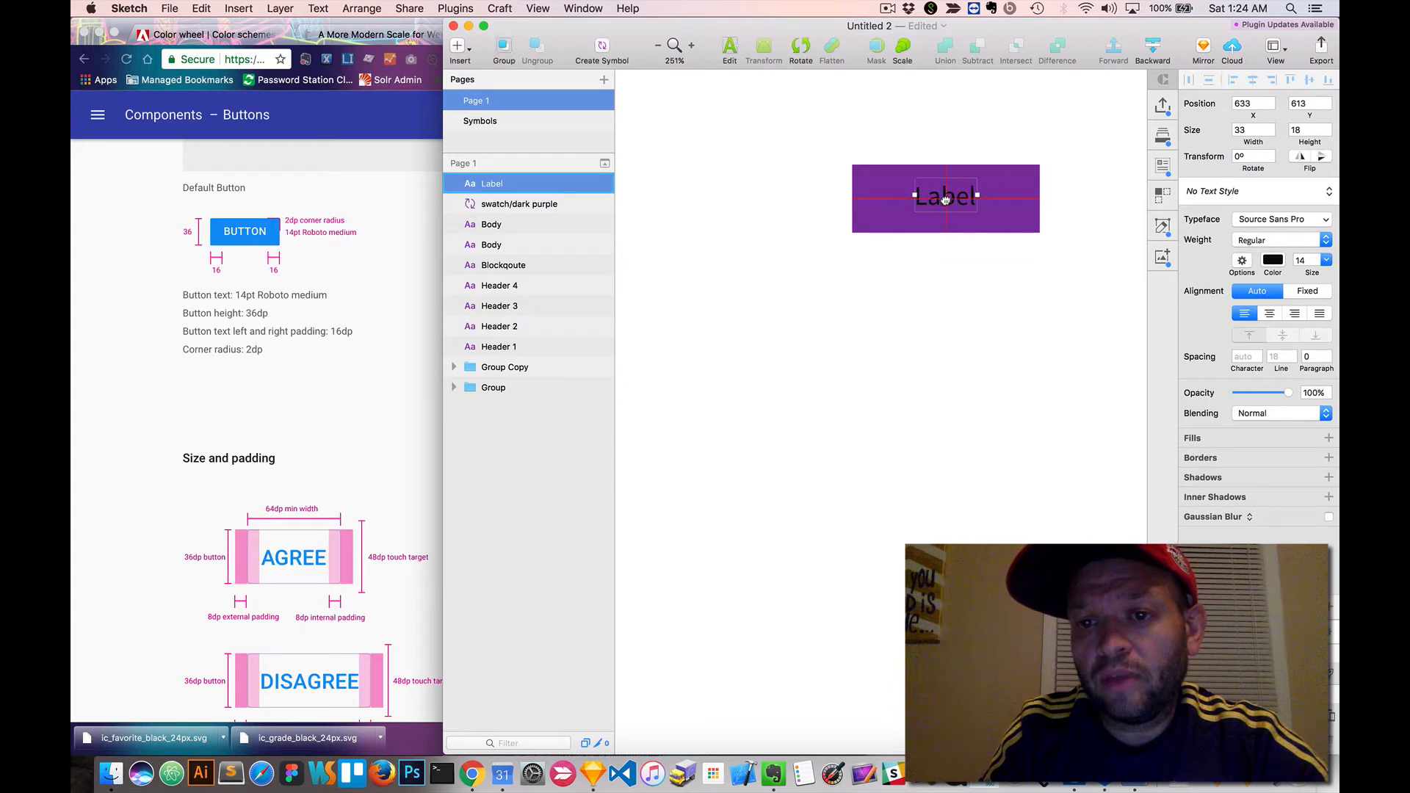
- Apply Button Style to the label, set its text colour to white (FFFFFF), and update the shared style with that colour
{"action": "left_click", "coordinate": [1245, 192]}
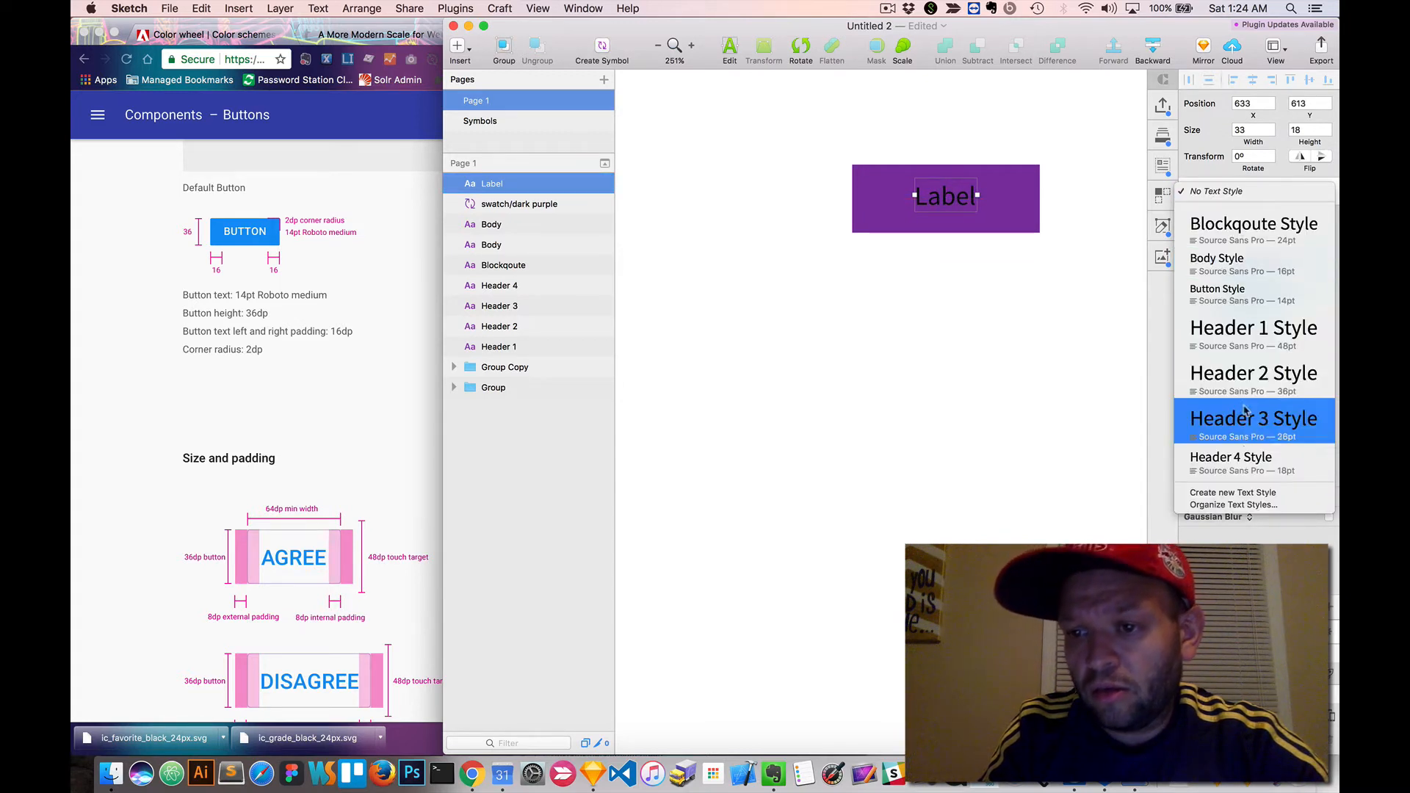
{"action": "left_click", "coordinate": [1246, 292]}
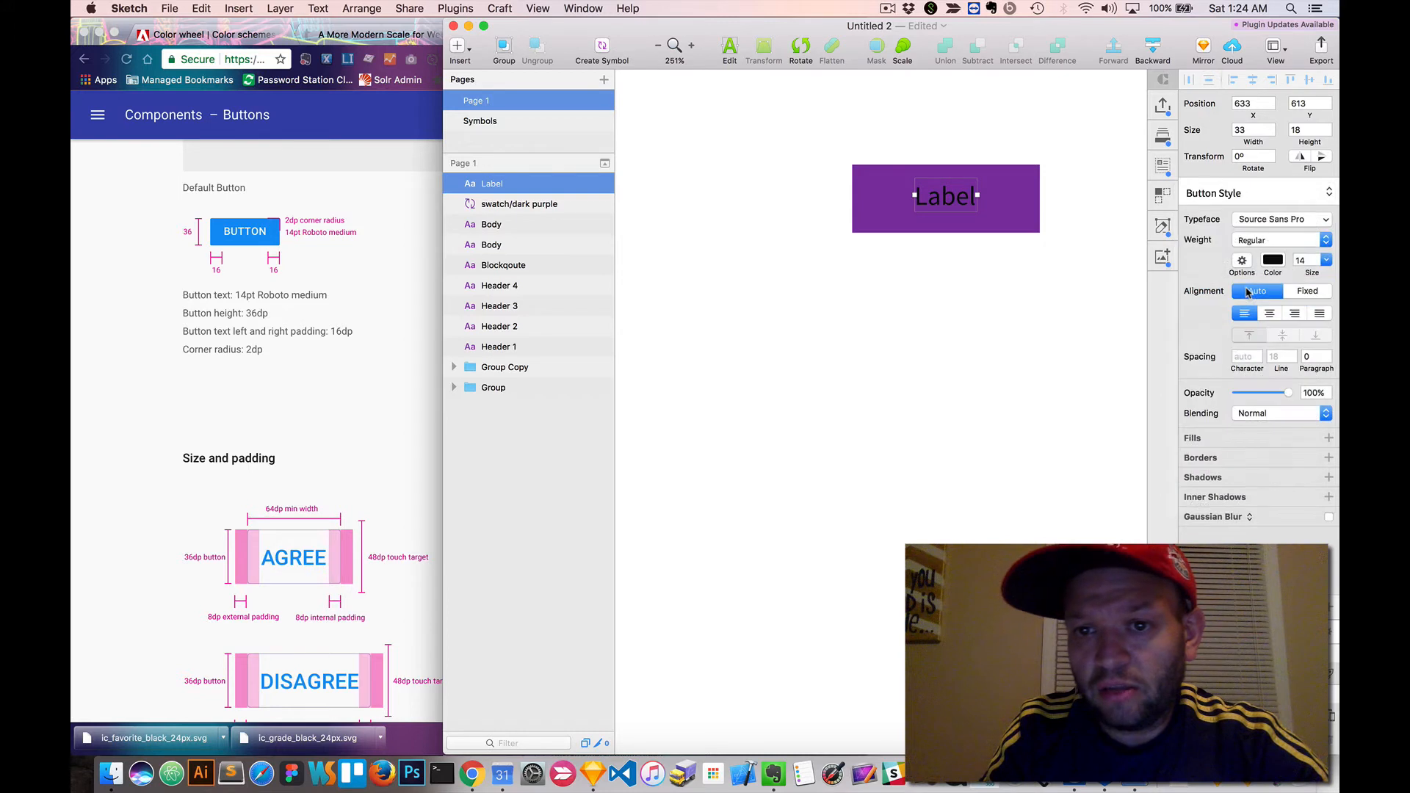
{"action": "left_click", "coordinate": [1274, 260]}
{"action": "left_click_drag", "start_coordinate": [1213, 350], "coordinate": [1160, 280]}
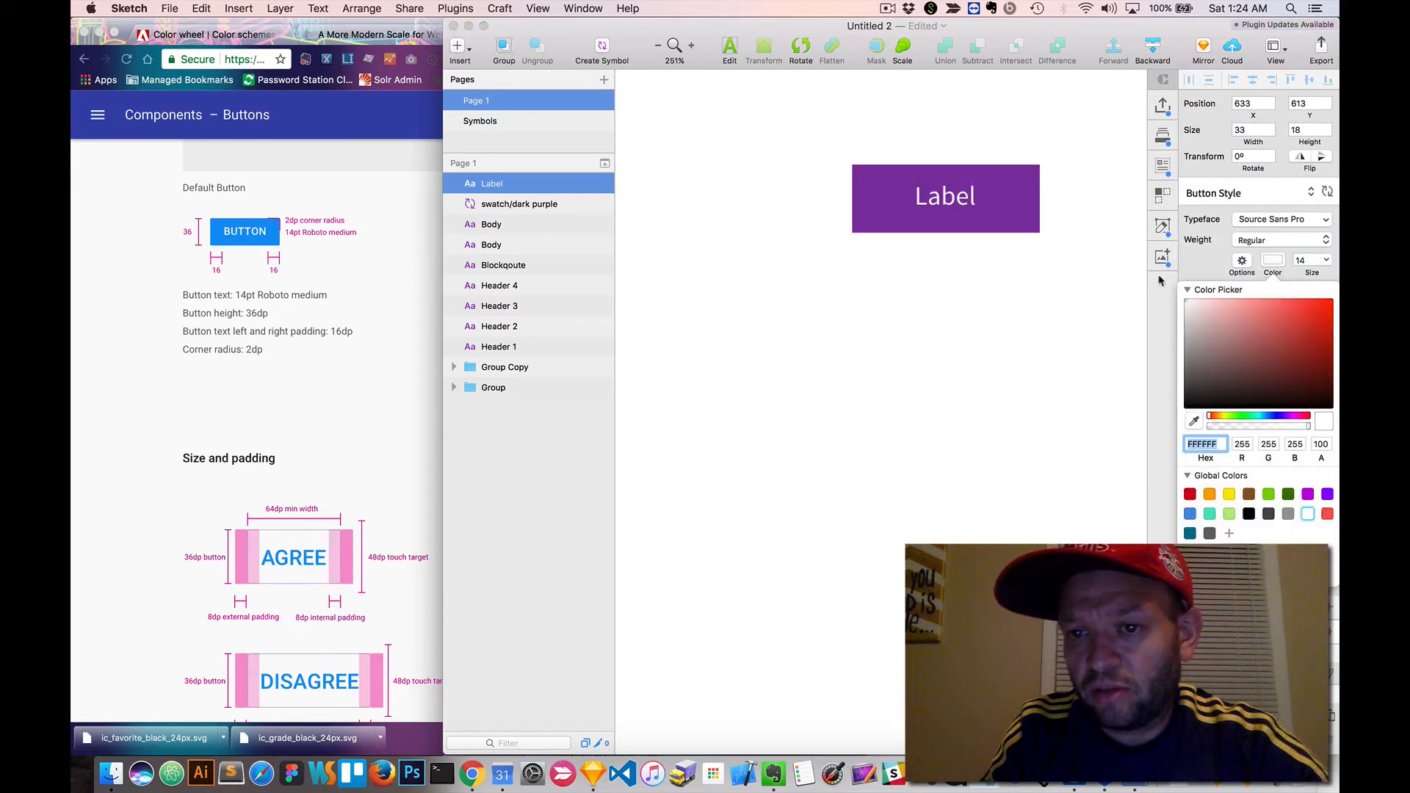
{"action": "left_click", "coordinate": [1327, 192]}
{"action": "left_click", "coordinate": [1015, 297]}
- Align the label and the dark purple swatch to each other's vertical centre
{"action": "left_click", "coordinate": [954, 205]}
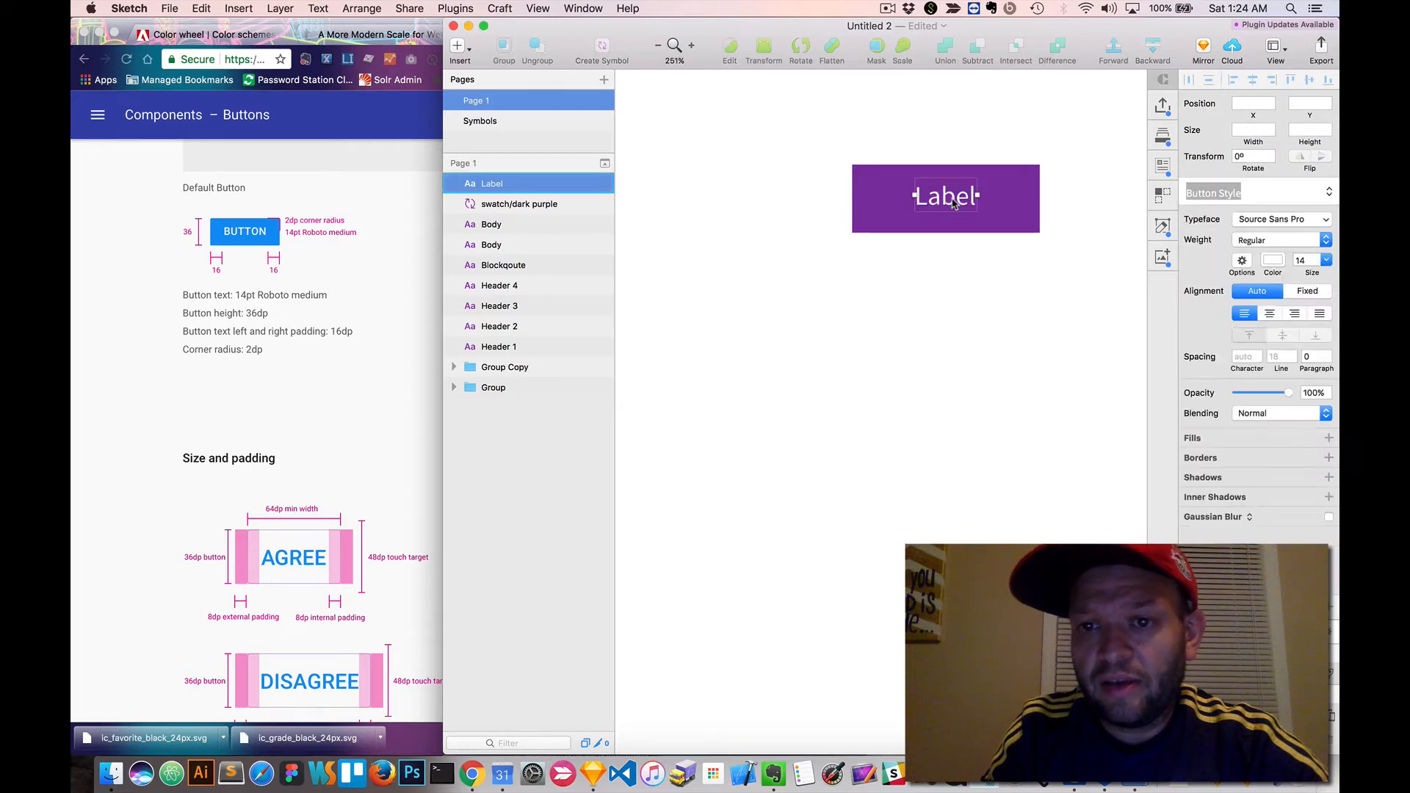
{"action": "left_click", "coordinate": [1015, 183], "text": "shift"}
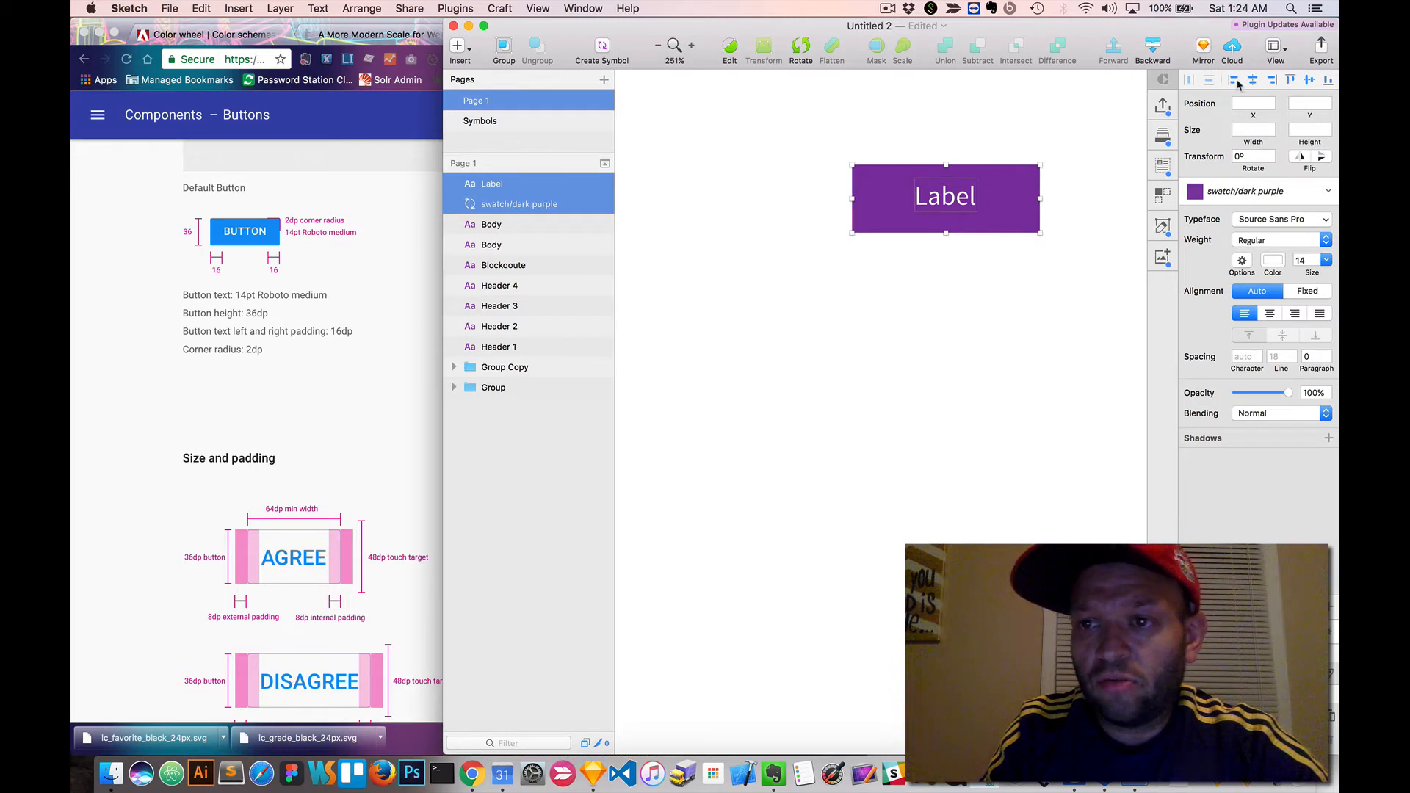
{"action": "left_click", "coordinate": [1309, 83]}
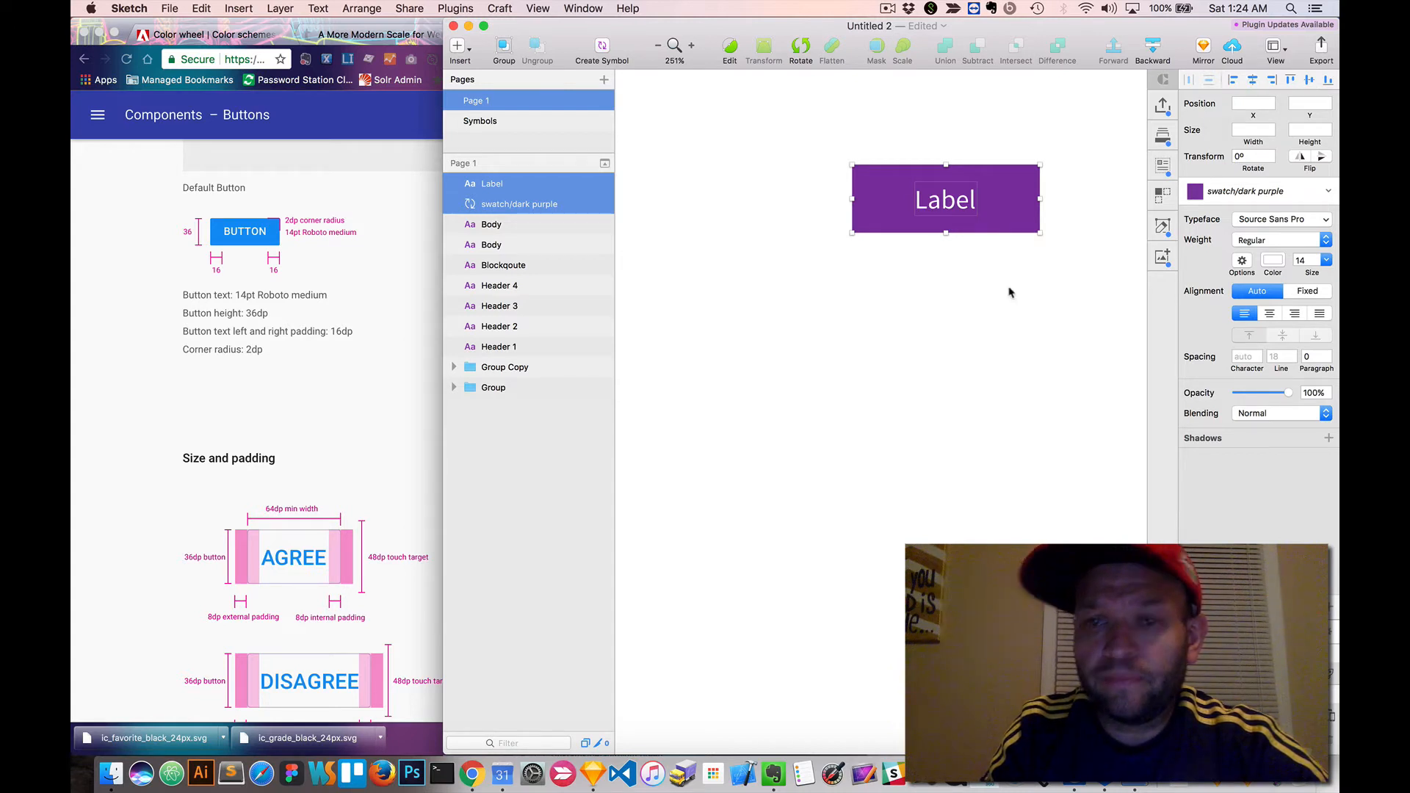
- Create a symbol named ui/button from the label and dark purple swatch, sending it to the Symbols page
{"action": "left_click", "coordinate": [997, 314]}
{"action": "left_click_drag", "start_coordinate": [1021, 221], "coordinate": [1078, 267]}
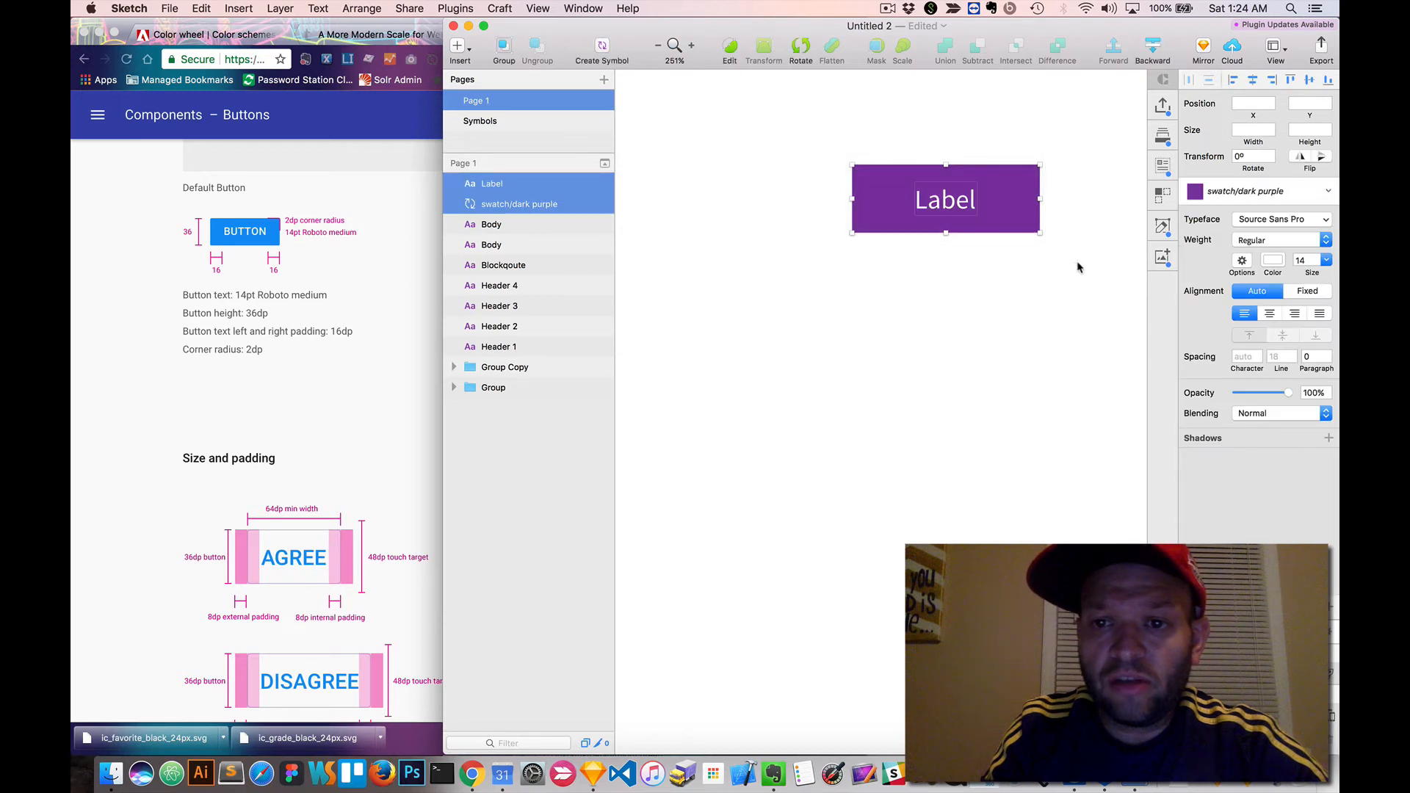
{"action": "left_click", "coordinate": [603, 48]}
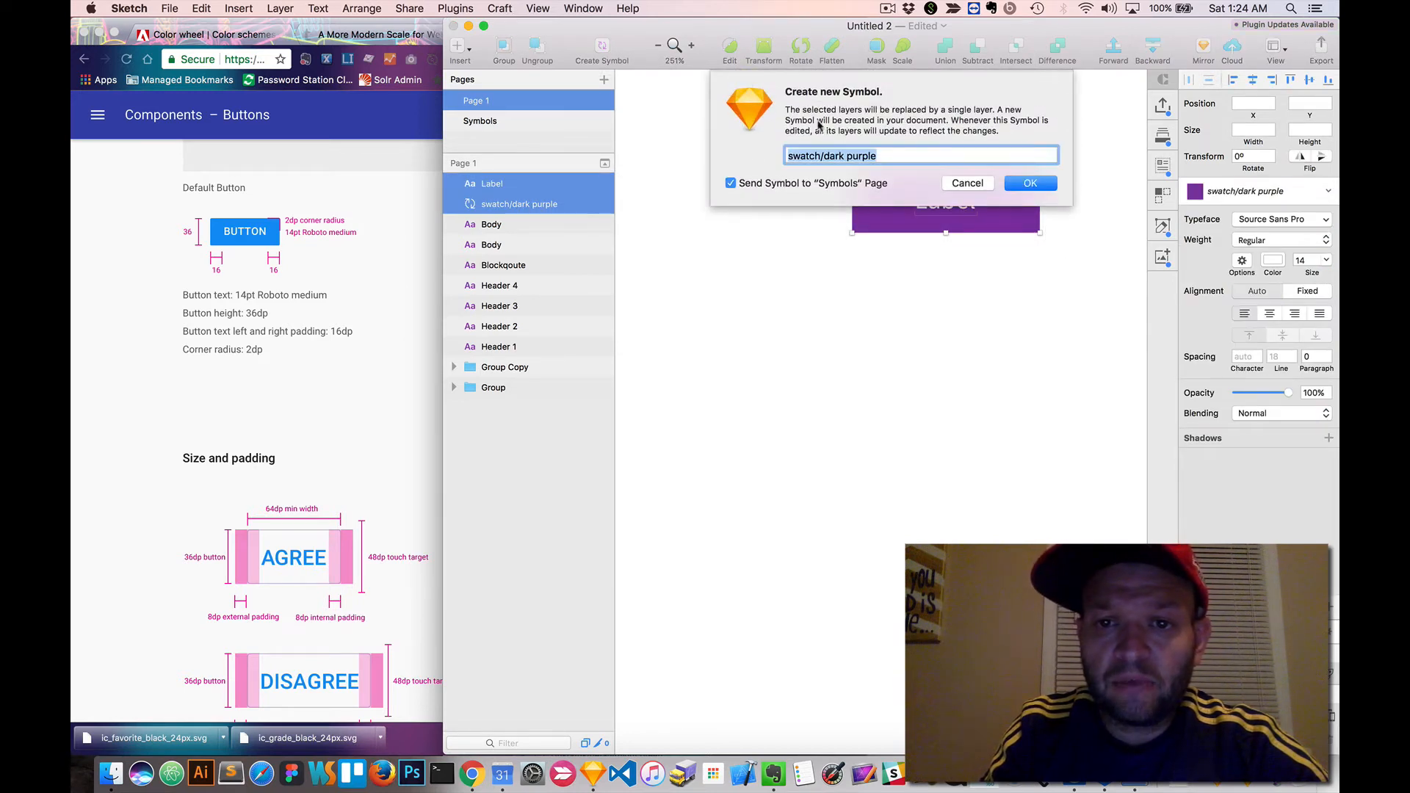
{"action": "type", "text": "ui"}
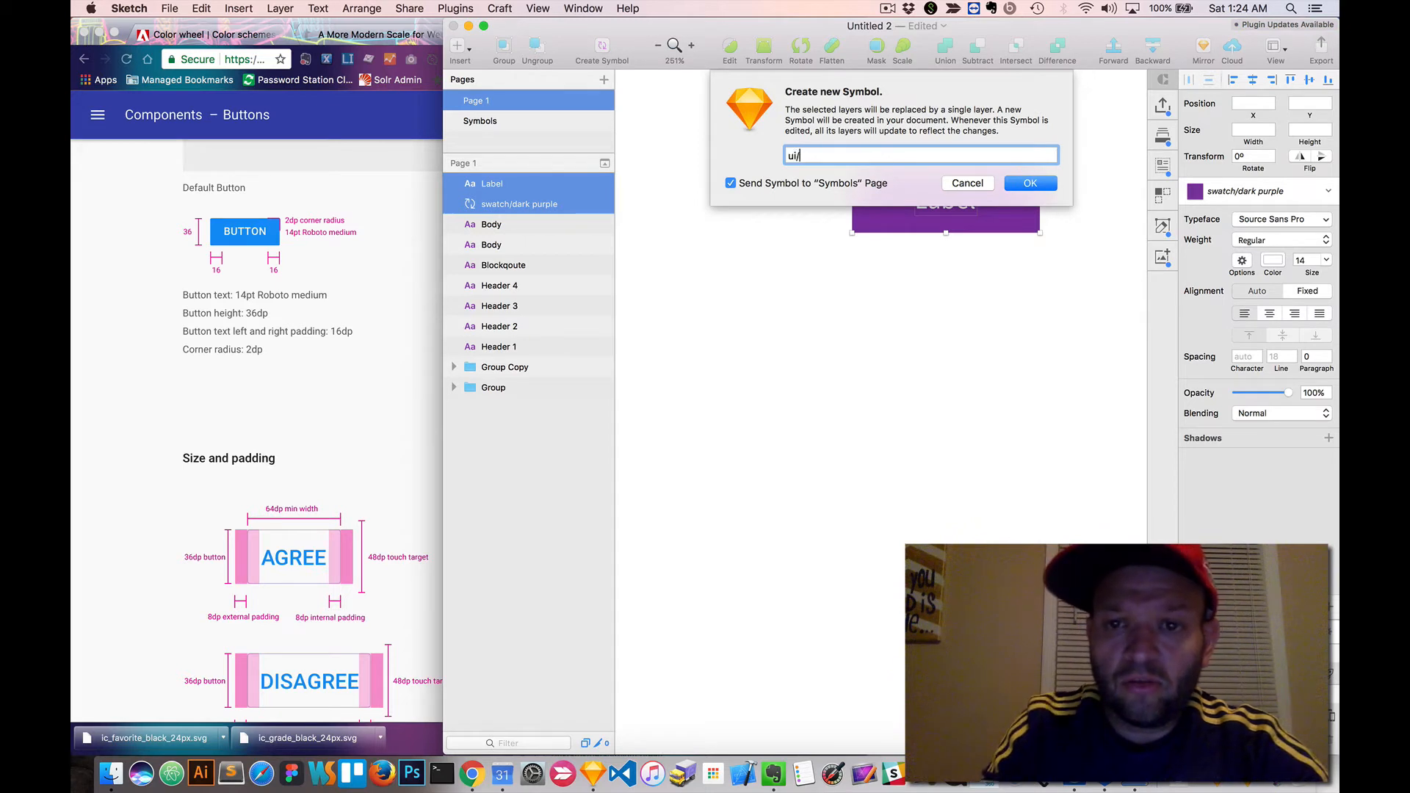
{"action": "type", "text": "/button"}
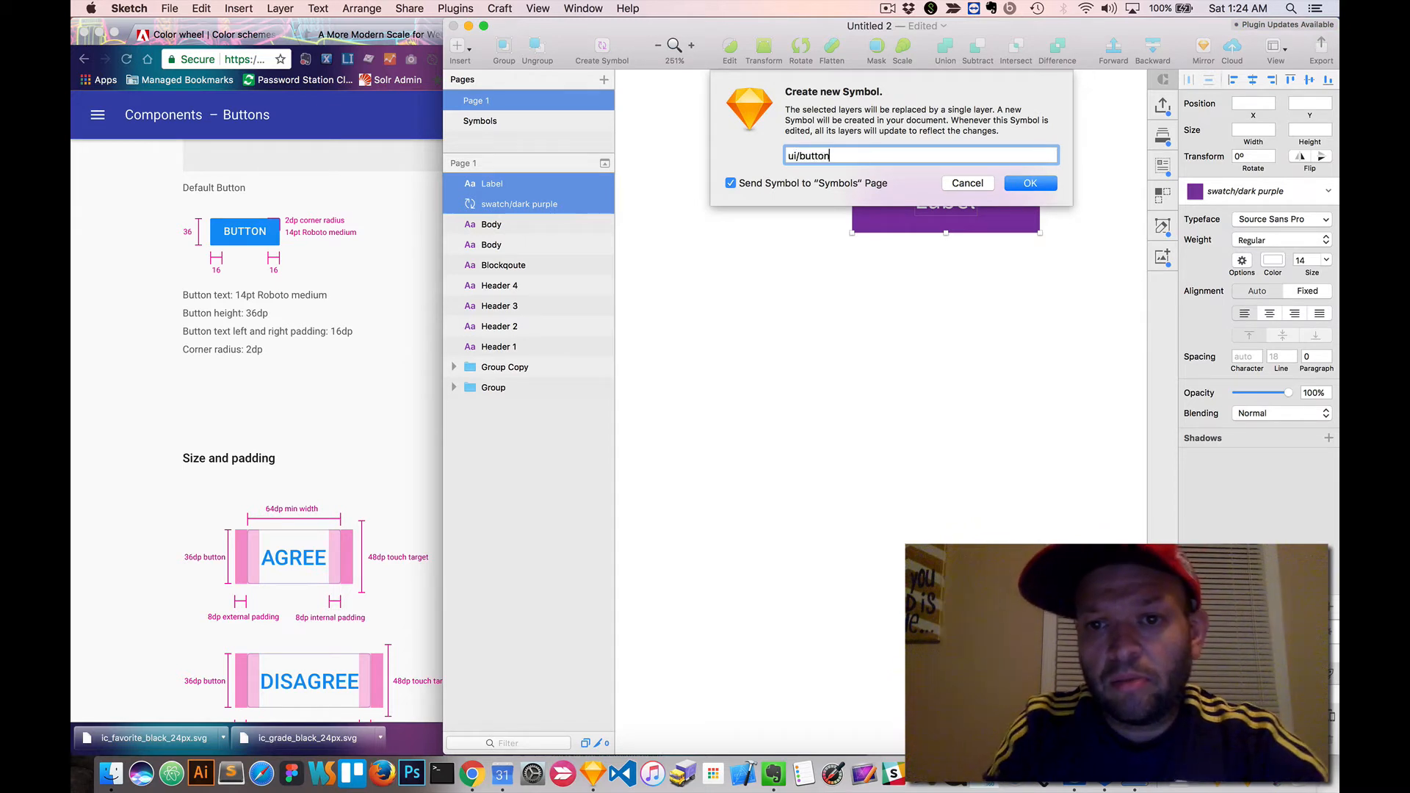
{"action": "key", "text": "Return"}
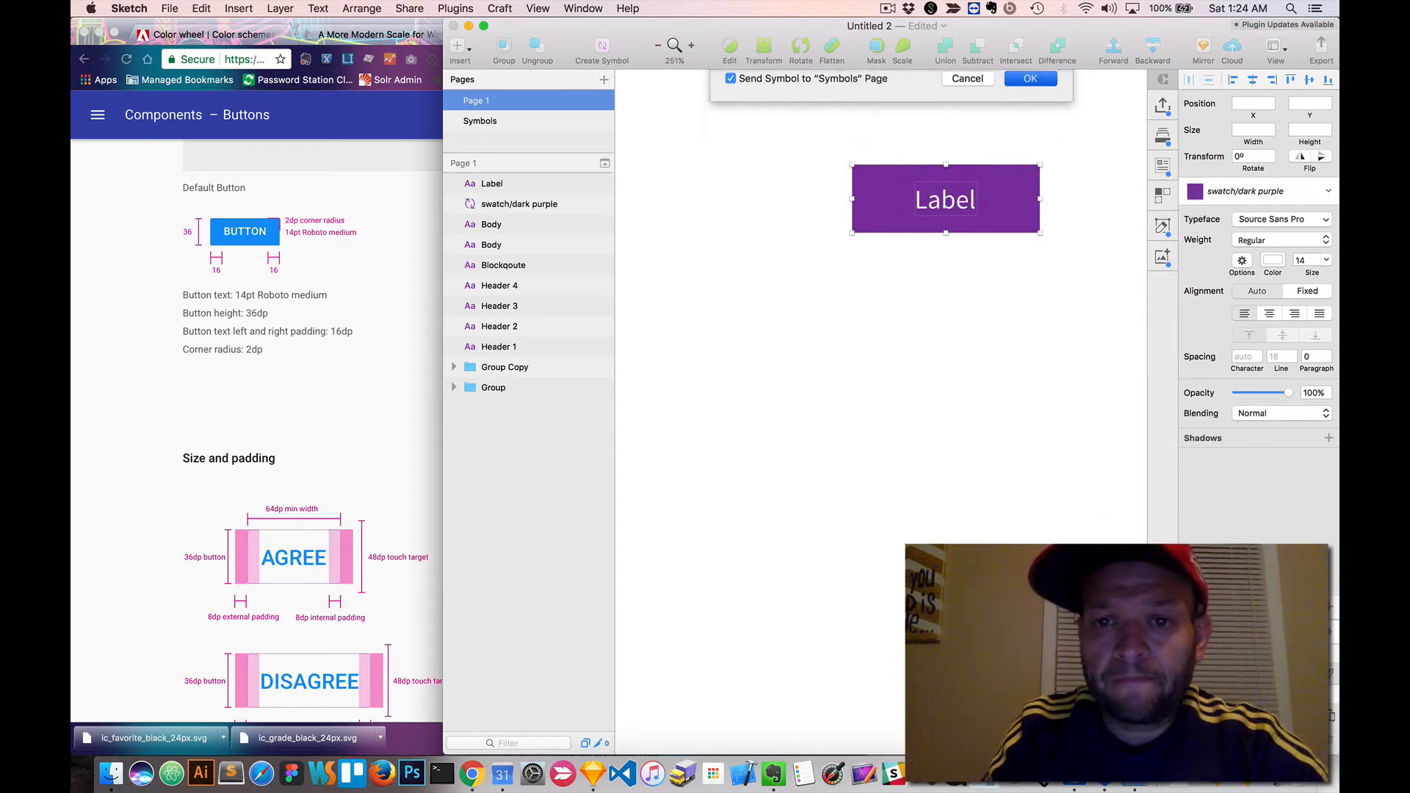
{"action": "left_click", "coordinate": [903, 276]}
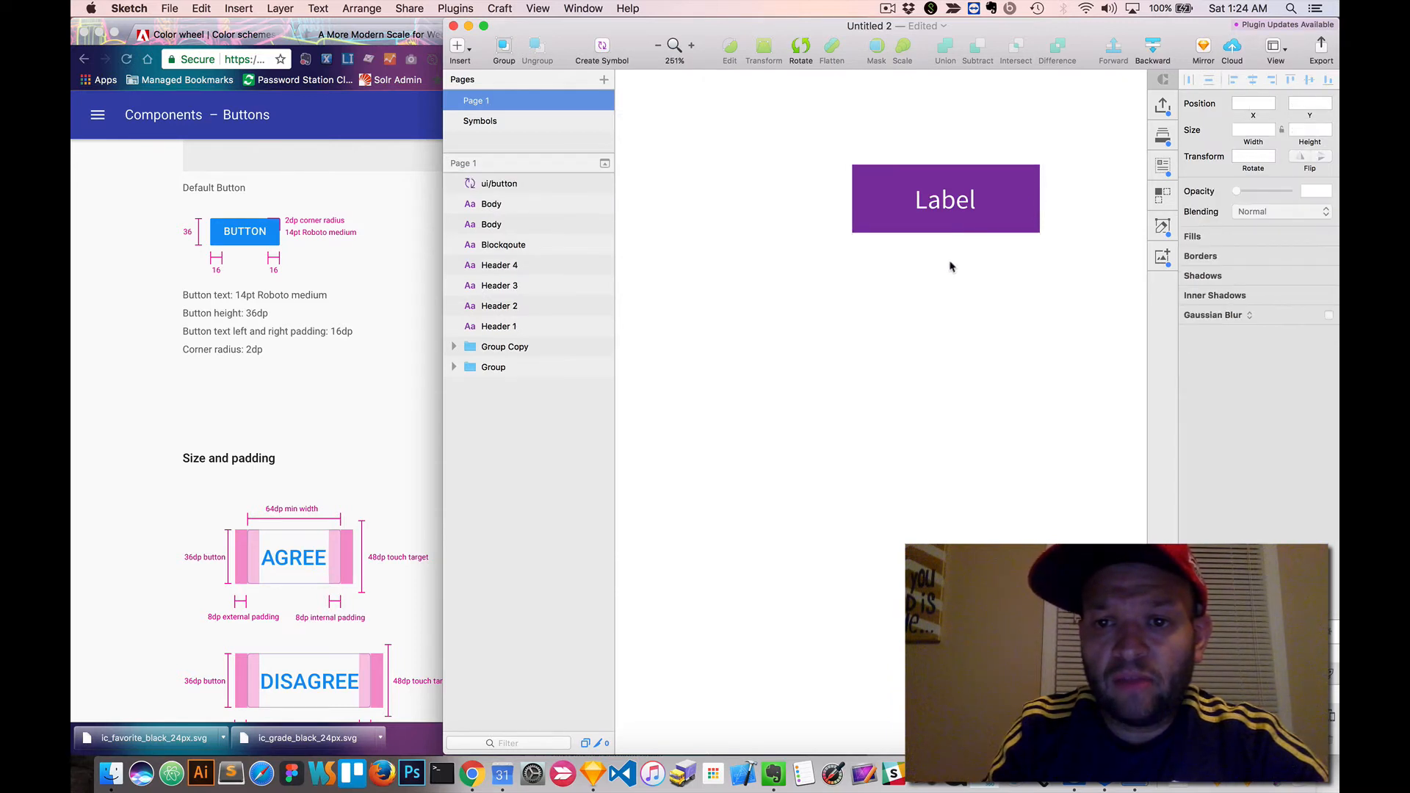
- Override the ui/button instance's swatch with swatch/grey
{"action": "left_click", "coordinate": [910, 203]}
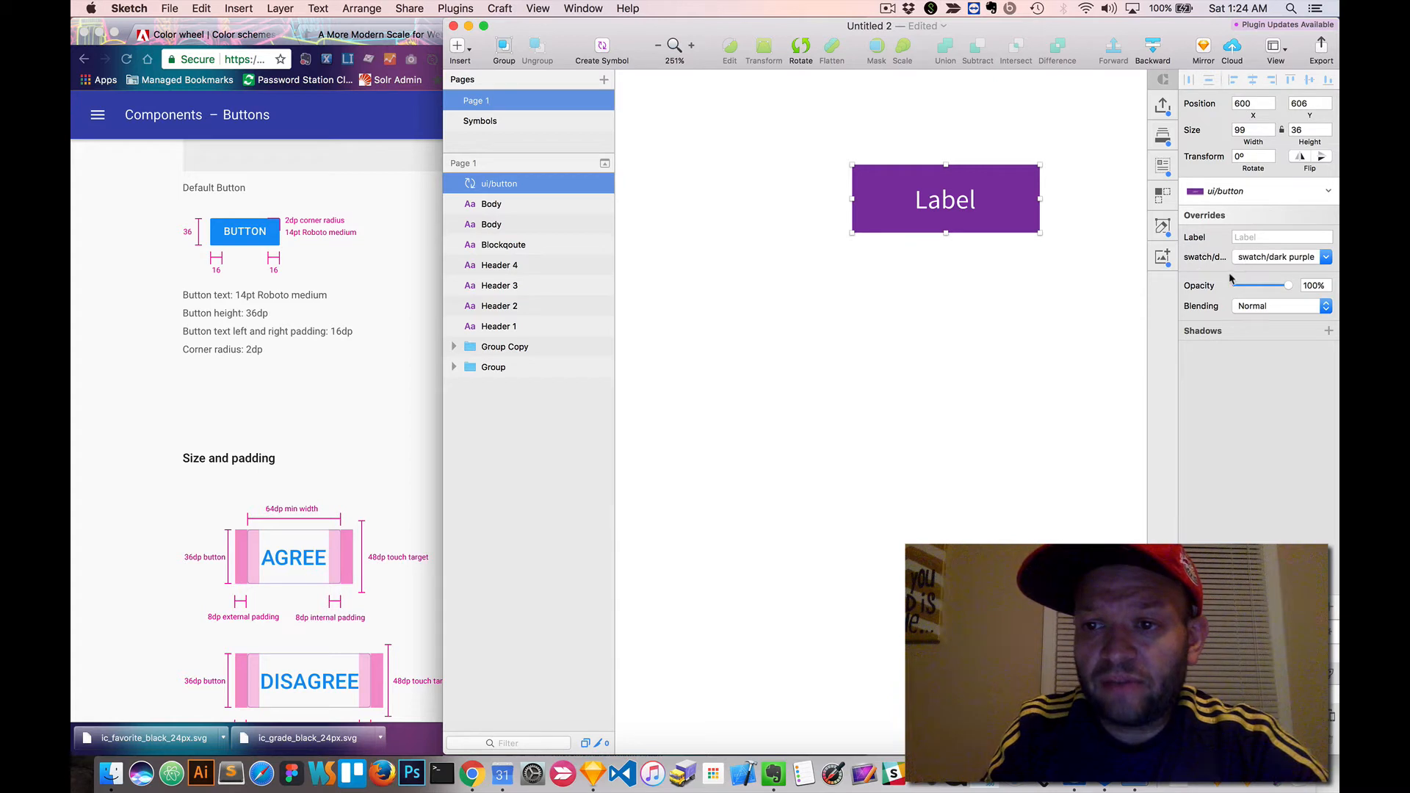
{"action": "left_click", "coordinate": [1278, 259]}
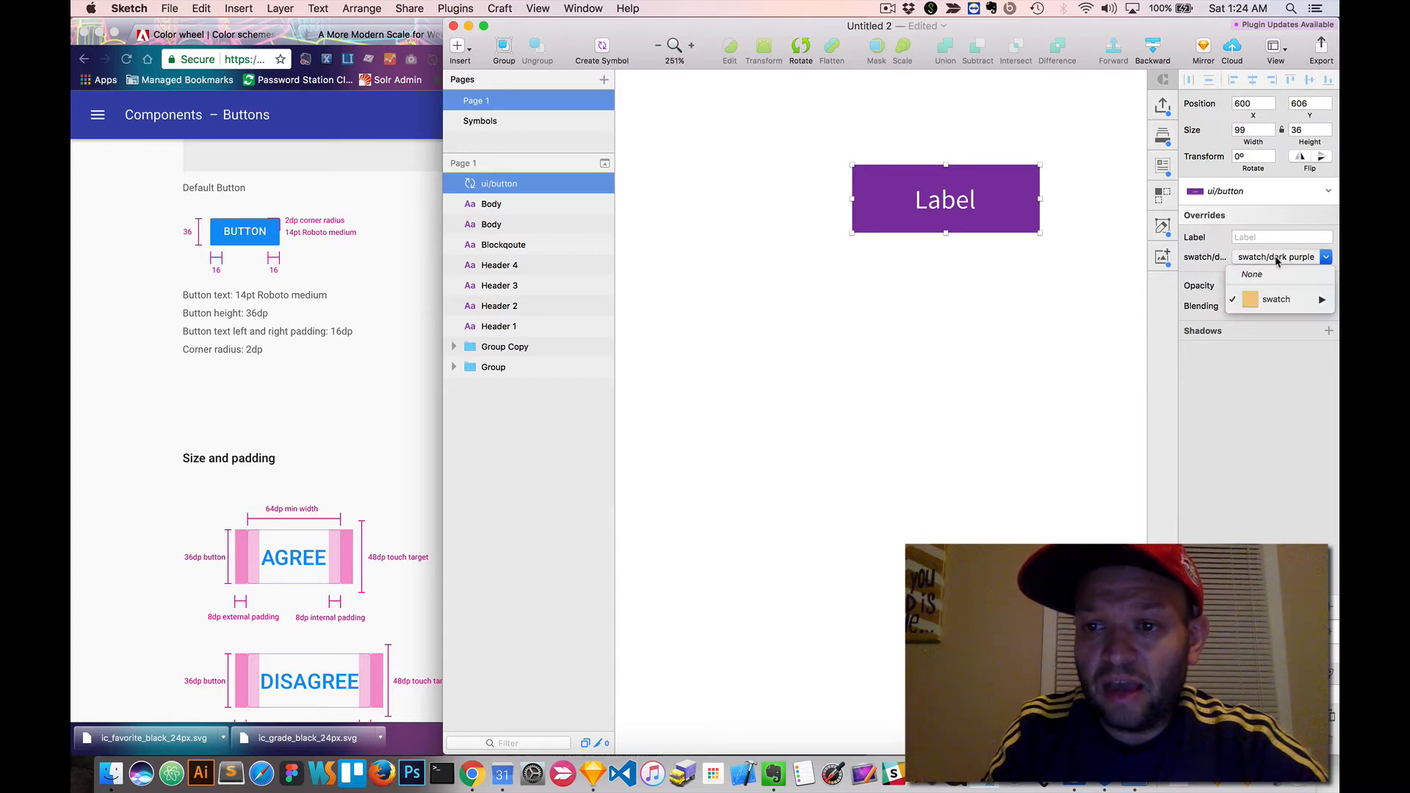
{"action": "mouse_move", "coordinate": [1278, 299]}
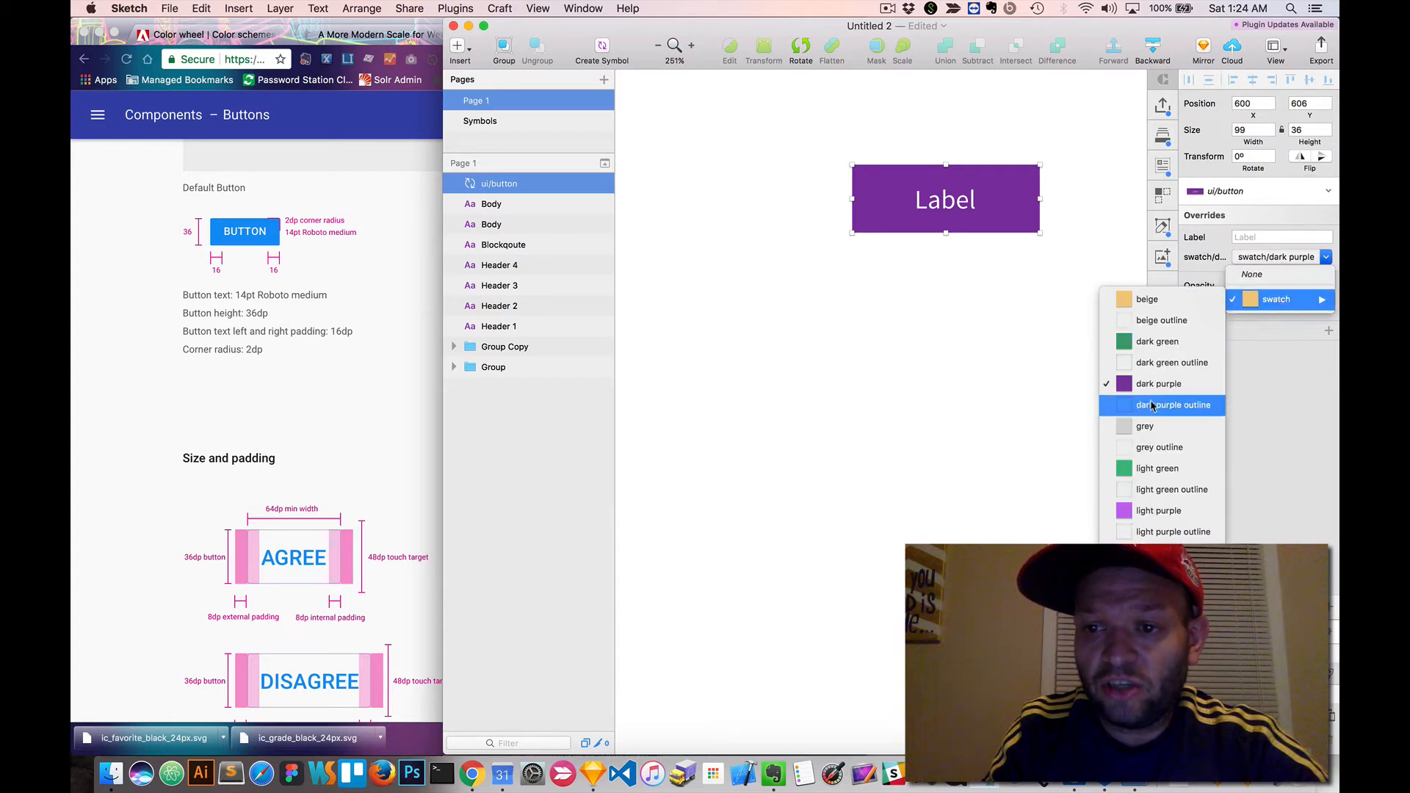
{"action": "left_click", "coordinate": [1146, 427]}
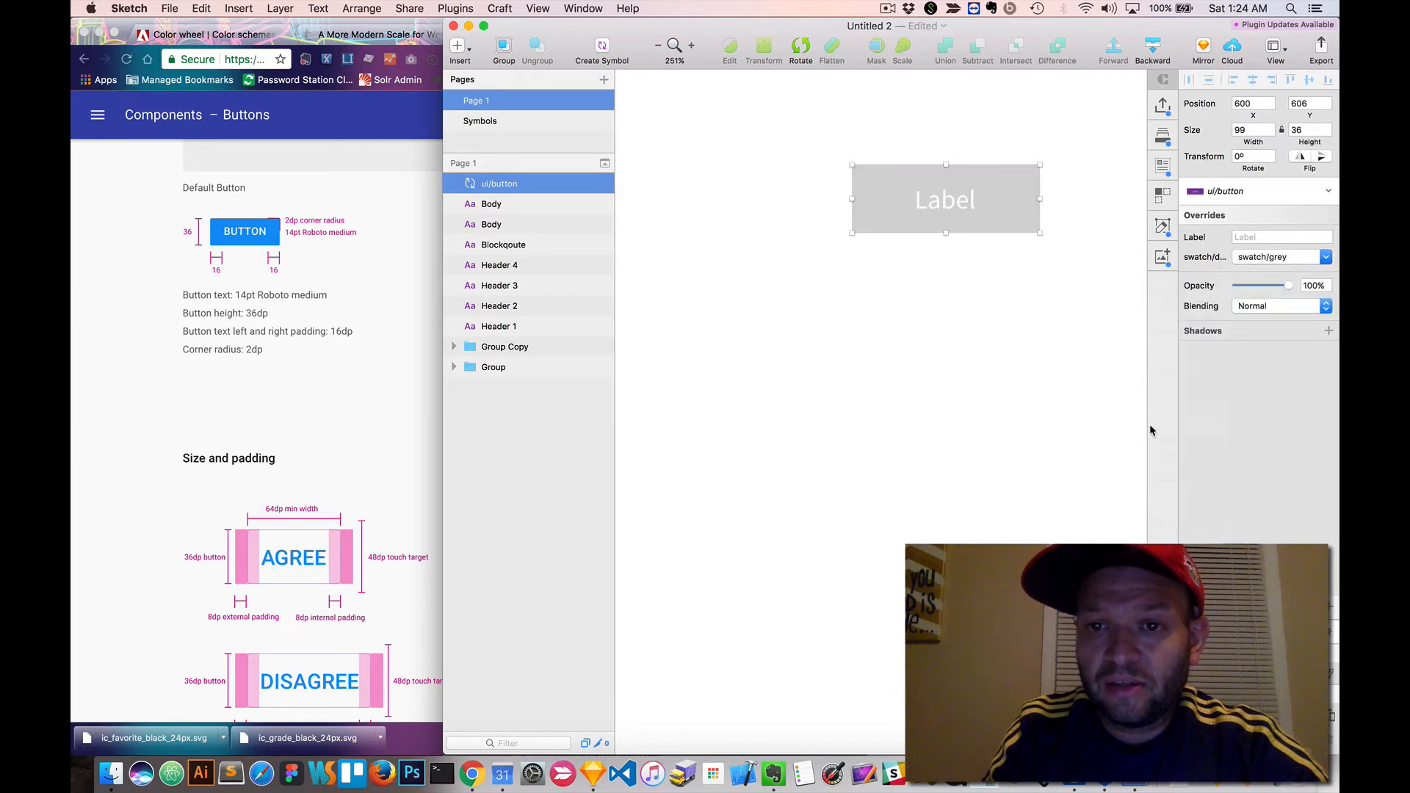
- Override the ui/button instance's swatch with swatch/light green and move the button horizontally to X 554
{"action": "left_click", "coordinate": [1269, 258]}
{"action": "mouse_move", "coordinate": [1270, 300]}
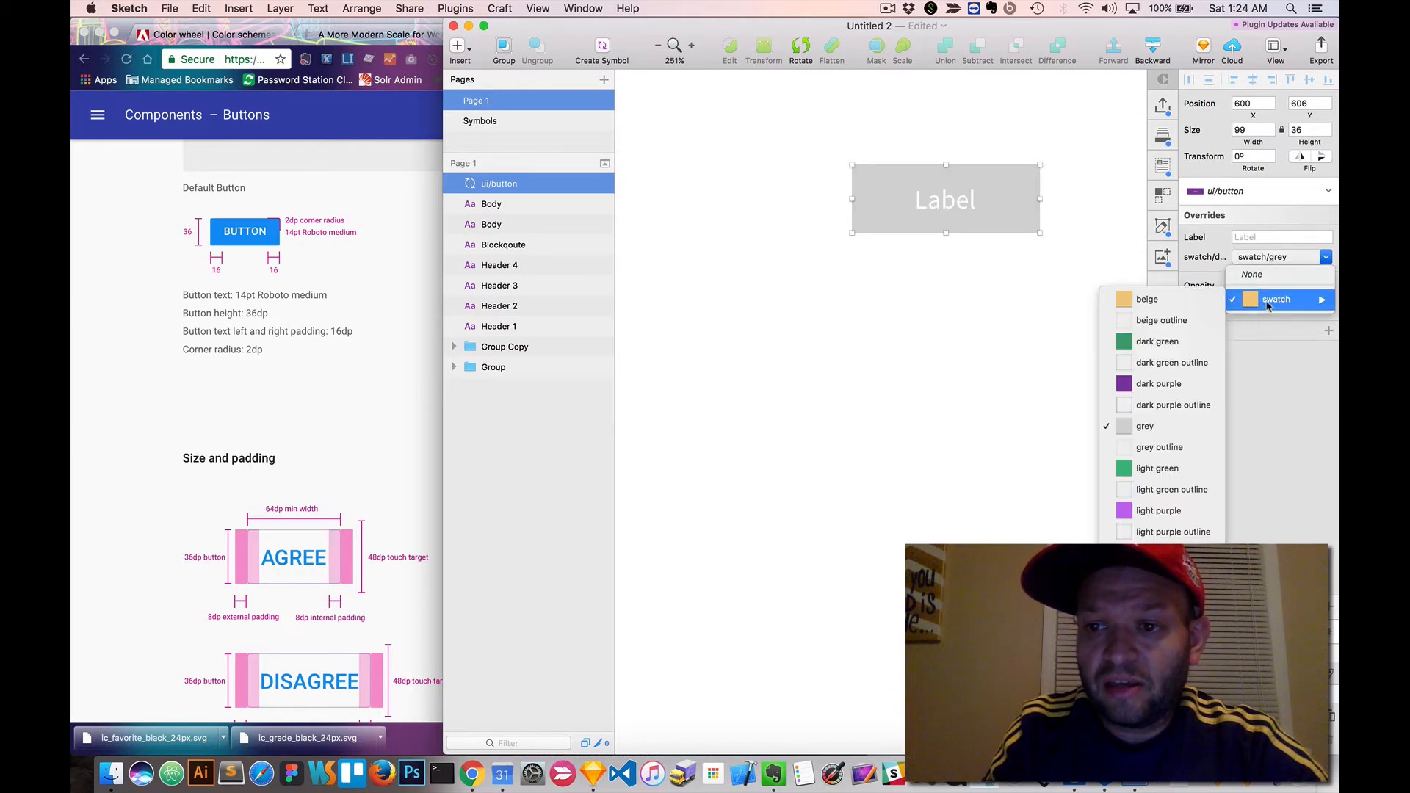
{"action": "left_click", "coordinate": [1164, 474]}
{"action": "left_click", "coordinate": [1005, 318]}
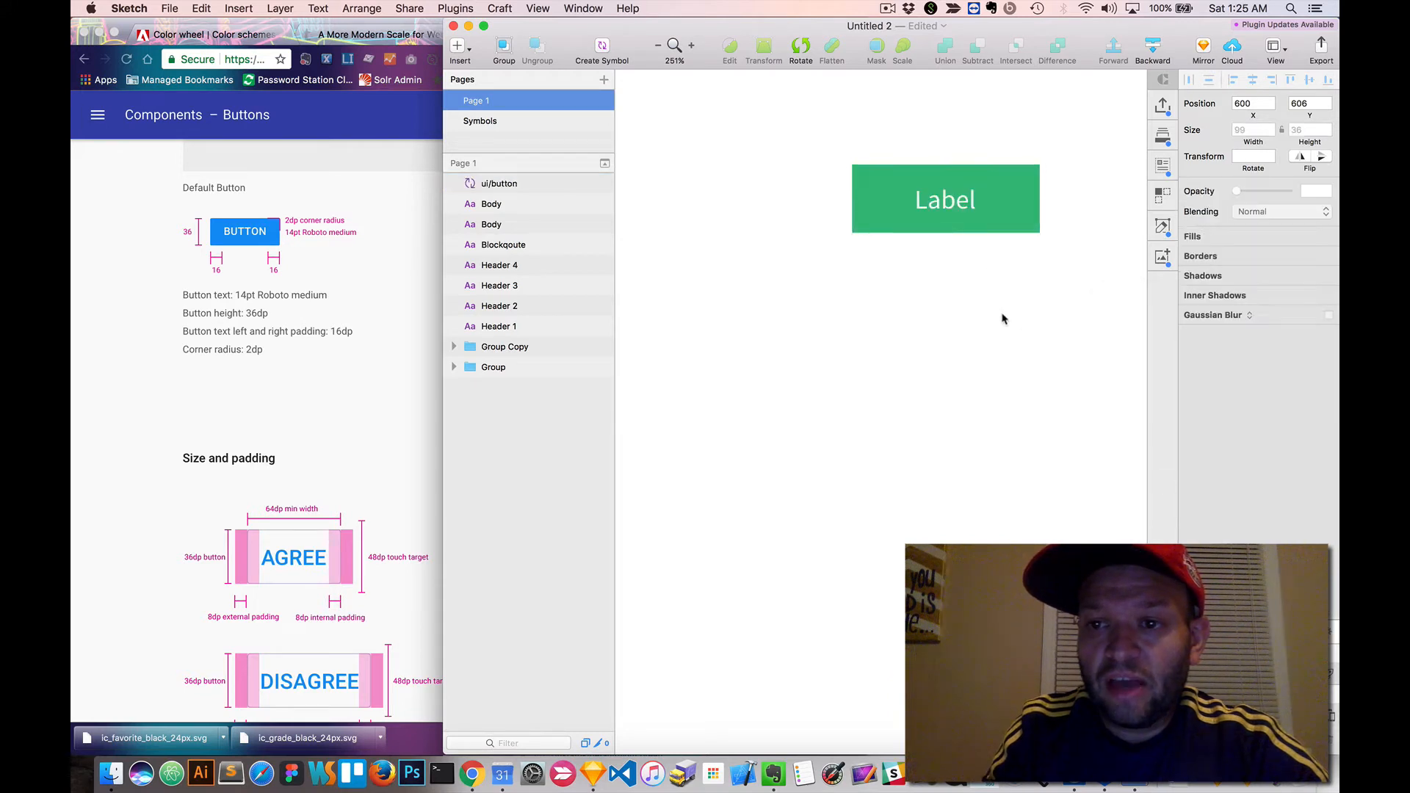
{"action": "left_click_drag", "start_coordinate": [1014, 191], "coordinate": [927, 192]}
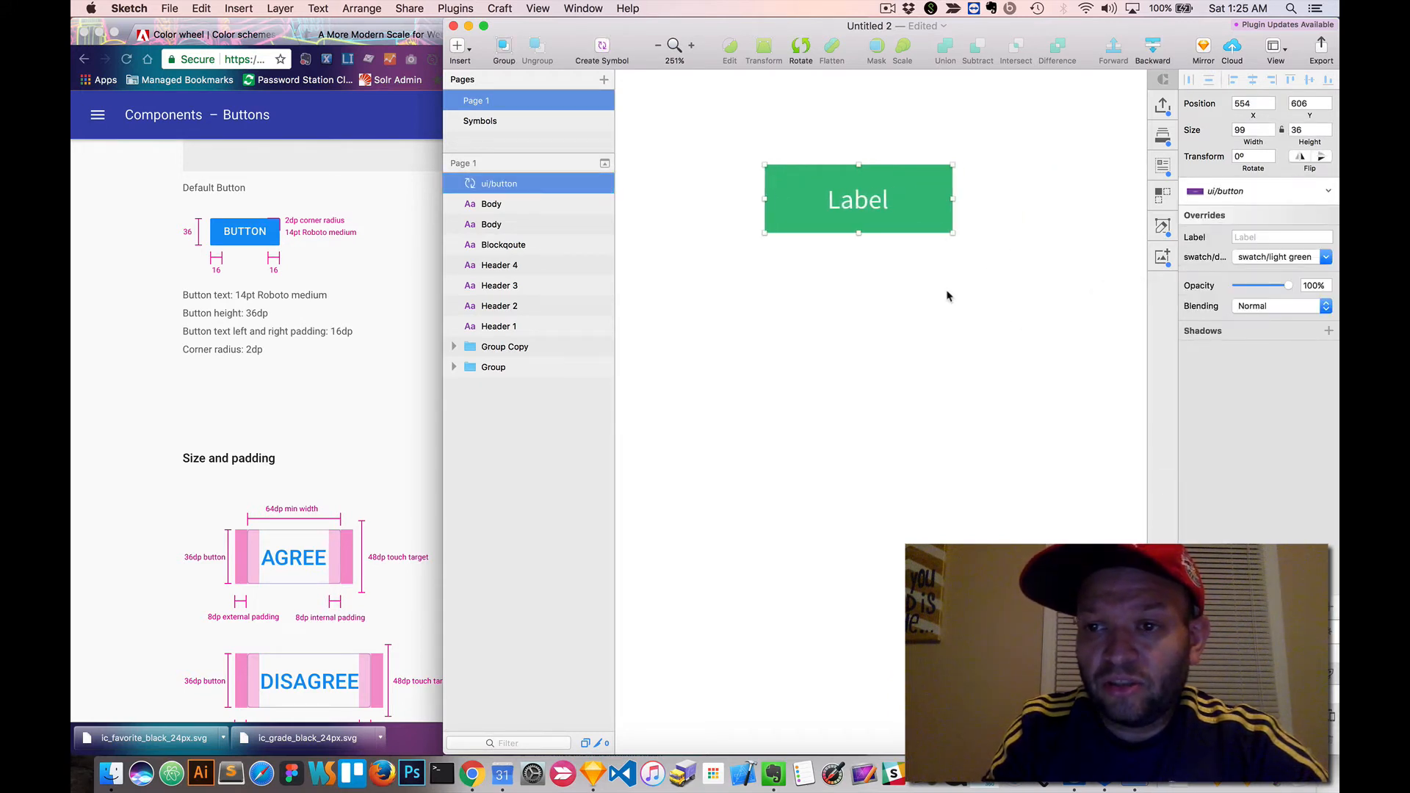
{"action": "left_click", "coordinate": [948, 296]}
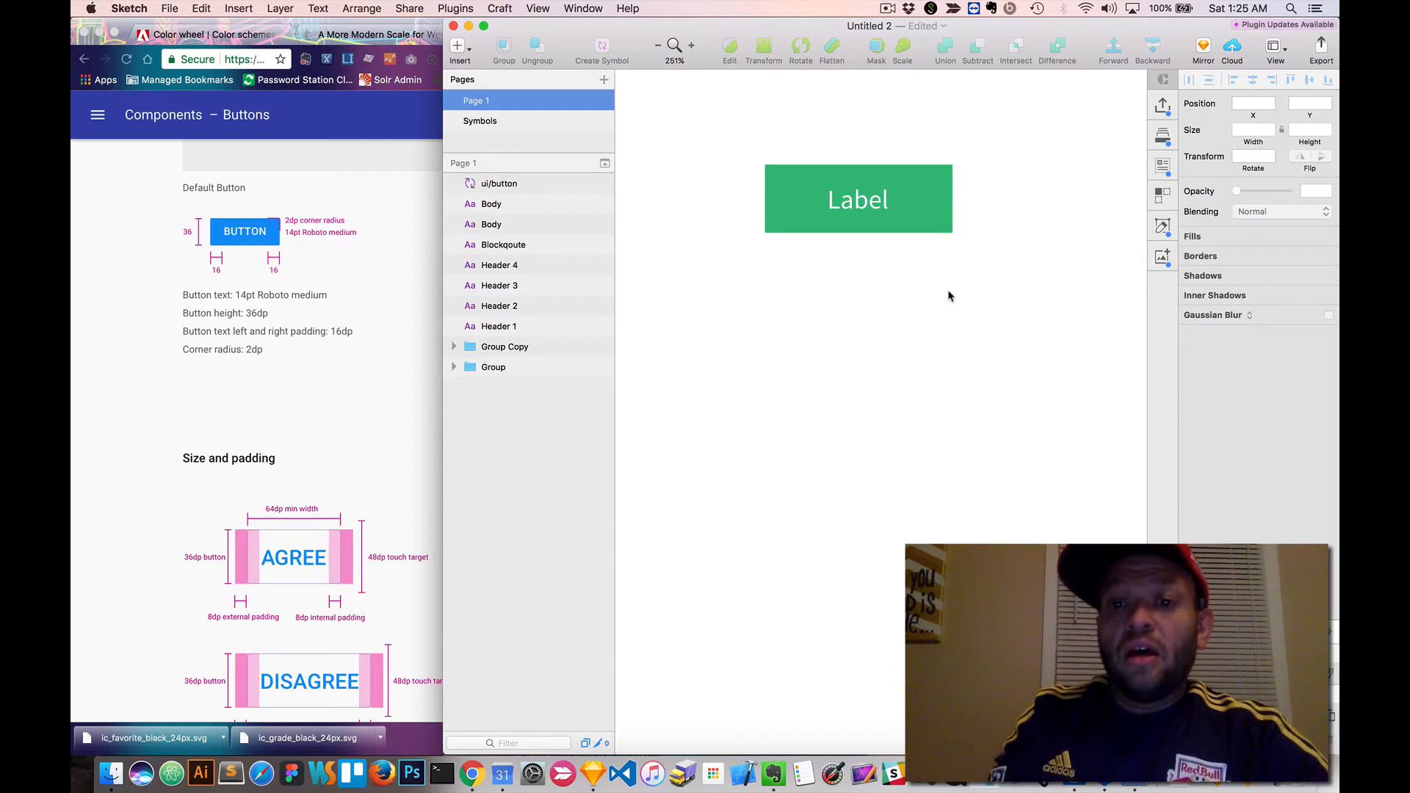
- Override the label text of the ui/button instance with "hello"
{"action": "left_click", "coordinate": [864, 207]}
{"action": "left_click", "coordinate": [1260, 236]}
{"action": "type", "text": "hello"}
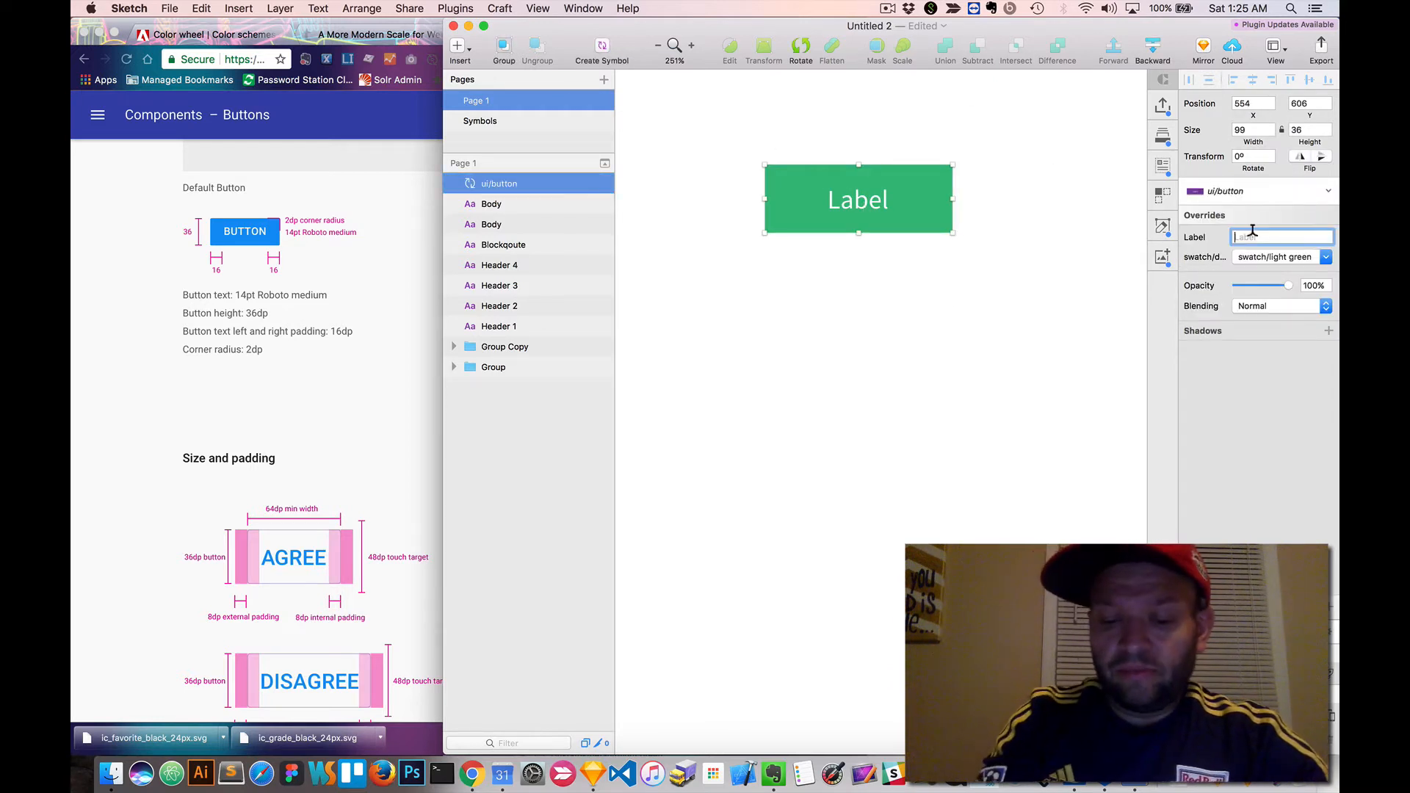
{"action": "key", "text": "Return"}
{"action": "left_click", "coordinate": [1126, 303]}
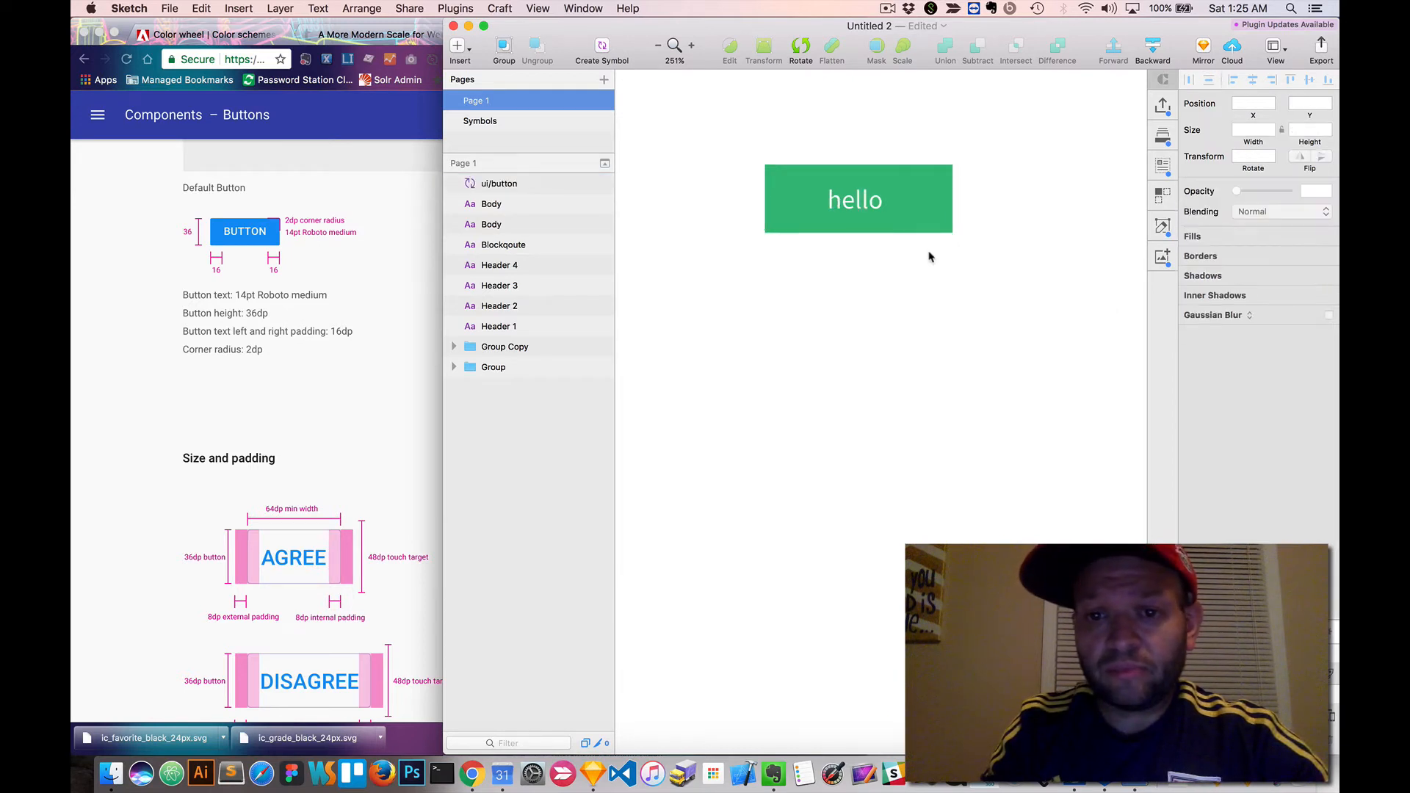
- Move the ui/button instance up to X 552, Y 561, and delete the trial copy placed below it
{"action": "scroll", "coordinate": [970, 309], "scroll_direction": "up", "scroll_amount": 1}
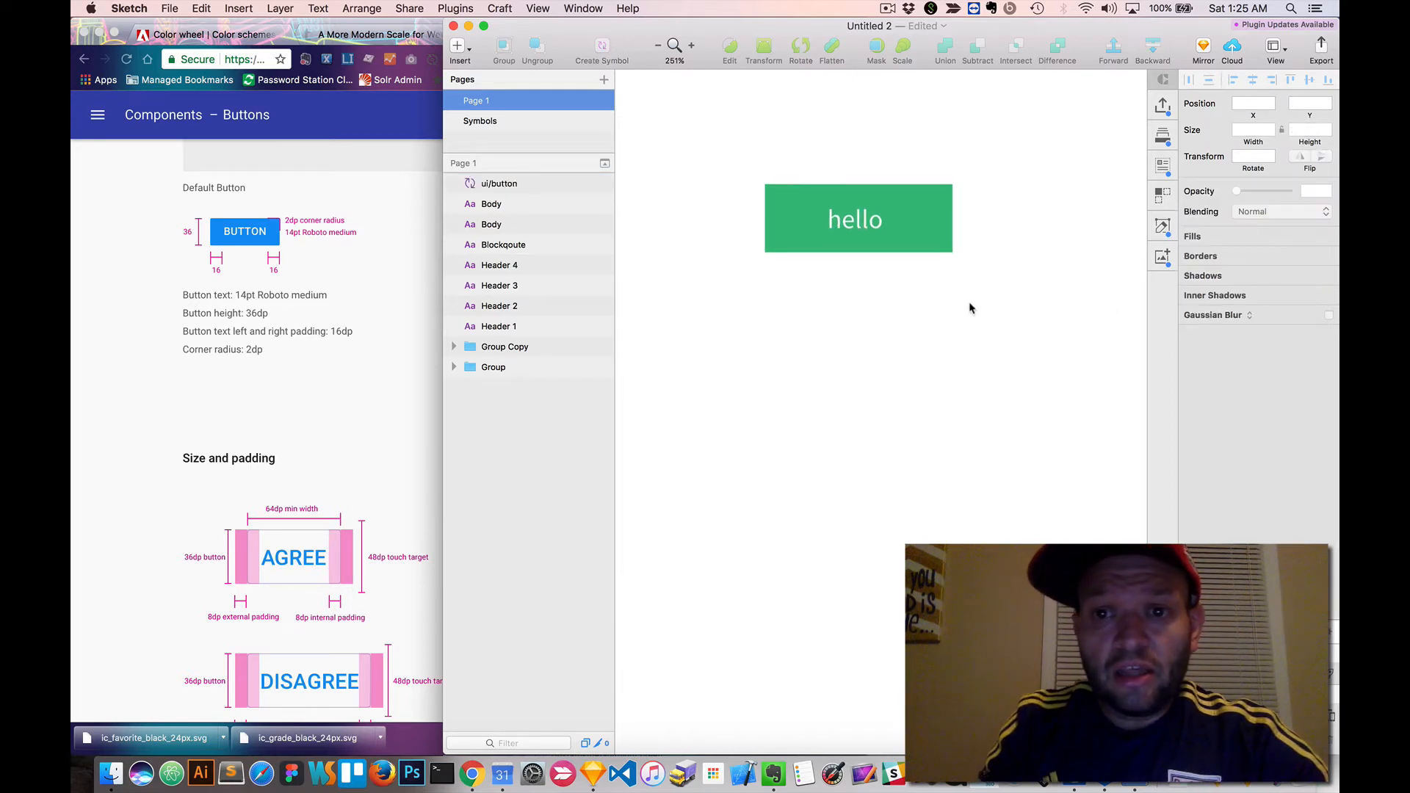
{"action": "scroll", "coordinate": [969, 308], "scroll_direction": "down", "scroll_amount": 3}
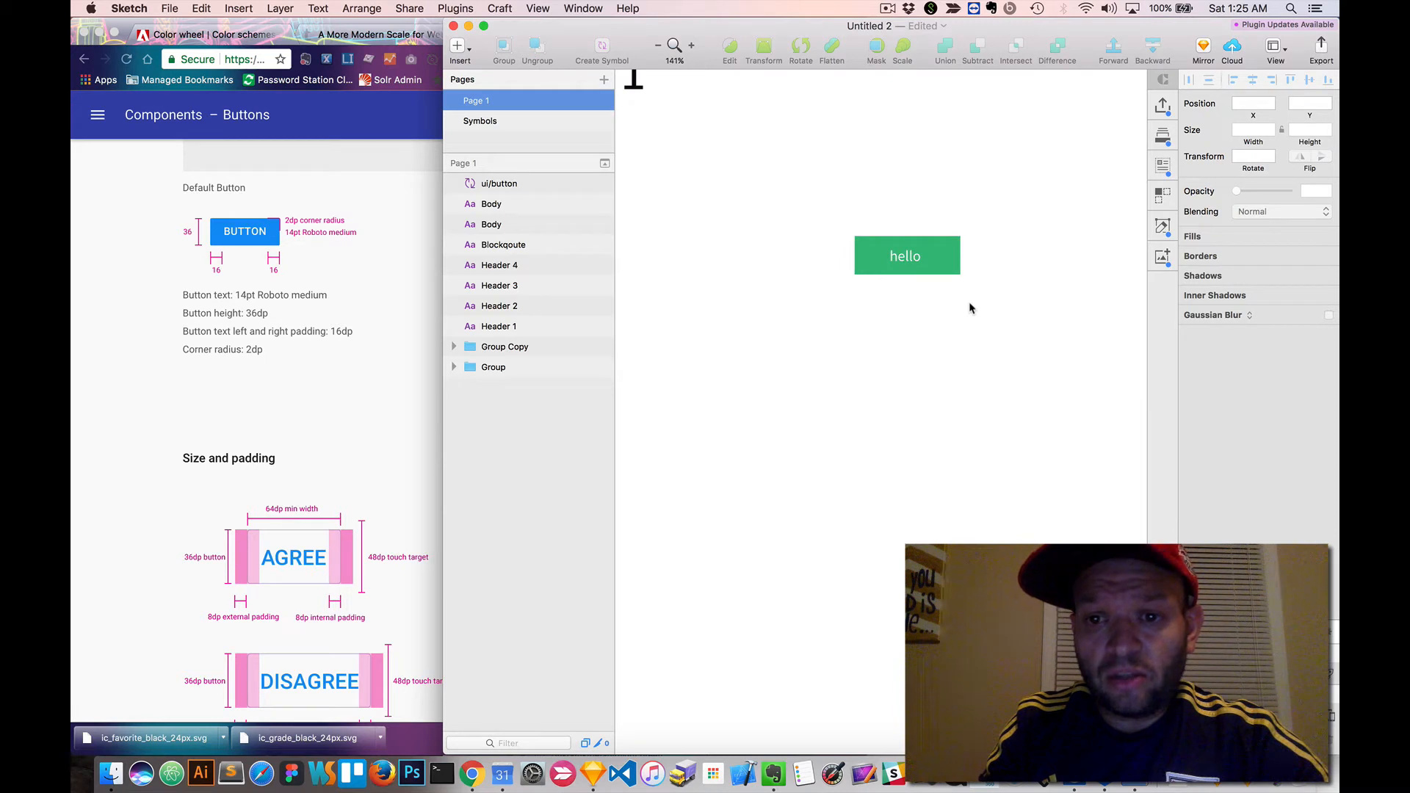
{"action": "scroll", "coordinate": [970, 308], "scroll_direction": "up", "scroll_amount": 3}
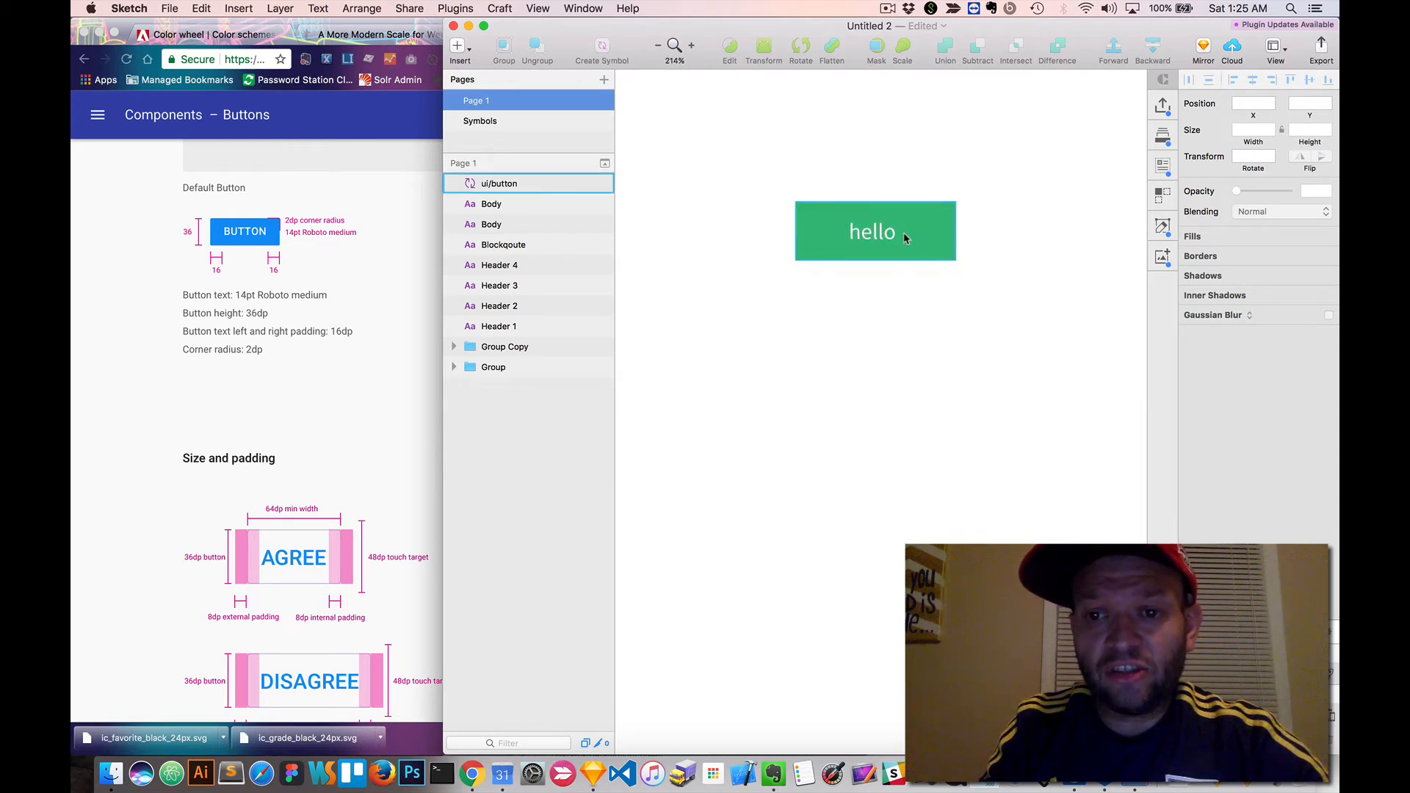
{"action": "left_click_drag", "start_coordinate": [903, 232], "coordinate": [901, 159]}
{"action": "left_click", "coordinate": [937, 245]}
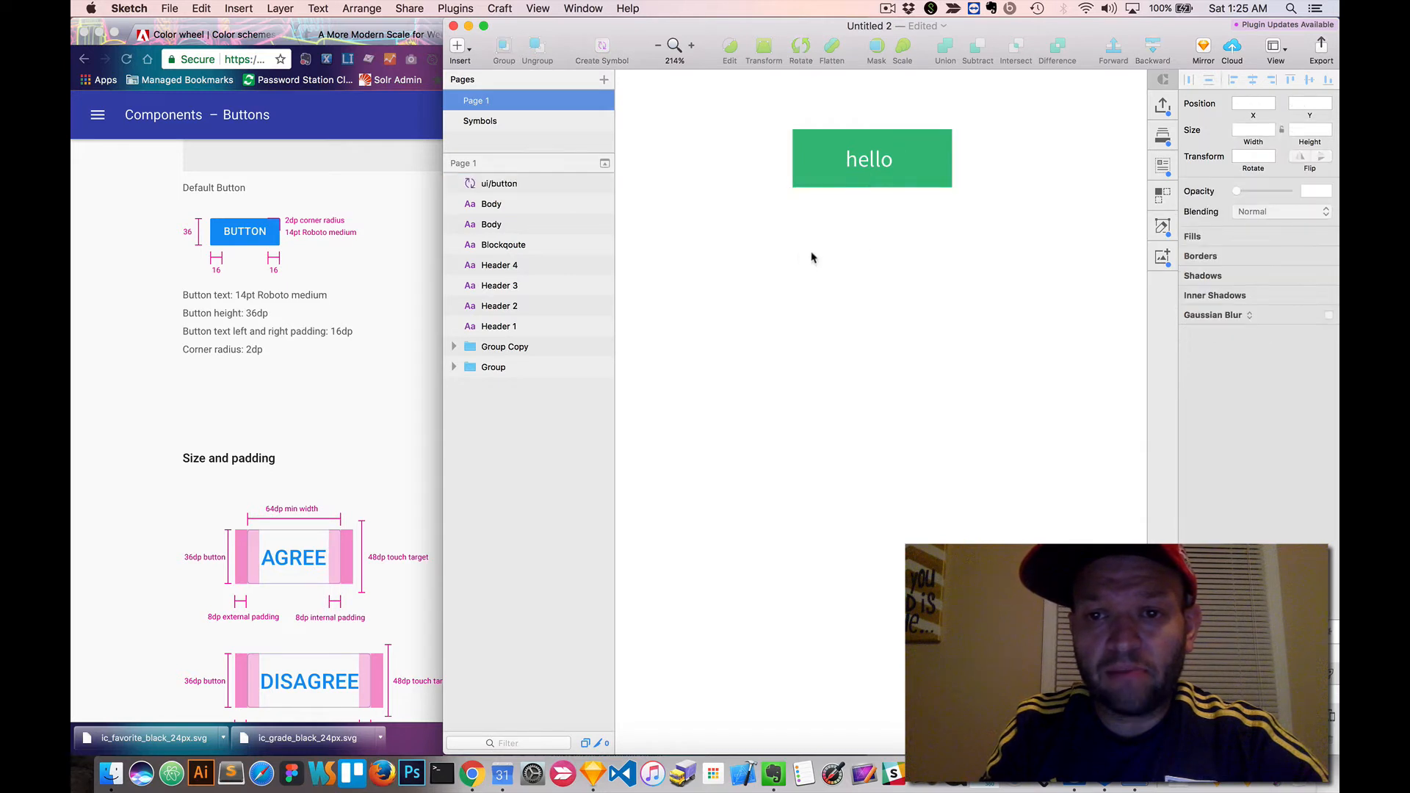
{"action": "scroll", "coordinate": [908, 218], "scroll_direction": "up", "scroll_amount": 1}
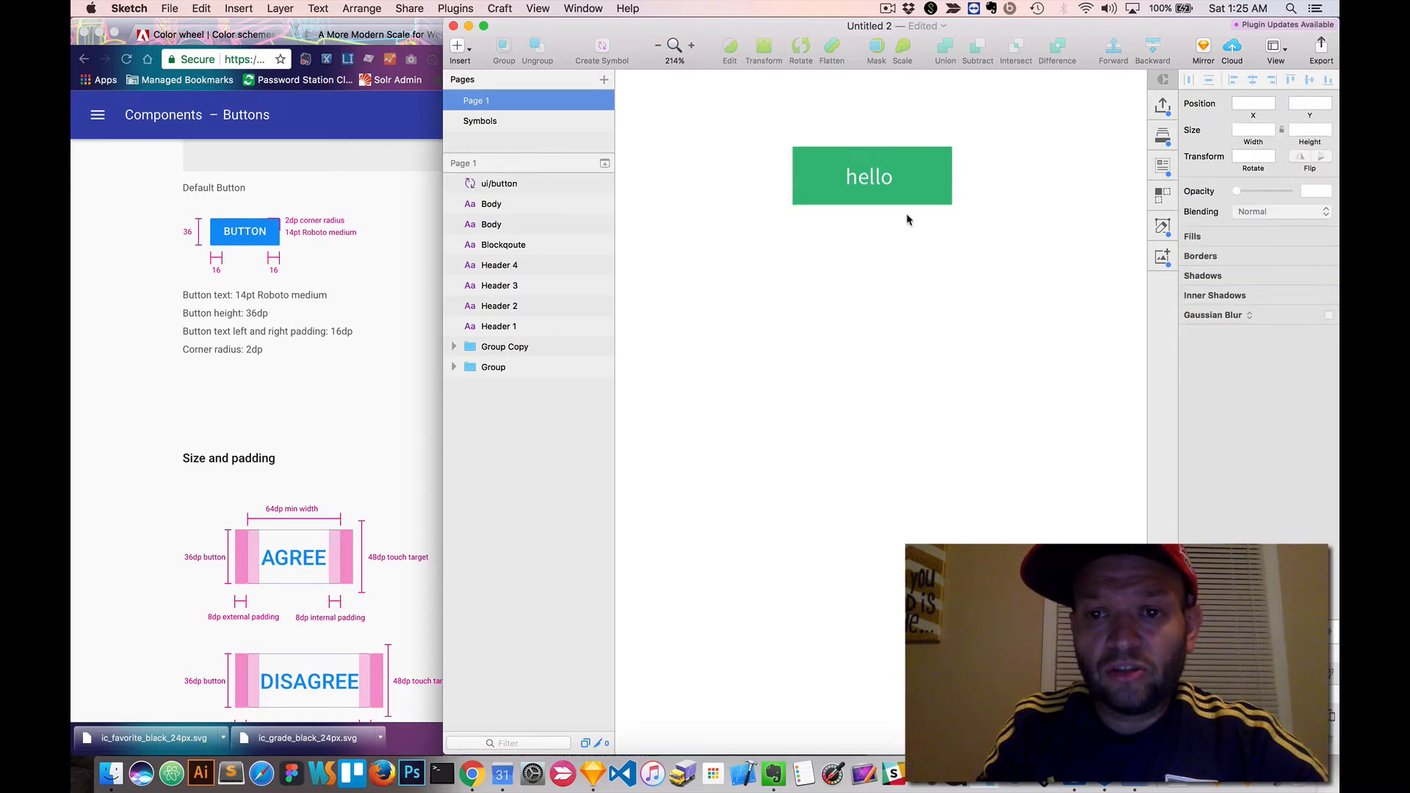
{"action": "left_click_drag", "start_coordinate": [932, 173], "coordinate": [929, 264]}
{"action": "key", "text": "Delete"}
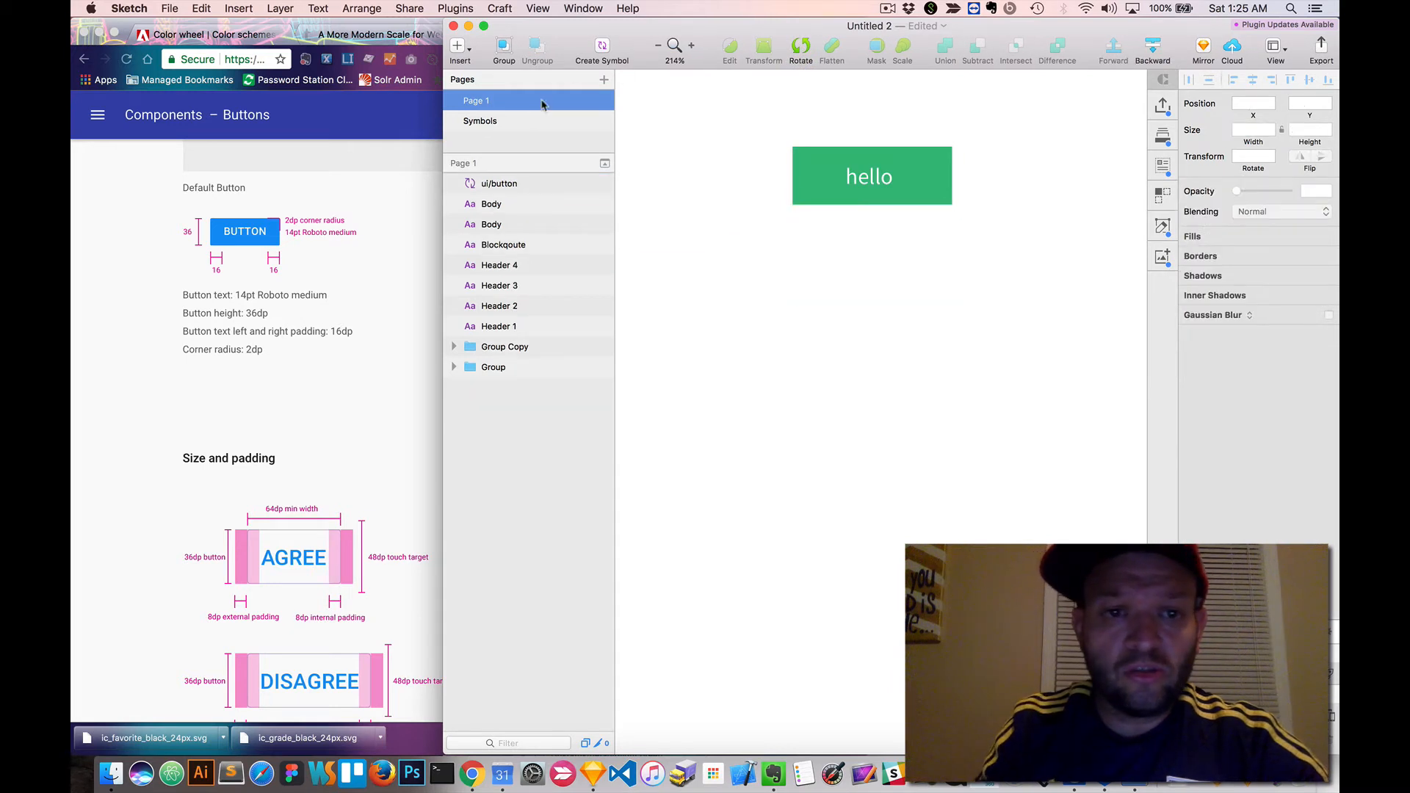
- Open the Symbols page and find the ui/button symbol past the row of swatches
{"action": "left_click", "coordinate": [480, 124]}
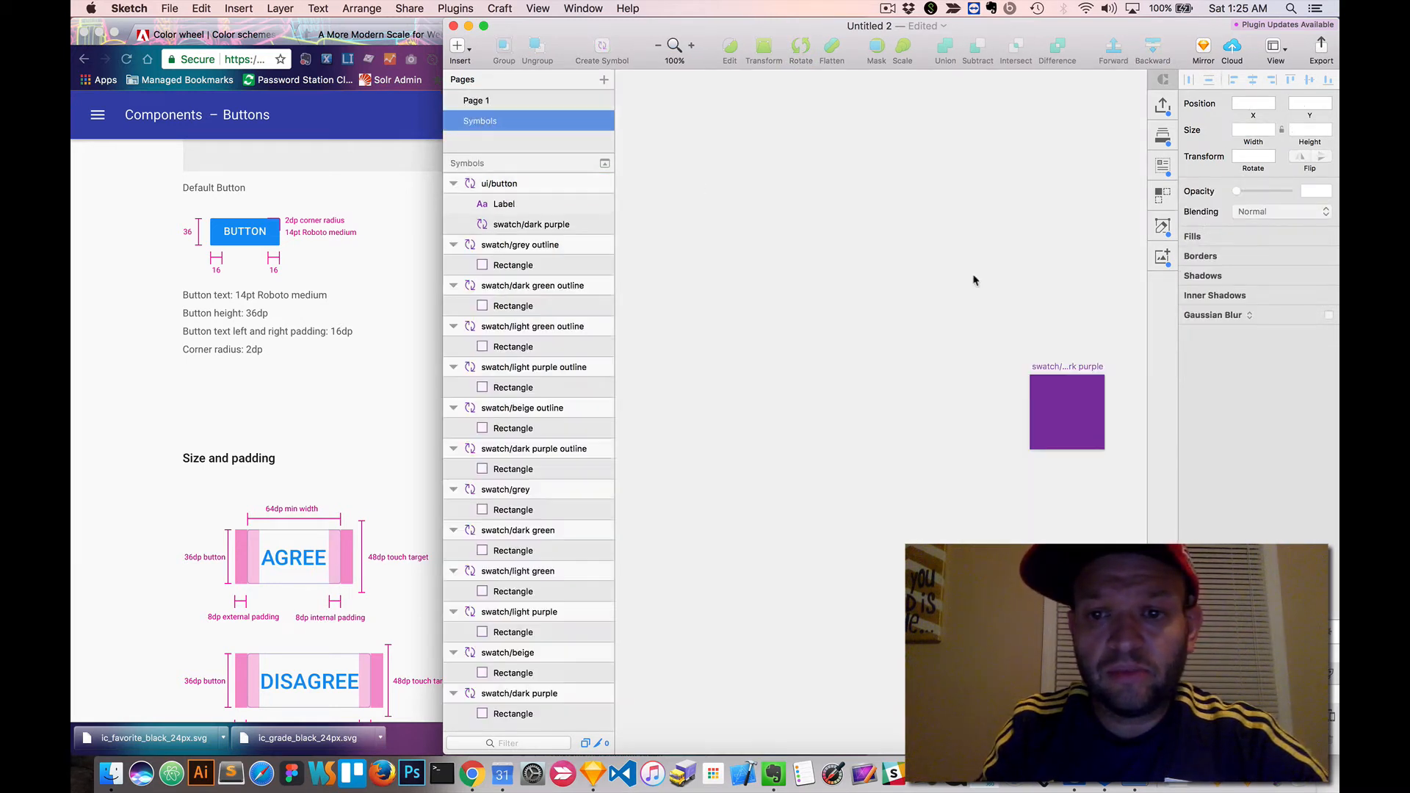
{"action": "scroll", "coordinate": [1044, 331], "scroll_direction": "right", "scroll_amount": 3}
{"action": "scroll", "coordinate": [1038, 335], "scroll_direction": "down", "scroll_amount": 3}
{"action": "scroll", "coordinate": [1038, 335], "scroll_direction": "right", "scroll_amount": 10}
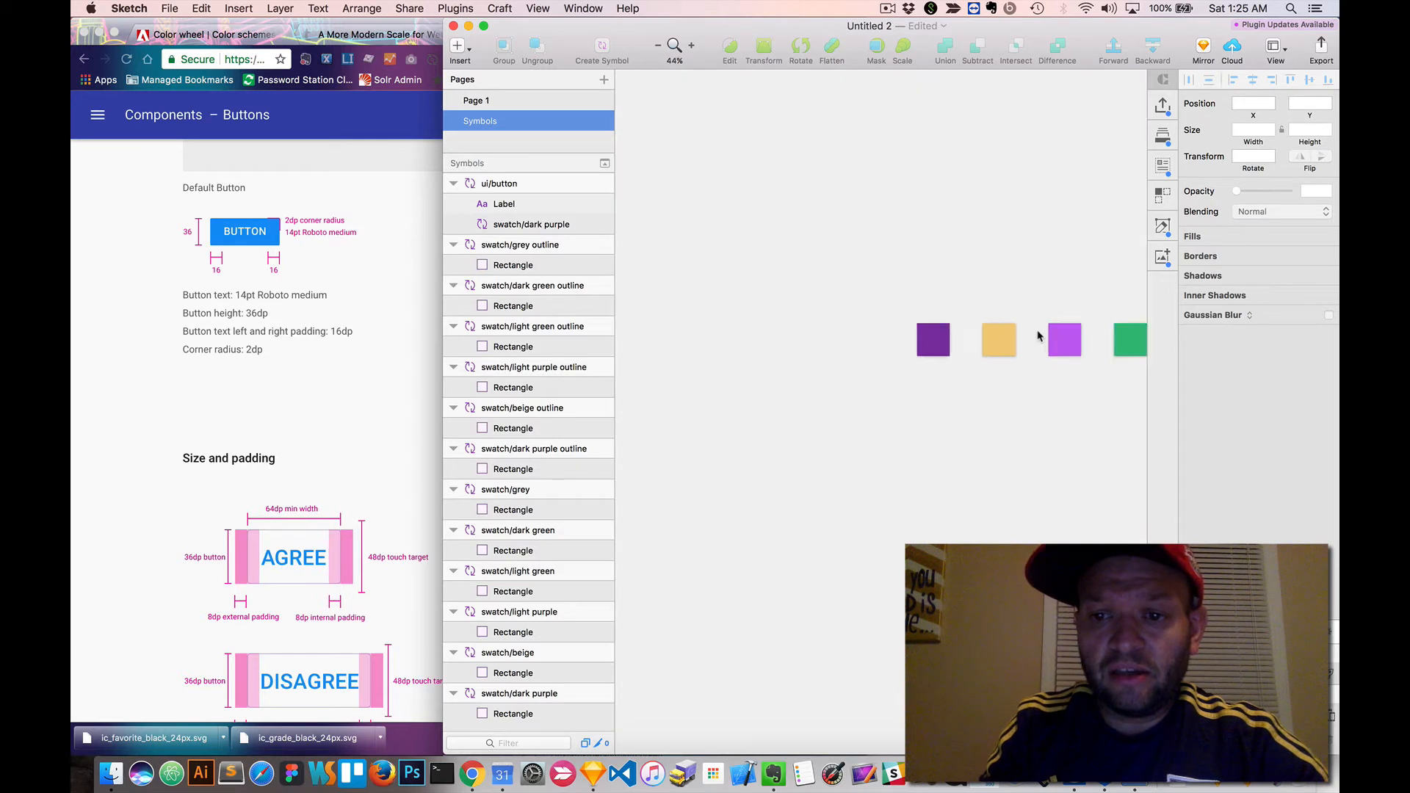
{"action": "scroll", "coordinate": [1038, 336], "scroll_direction": "down", "scroll_amount": 3}
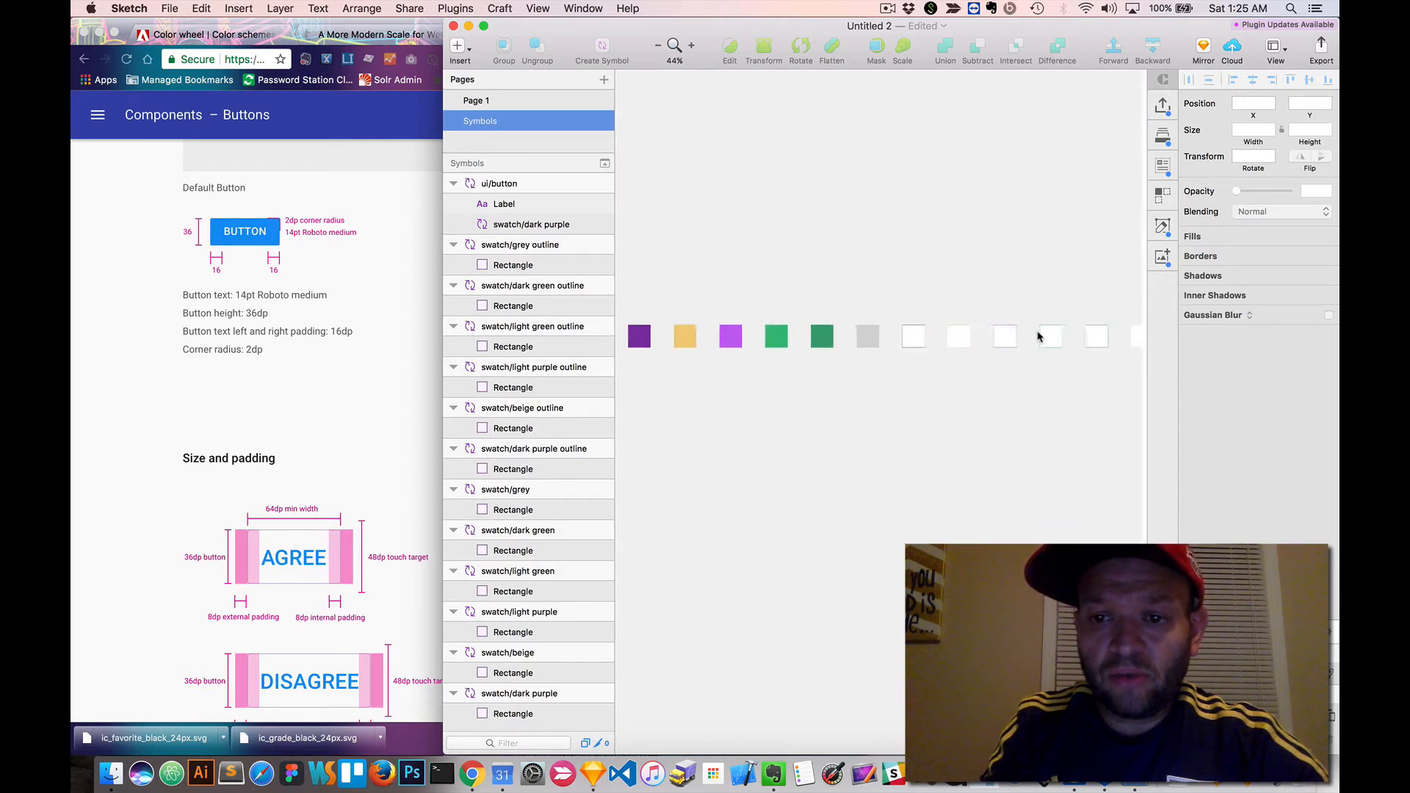
{"action": "scroll", "coordinate": [1040, 331], "scroll_direction": "right", "scroll_amount": 5}
{"action": "scroll", "coordinate": [946, 311], "scroll_direction": "up", "scroll_amount": 10}
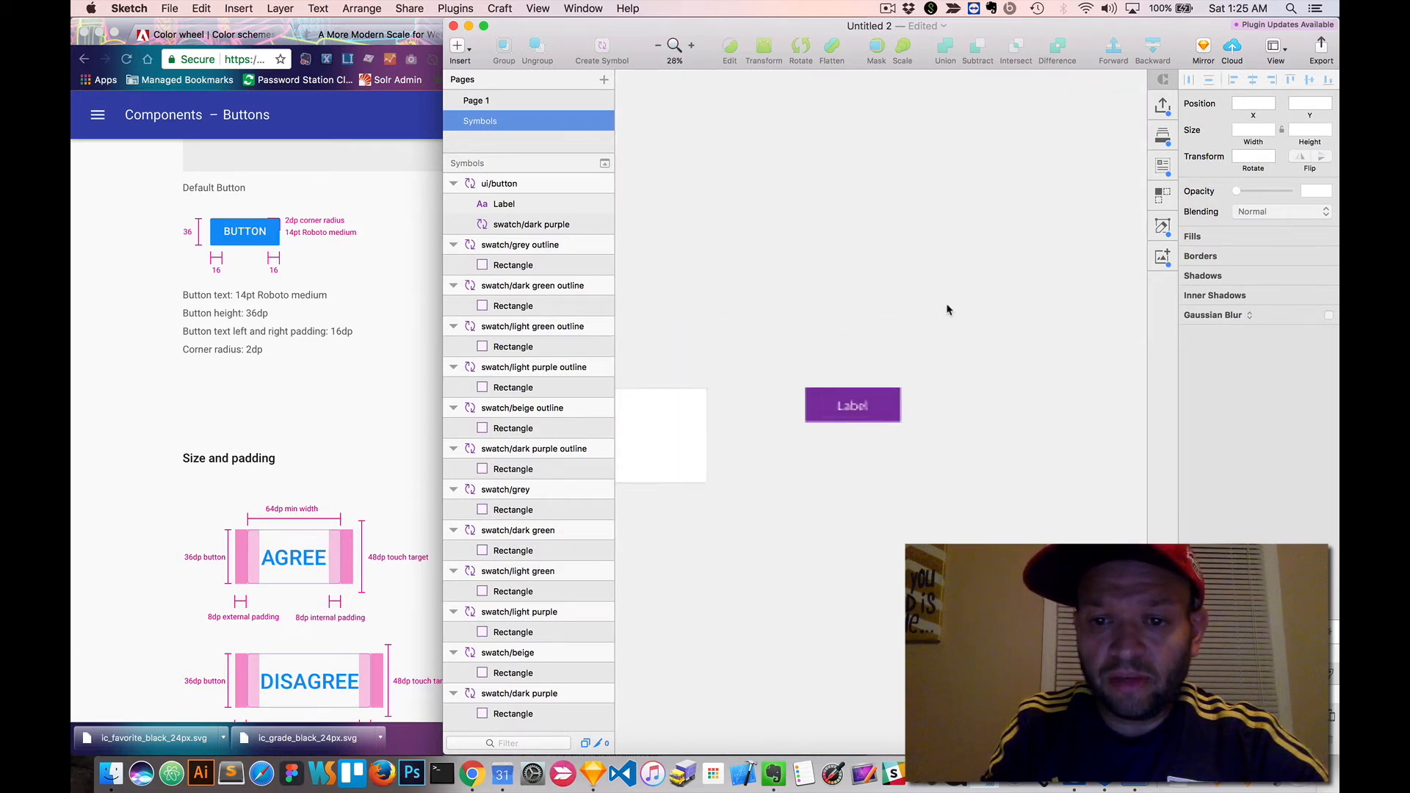
{"action": "scroll", "coordinate": [928, 325], "scroll_direction": "down", "scroll_amount": 2}
{"action": "scroll", "coordinate": [929, 325], "scroll_direction": "left", "scroll_amount": 1}
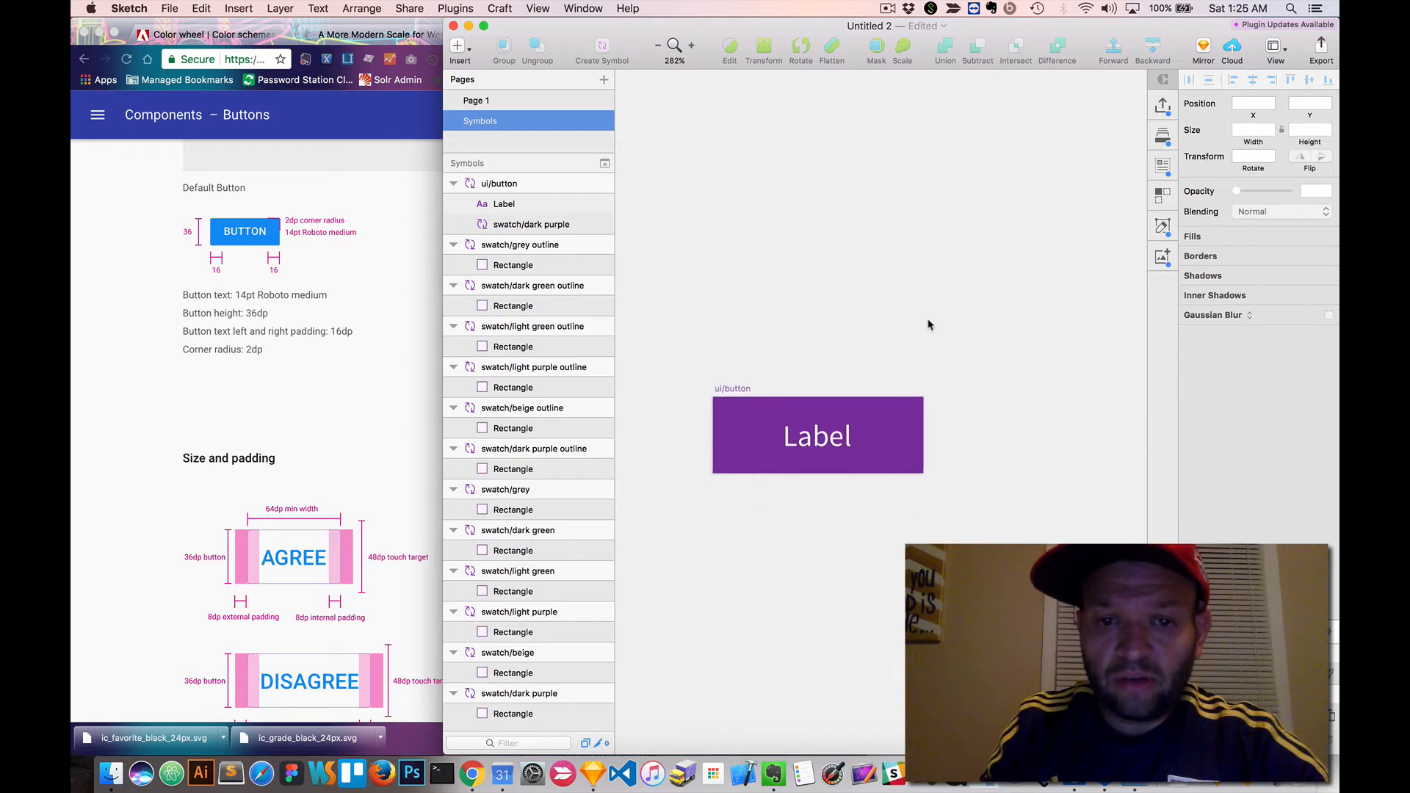
{"action": "left_click", "coordinate": [733, 391]}
{"action": "scroll", "coordinate": [835, 440], "scroll_direction": "left", "scroll_amount": 2}
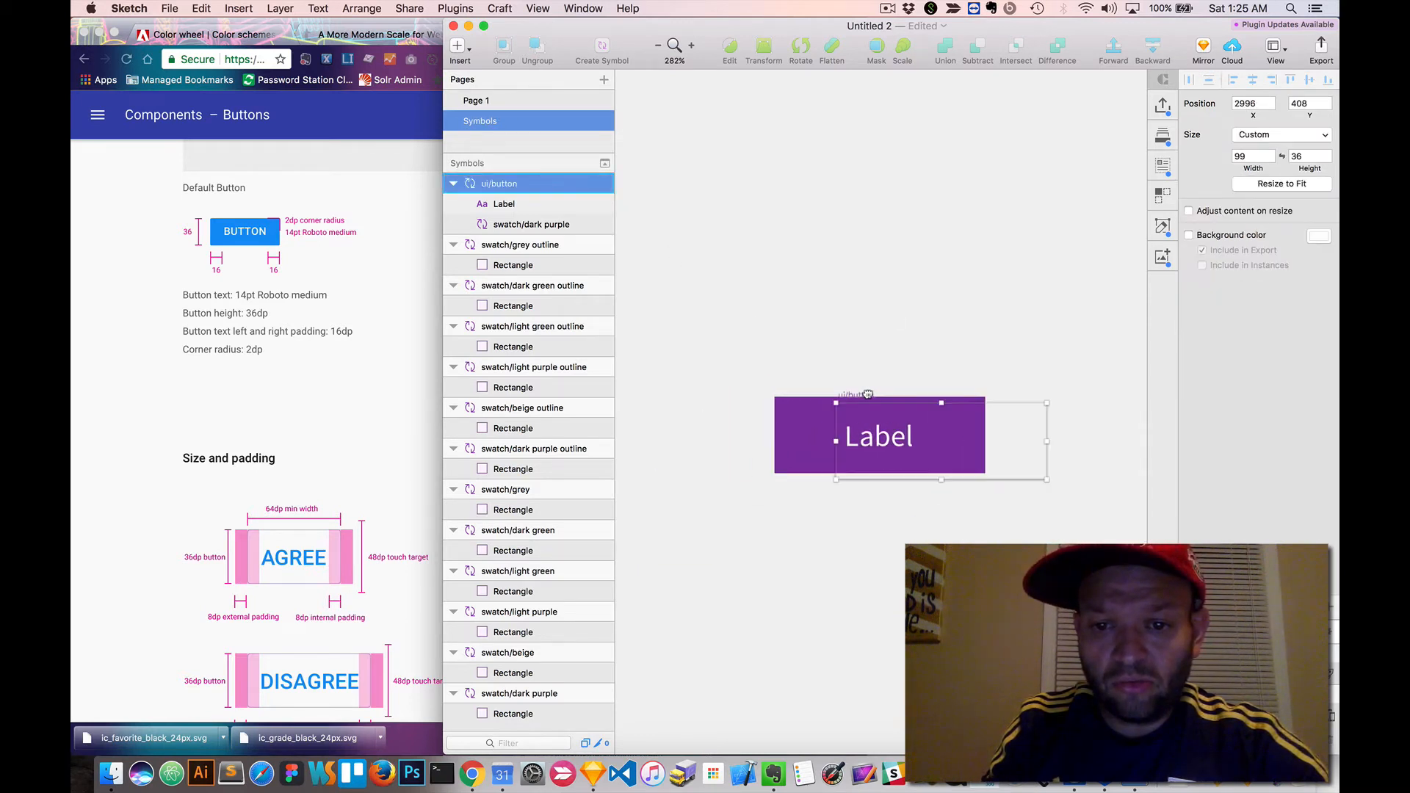
{"action": "left_click_drag", "start_coordinate": [703, 380], "coordinate": [698, 384]}
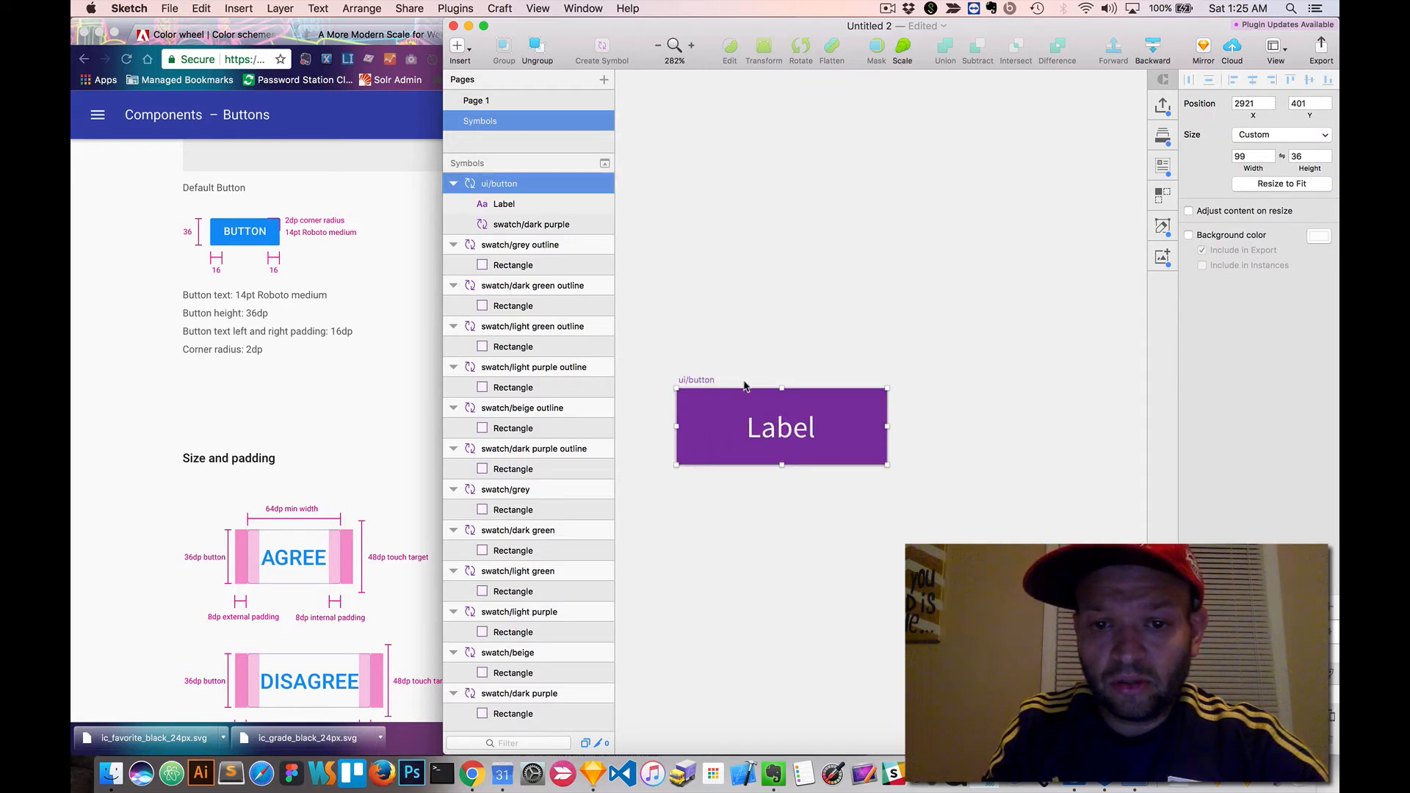
{"action": "key", "text": "super+z"}
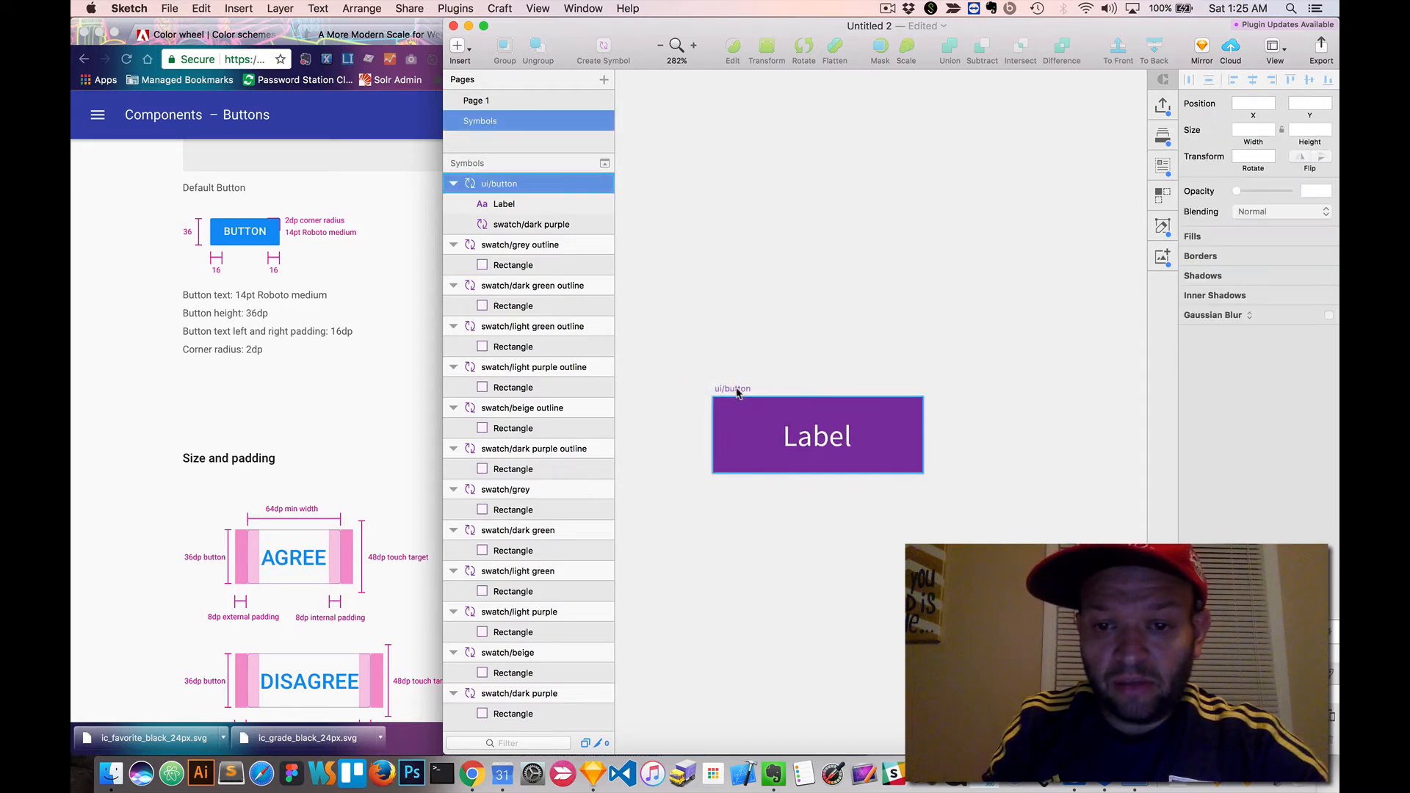
- Duplicate the ui/button symbol beside the original at X 3056, Y 405 and rename the copy ui/icon button
{"action": "left_click_drag", "start_coordinate": [729, 387], "coordinate": [986, 394]}
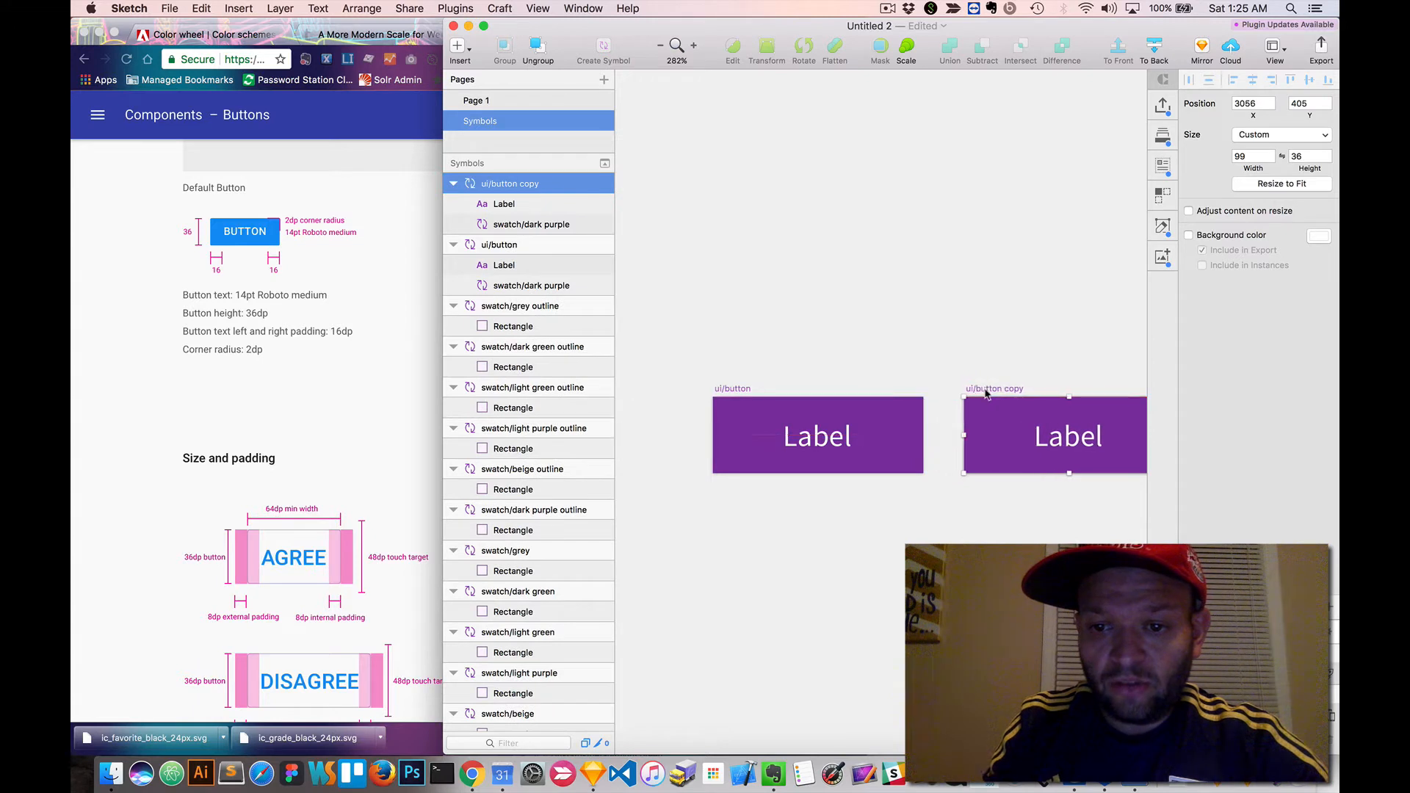
{"action": "double_click", "coordinate": [518, 184]}
{"action": "double_click", "coordinate": [528, 183]}
{"action": "key", "text": "BackSpace"}
{"action": "key", "text": "BackSpace"}
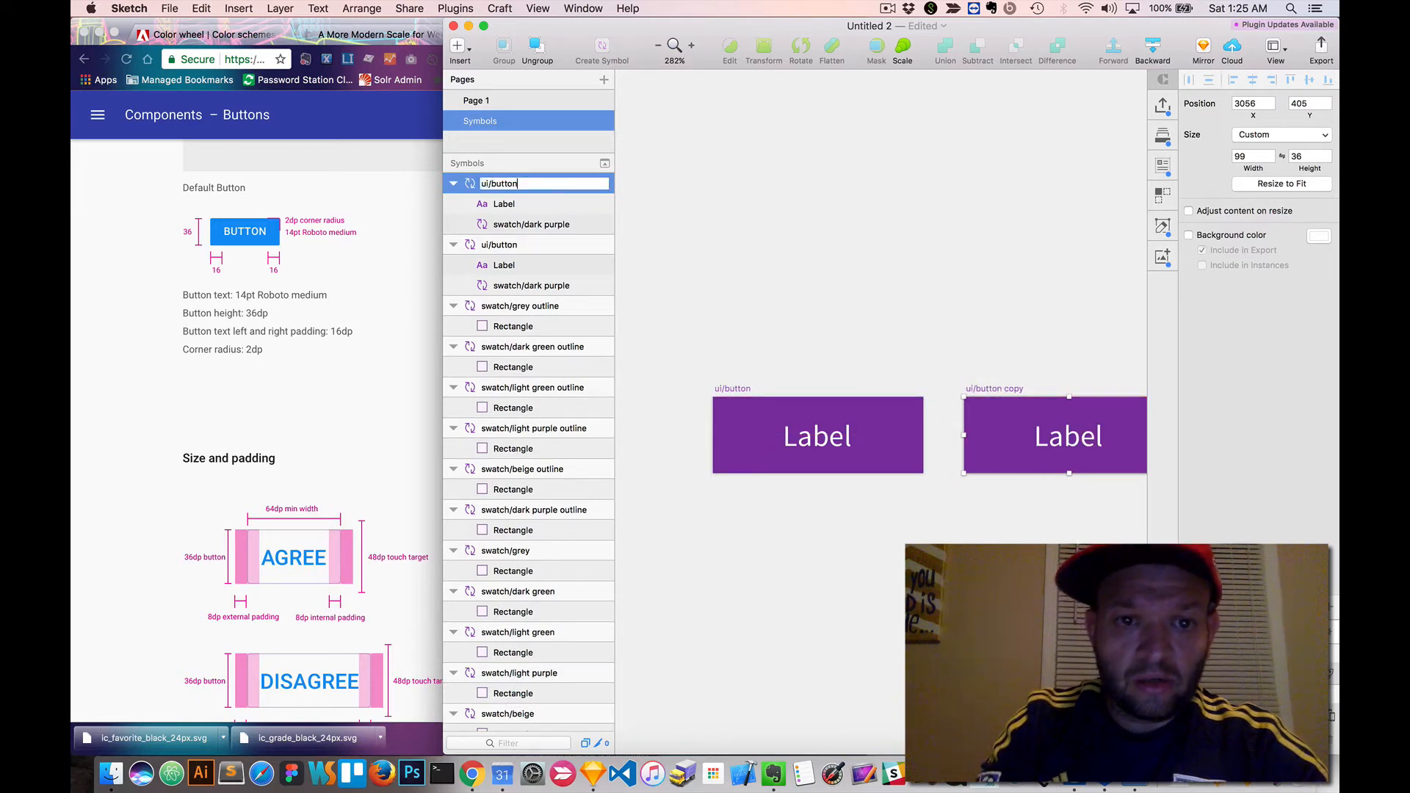
{"action": "type", "text": "ico"}
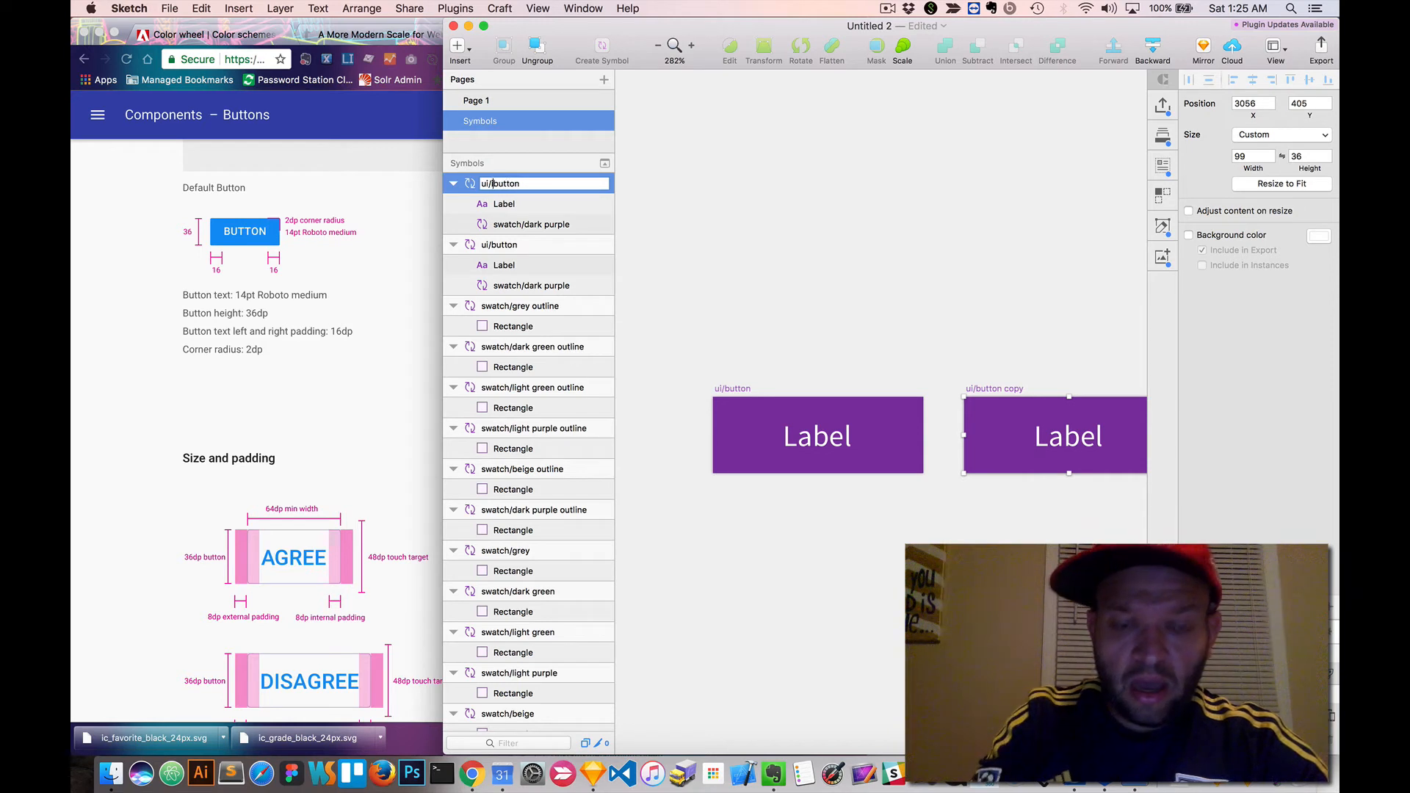
{"action": "type", "text": "n"}
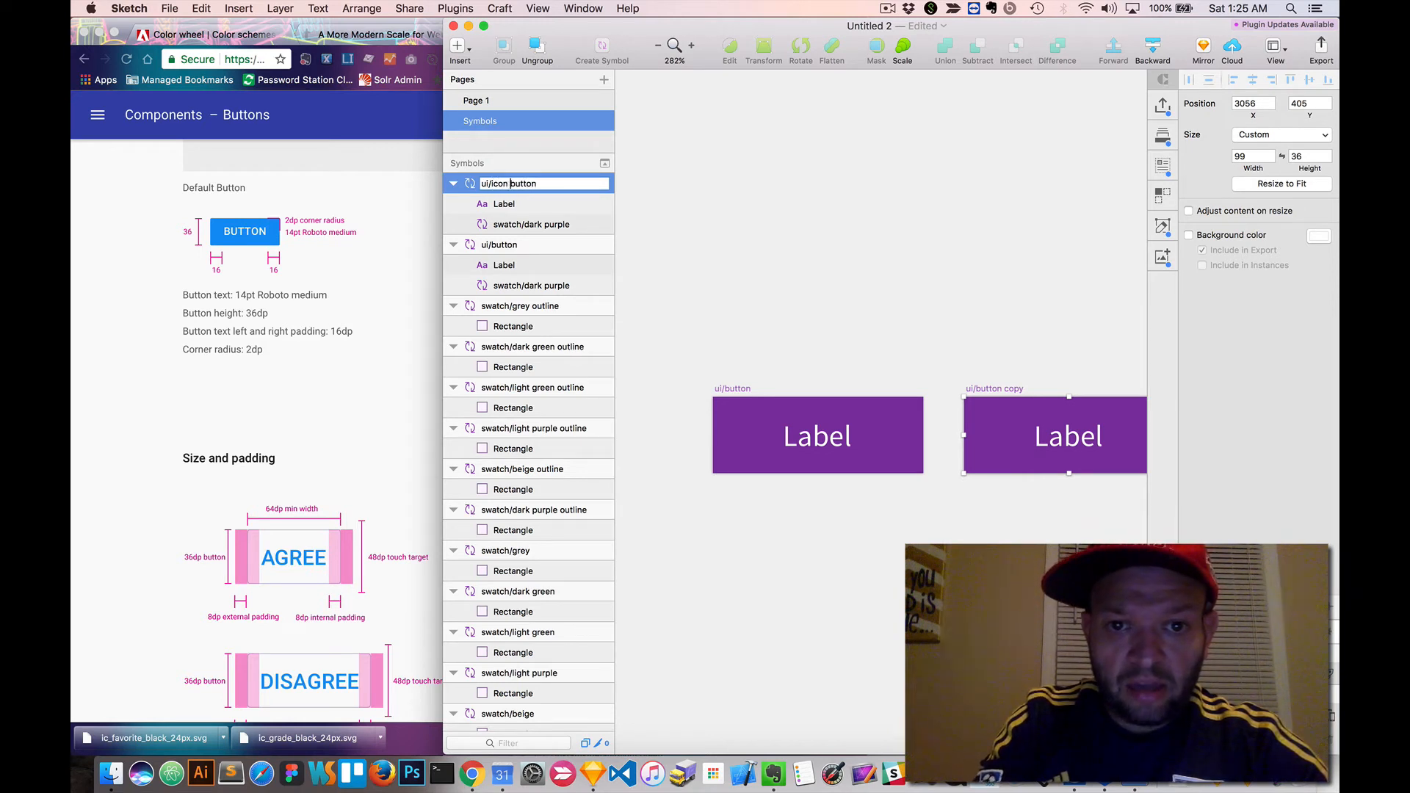
{"action": "key", "text": "Return"}
{"action": "left_click", "coordinate": [818, 224]}
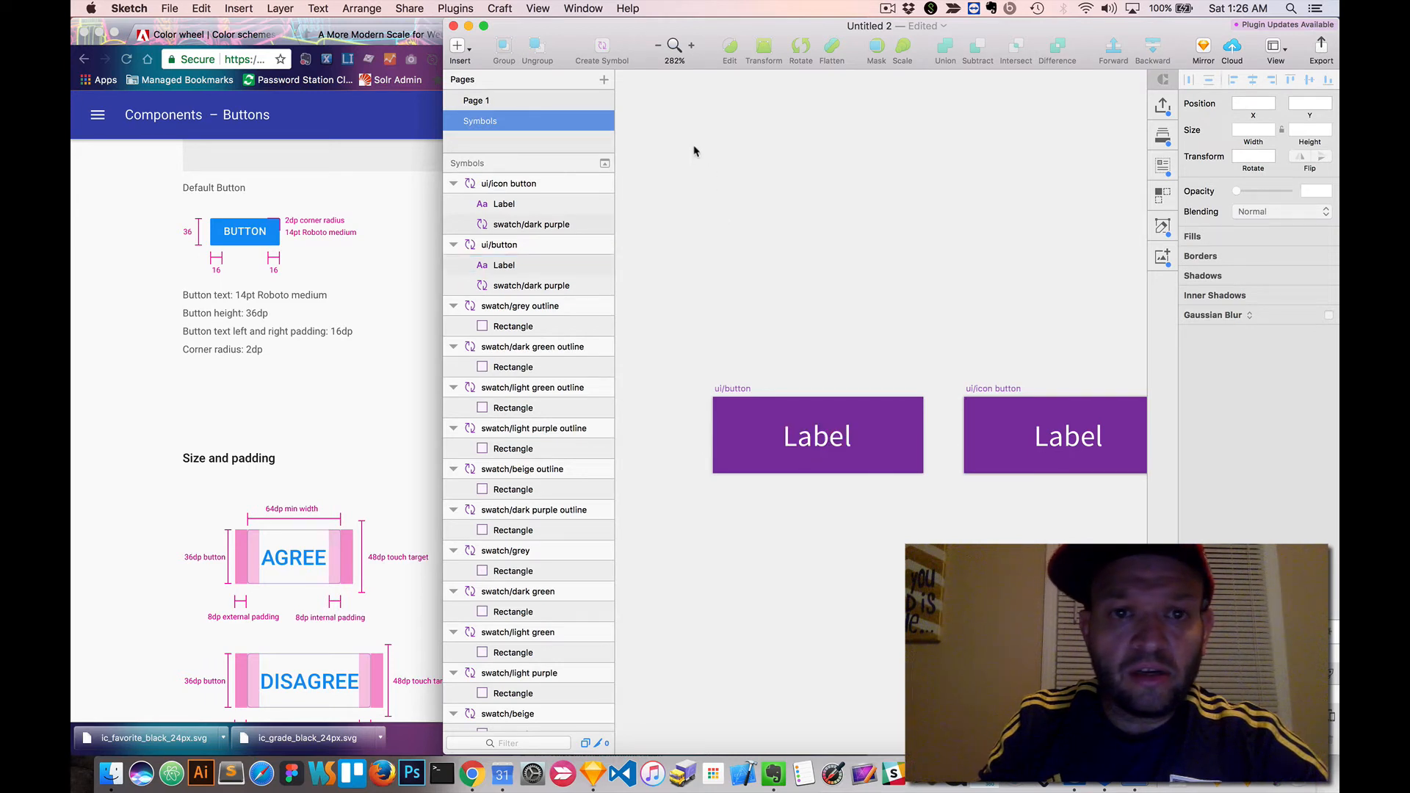
- Override the label text of the green ui/button instance on Page 1 with "This is my lable"
{"action": "left_click", "coordinate": [478, 105]}
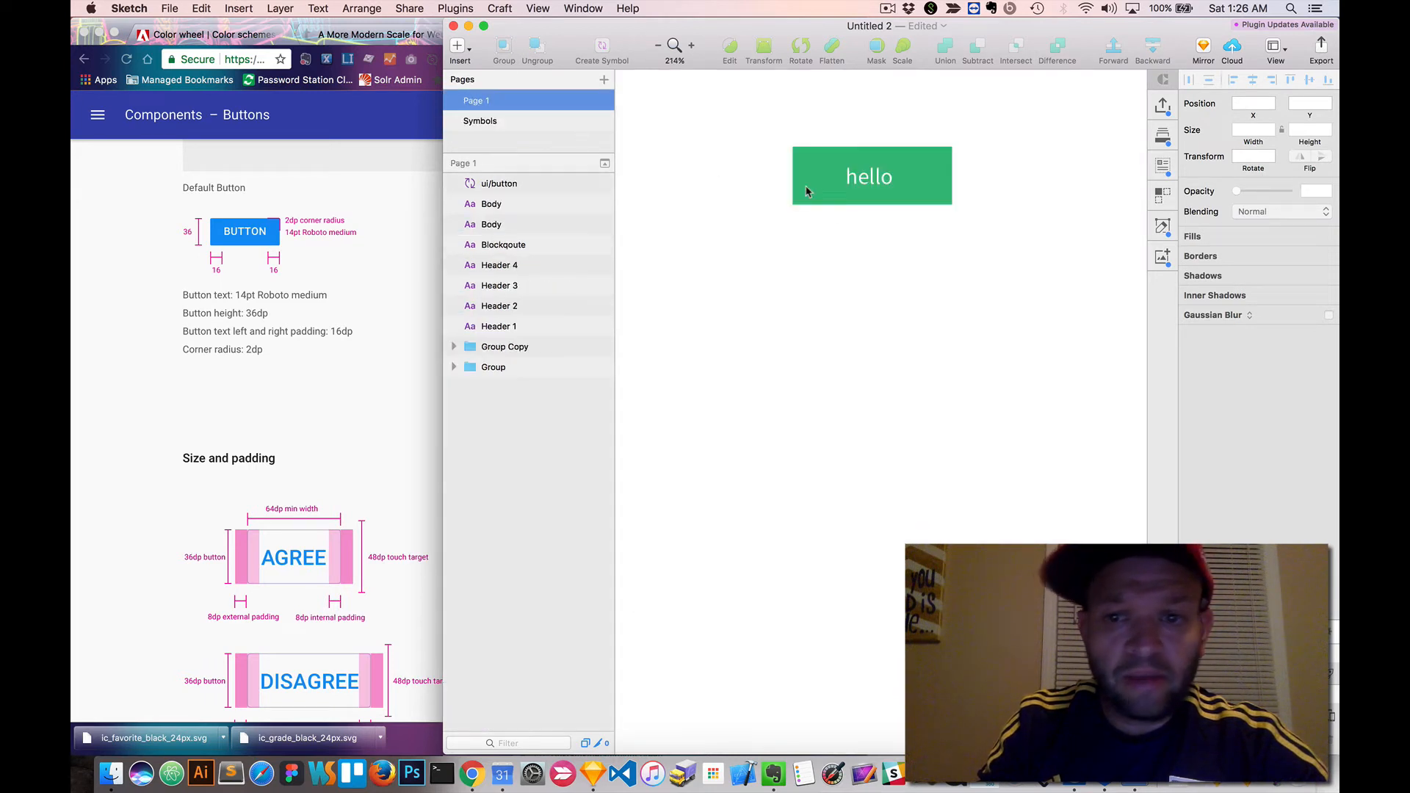
{"action": "left_click", "coordinate": [887, 178]}
{"action": "double_click", "coordinate": [1250, 236]}
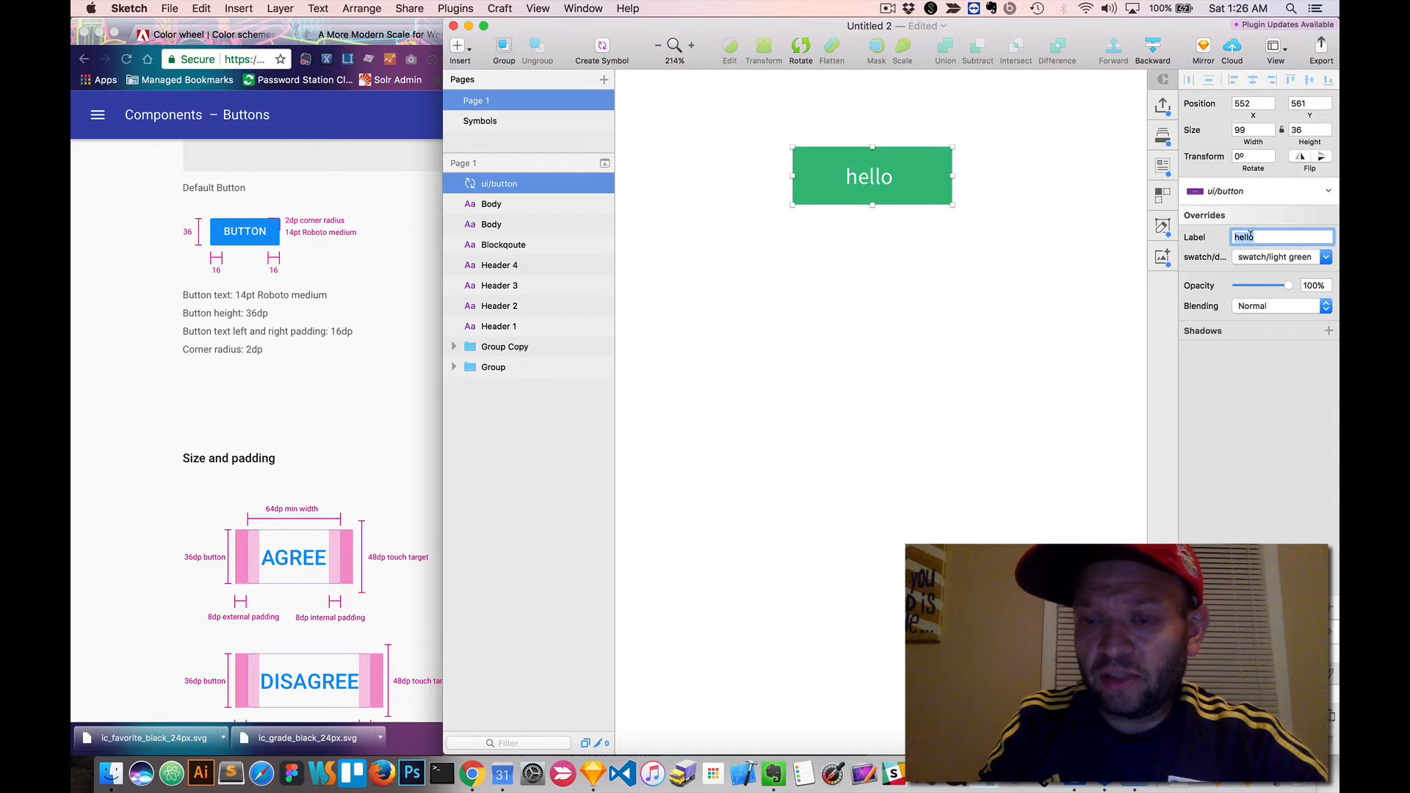
{"action": "type", "text": "This"}
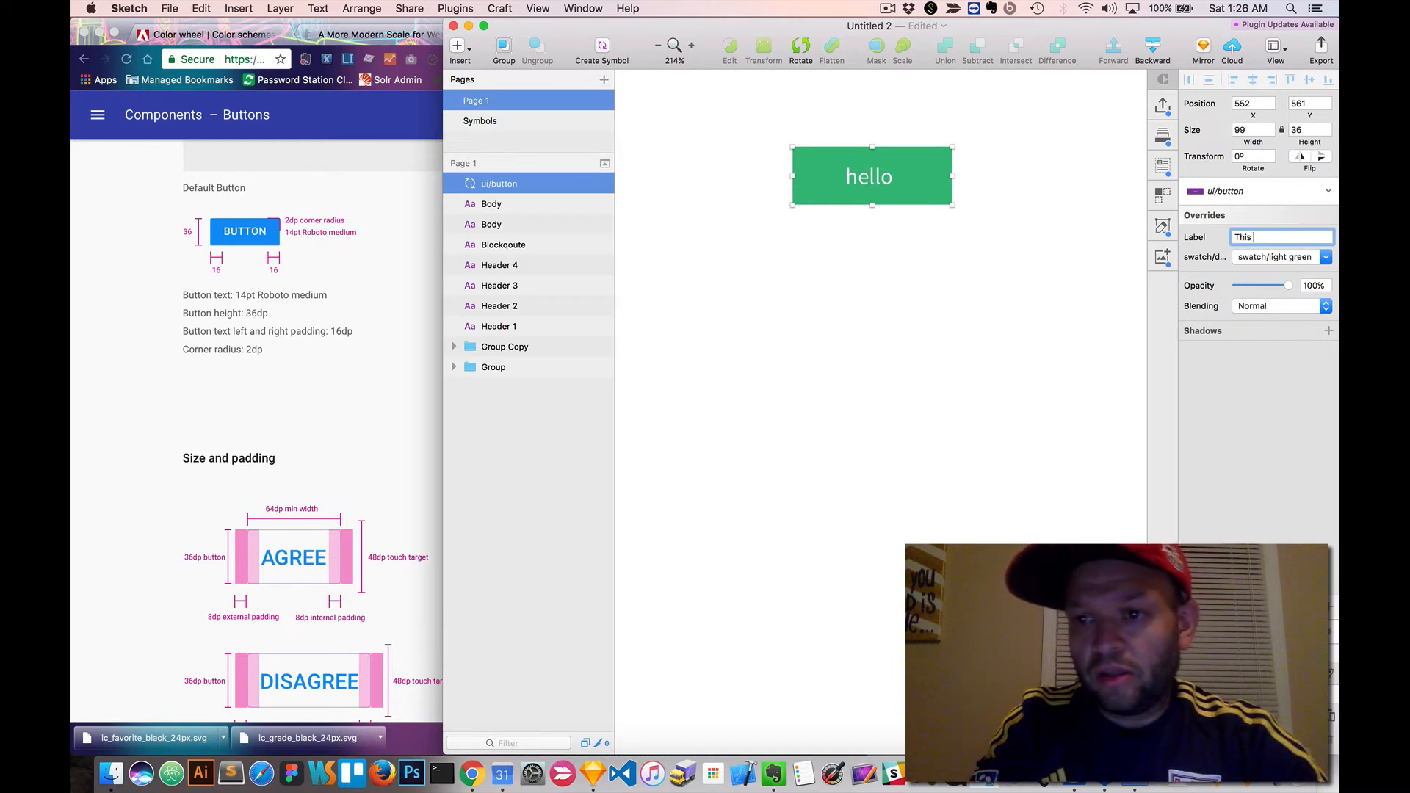
{"action": "type", "text": " is my lable"}
{"action": "key", "text": "Return"}
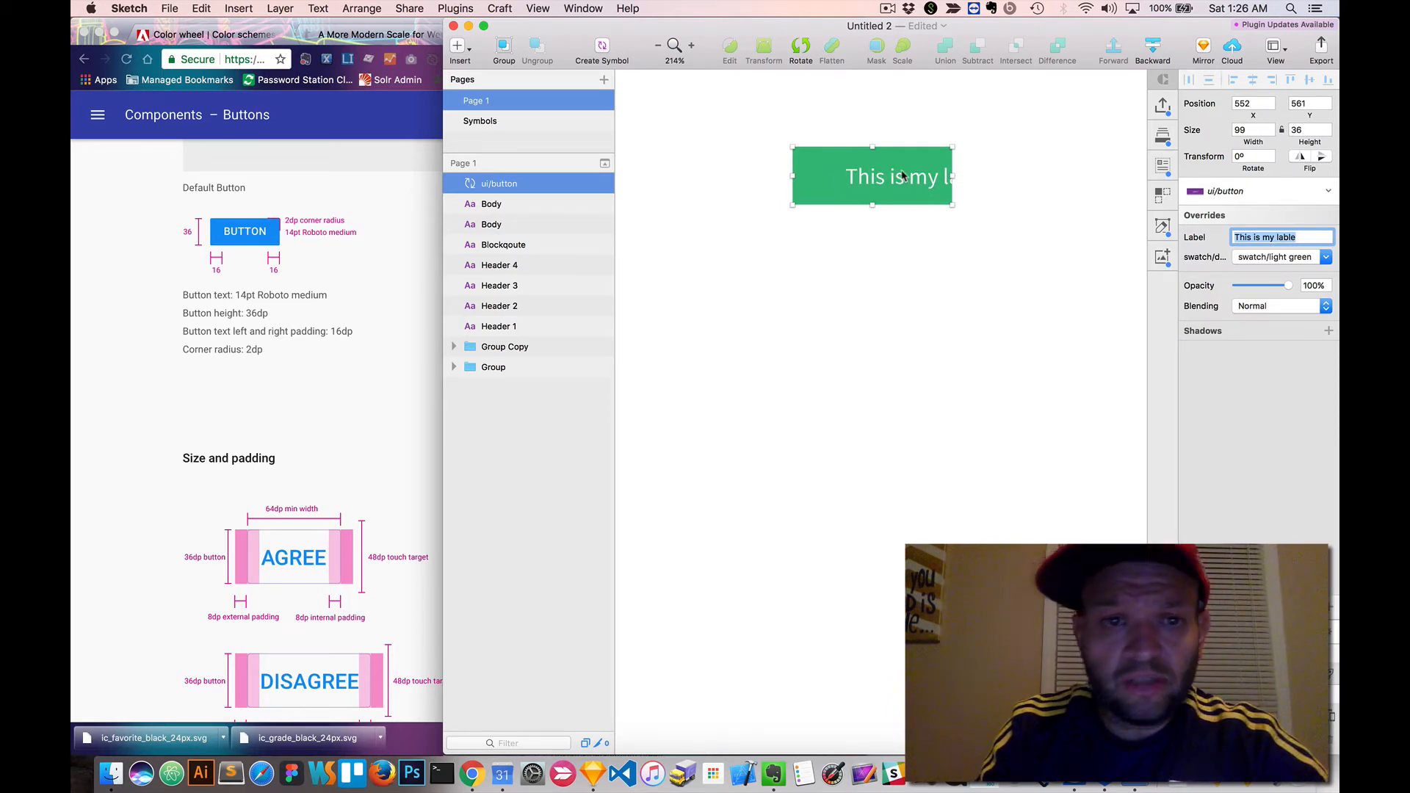
- Stretch the label's text box in the ui/button symbol across the full button, to X 0 and width 99
{"action": "left_click", "coordinate": [482, 121]}
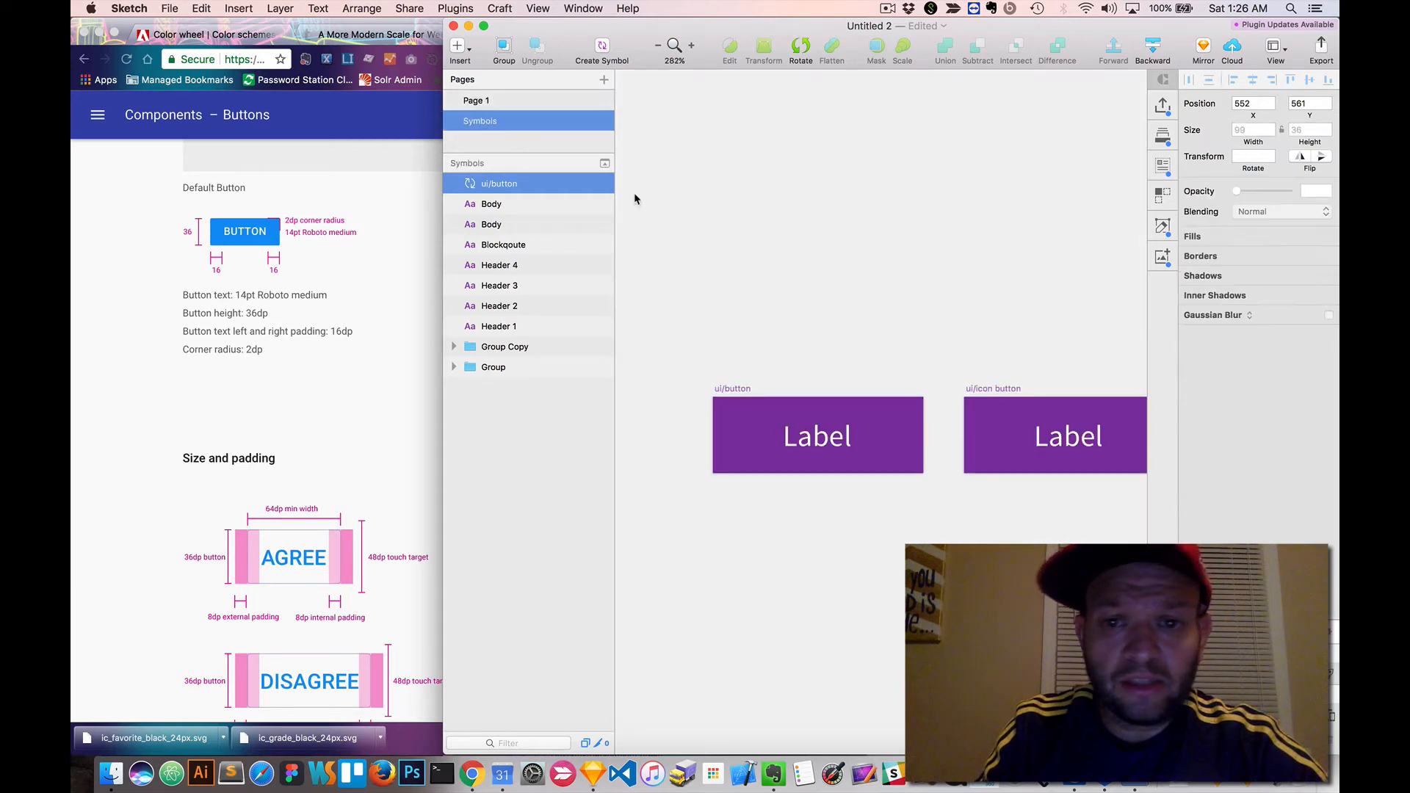
{"action": "left_click", "coordinate": [821, 419]}
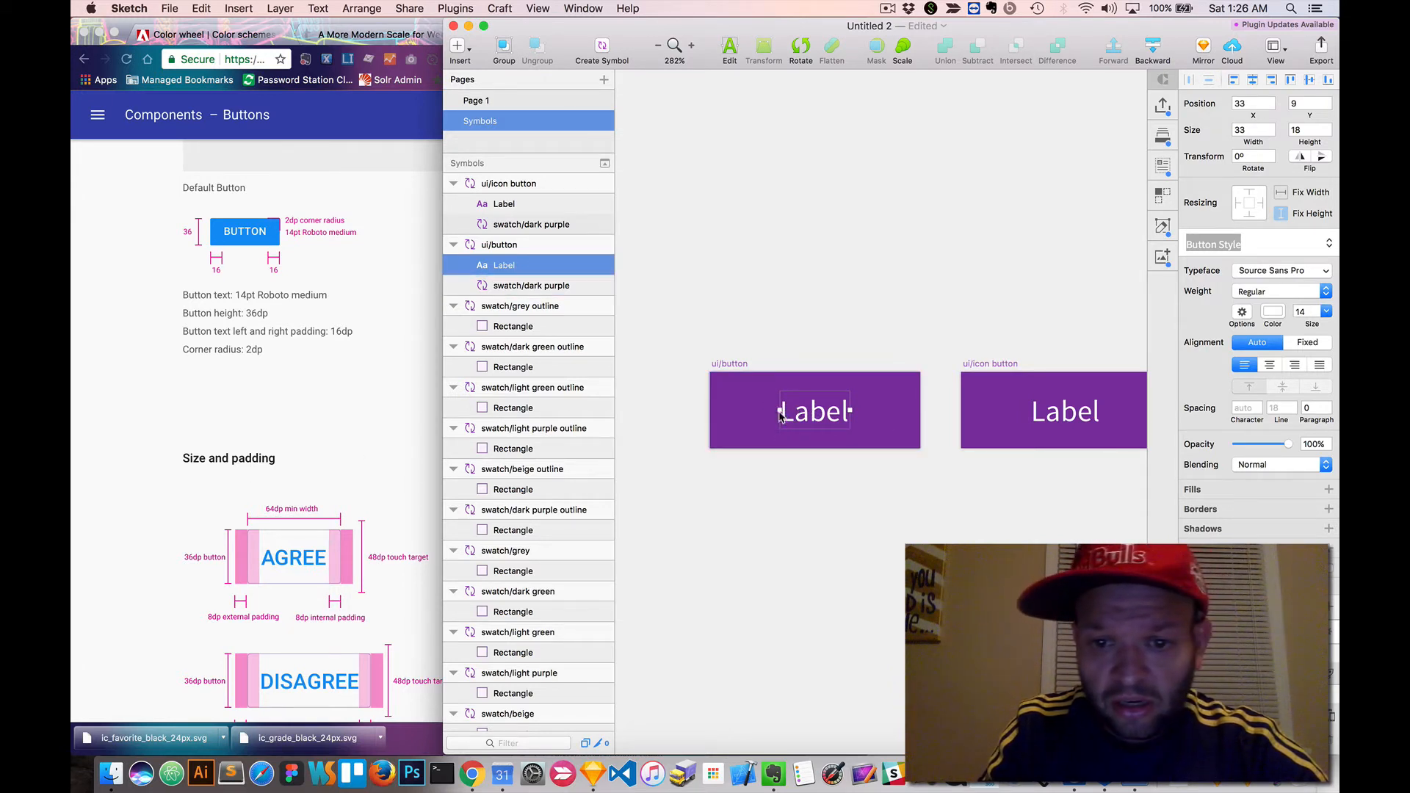
{"action": "left_click", "coordinate": [1240, 103]}
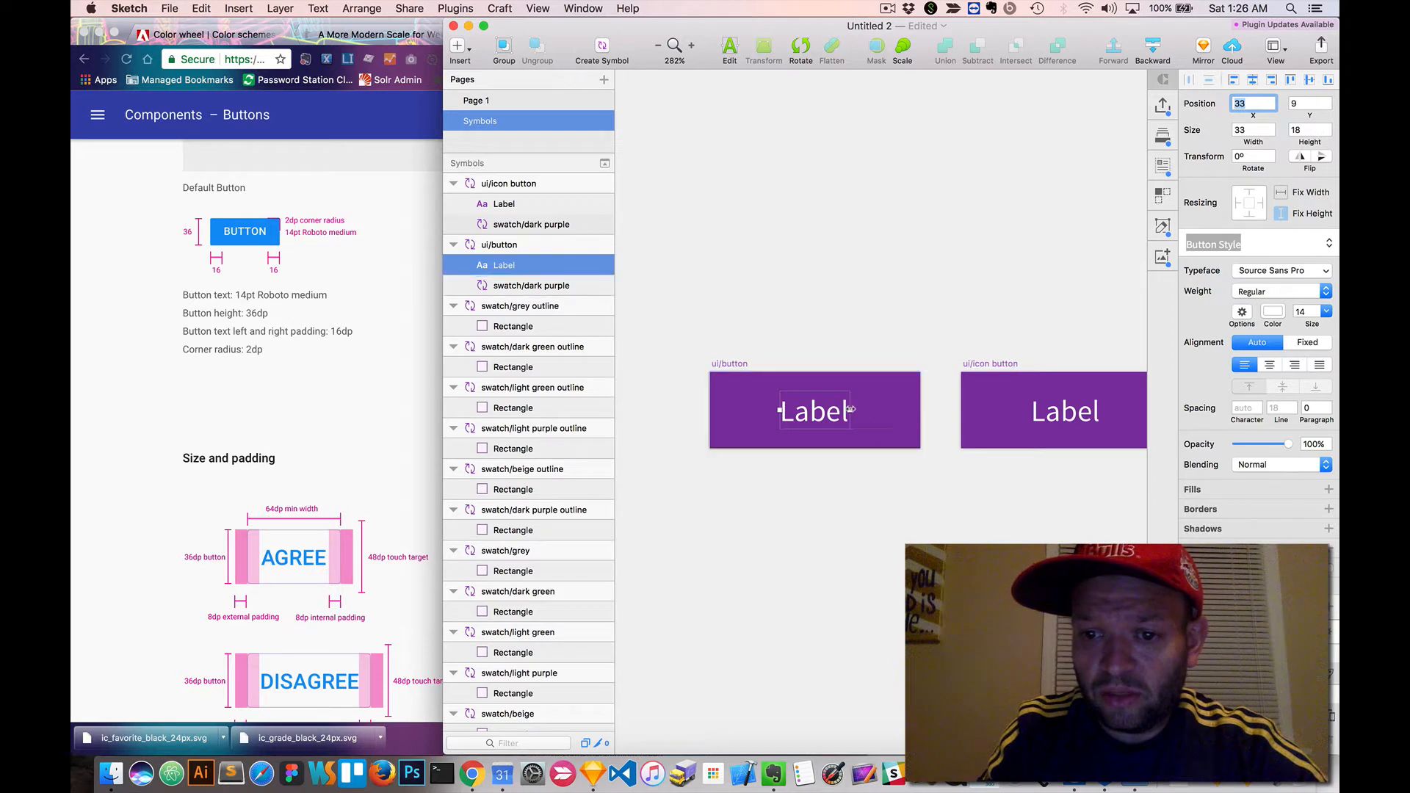
{"action": "left_click_drag", "start_coordinate": [852, 409], "coordinate": [922, 417]}
{"action": "left_click_drag", "start_coordinate": [775, 410], "coordinate": [708, 412]}
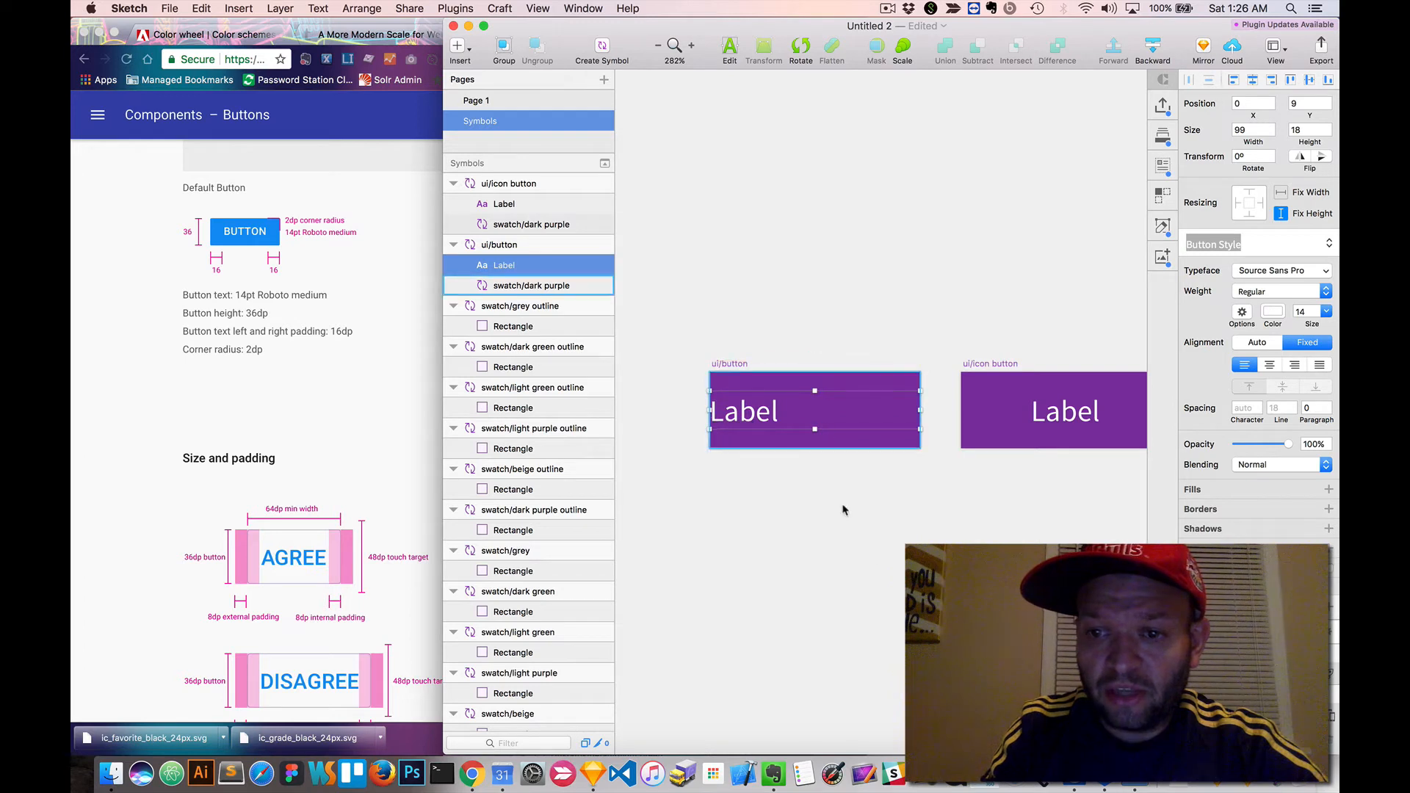
- Set the X position of the ui/button symbol's label to 16
{"action": "left_click", "coordinate": [1247, 103]}
{"action": "key", "text": "BackSpace"}
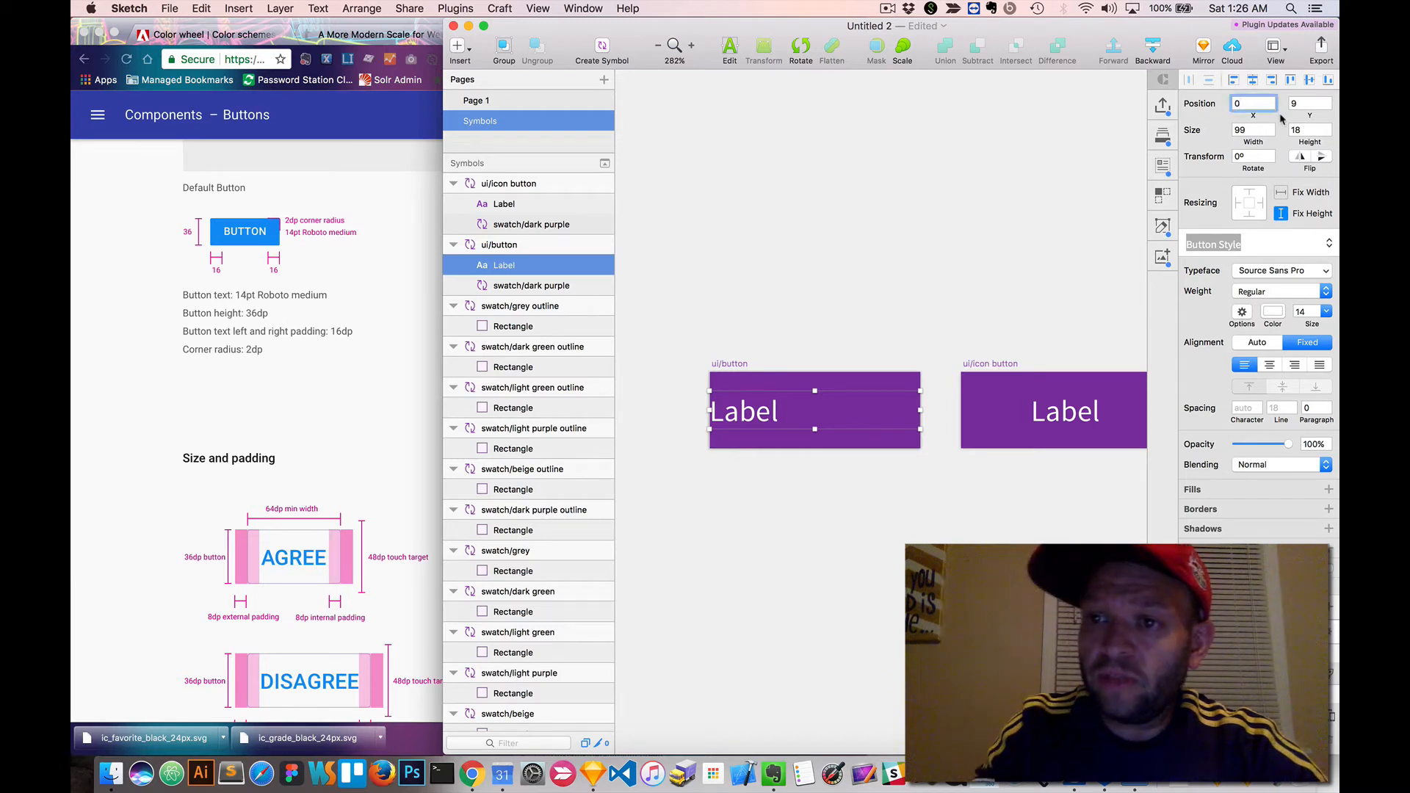
{"action": "type", "text": "16"}
{"action": "key", "text": "Return"}
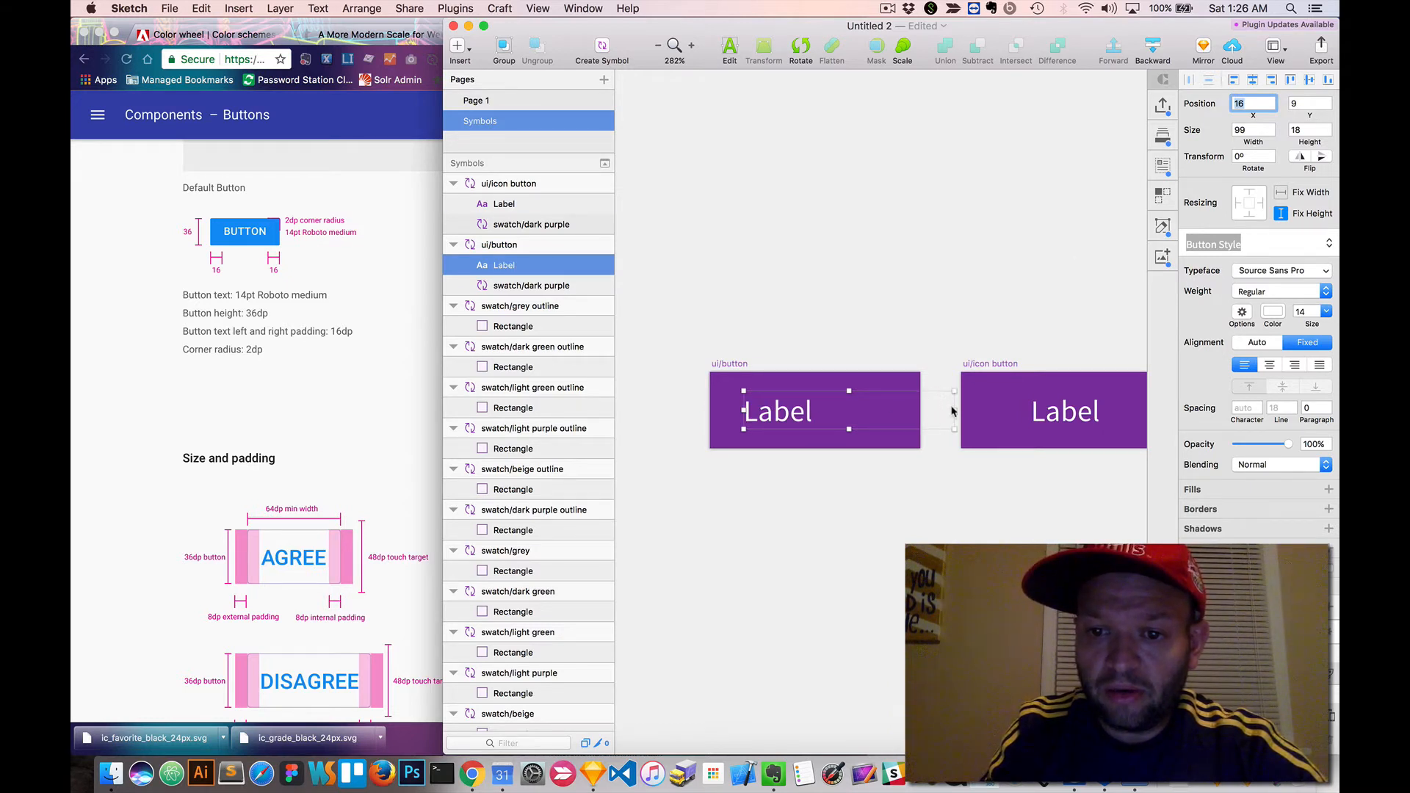
- Shrink the ui/button label's box to the button's edge, reduce its width by 16 to 67, and centre its text
{"action": "left_click_drag", "start_coordinate": [956, 409], "coordinate": [923, 414]}
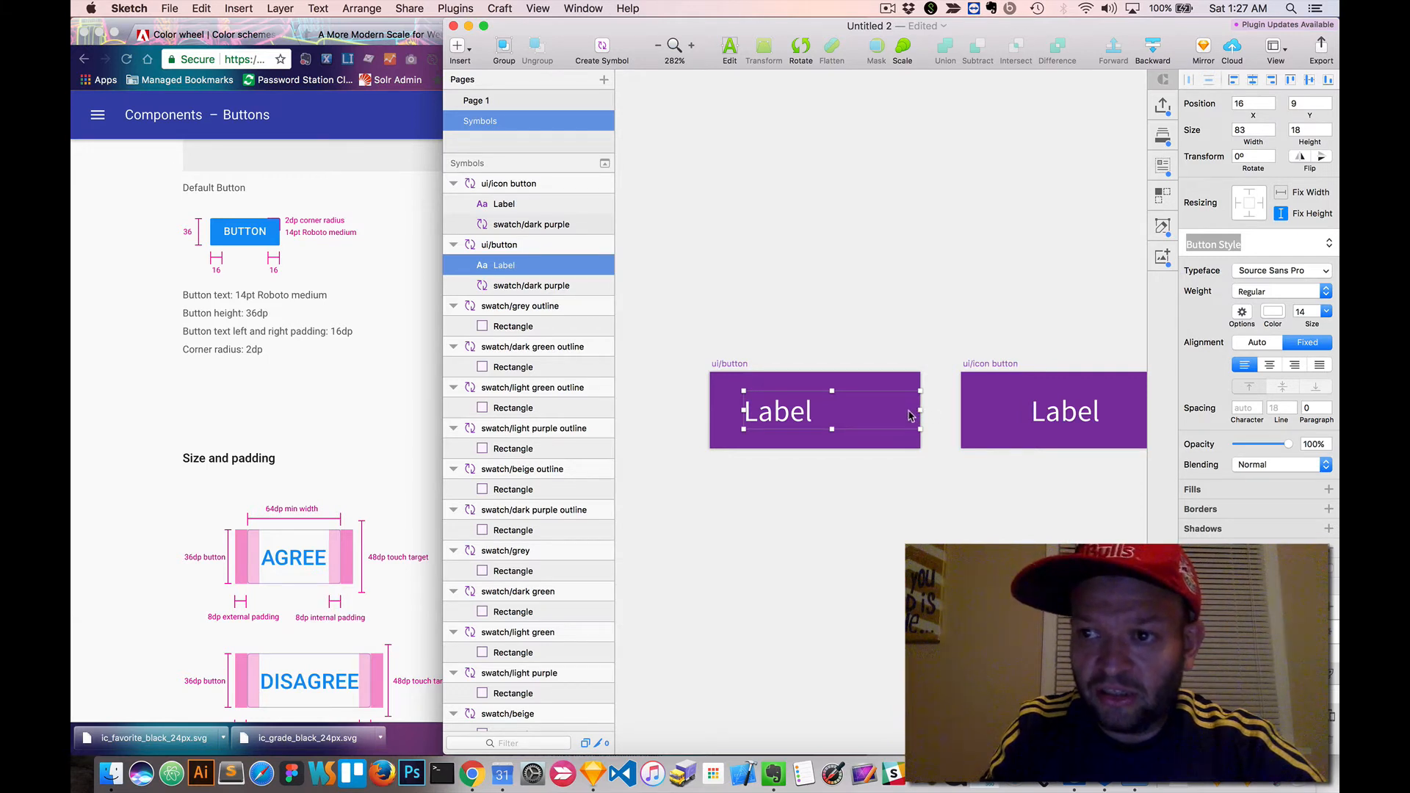
{"action": "left_click", "coordinate": [1253, 128]}
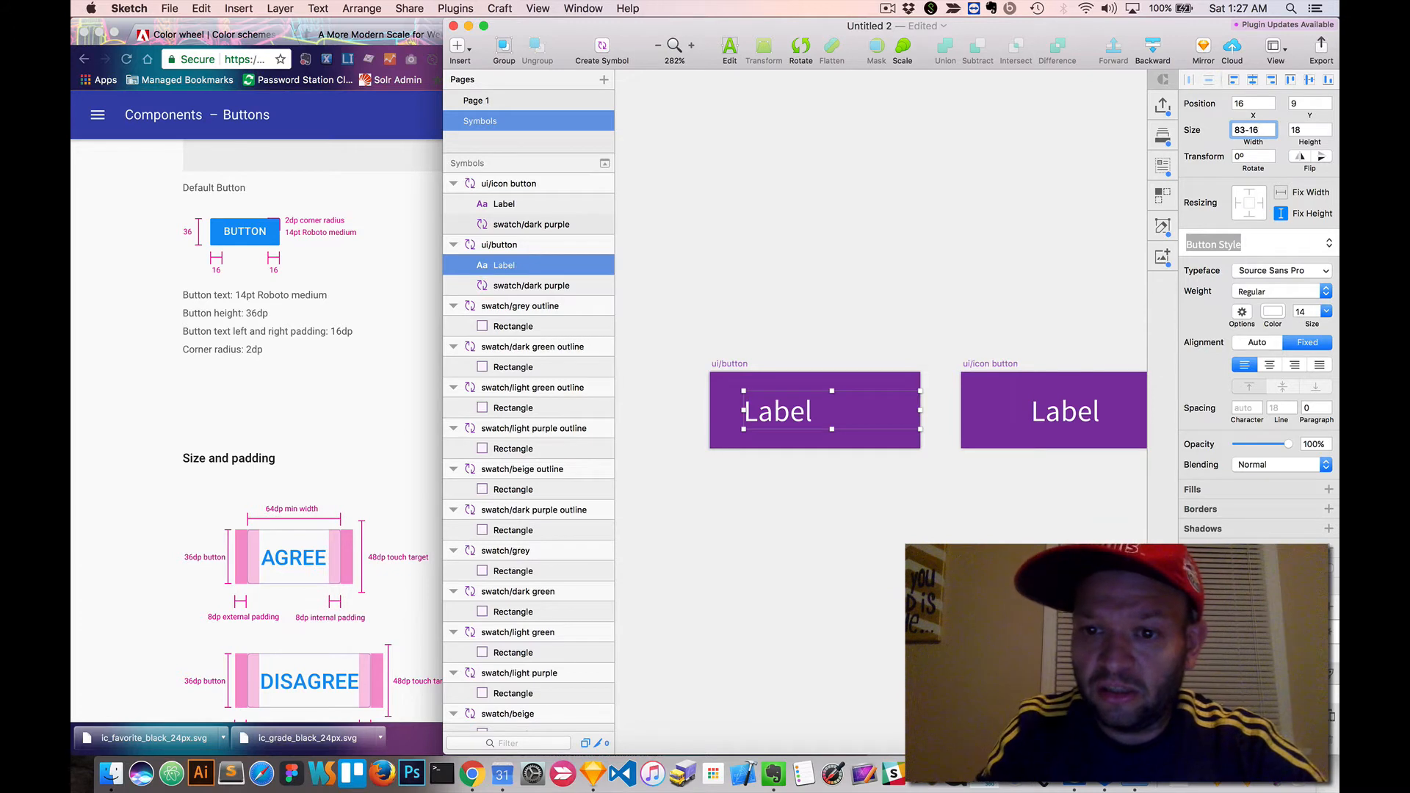
{"action": "key", "text": "Return"}
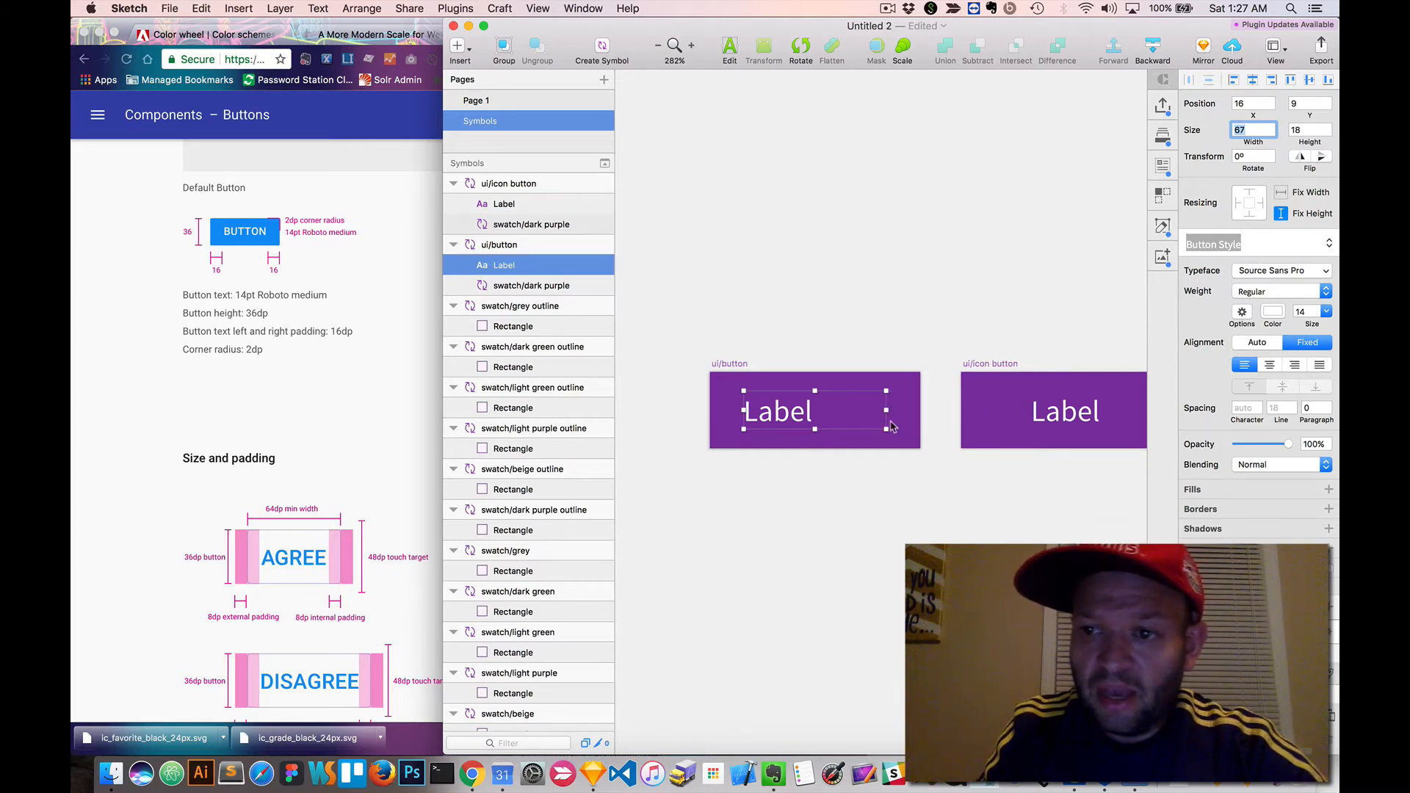
{"action": "left_click", "coordinate": [1270, 365]}
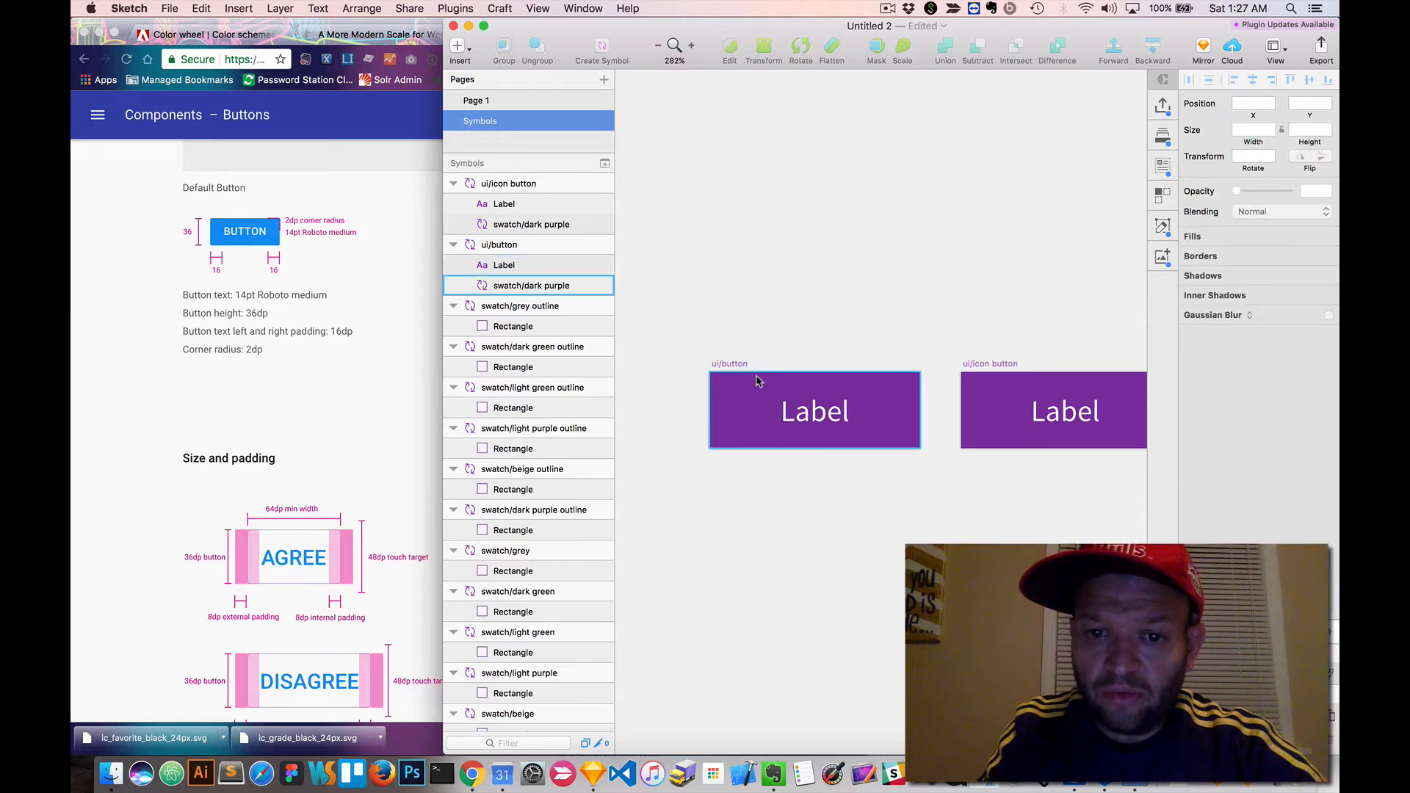
{"action": "left_click", "coordinate": [737, 365]}
{"action": "key", "text": "super+s"}
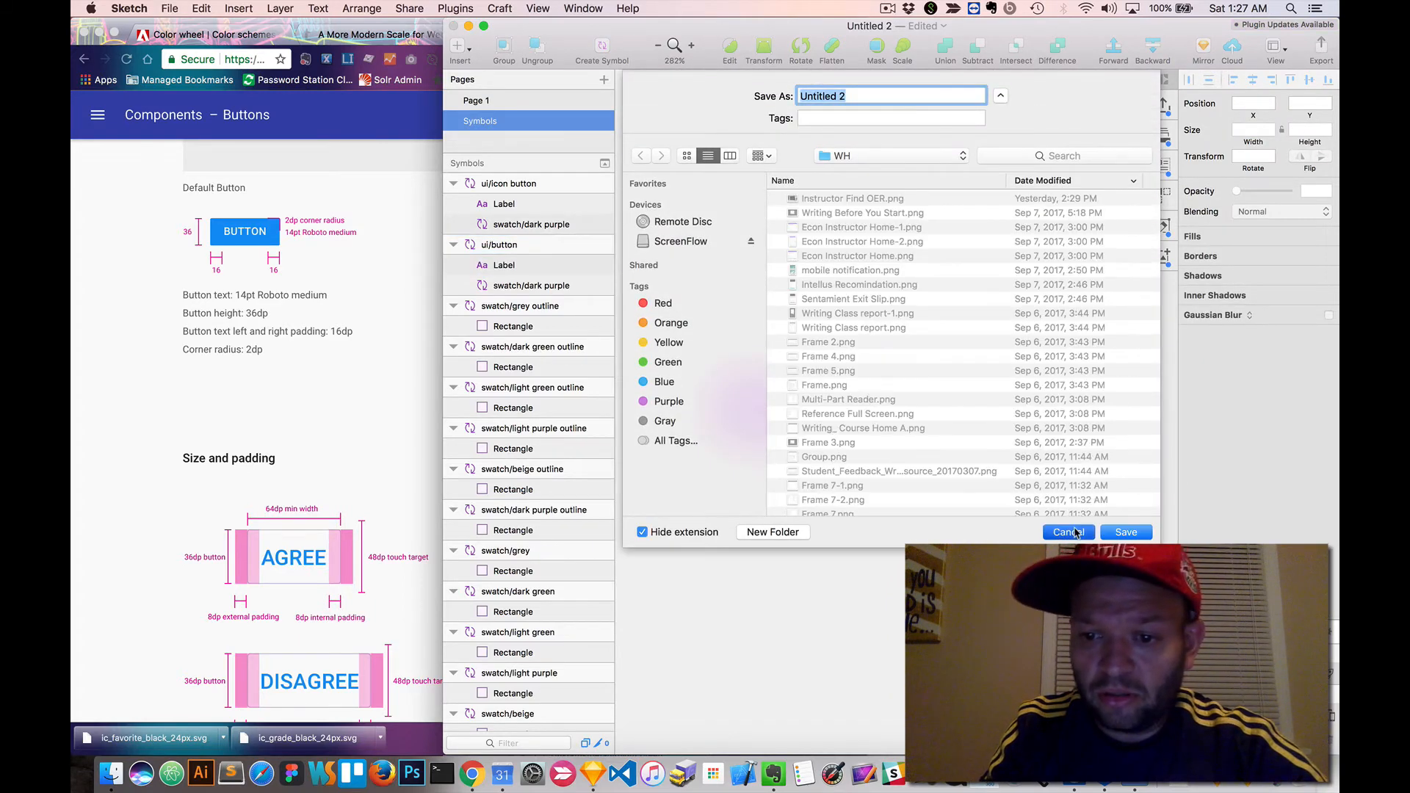
{"action": "left_click", "coordinate": [1068, 531]}
- Stretch the green ui/button instance on Page 1 to a height of 60, then reduce it to 45
{"action": "left_click", "coordinate": [523, 102]}
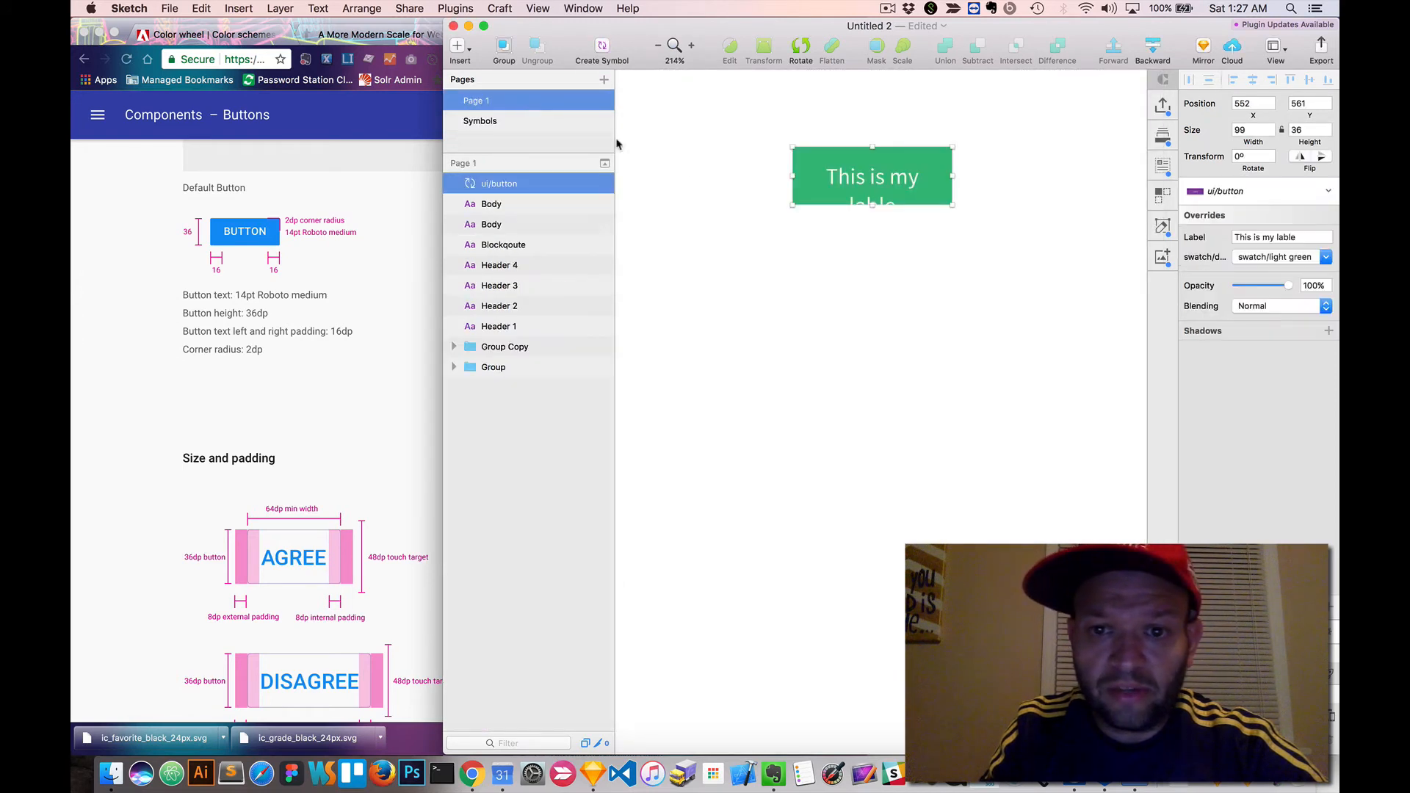
{"action": "left_click", "coordinate": [867, 257]}
{"action": "left_click", "coordinate": [886, 183]}
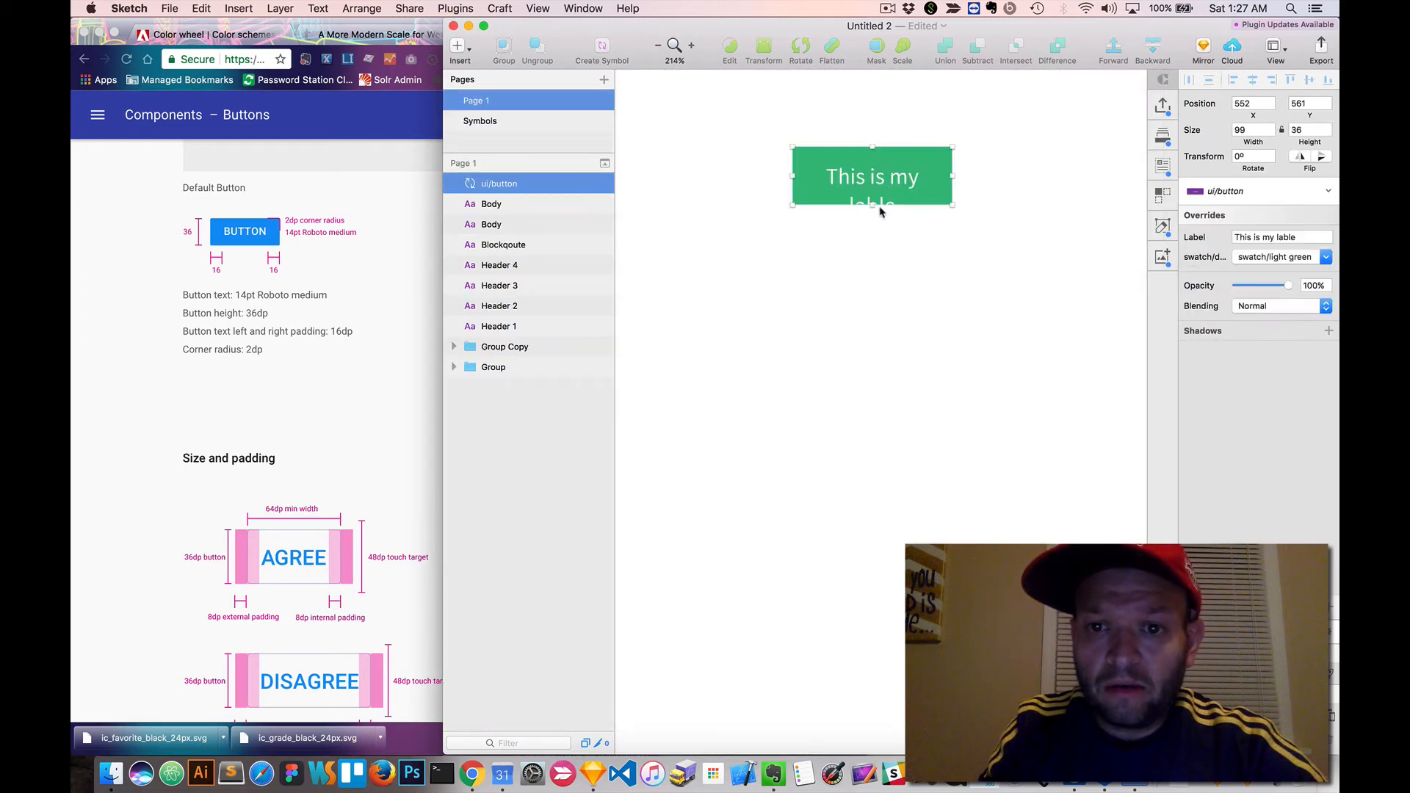
{"action": "left_click_drag", "start_coordinate": [871, 206], "coordinate": [873, 244]}
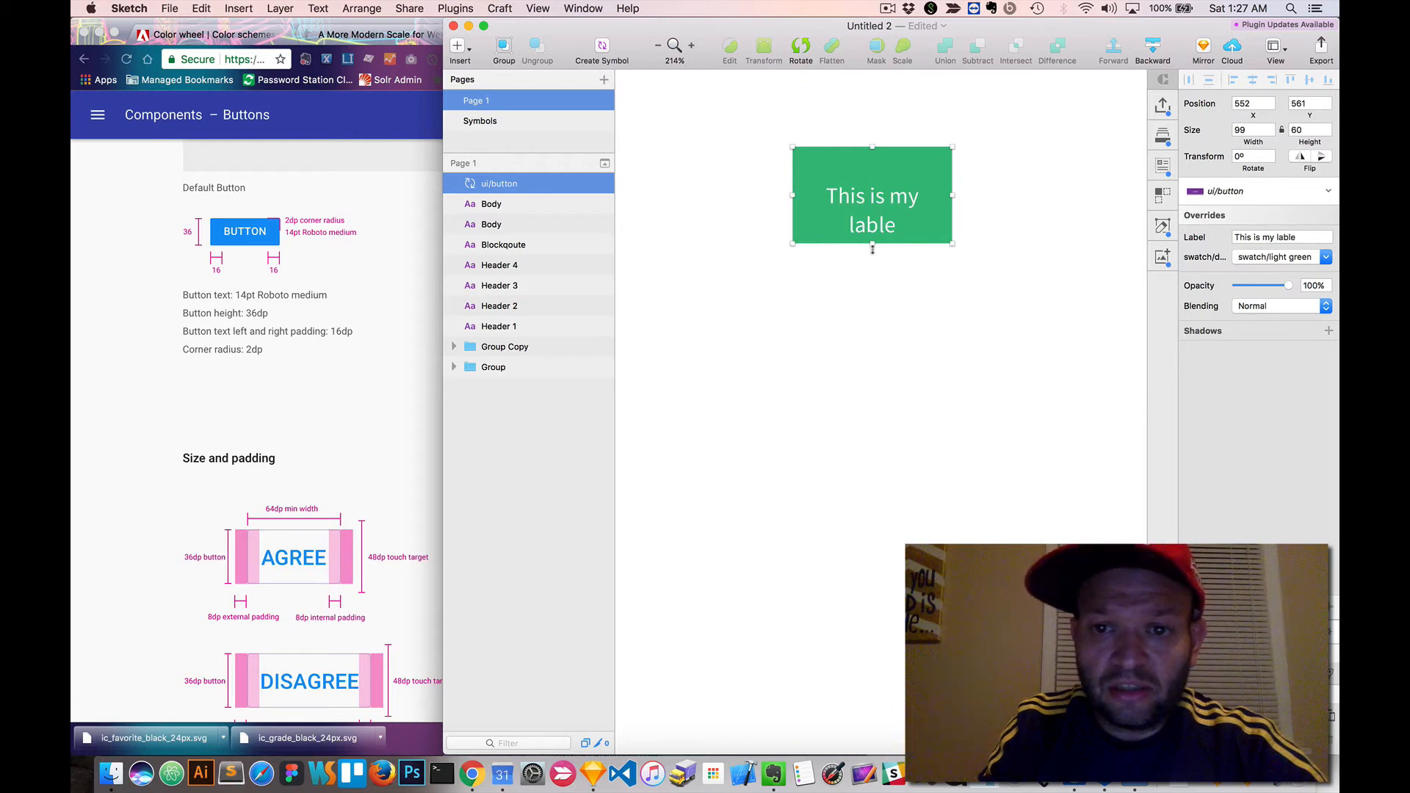
{"action": "mouse_move", "coordinate": [873, 244]}
{"action": "left_mouse_down"}
{"action": "mouse_move", "coordinate": [878, 340]}
{"action": "mouse_move", "coordinate": [874, 212]}
{"action": "mouse_move", "coordinate": [855, 185]}
{"action": "mouse_move", "coordinate": [871, 227]}
{"action": "left_mouse_up"}
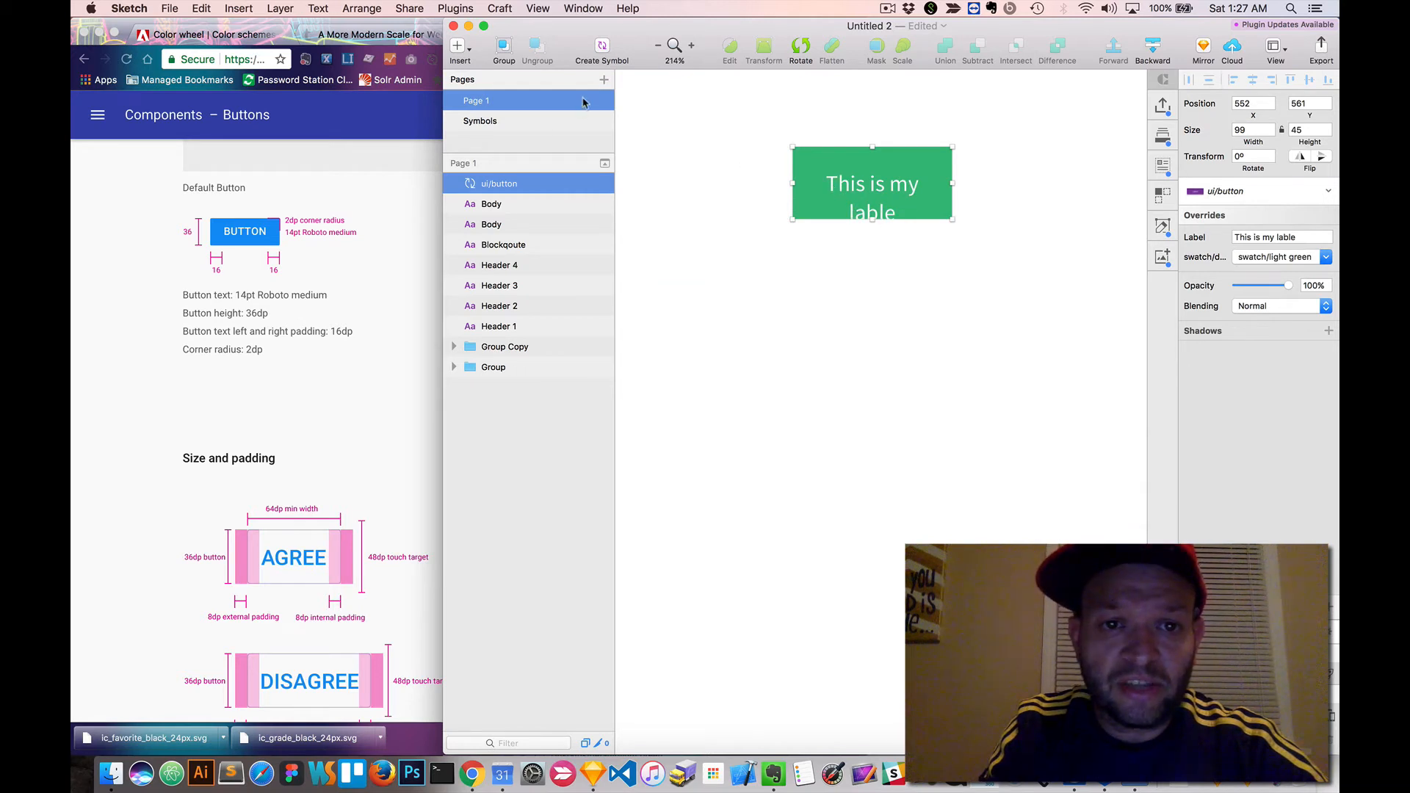
- Pin the label of the ui/button symbol to the button's top edge in its resizing constraints
{"action": "left_click", "coordinate": [484, 122]}
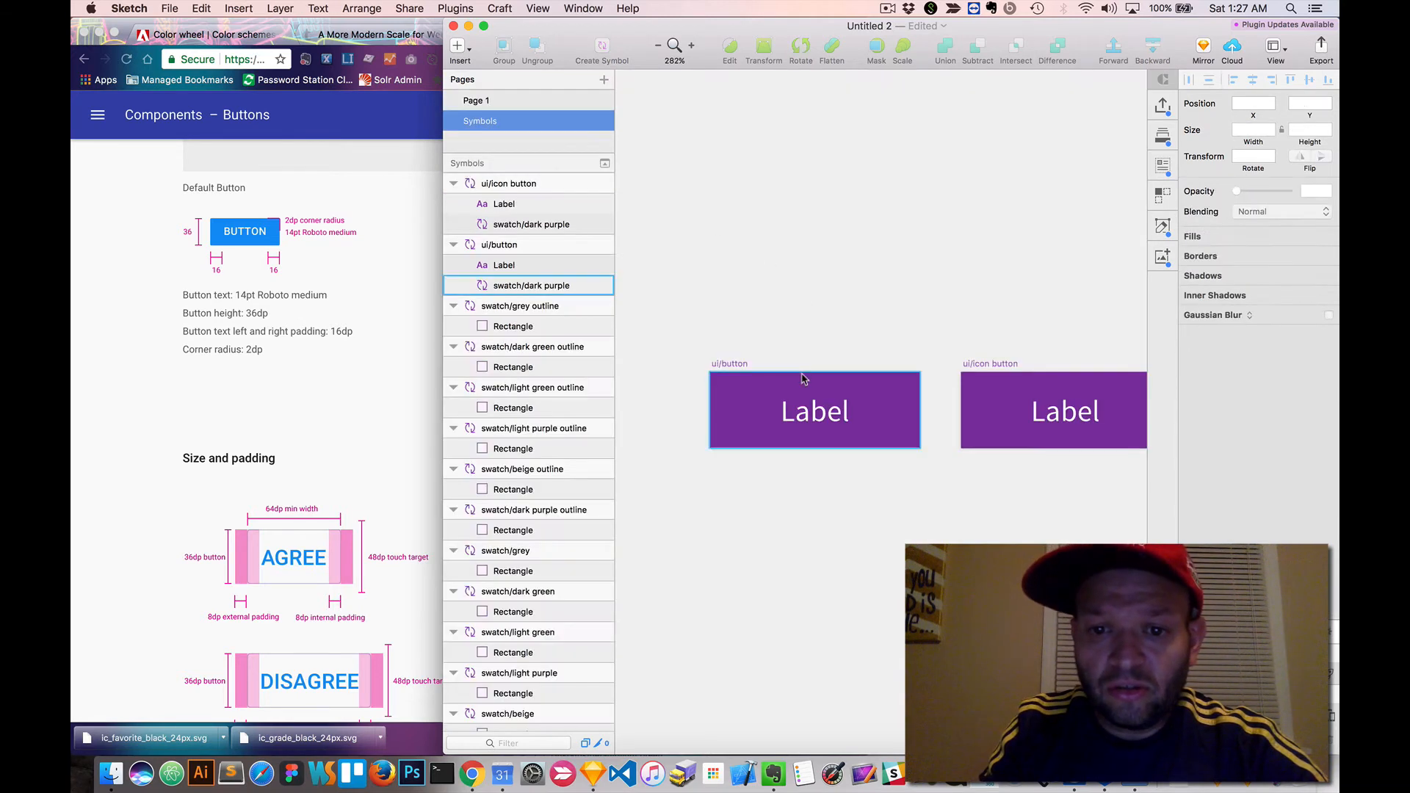
{"action": "left_click", "coordinate": [813, 412]}
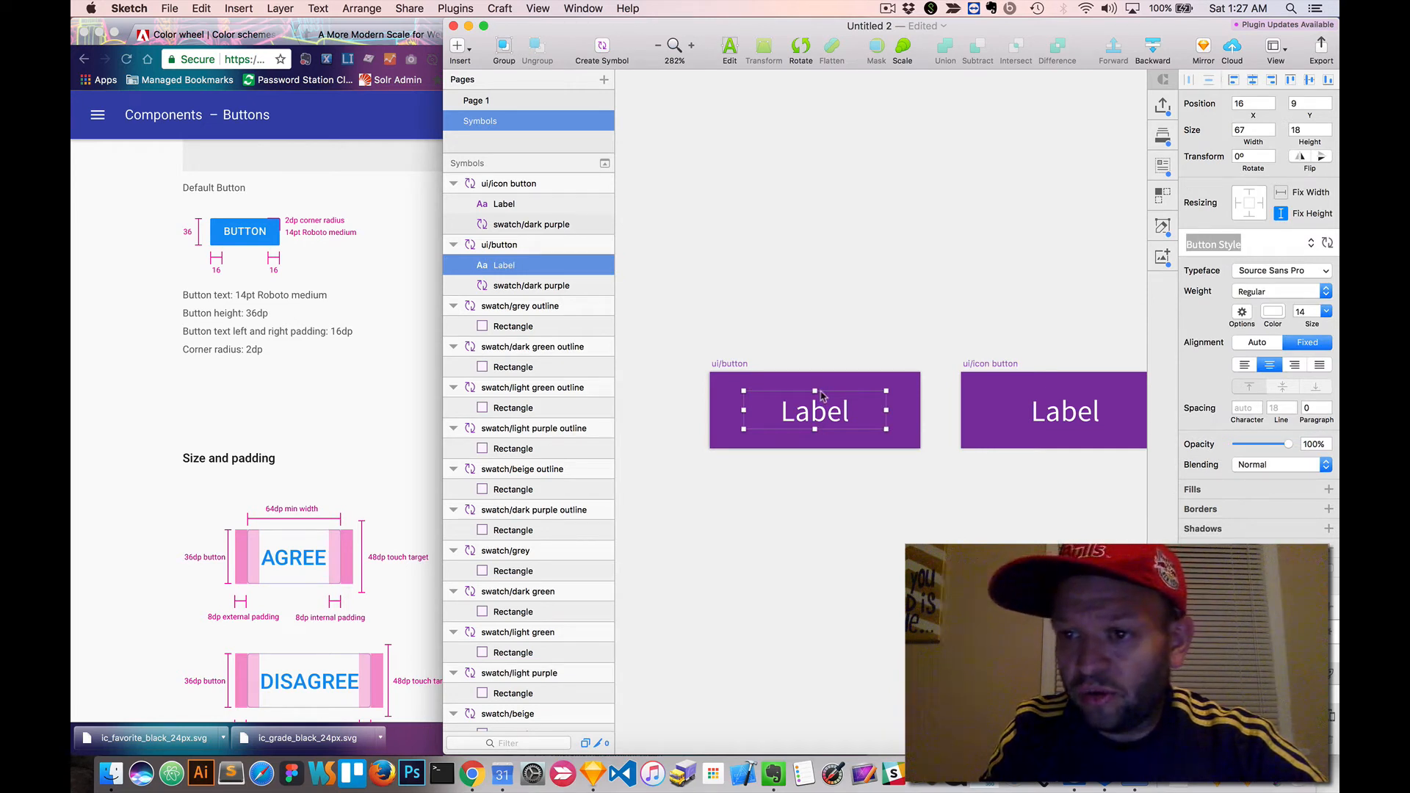
{"action": "left_click", "coordinate": [1250, 194]}
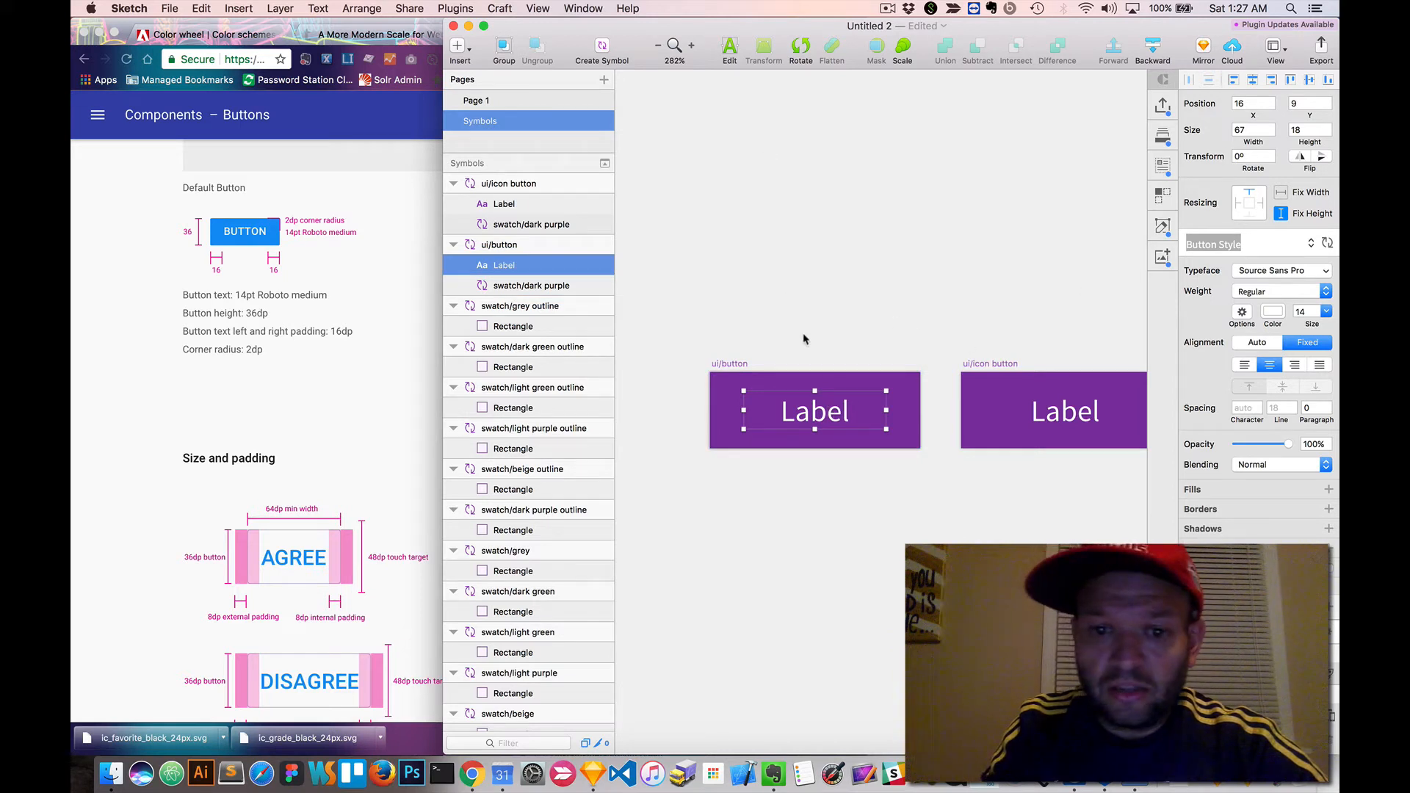
- Stretch the green ui/button instance on Page 1 downward to a height of about 54
{"action": "left_click", "coordinate": [481, 102]}
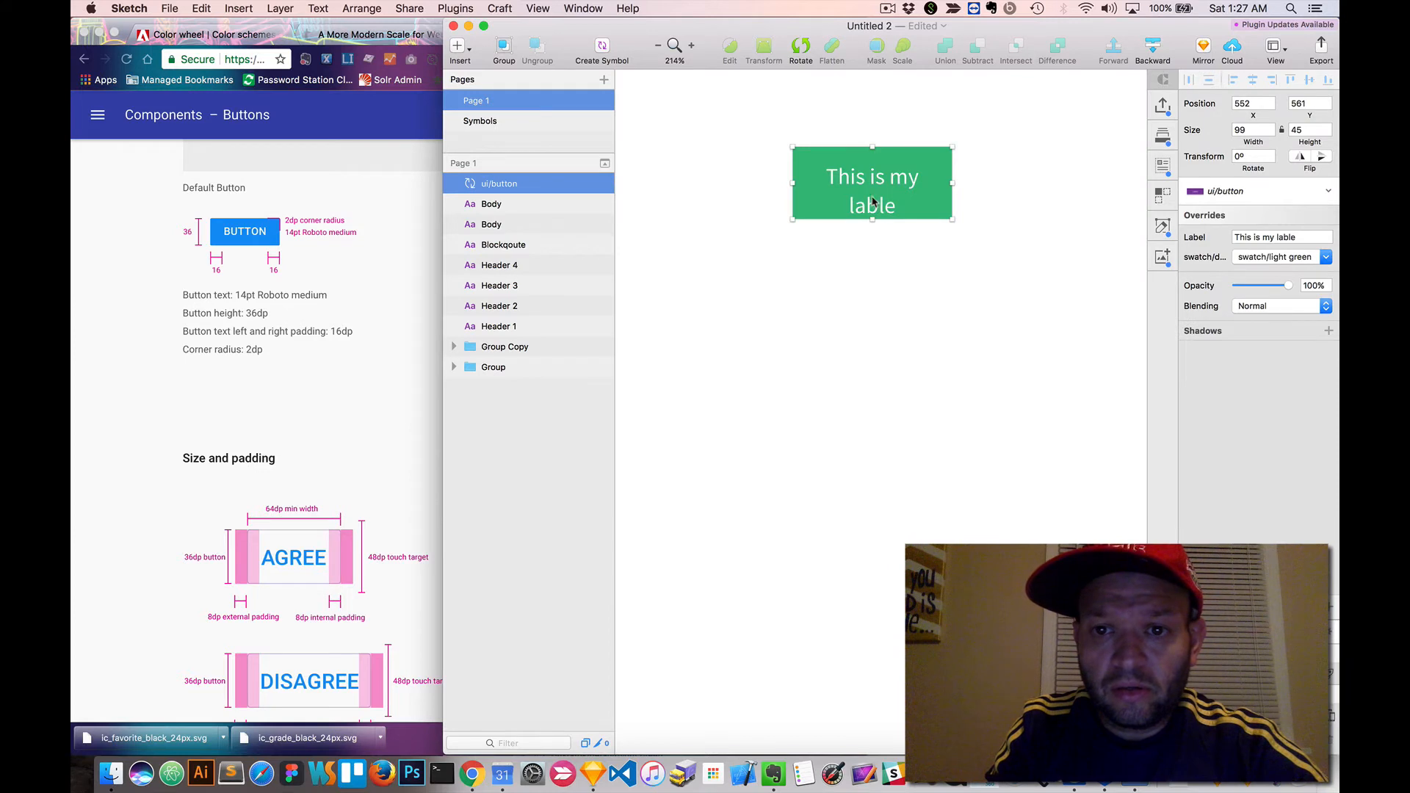
{"action": "left_click_drag", "start_coordinate": [871, 218], "coordinate": [874, 239]}
{"action": "left_click", "coordinate": [901, 257]}
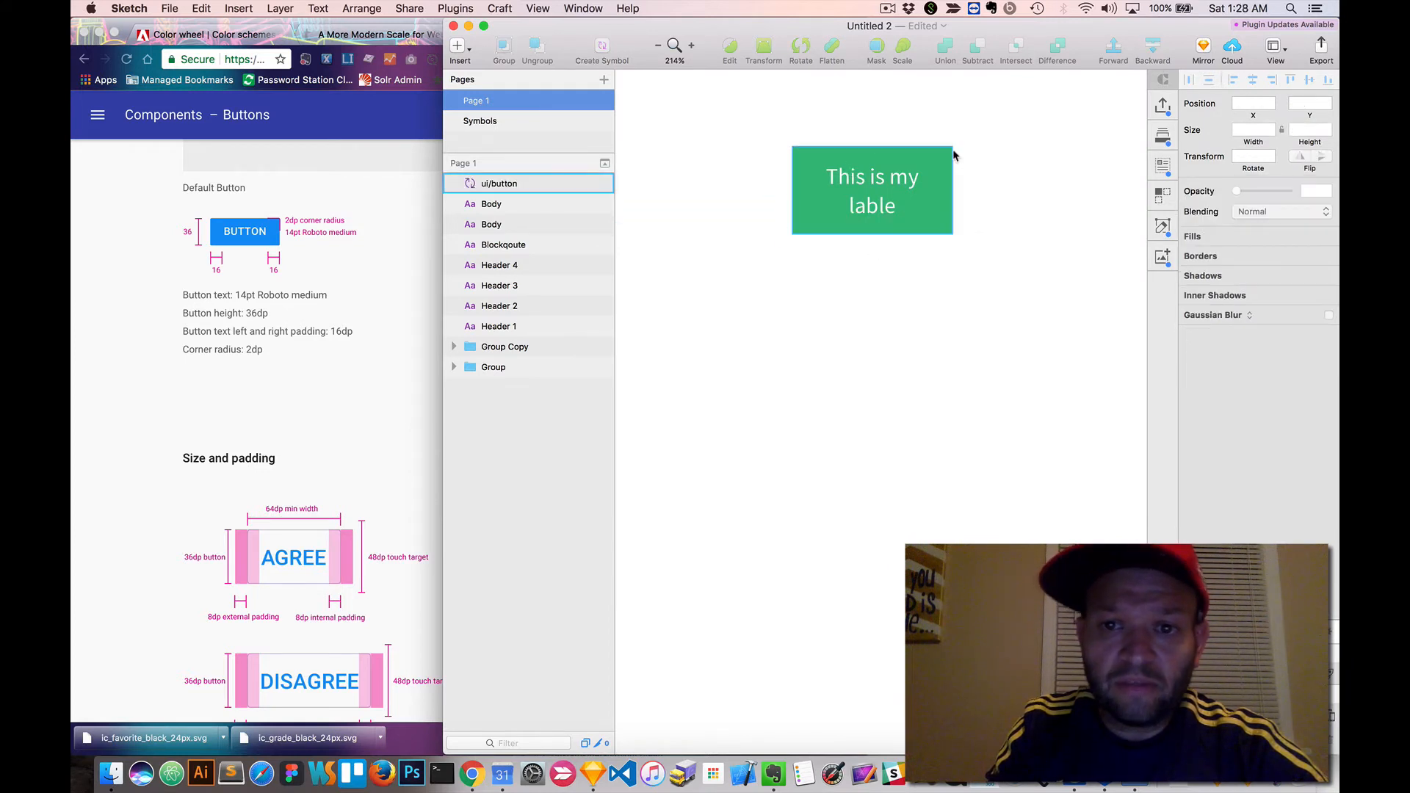
- Set the green ui/button instance's height to 36 and widen it from its left edge to about 135
{"action": "left_click", "coordinate": [827, 185]}
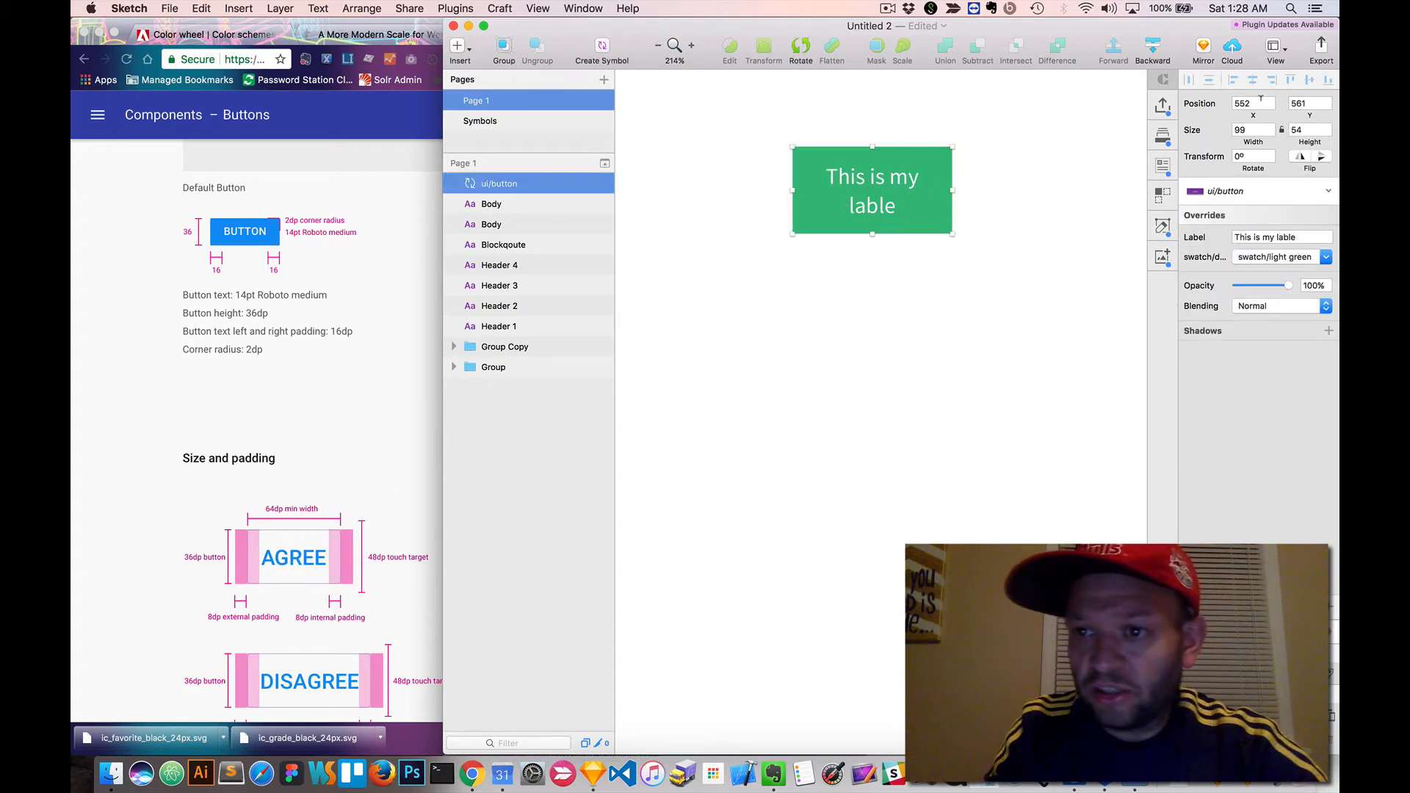
{"action": "left_click", "coordinate": [1296, 124]}
{"action": "double_click", "coordinate": [1296, 124]}
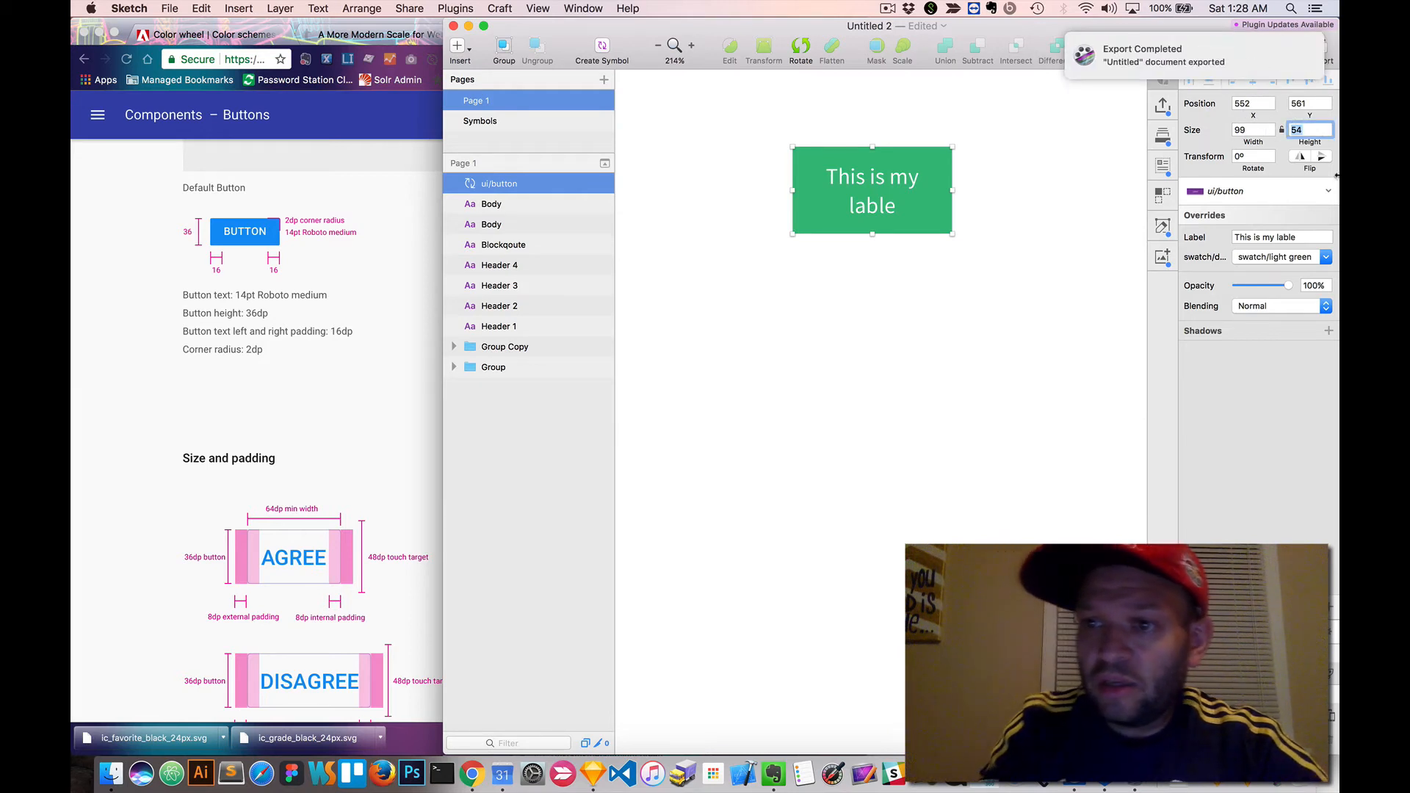
{"action": "type", "text": "36"}
{"action": "key", "text": "Return"}
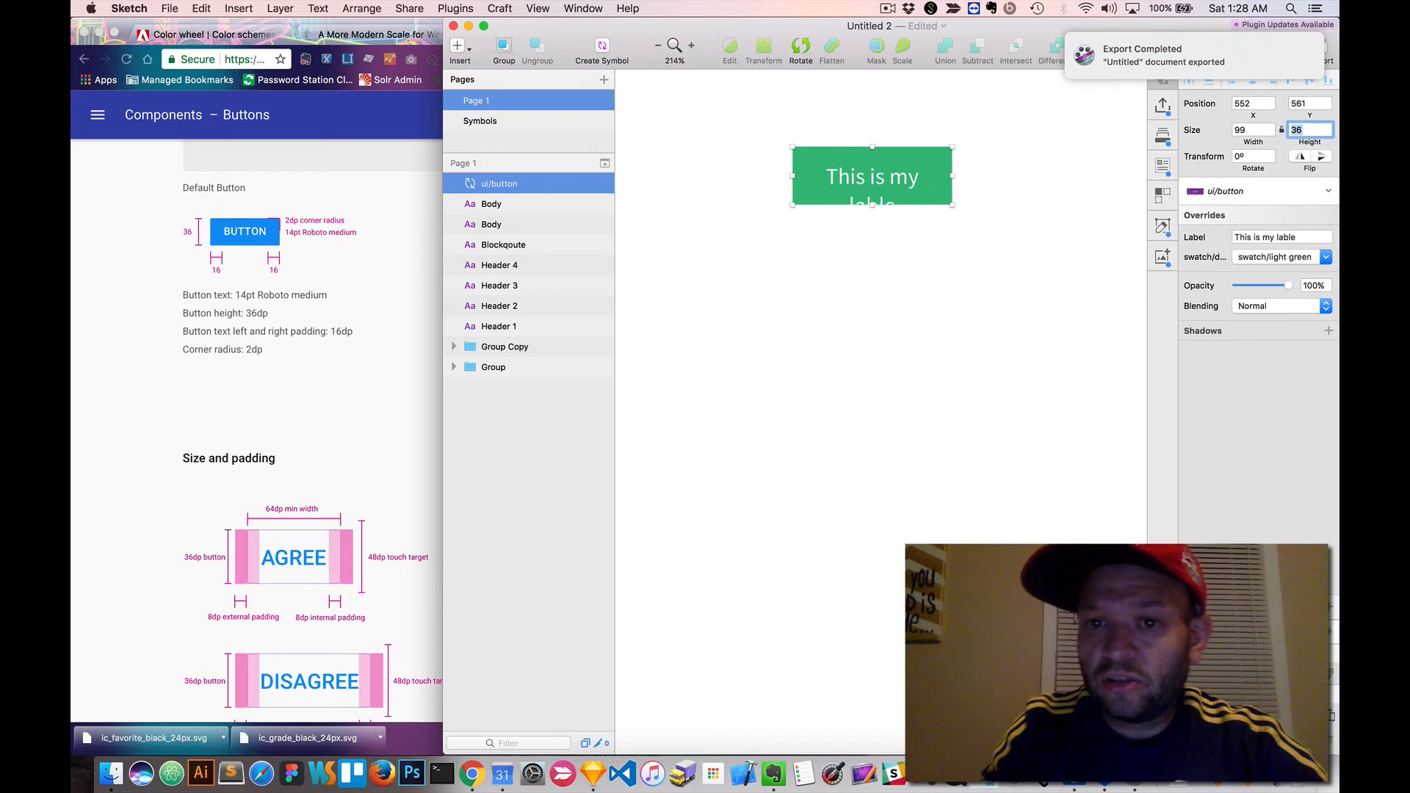
{"action": "left_click_drag", "start_coordinate": [791, 175], "coordinate": [740, 174]}
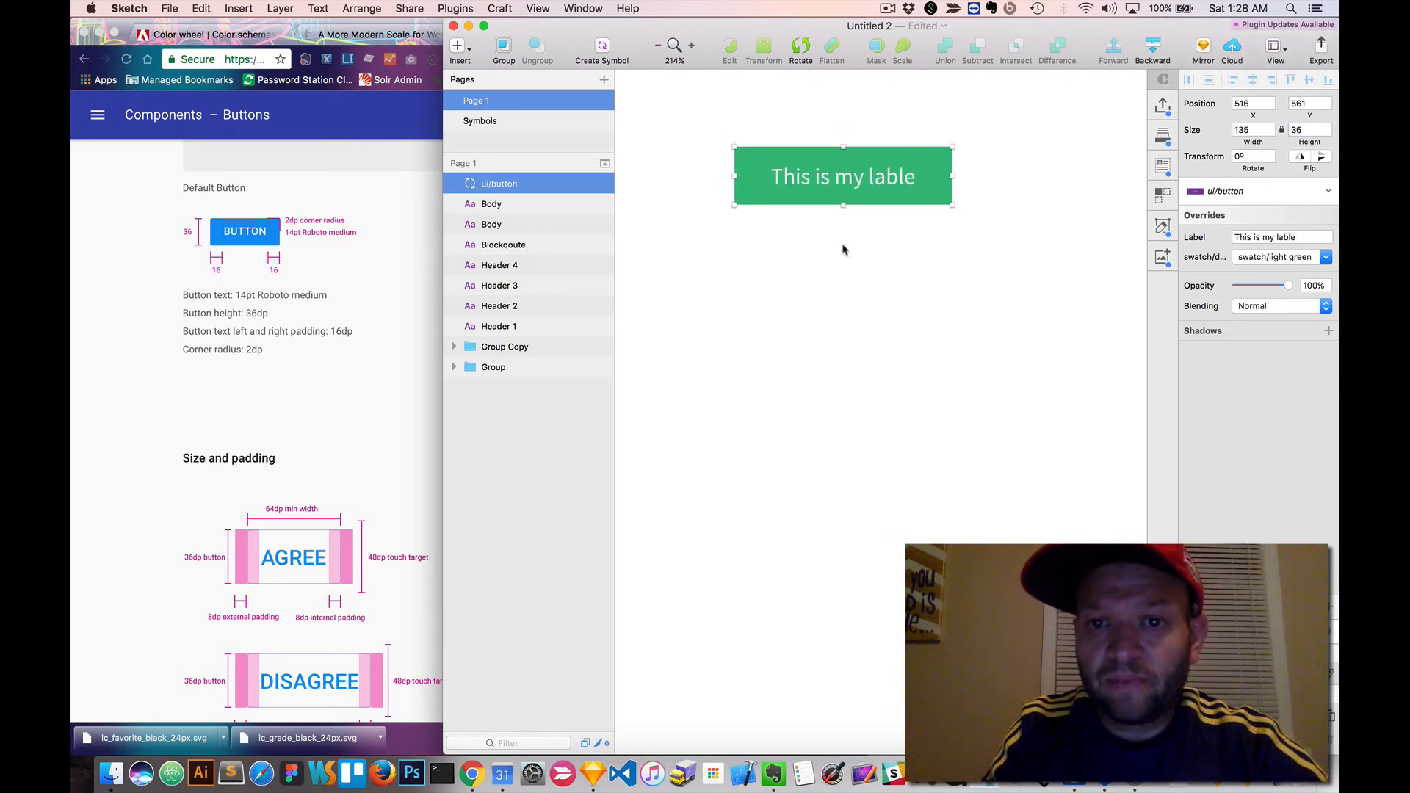
{"action": "left_click", "coordinate": [852, 248]}
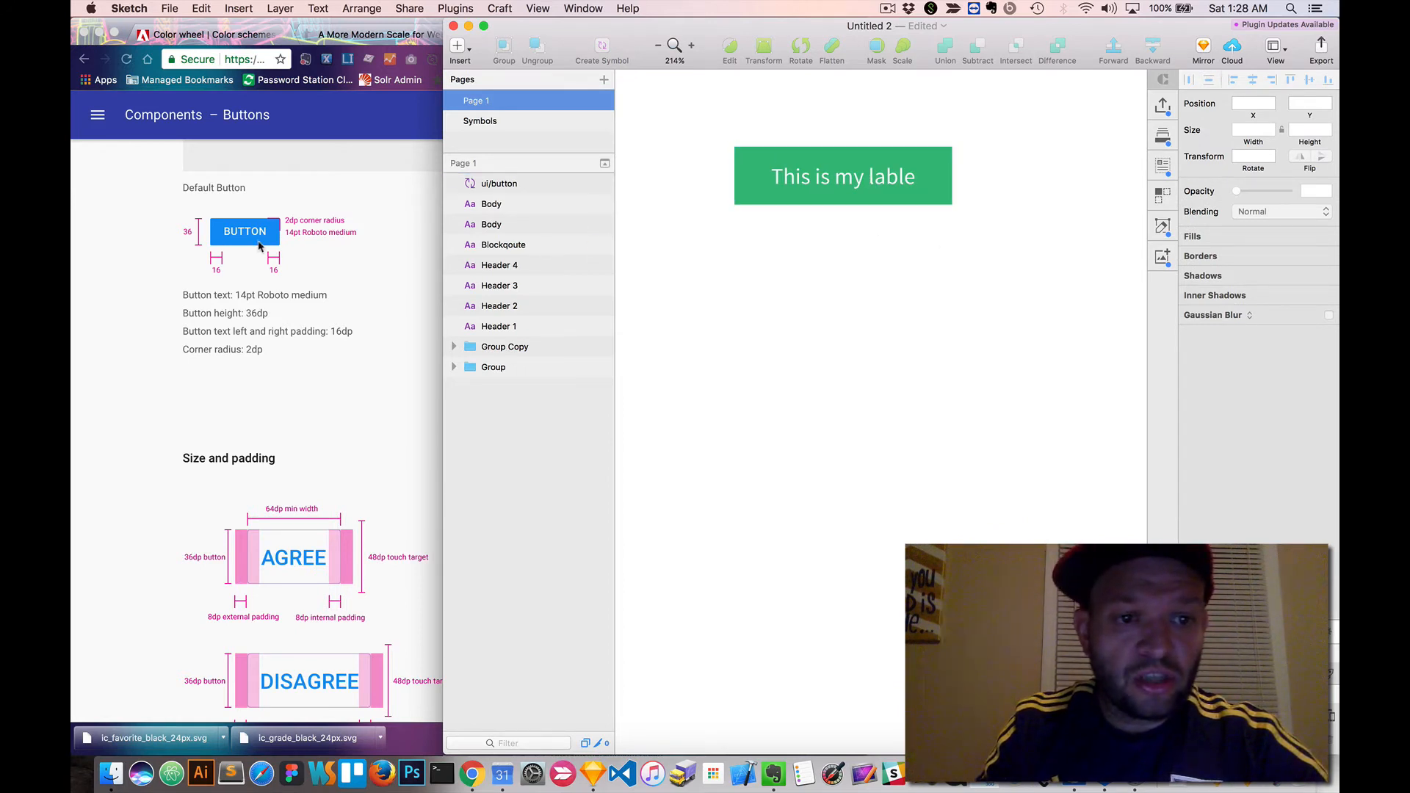
{"action": "scroll", "coordinate": [784, 315], "scroll_direction": "up", "scroll_amount": 2}
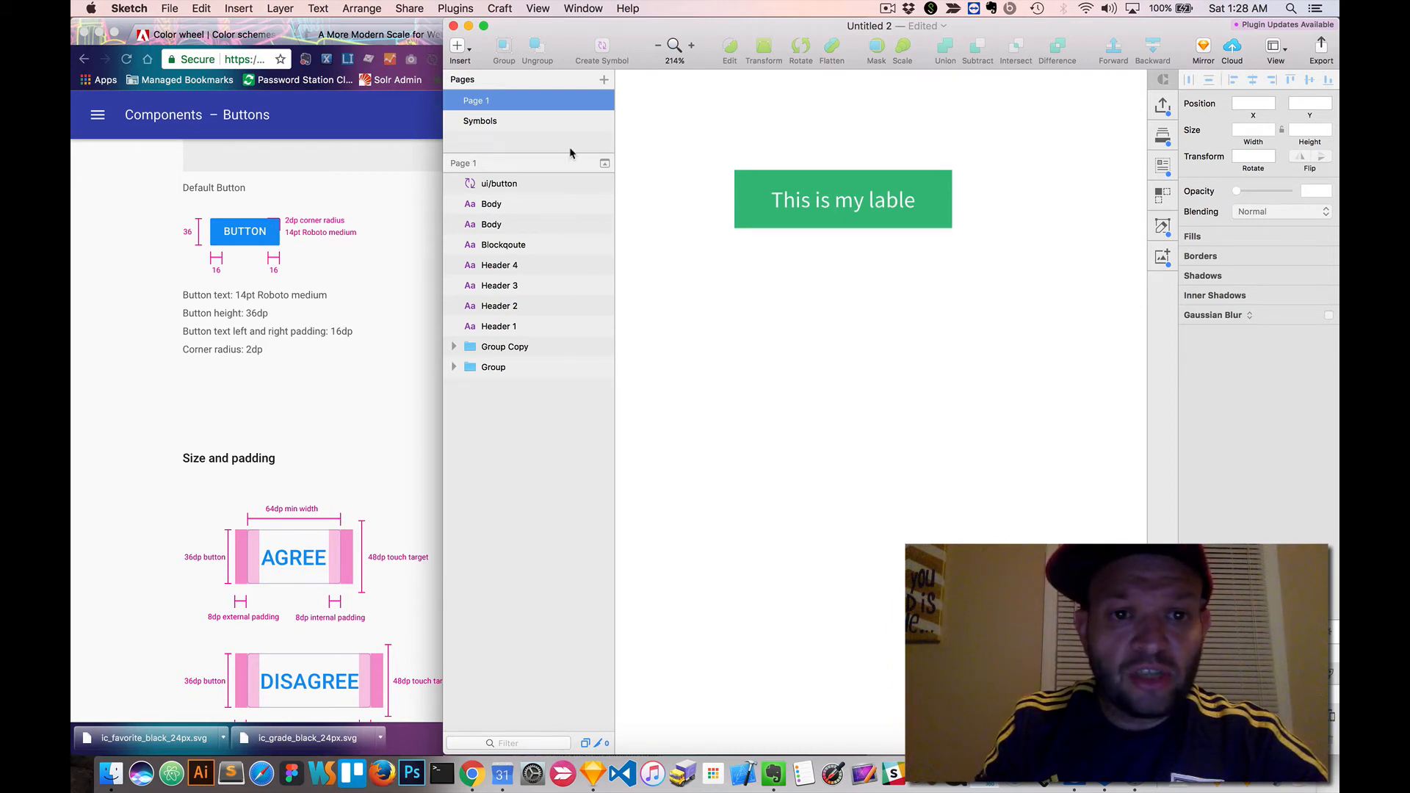
- Extend the label's text box in the ui/icon button symbol to the button's right edge, making it 66 wide
{"action": "left_click", "coordinate": [481, 122]}
{"action": "scroll", "coordinate": [954, 274], "scroll_direction": "right", "scroll_amount": 3}
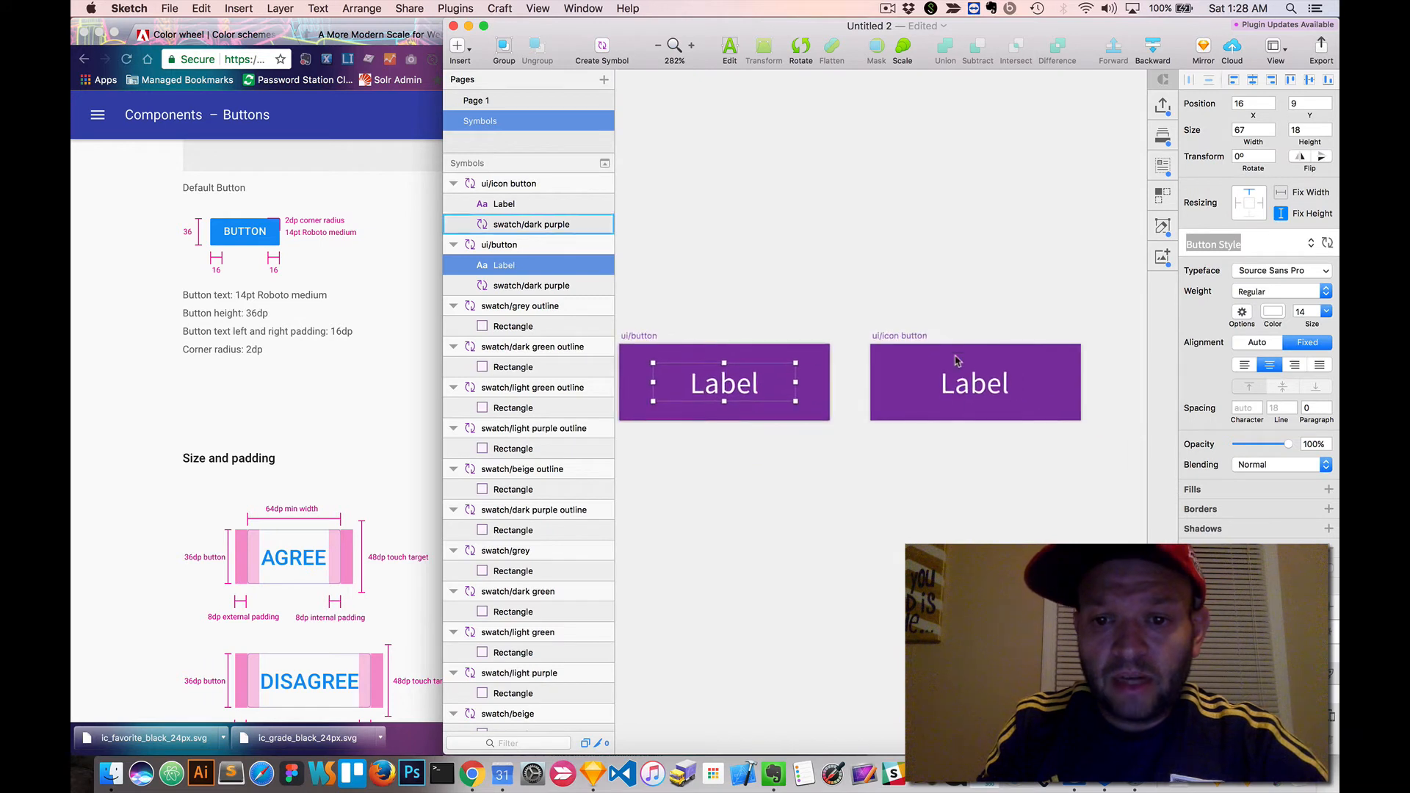
{"action": "left_click", "coordinate": [960, 385]}
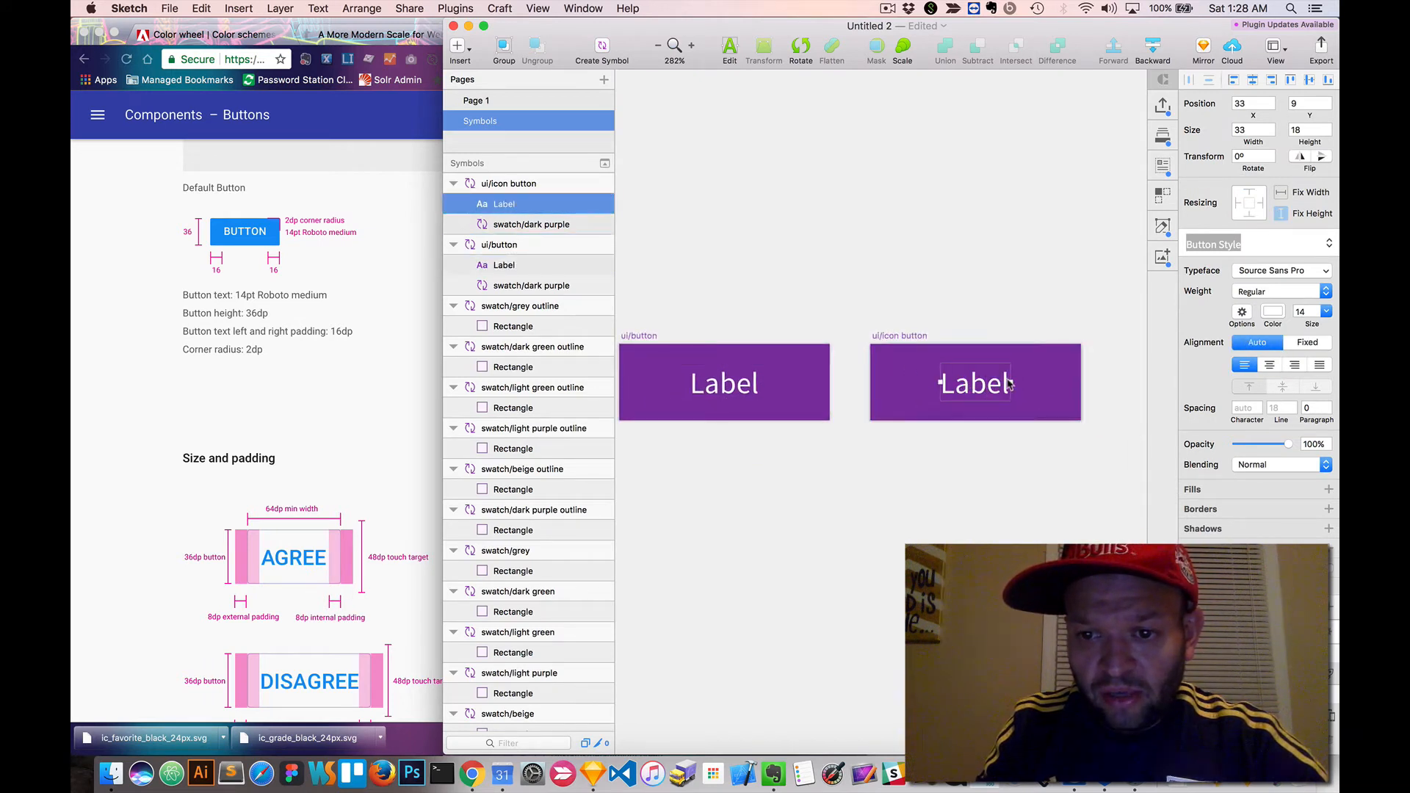
{"action": "left_click_drag", "start_coordinate": [1012, 381], "coordinate": [1082, 383]}
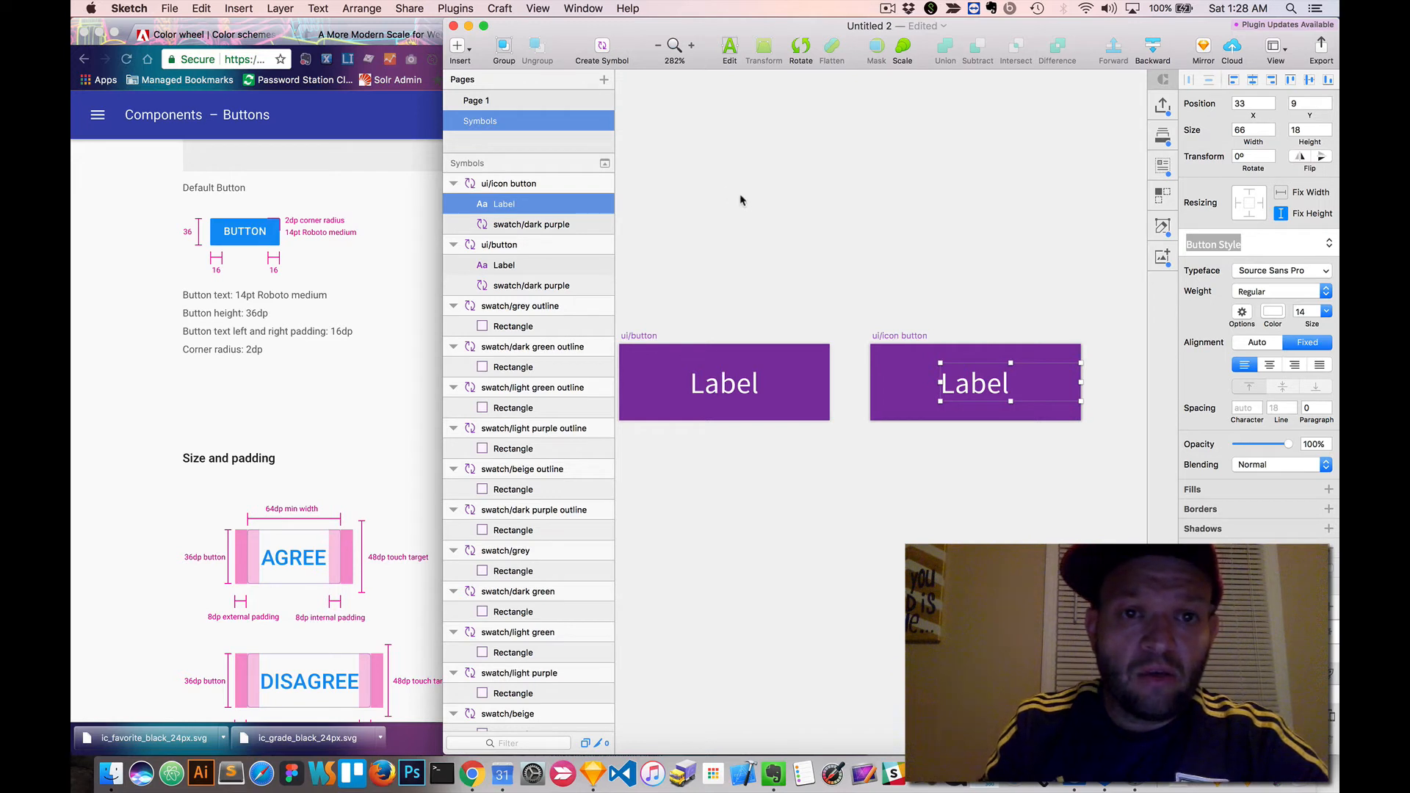
- Draw a tall rectangle about 29 by 143 on Page 1, below the green button
{"action": "left_click", "coordinate": [498, 104]}
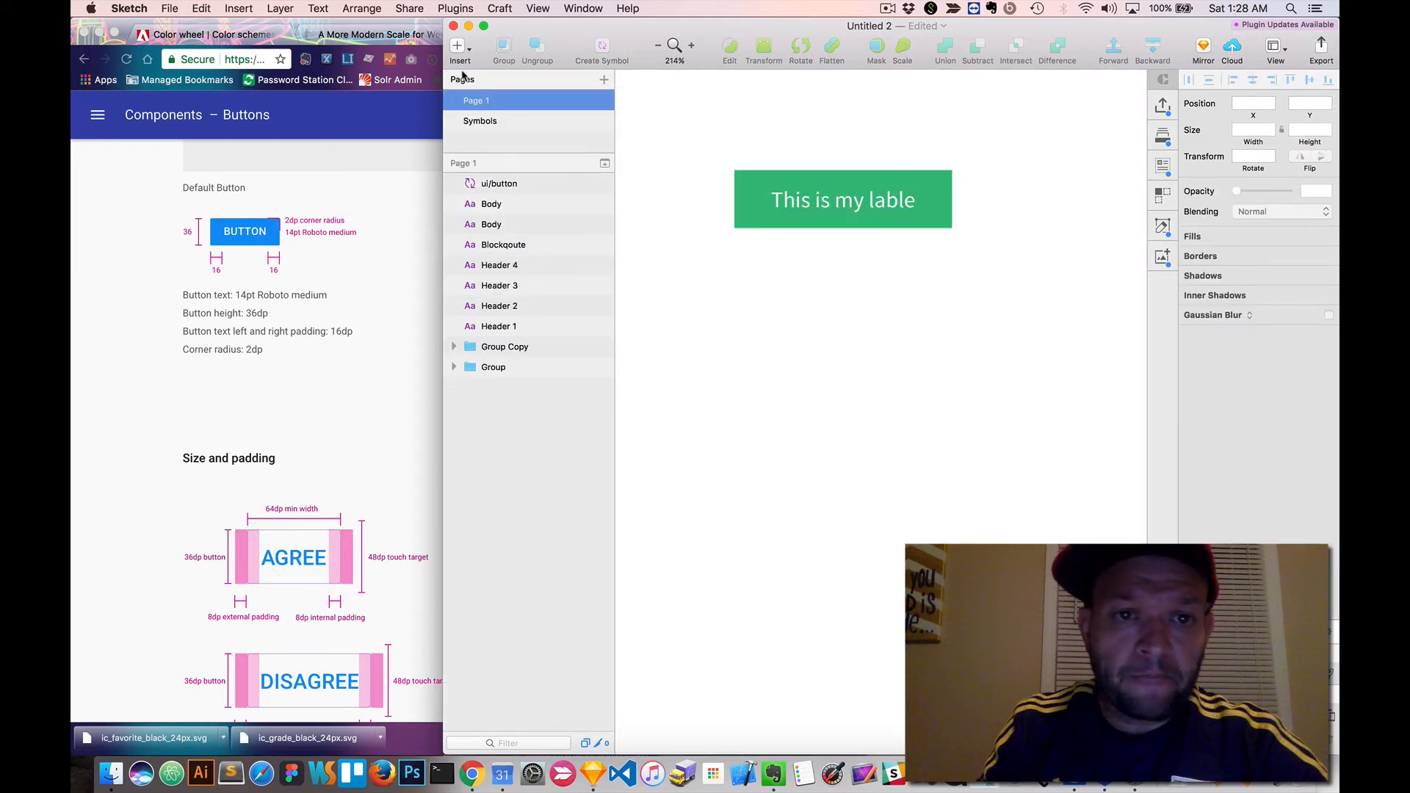
{"action": "left_click", "coordinate": [456, 48]}
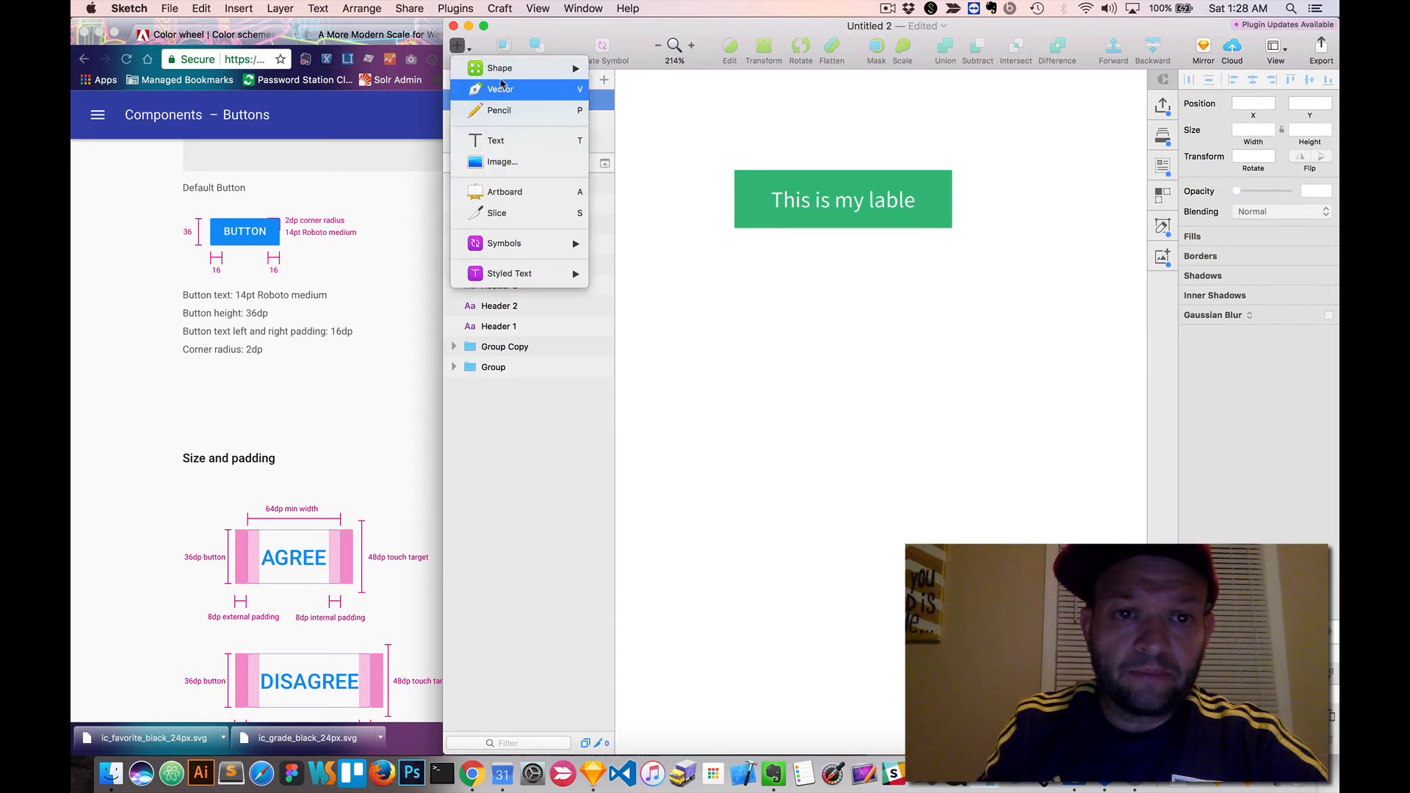
{"action": "mouse_move", "coordinate": [521, 68]}
{"action": "left_click", "coordinate": [628, 116]}
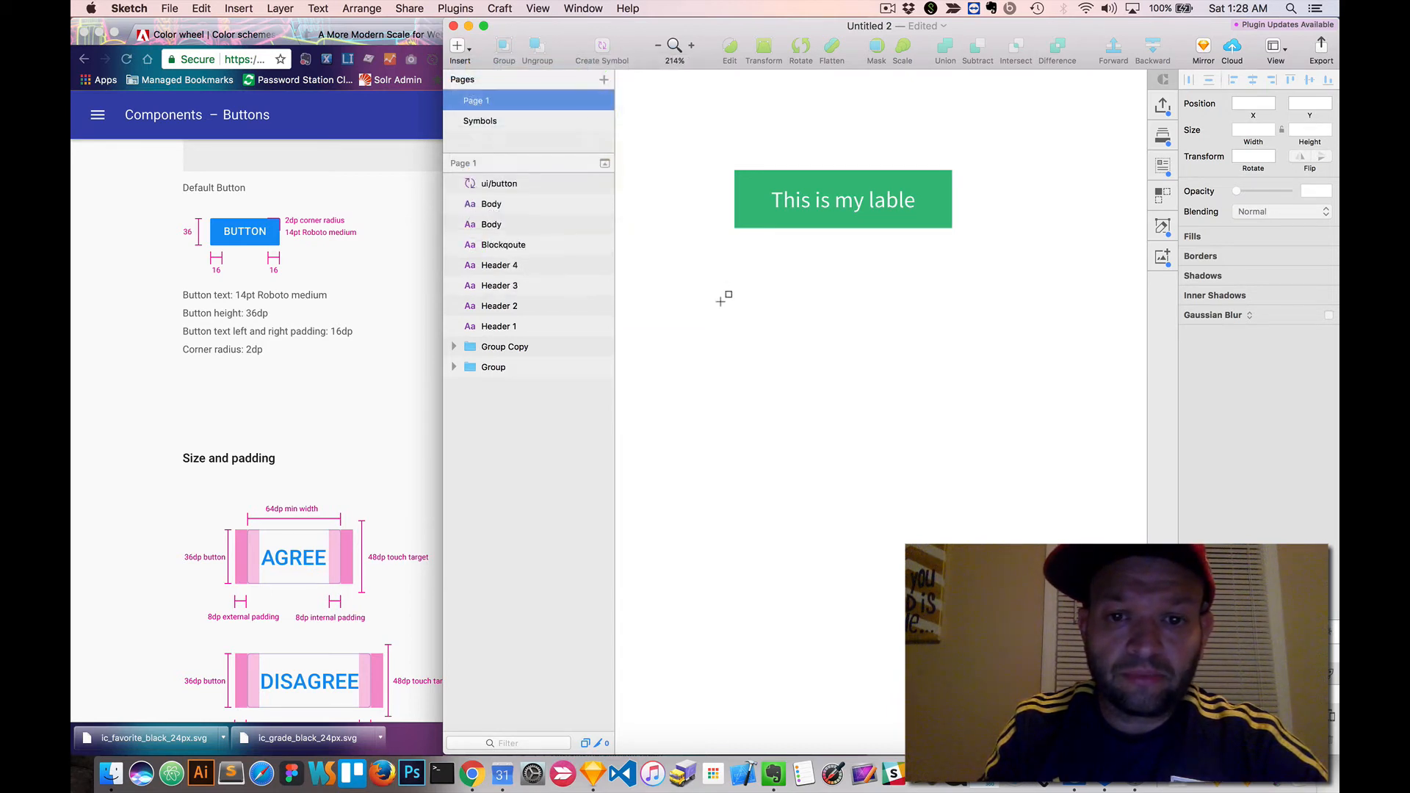
{"action": "left_click_drag", "start_coordinate": [710, 277], "coordinate": [757, 507]}
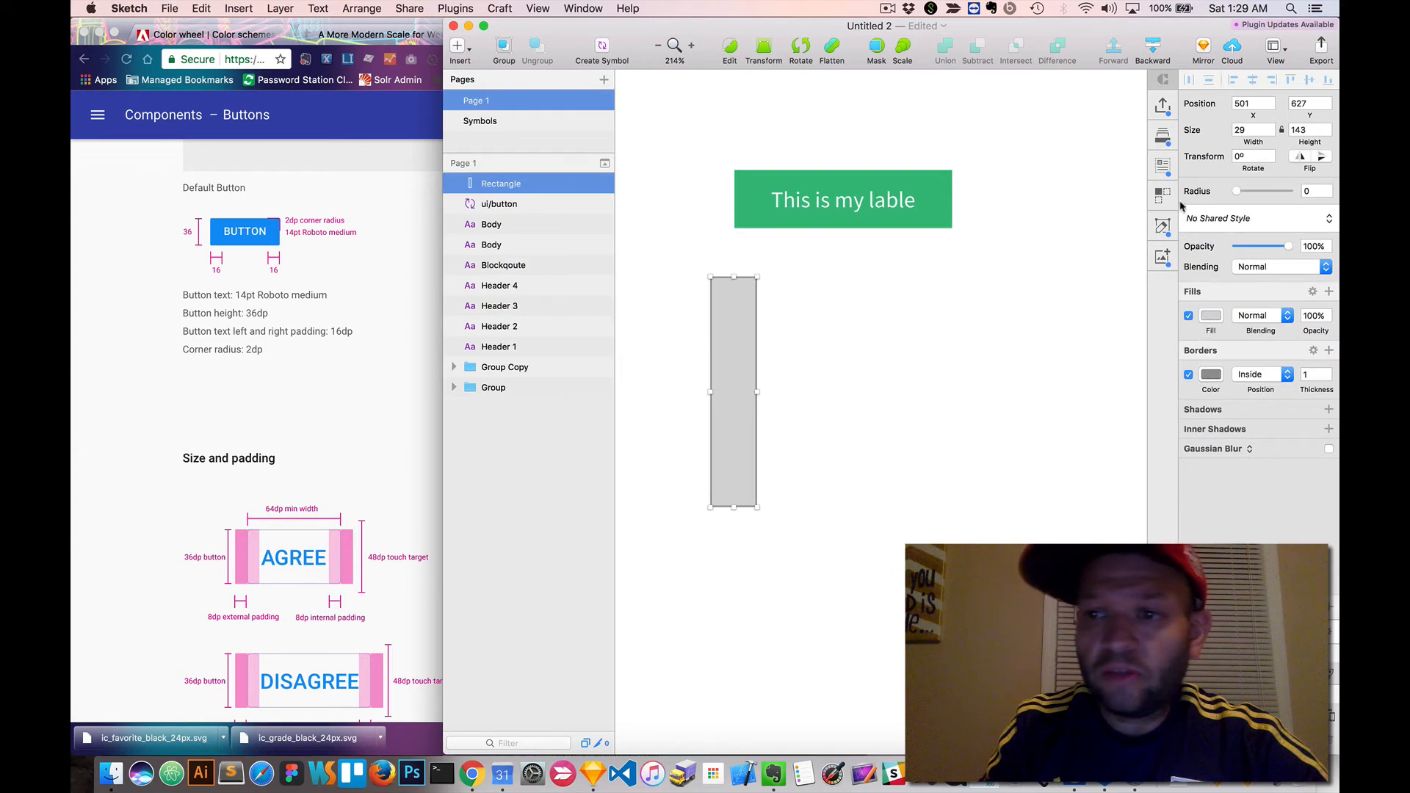
- Set the rectangle's width to 16 and height to 700, and turn off its border
{"action": "left_click", "coordinate": [1247, 130]}
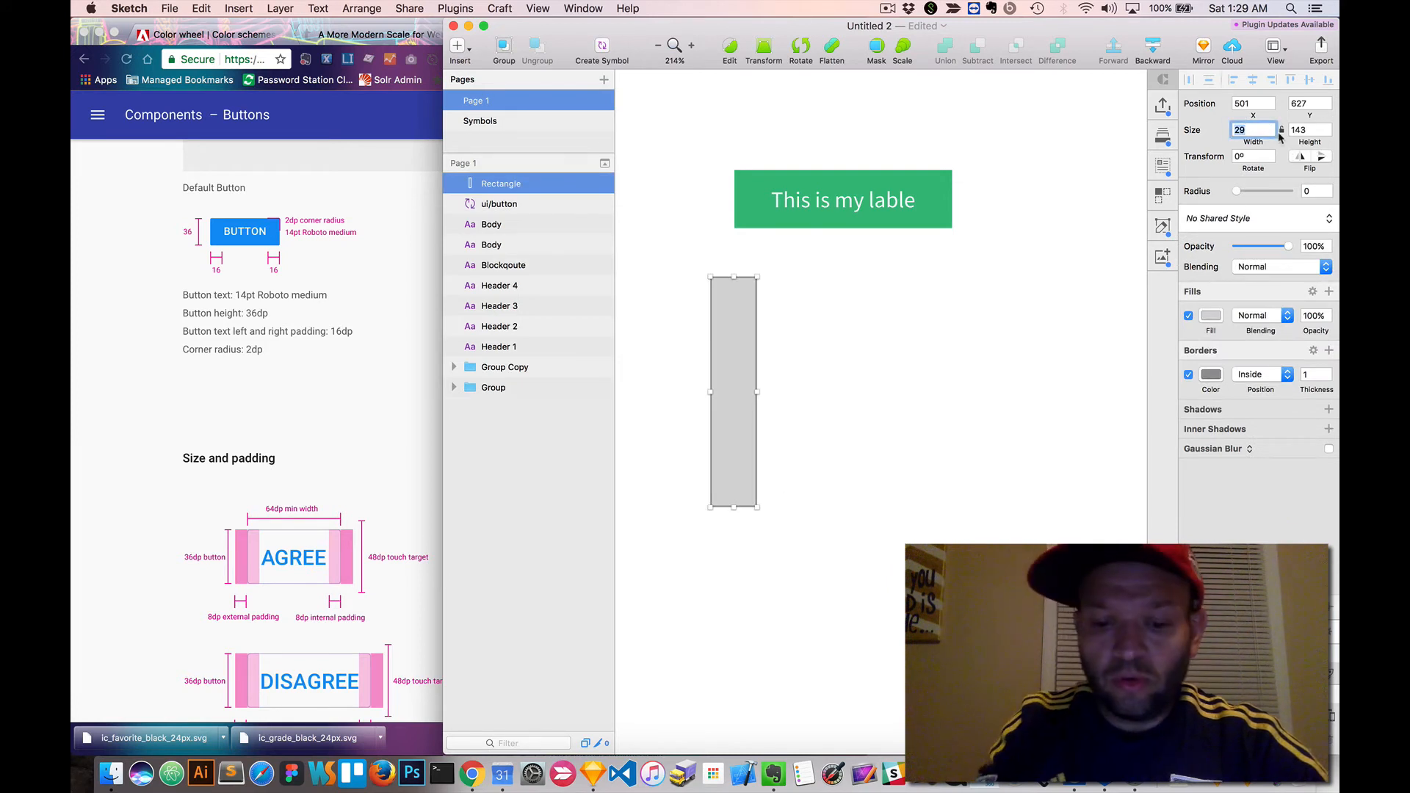
{"action": "type", "text": "16"}
{"action": "key", "text": "Return"}
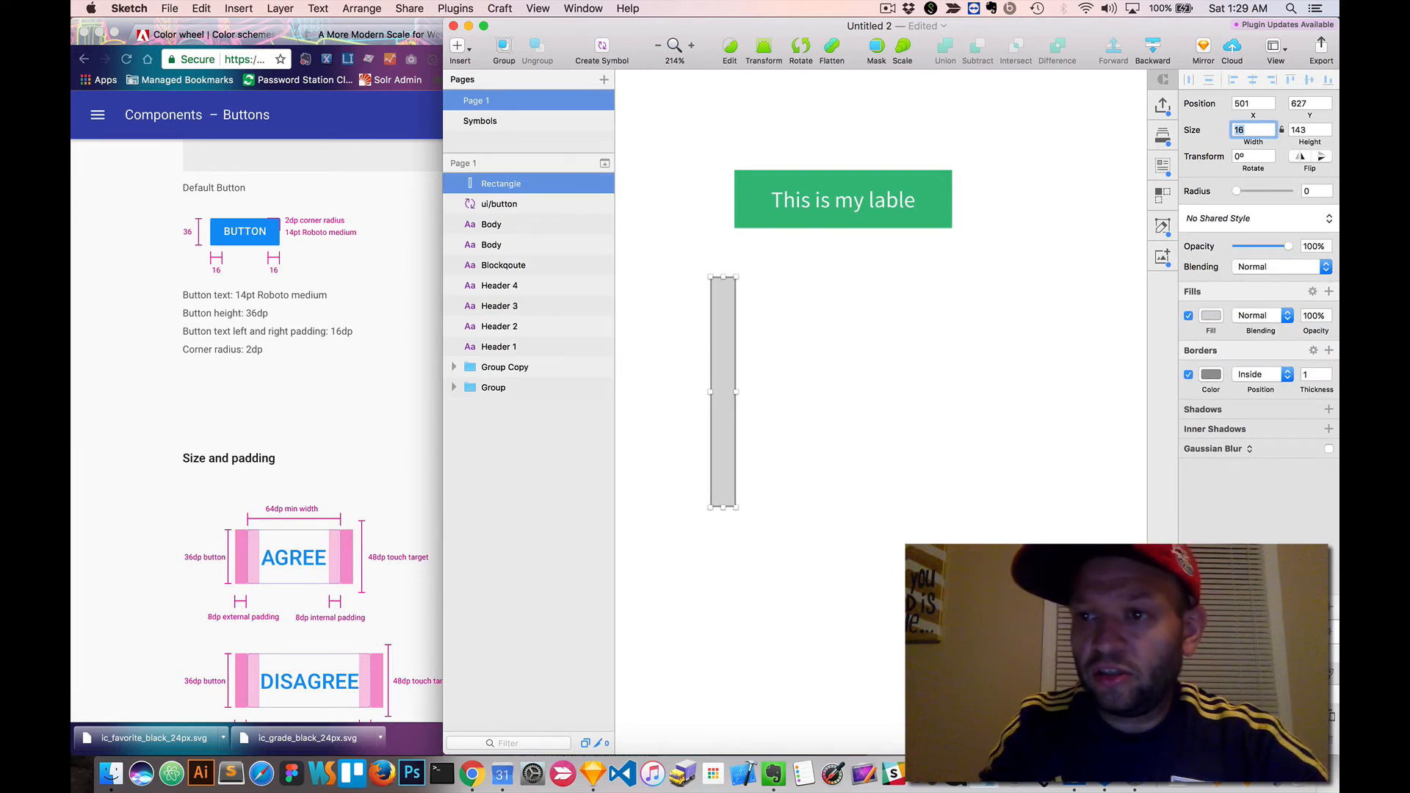
{"action": "left_click", "coordinate": [1302, 130]}
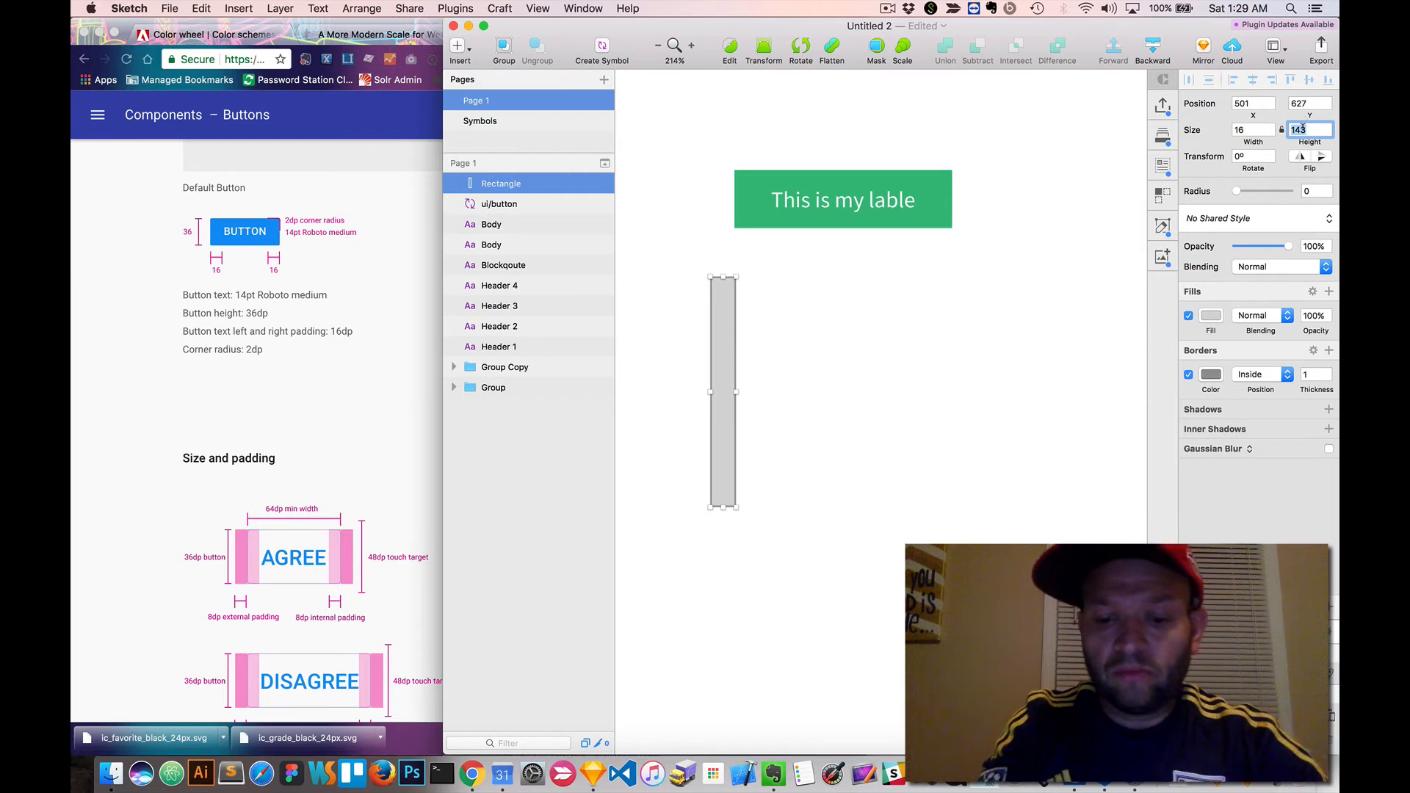
{"action": "type", "text": "700"}
{"action": "key", "text": "Return"}
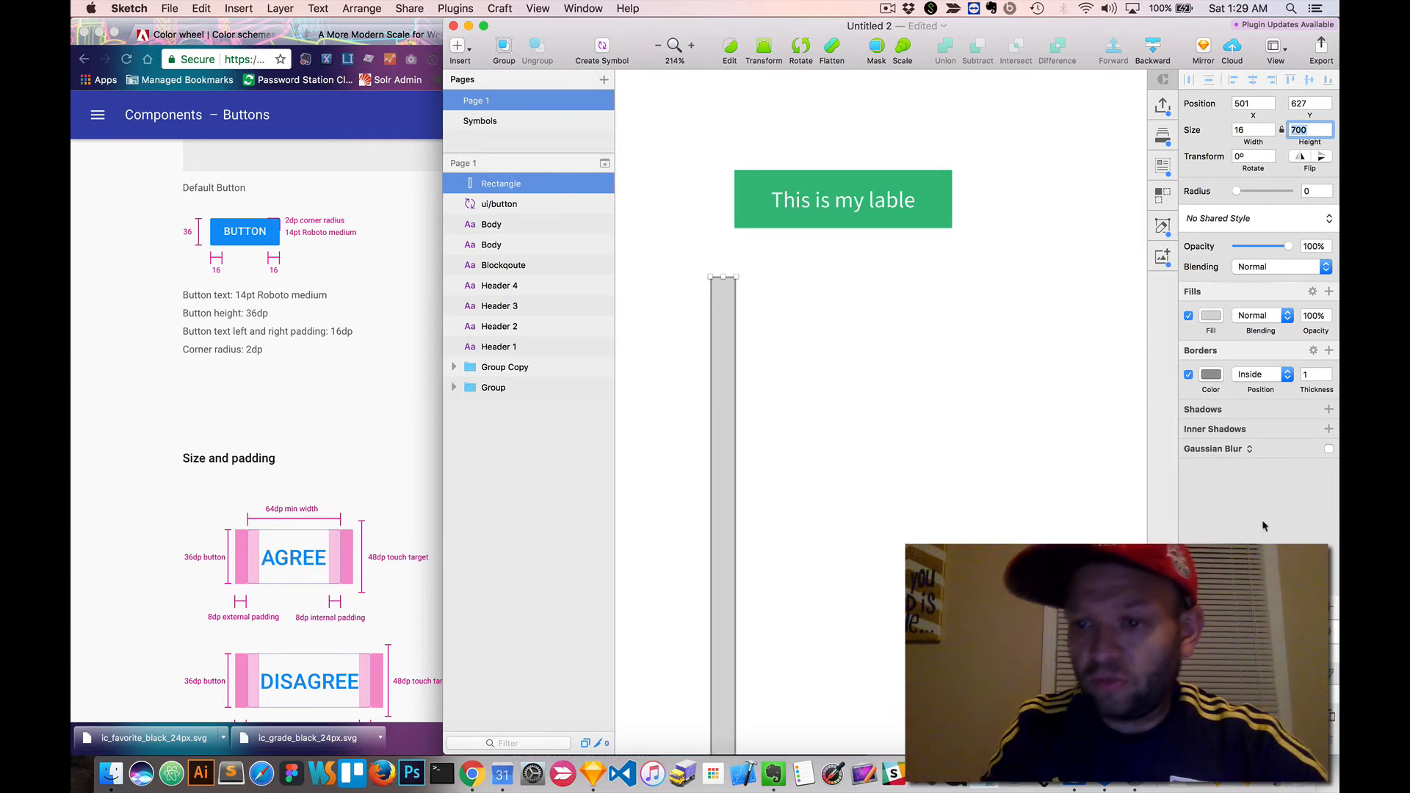
{"action": "left_click", "coordinate": [1189, 374]}
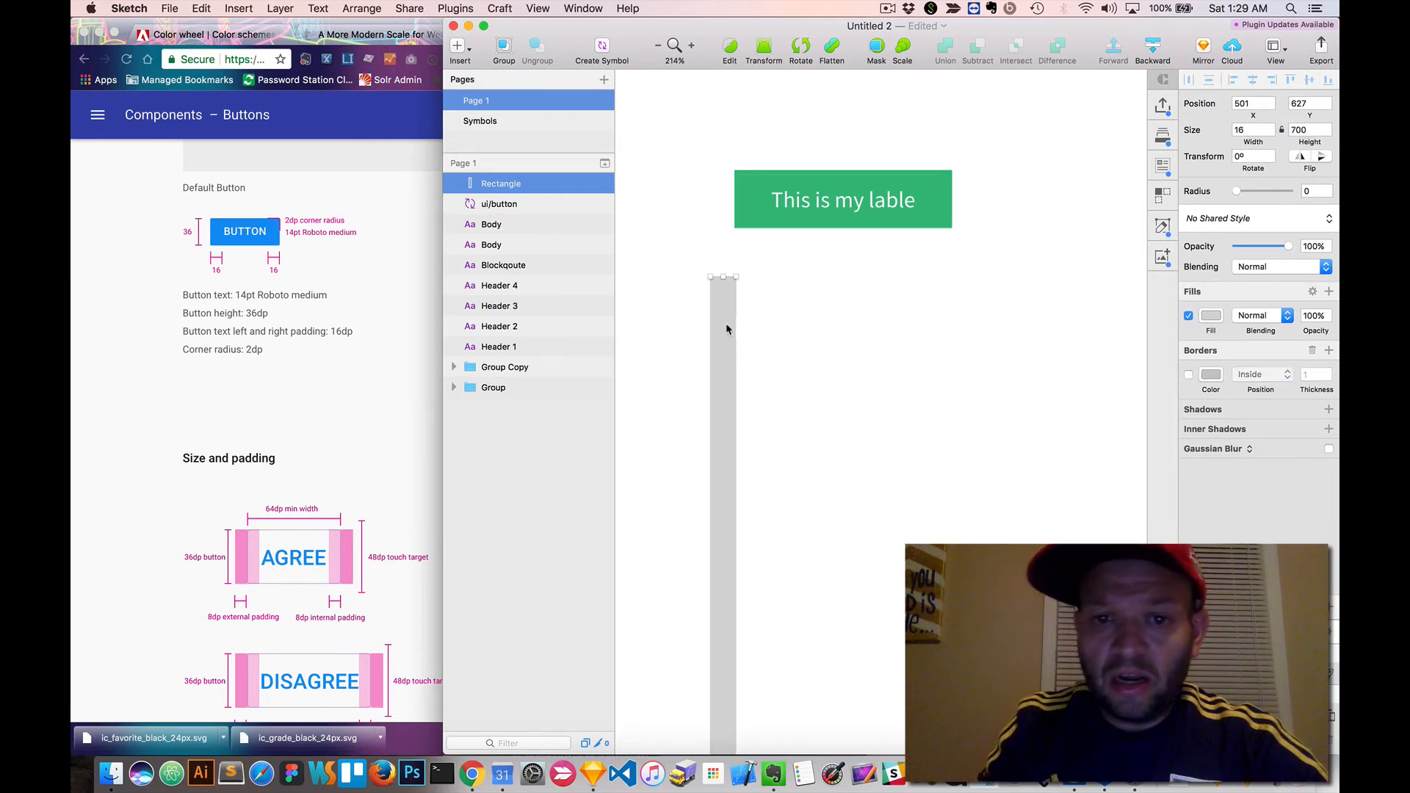
- Move the rectangle just left of the green button, level with its top, and fill it with 4A90E2 at 20% opacity
{"action": "left_click_drag", "start_coordinate": [726, 323], "coordinate": [696, 224]}
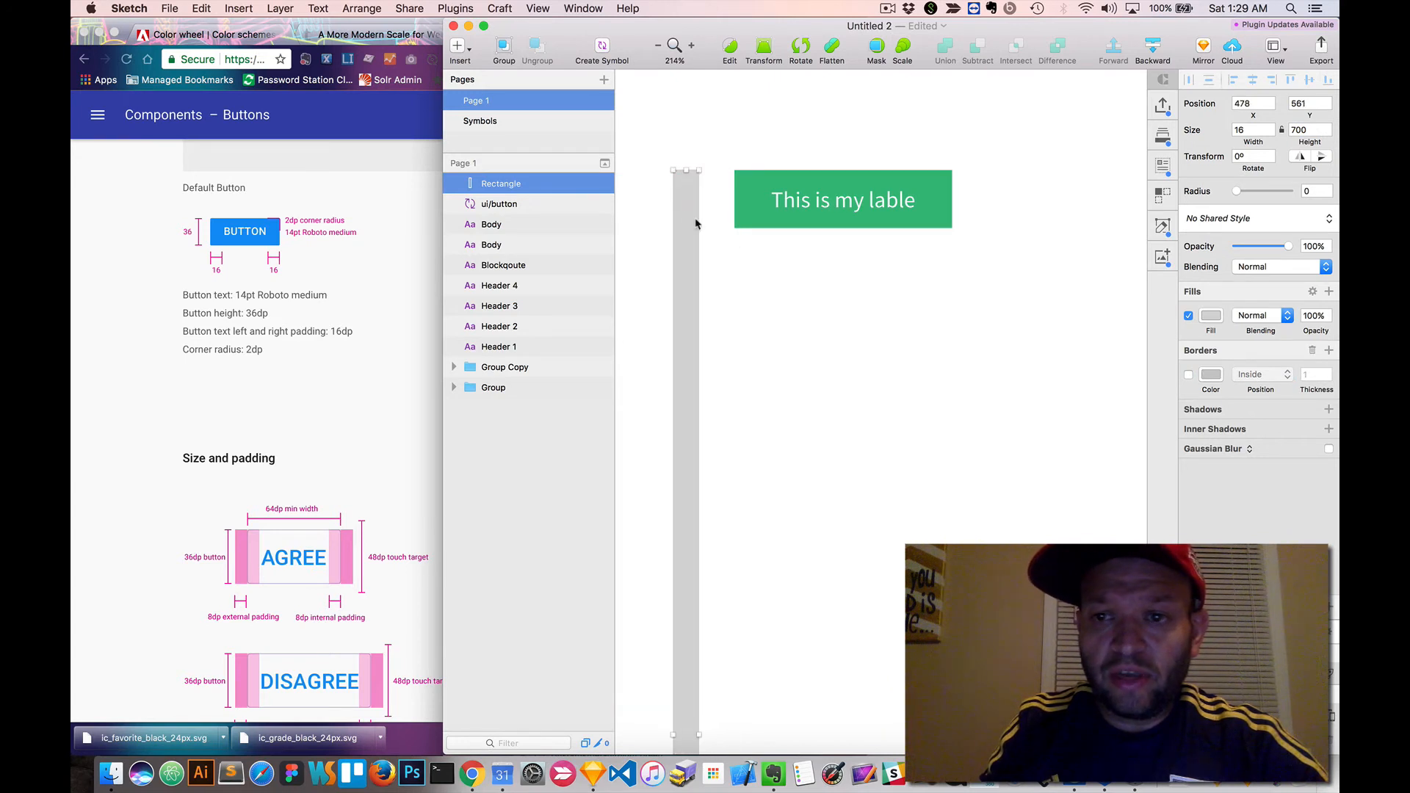
{"action": "left_click", "coordinate": [1213, 318]}
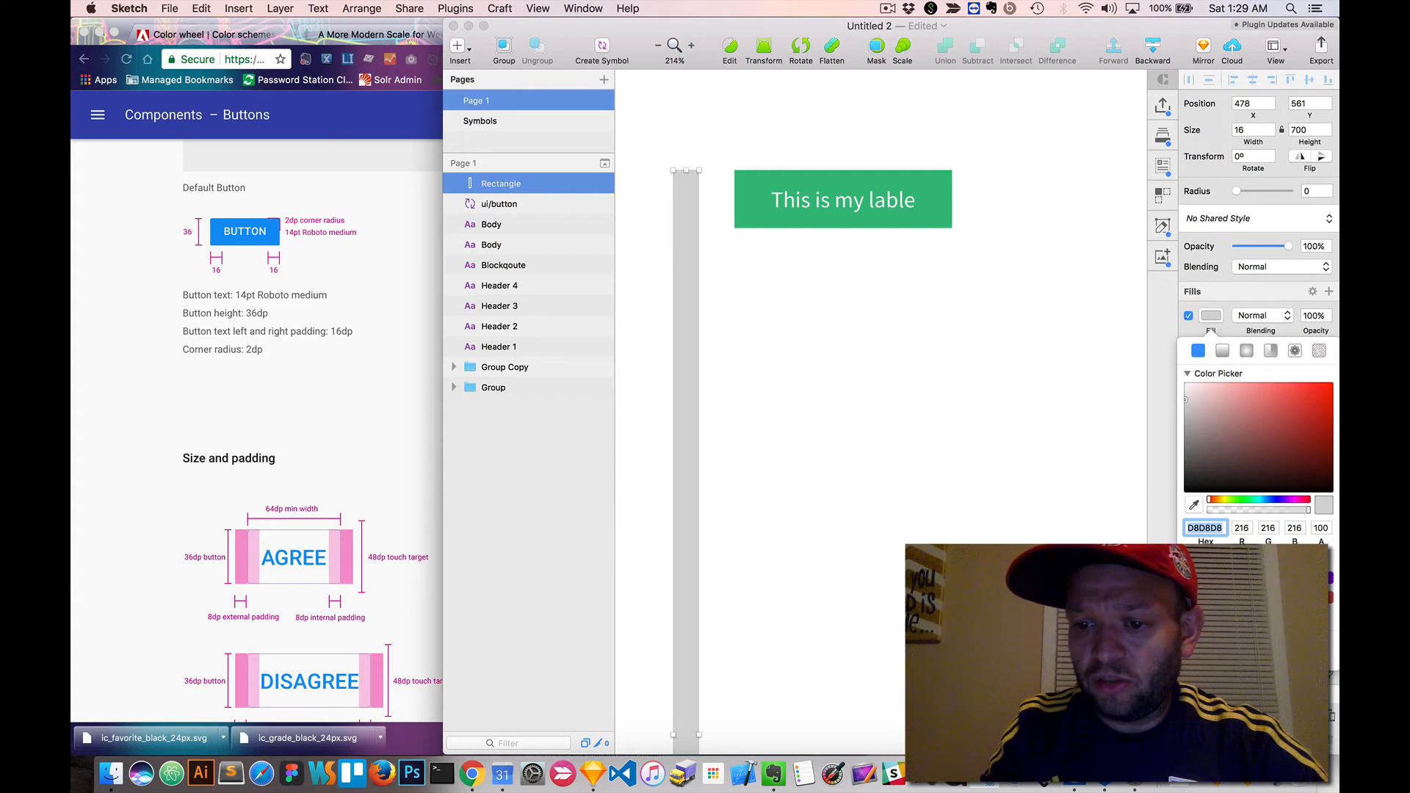
{"action": "left_click", "coordinate": [1192, 597]}
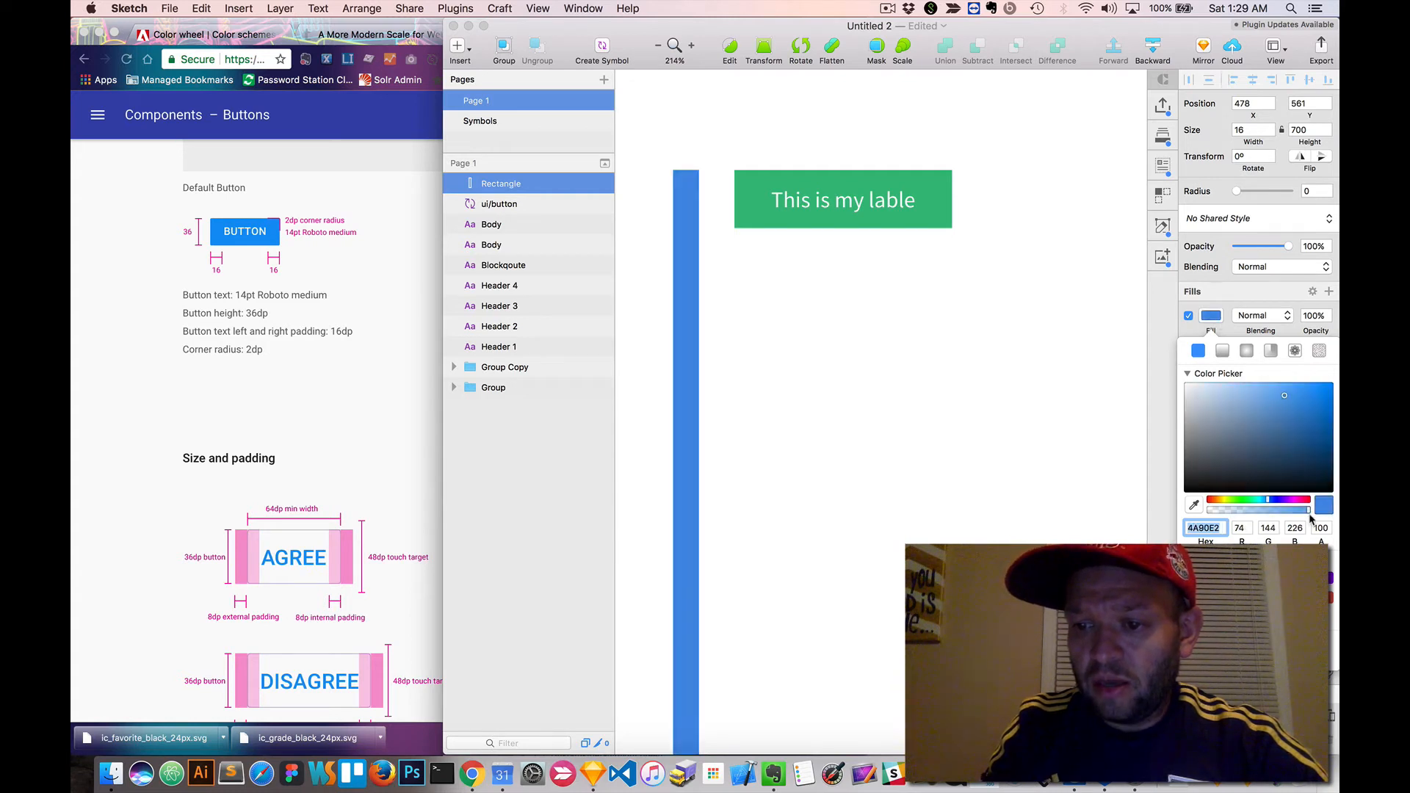
{"action": "left_click_drag", "start_coordinate": [1311, 518], "coordinate": [1231, 519]}
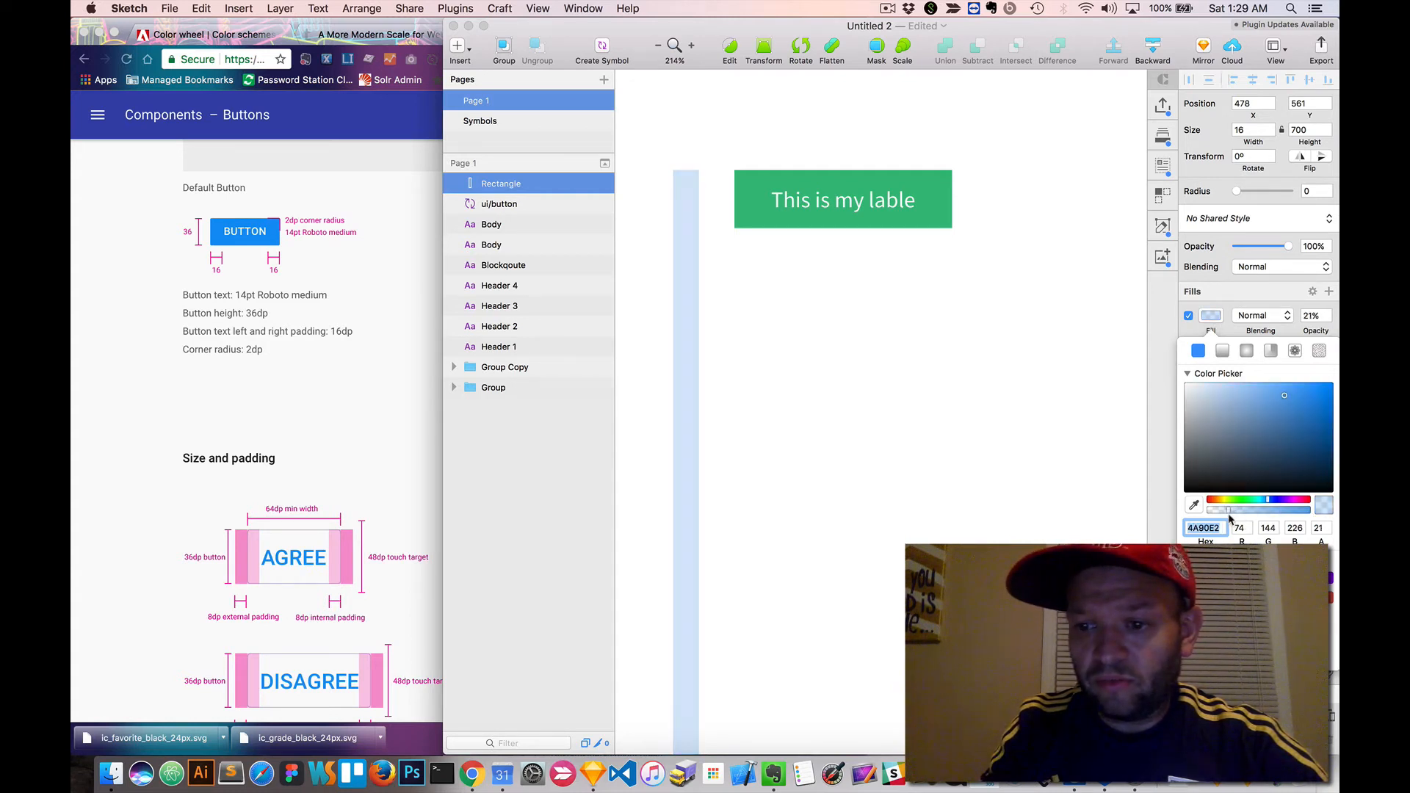
{"action": "scroll", "coordinate": [689, 411], "scroll_direction": "down", "scroll_amount": 3}
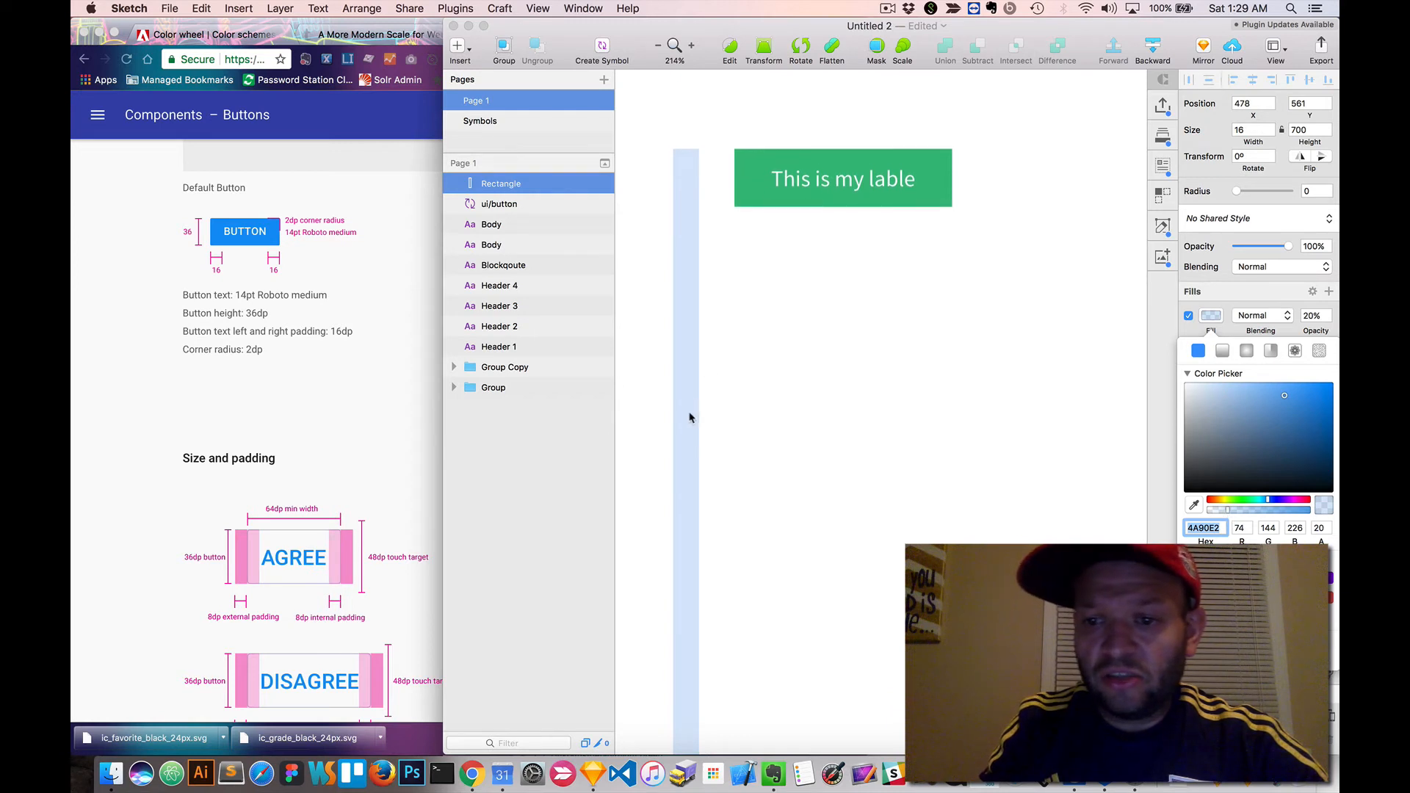
{"action": "scroll", "coordinate": [688, 437], "scroll_direction": "down", "scroll_amount": 2}
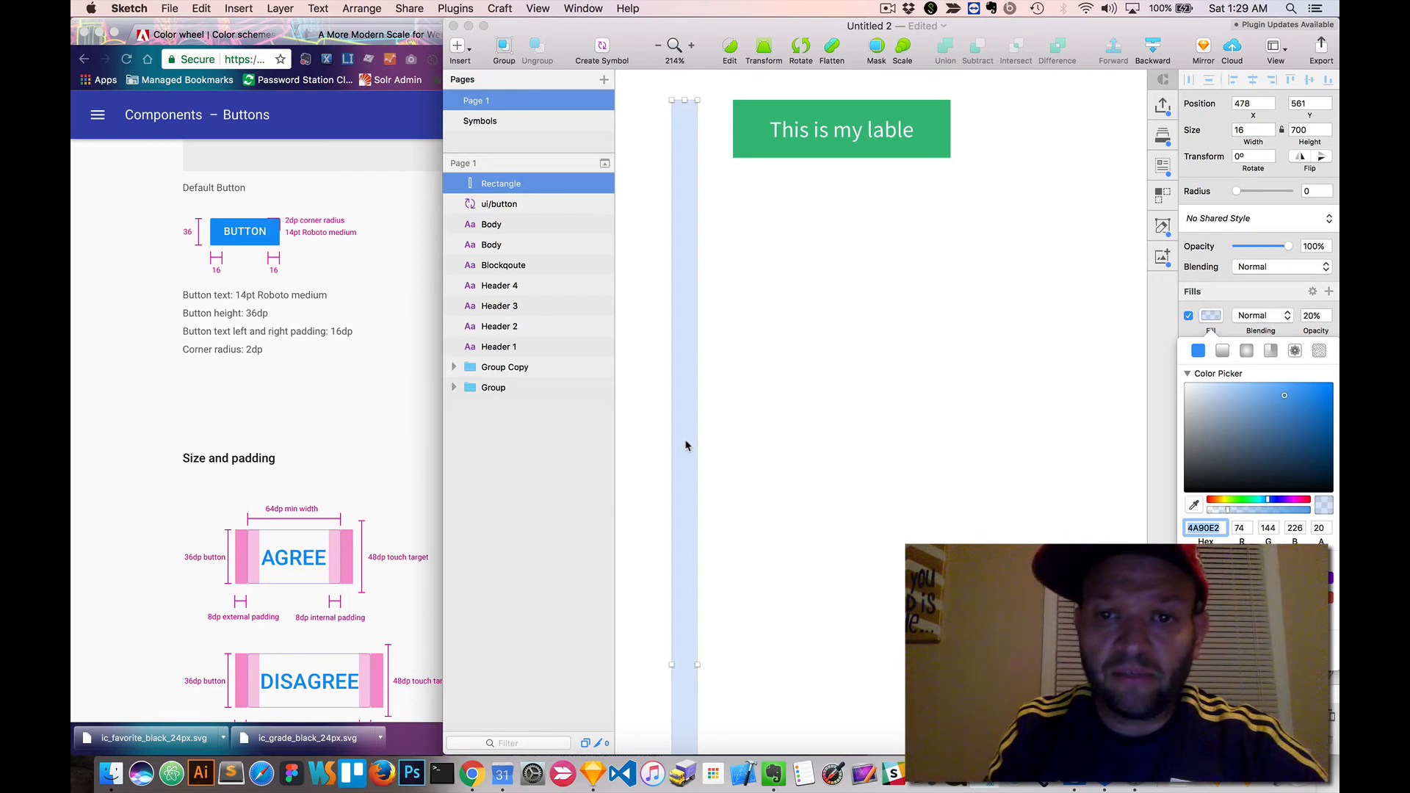
{"action": "scroll", "coordinate": [686, 446], "scroll_direction": "down", "scroll_amount": 5}
{"action": "scroll", "coordinate": [686, 446], "scroll_direction": "down", "scroll_amount": 3}
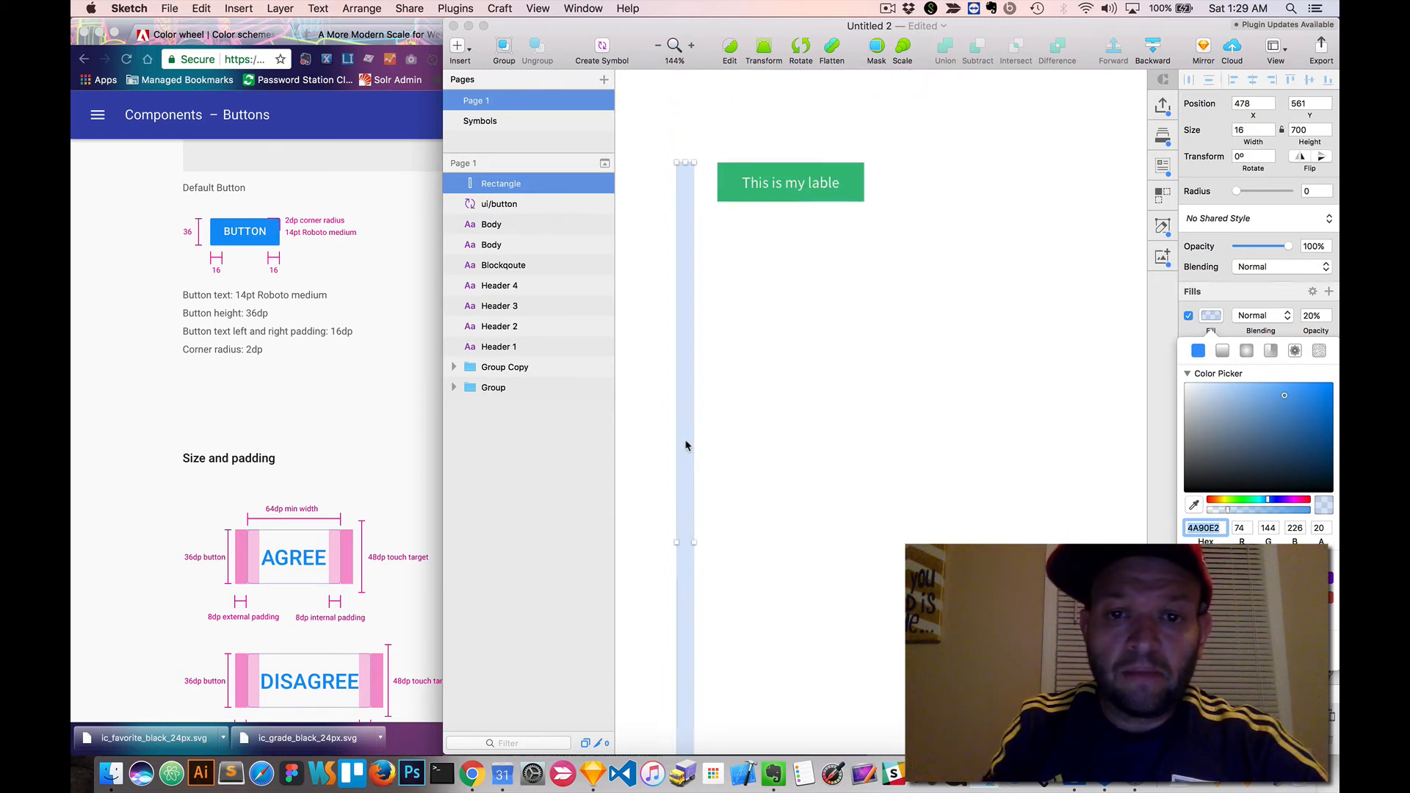
- Set the height of the pale blue column rectangle to 500
{"action": "scroll", "coordinate": [686, 454], "scroll_direction": "up", "scroll_amount": 2}
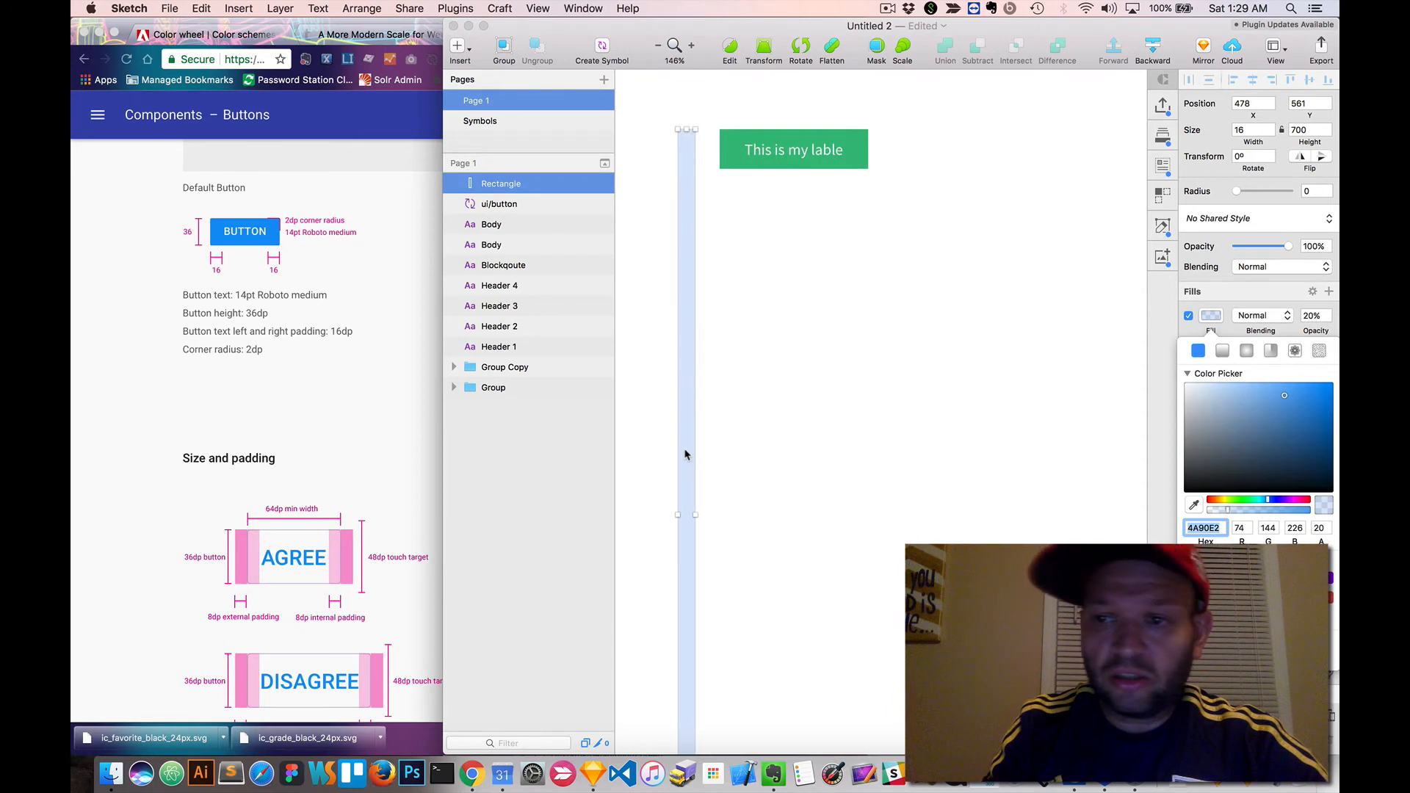
{"action": "left_click", "coordinate": [1317, 129]}
{"action": "type", "text": "50"}
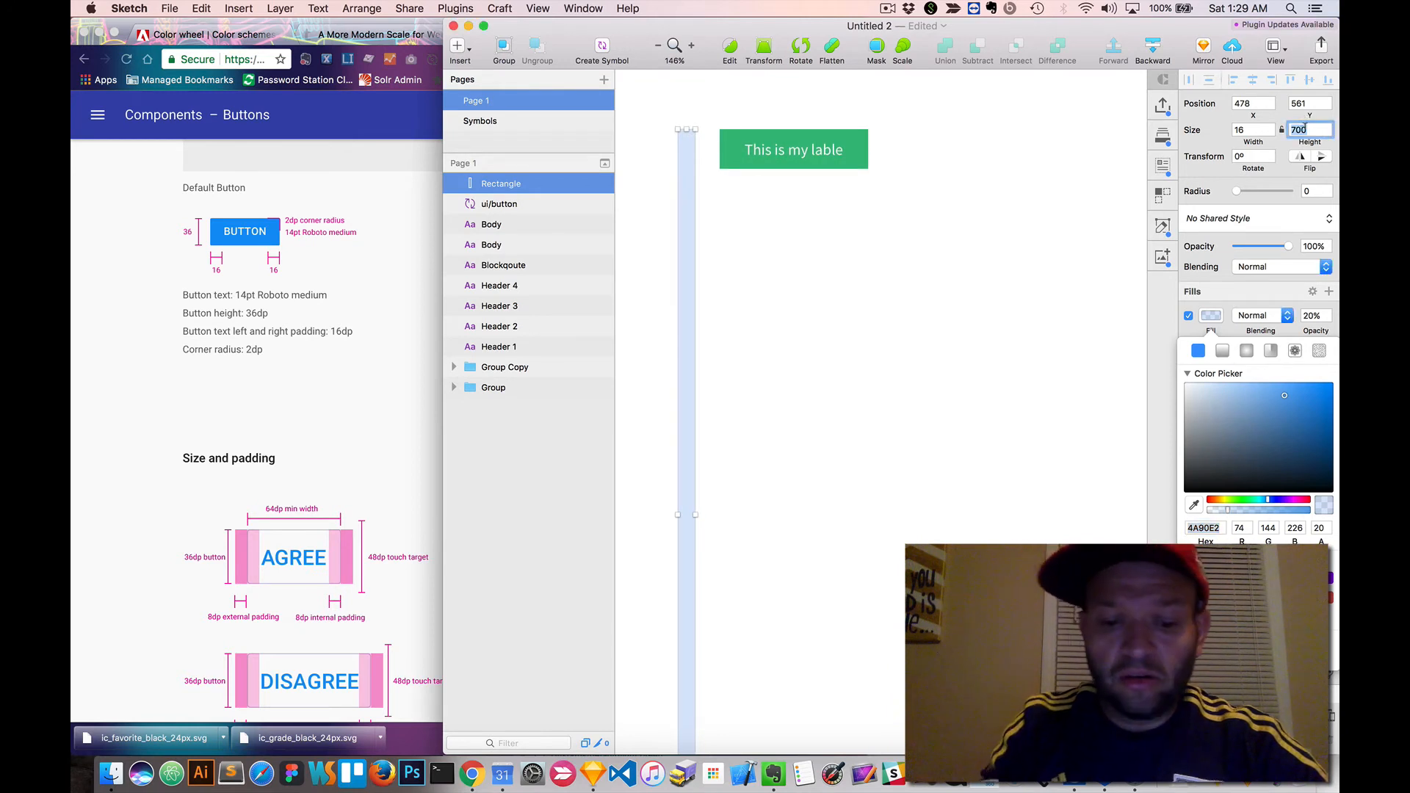
{"action": "key", "text": "Return"}
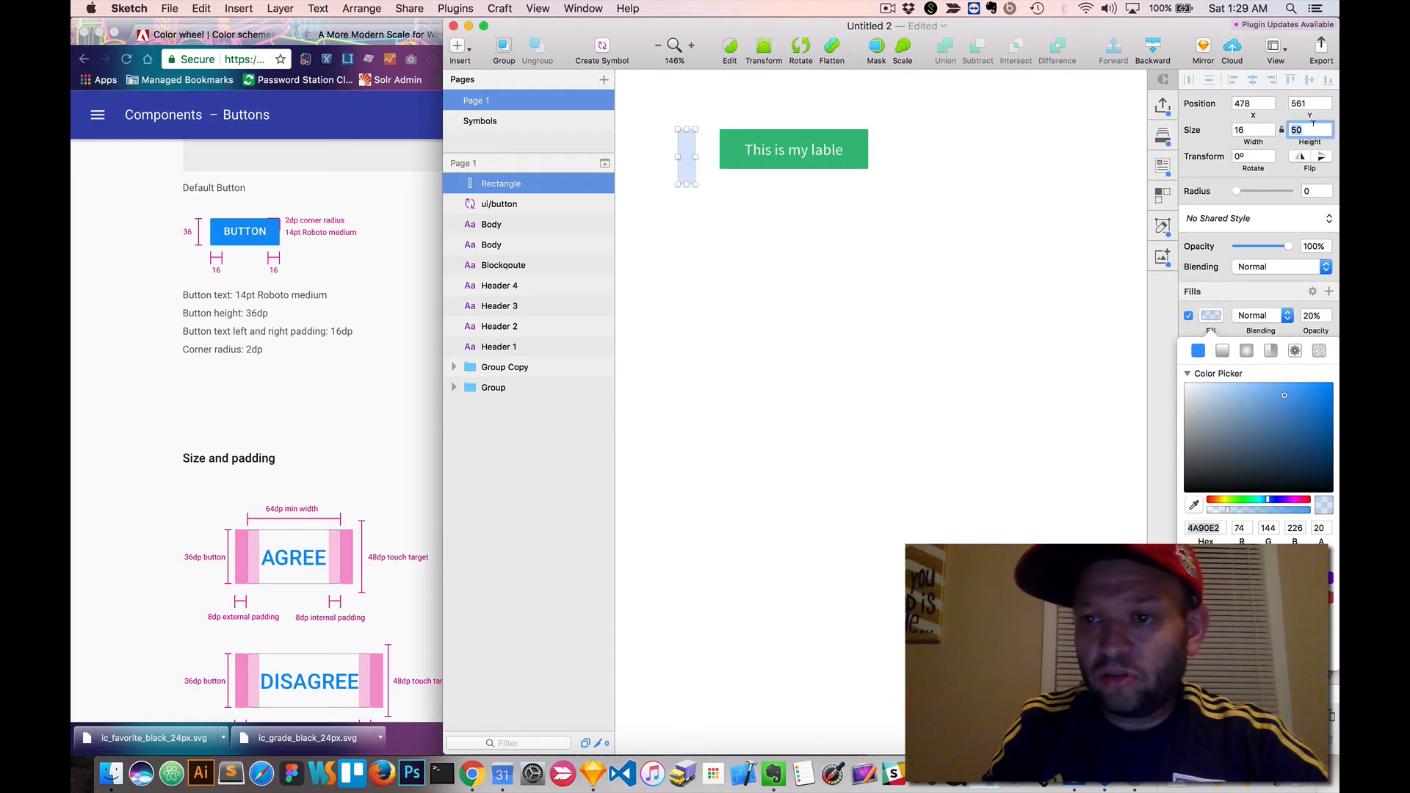
{"action": "type", "text": "0"}
{"action": "key", "text": "Return"}
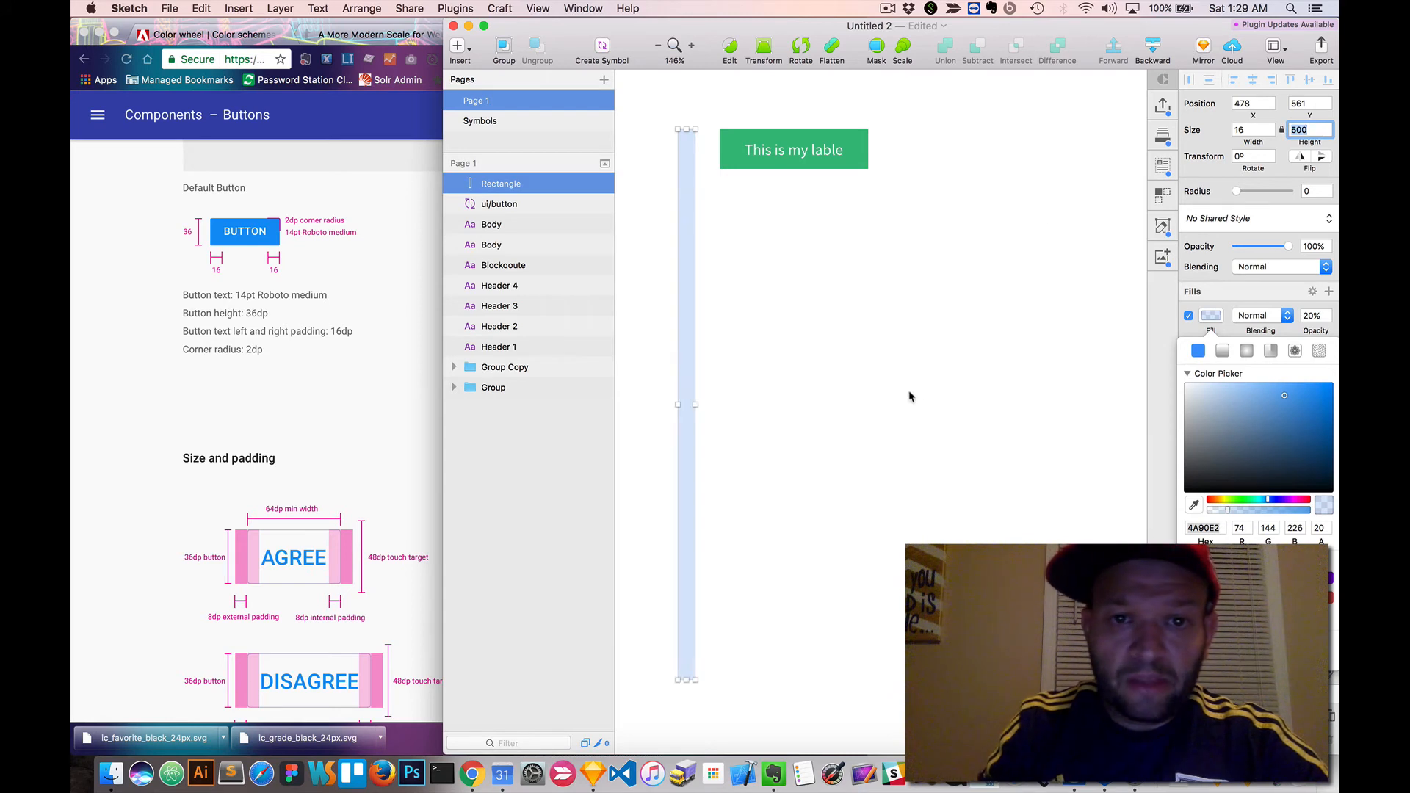
{"action": "key", "text": "Escape"}
- Add a text label reading "1x" over the middle of the column rectangle and colour it 4A90E2
{"action": "left_click", "coordinate": [458, 47]}
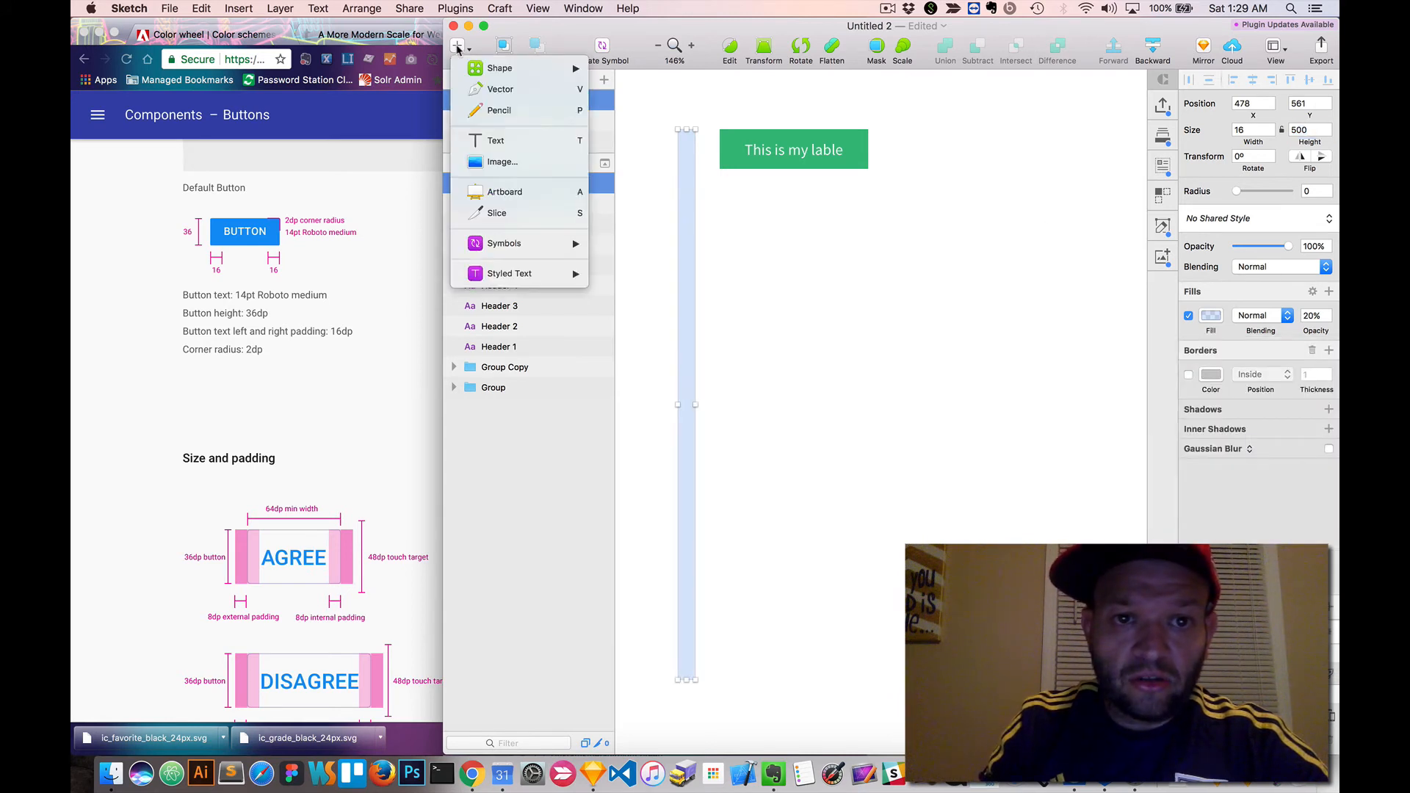
{"action": "left_click", "coordinate": [503, 140]}
{"action": "left_click", "coordinate": [684, 388]}
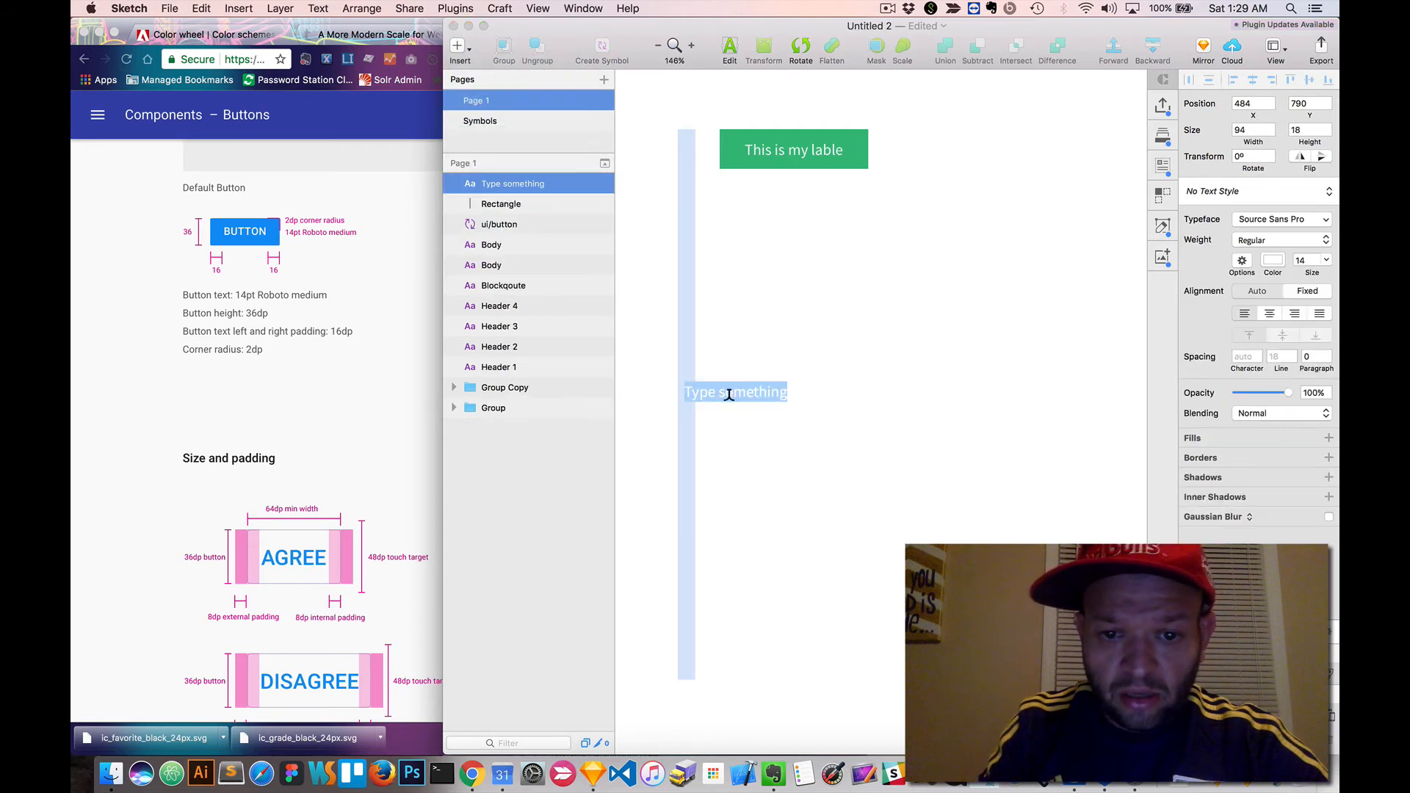
{"action": "type", "text": "1x"}
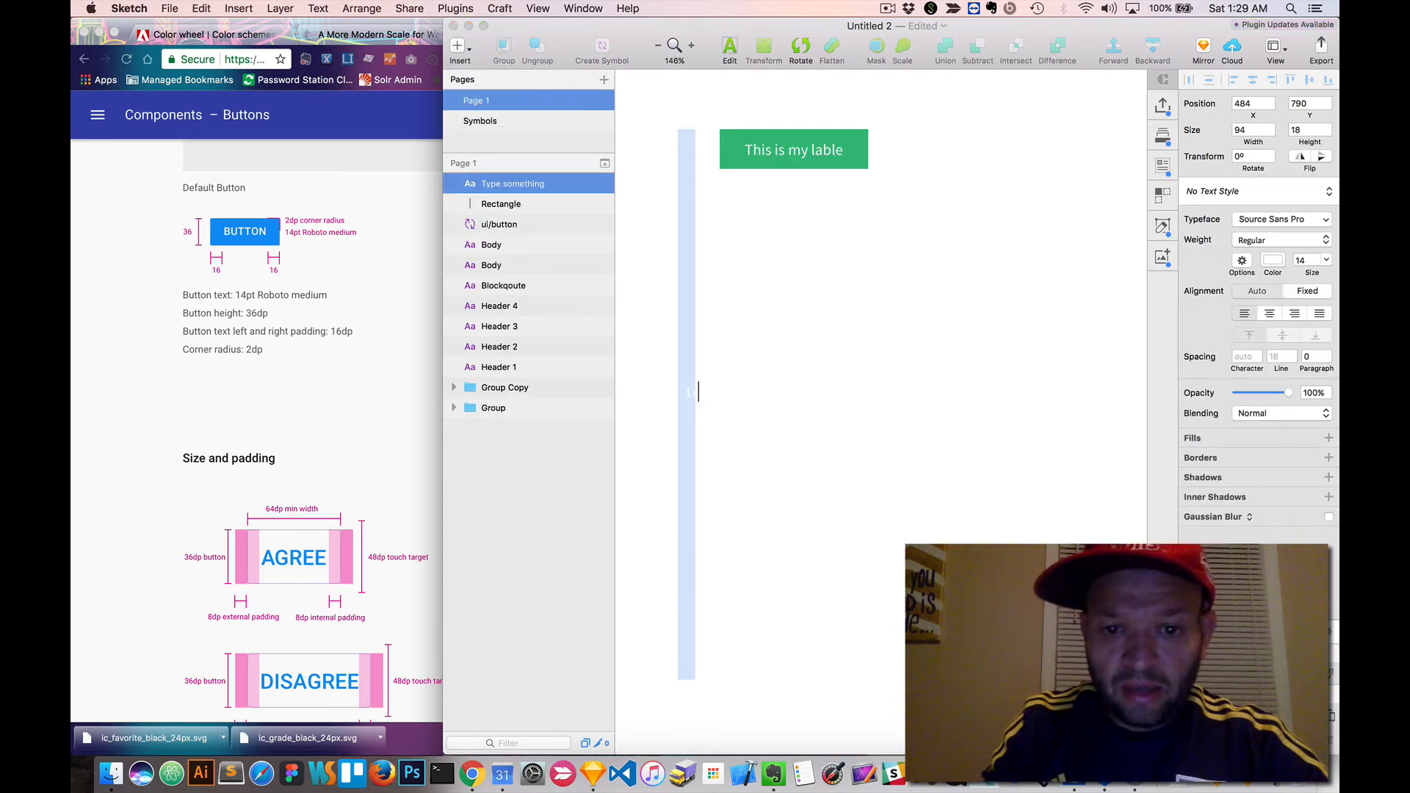
{"action": "key", "text": "super+a"}
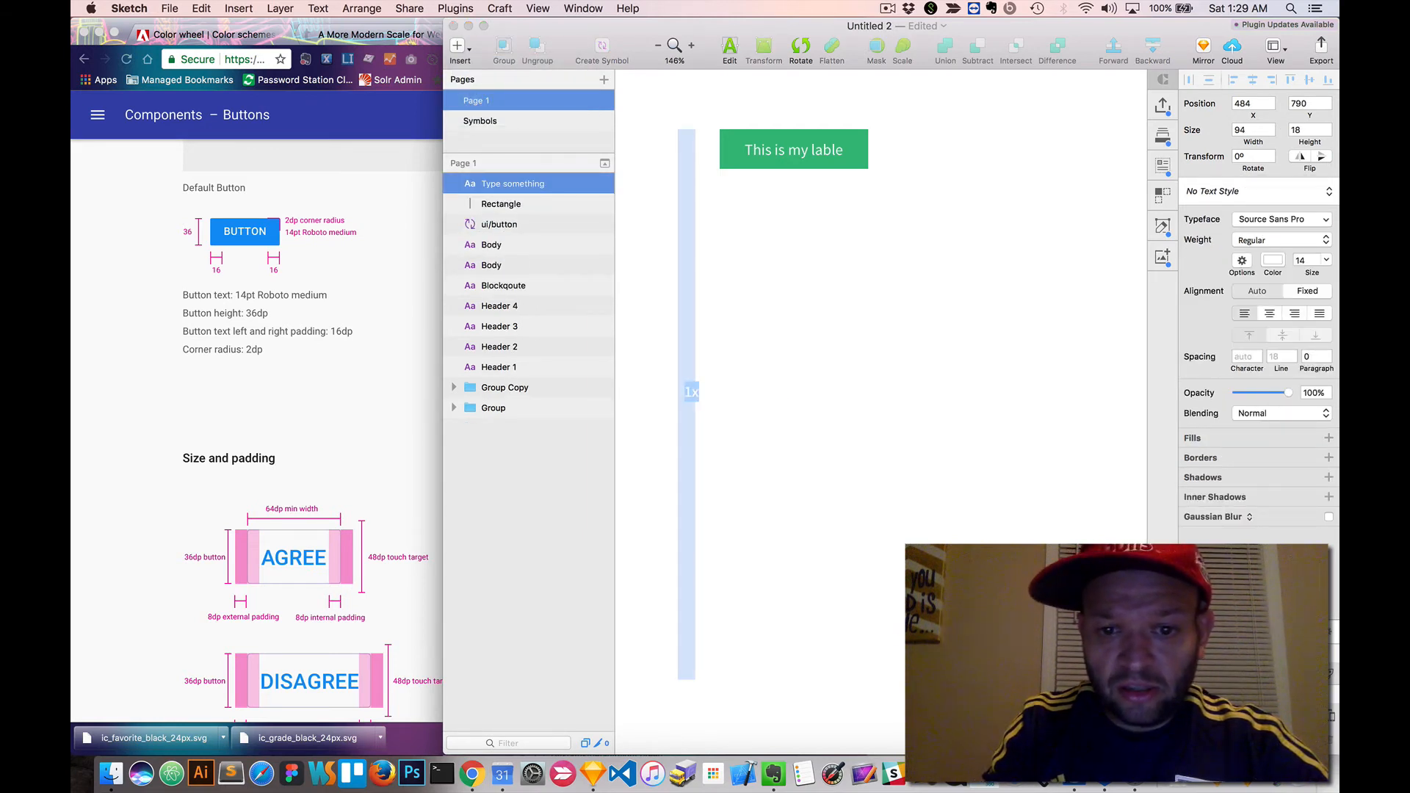
{"action": "left_click", "coordinate": [1274, 263]}
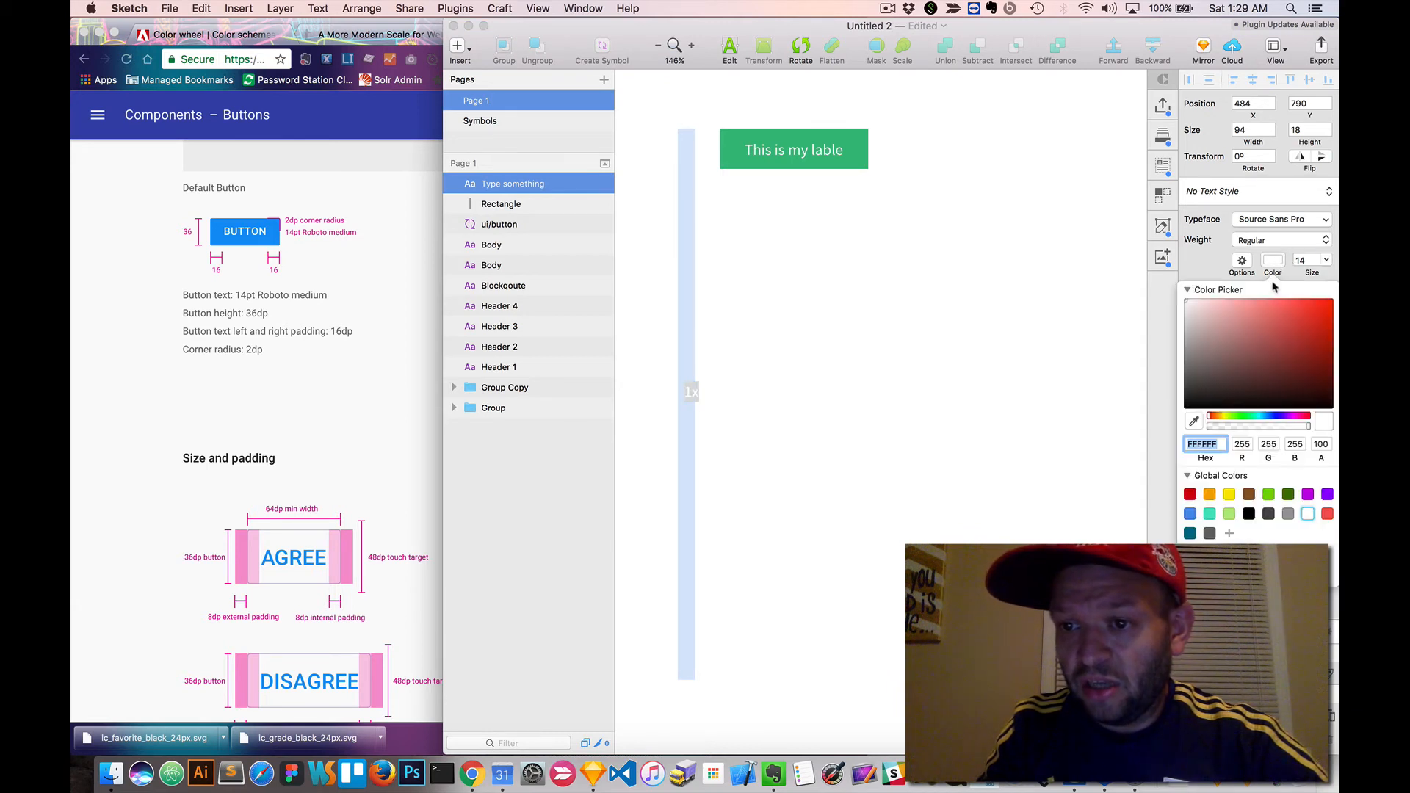
{"action": "left_click", "coordinate": [1190, 514]}
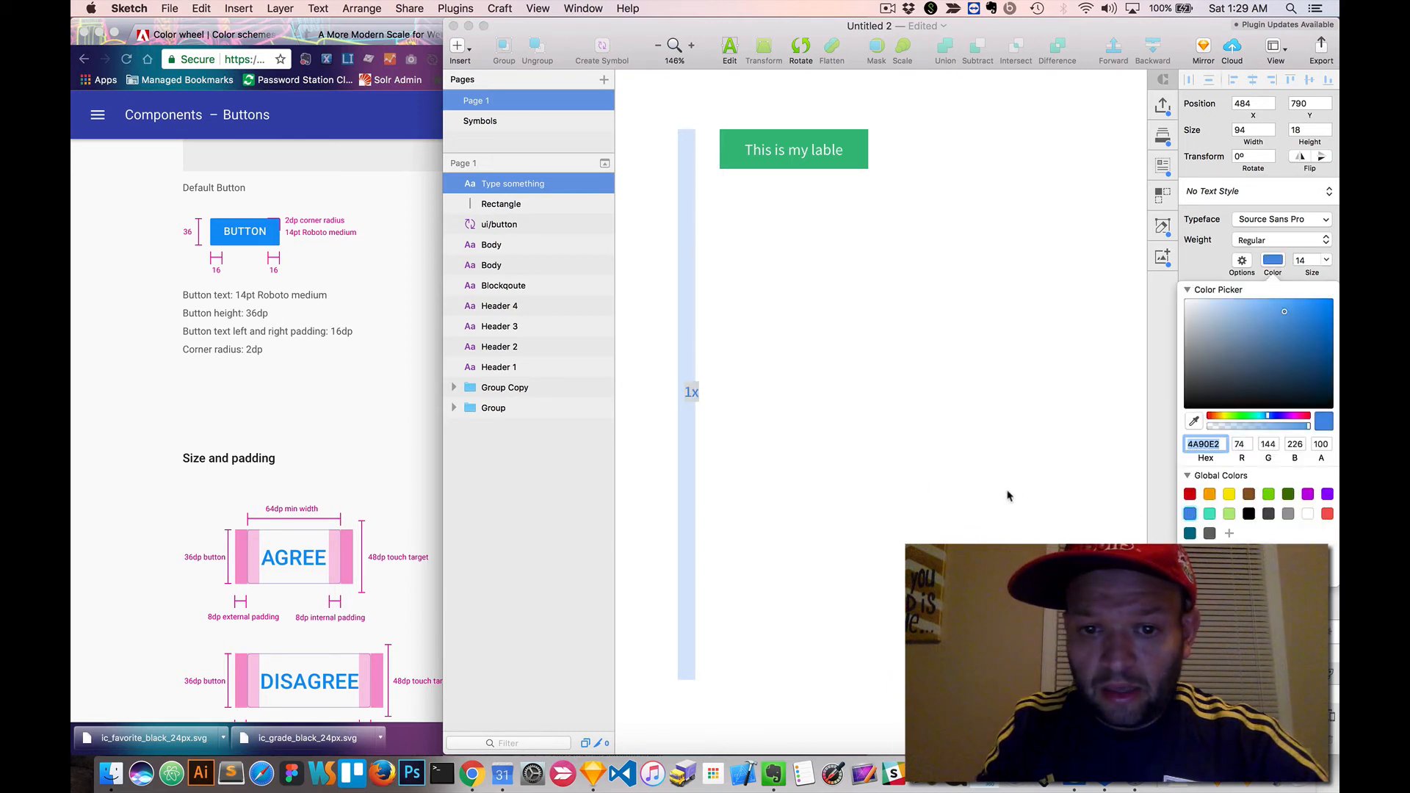
{"action": "left_click", "coordinate": [690, 287]}
{"action": "key", "text": "Escape"}
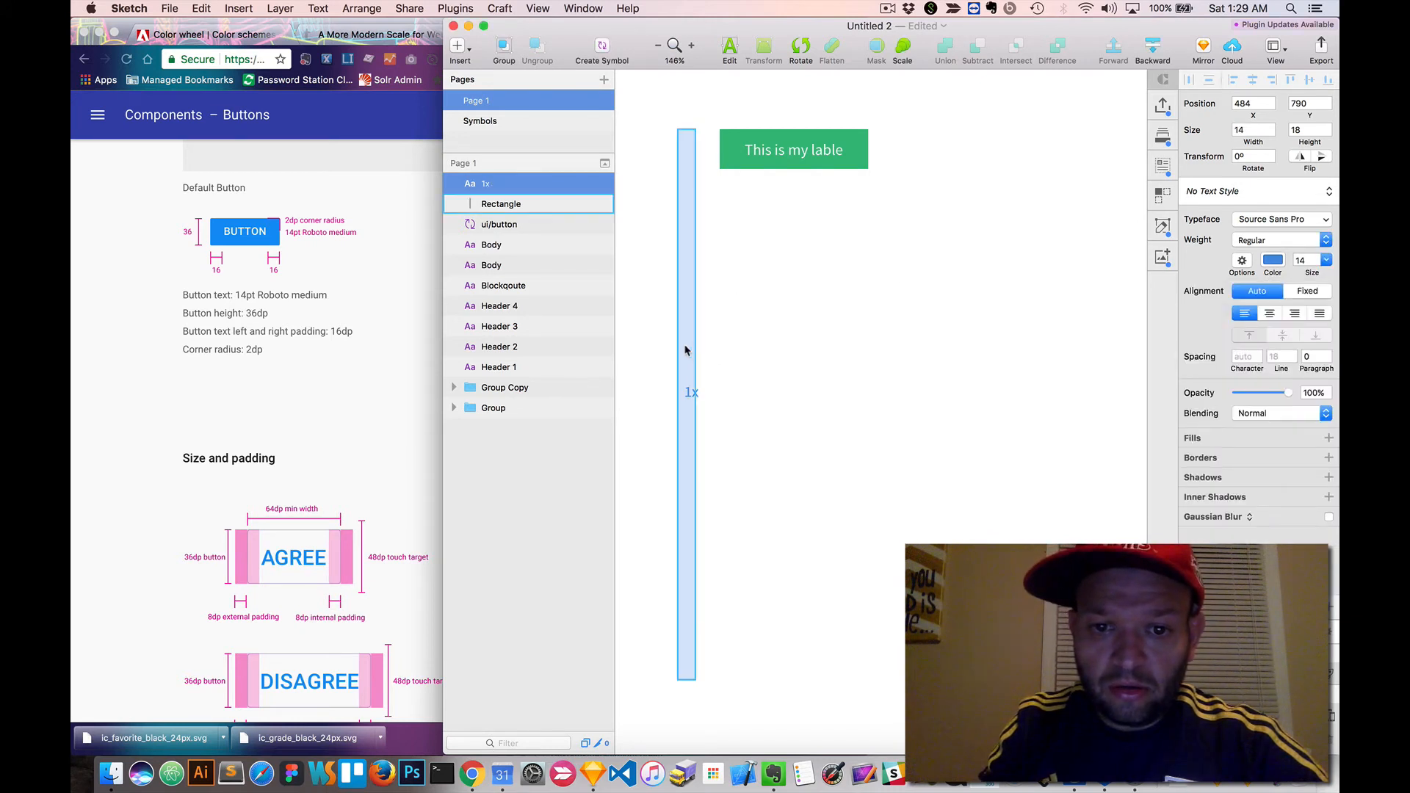
- Align the 1x label and the column rectangle to each other's centres, both vertically and horizontally
{"action": "left_click", "coordinate": [686, 389], "text": "shift"}
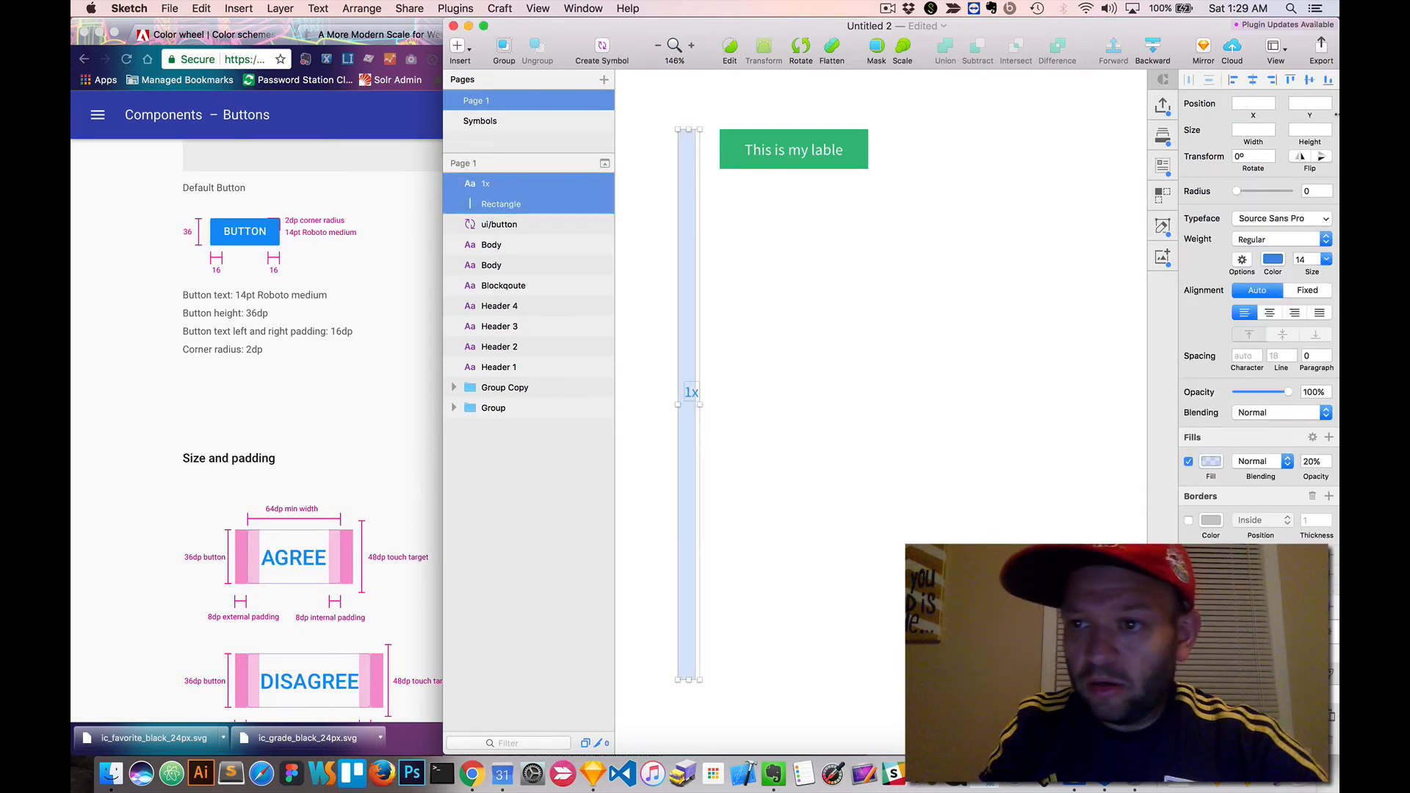
{"action": "left_click", "coordinate": [1312, 83]}
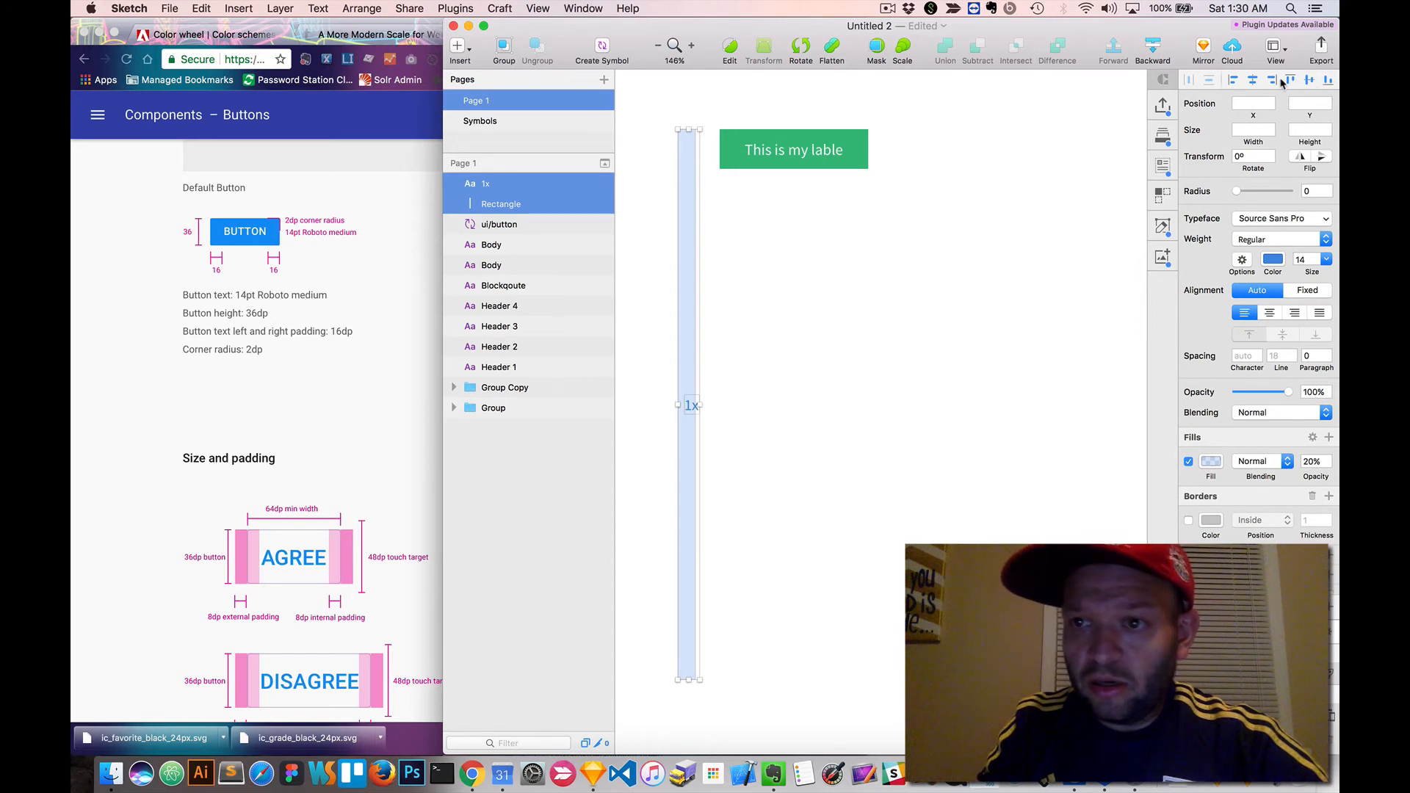
{"action": "left_click", "coordinate": [1253, 82]}
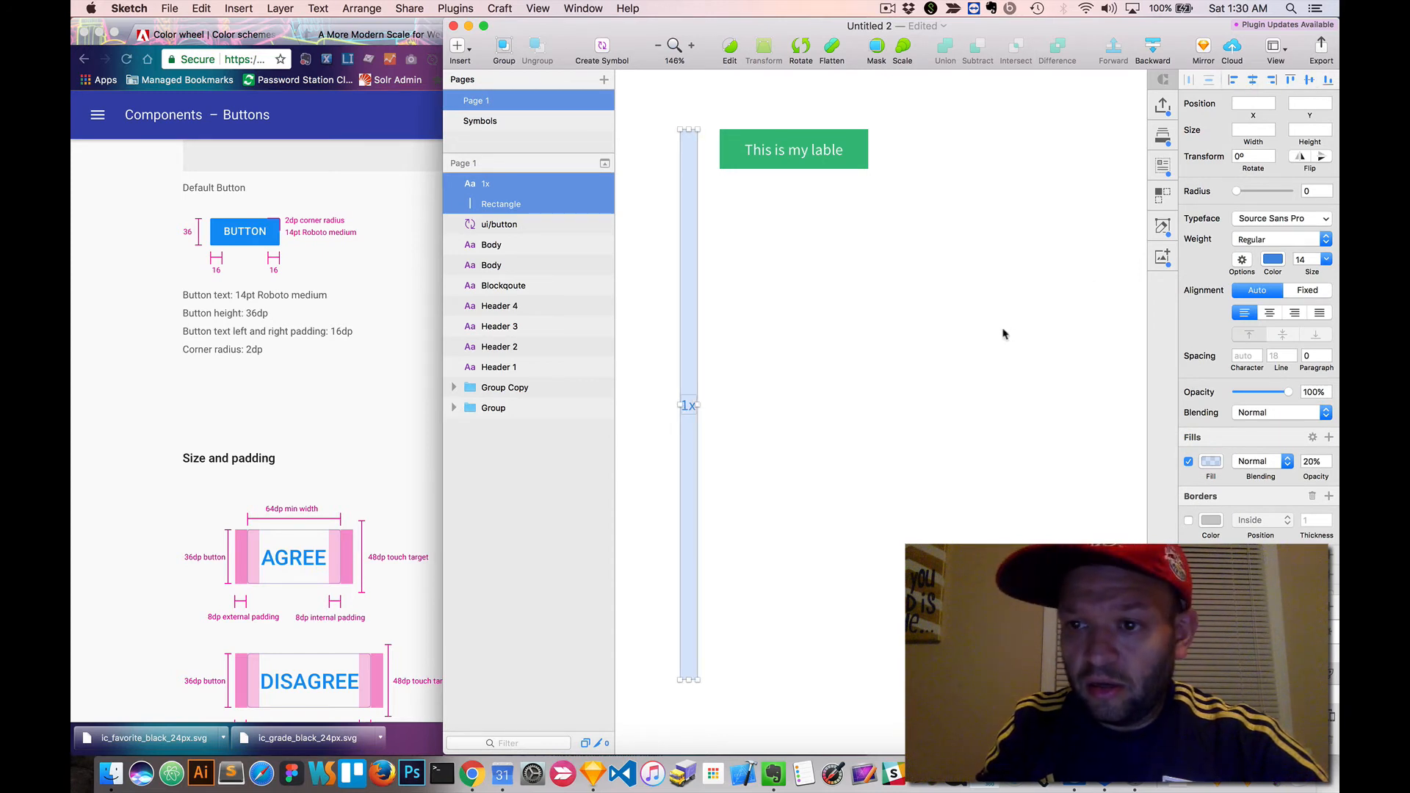
- Set the font size of the 1x label to 11
{"action": "left_click", "coordinate": [1303, 260]}
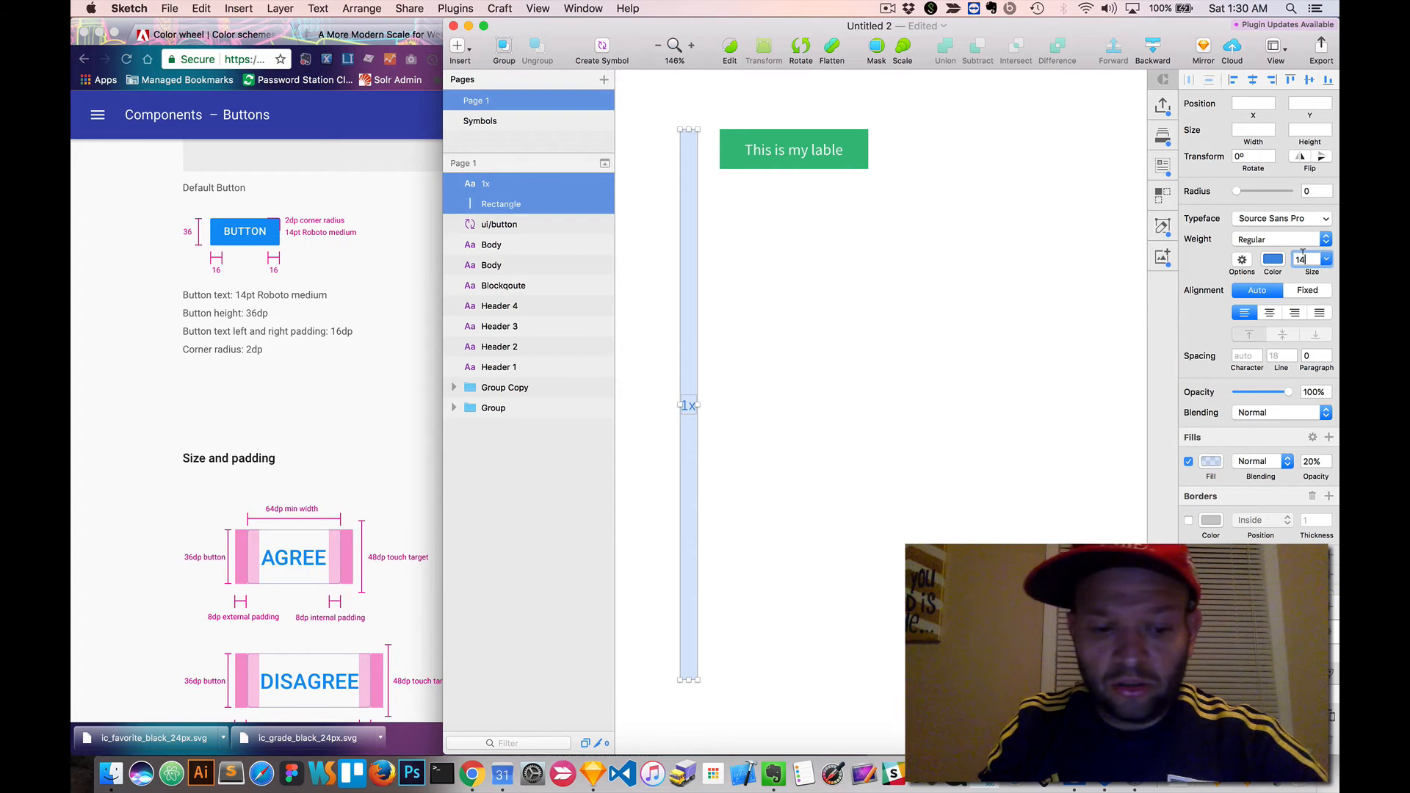
{"action": "type", "text": "11"}
{"action": "key", "text": "Return"}
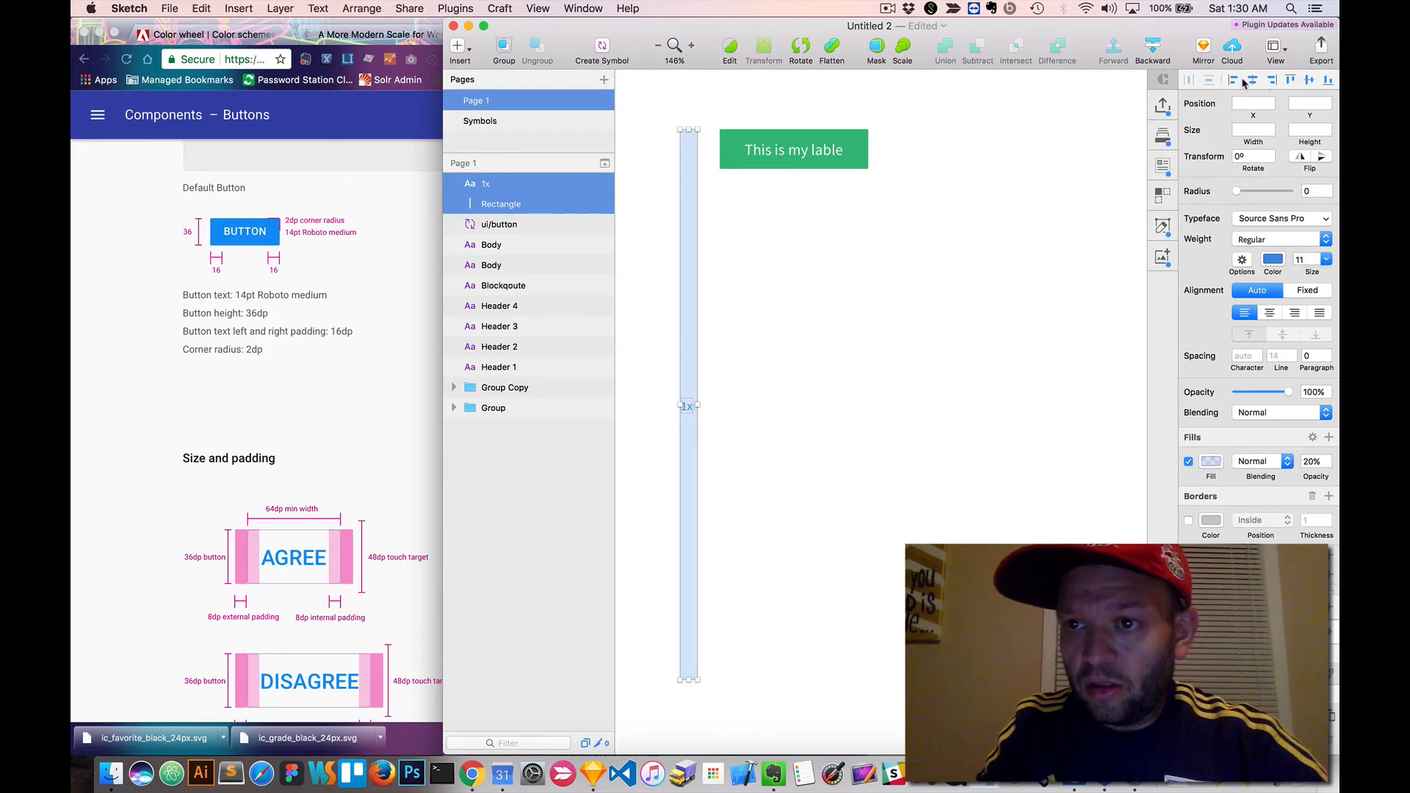
{"action": "left_click", "coordinate": [982, 277]}
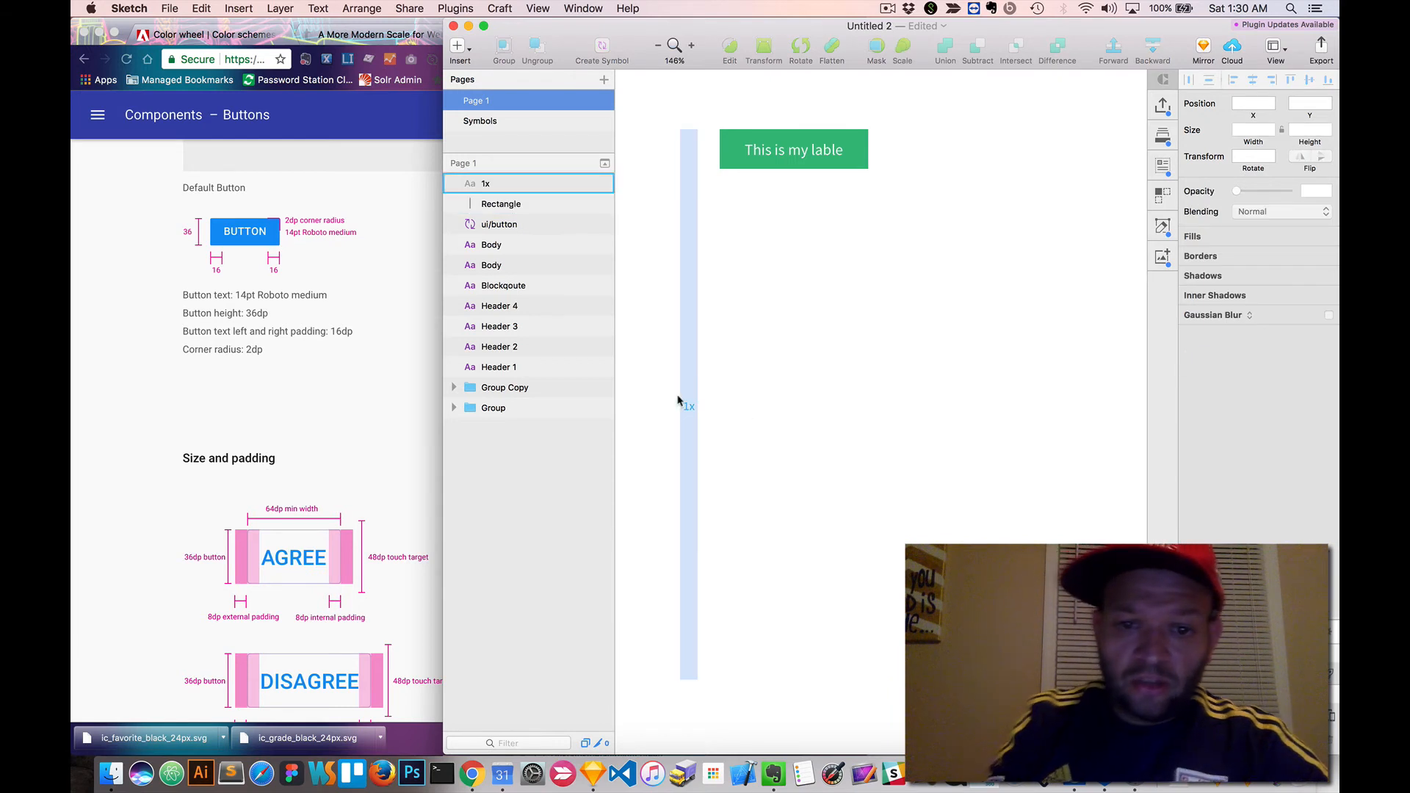
- Convert the 1x label and its rectangle into a symbol named spacer/1x, and move the instance left to X 449
{"action": "left_click_drag", "start_coordinate": [661, 122], "coordinate": [711, 691]}
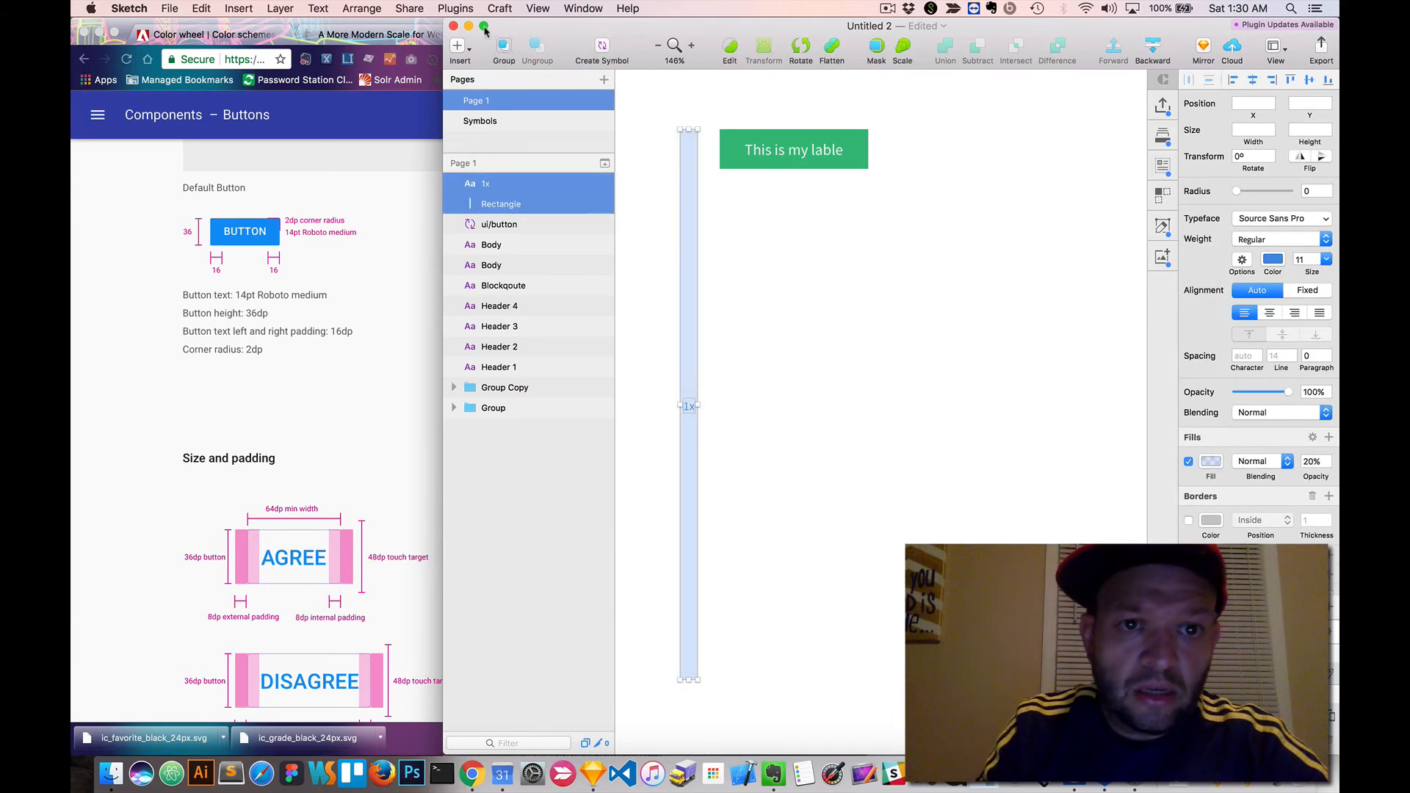
{"action": "left_click", "coordinate": [457, 47]}
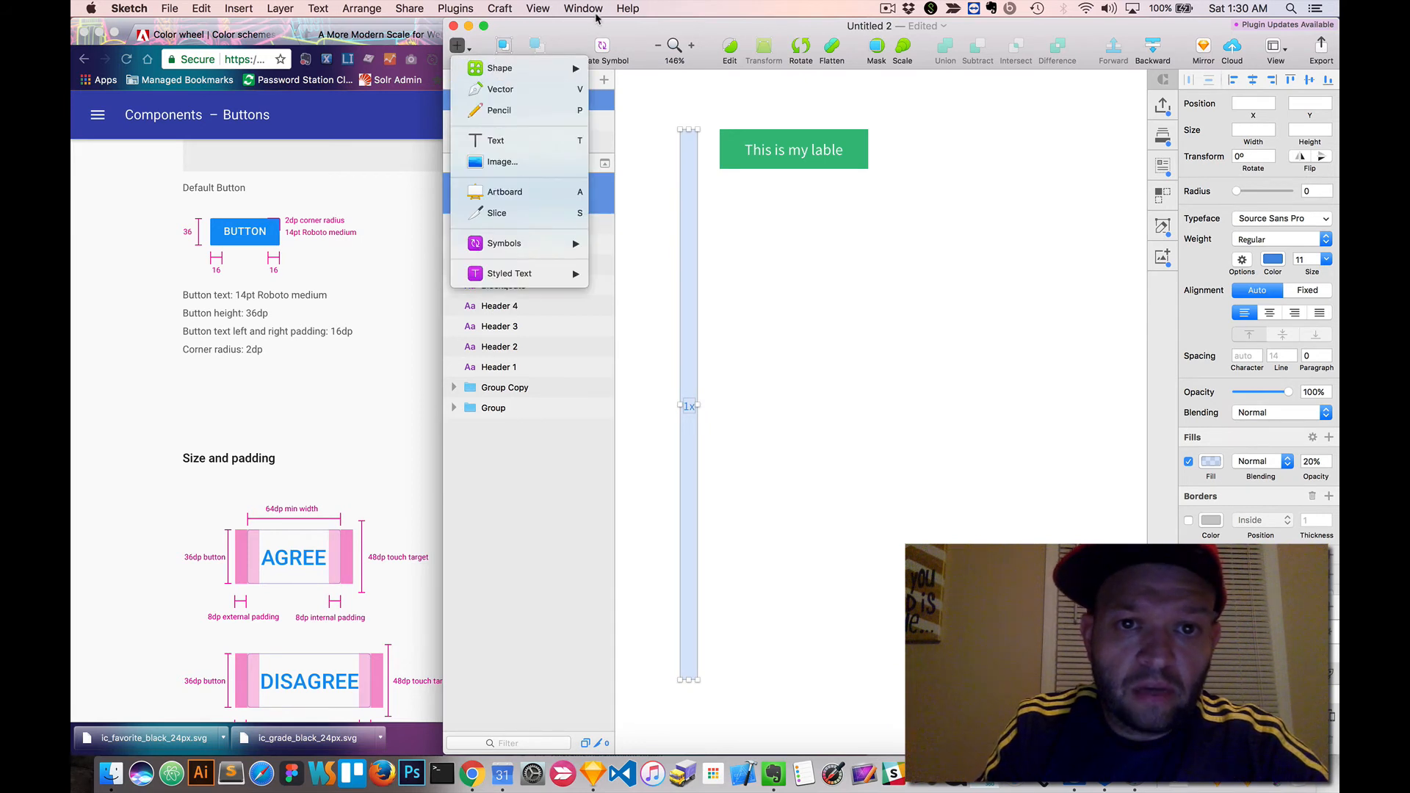
{"action": "left_click", "coordinate": [599, 33]}
{"action": "left_click", "coordinate": [601, 48]}
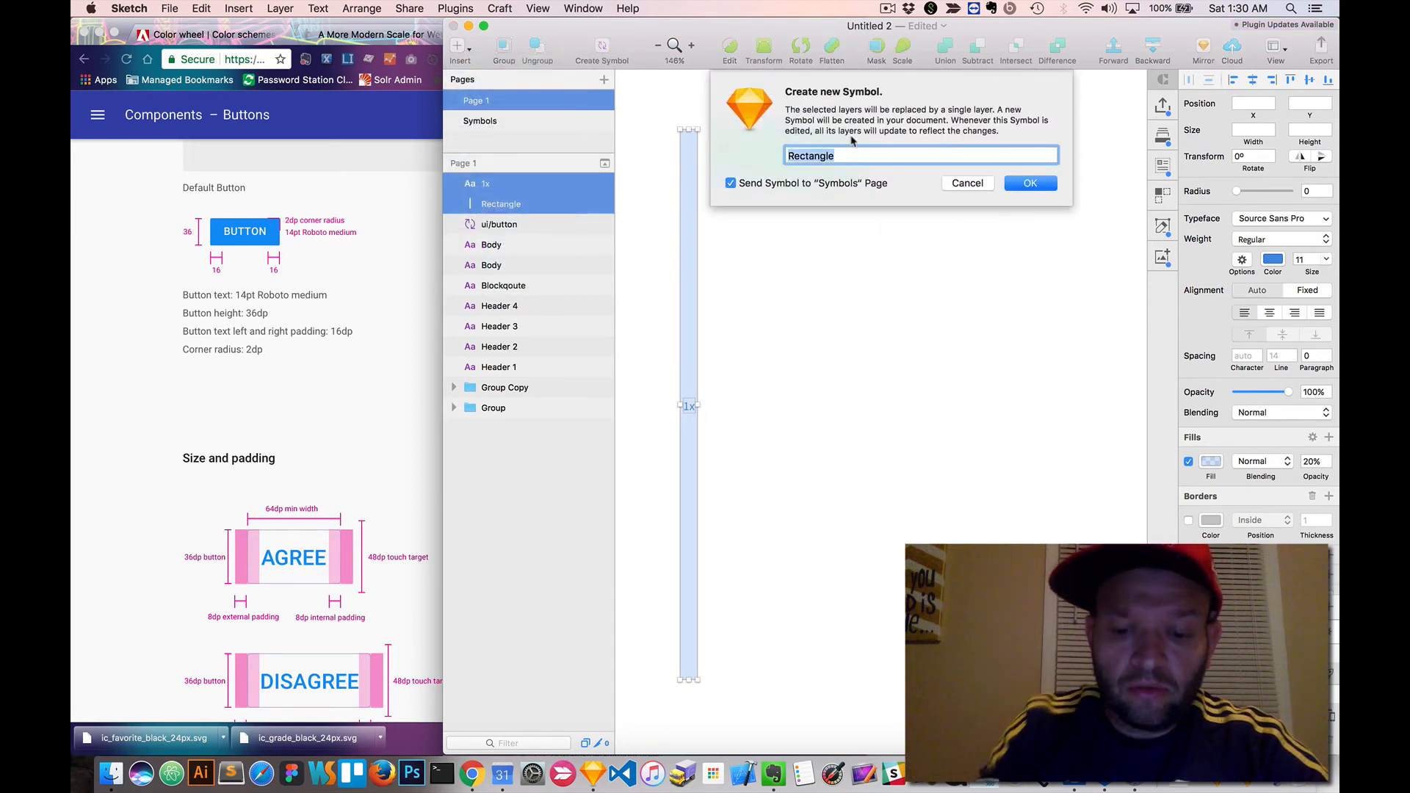
{"action": "type", "text": "spac"}
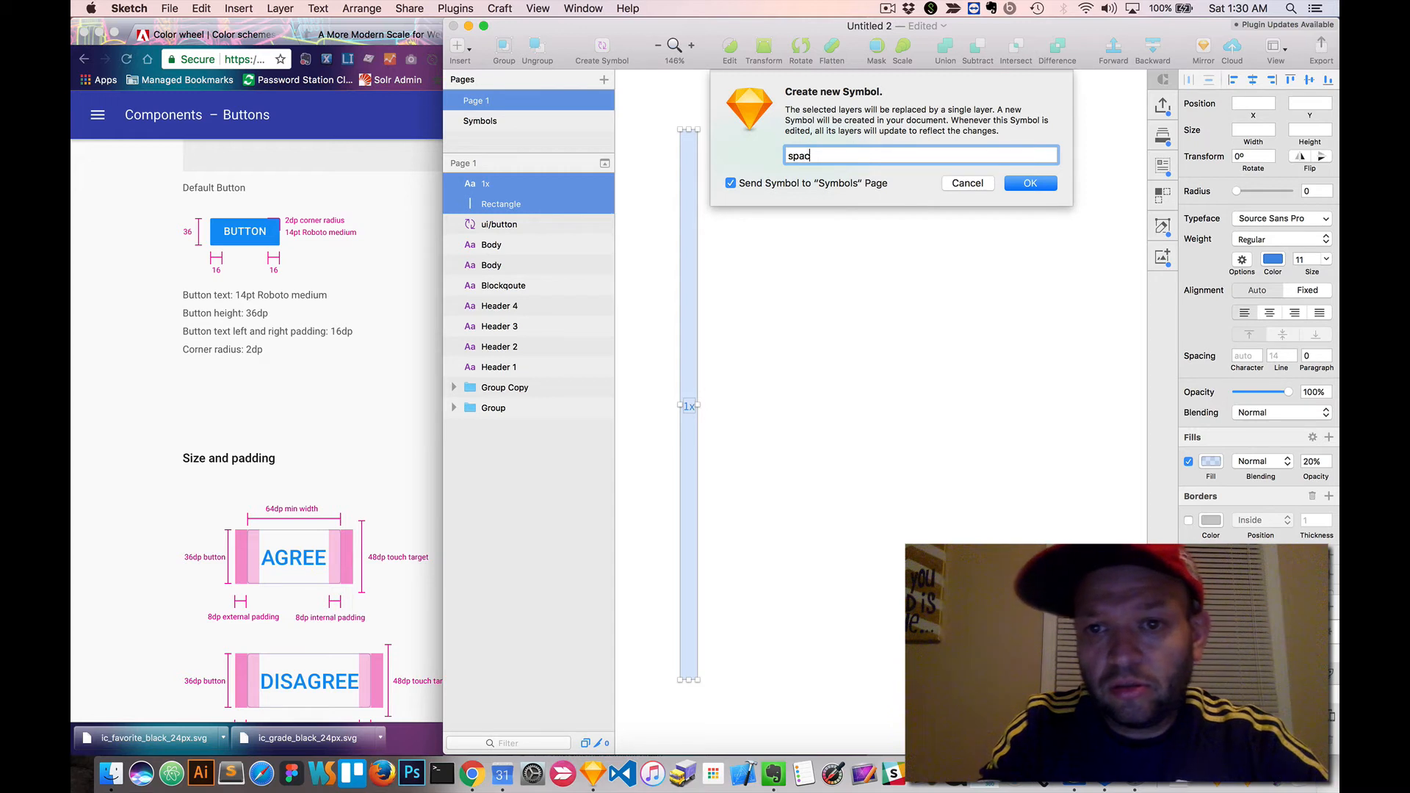
{"action": "type", "text": "er/1"}
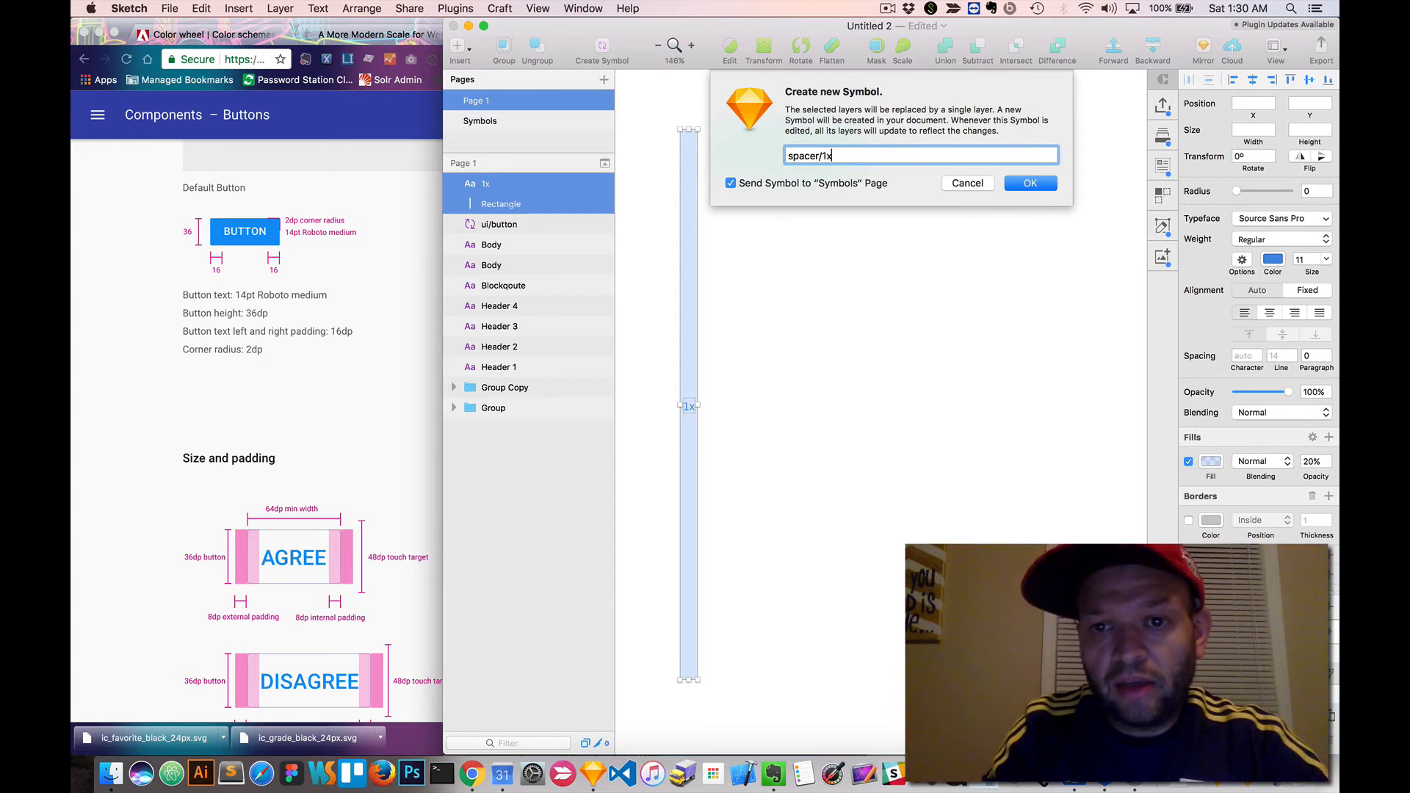
{"action": "type", "text": "x"}
{"action": "key", "text": "Return"}
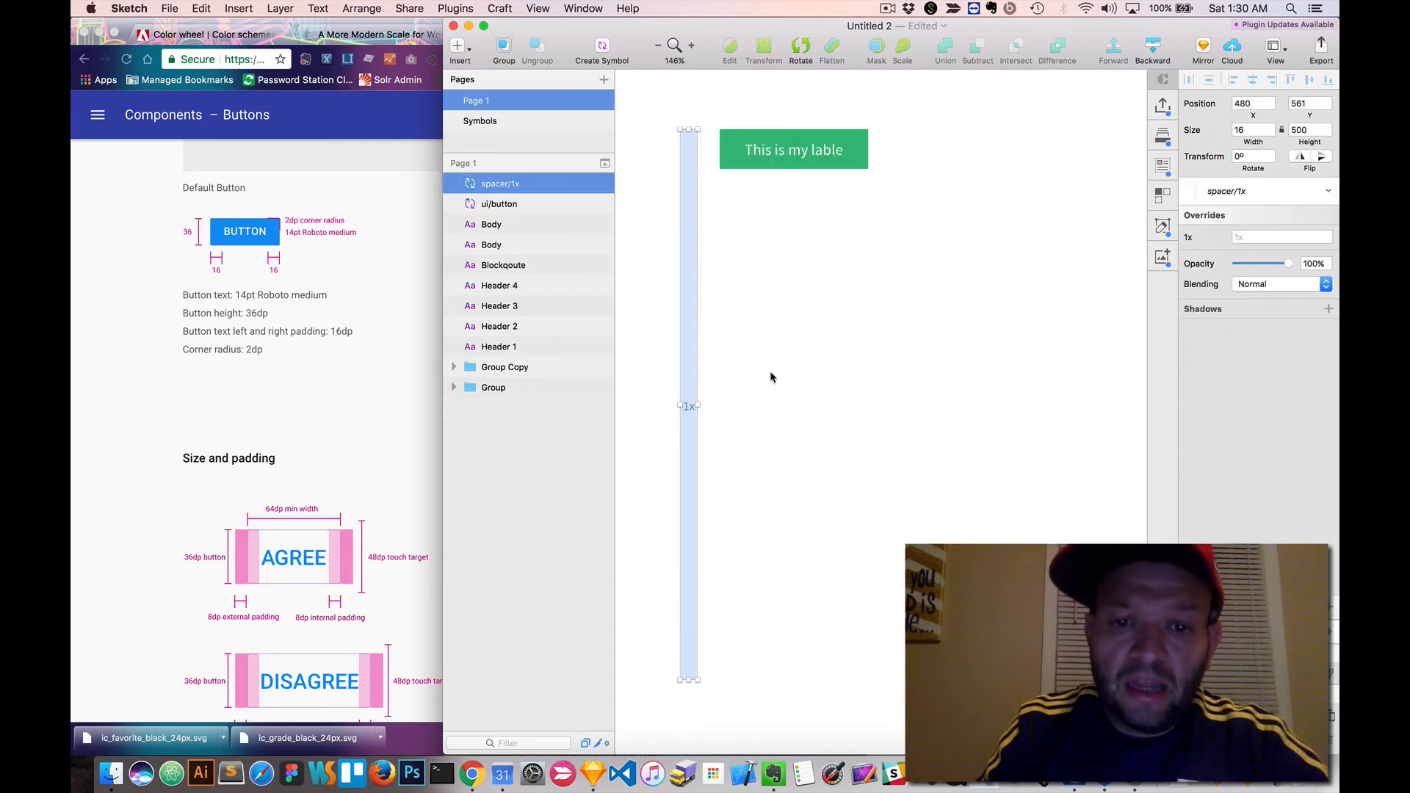
{"action": "left_click_drag", "start_coordinate": [688, 323], "coordinate": [657, 323]}
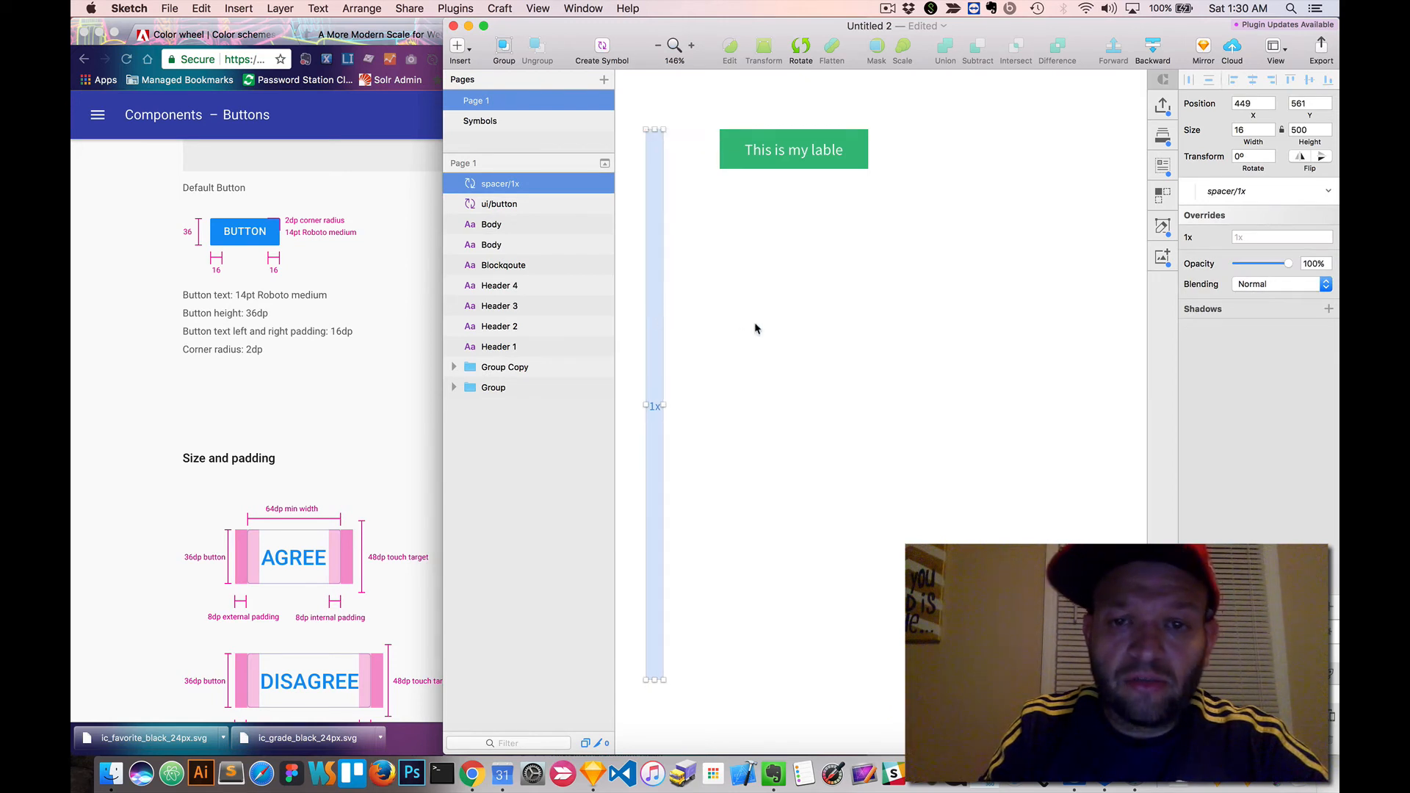
{"action": "left_click", "coordinate": [822, 307]}
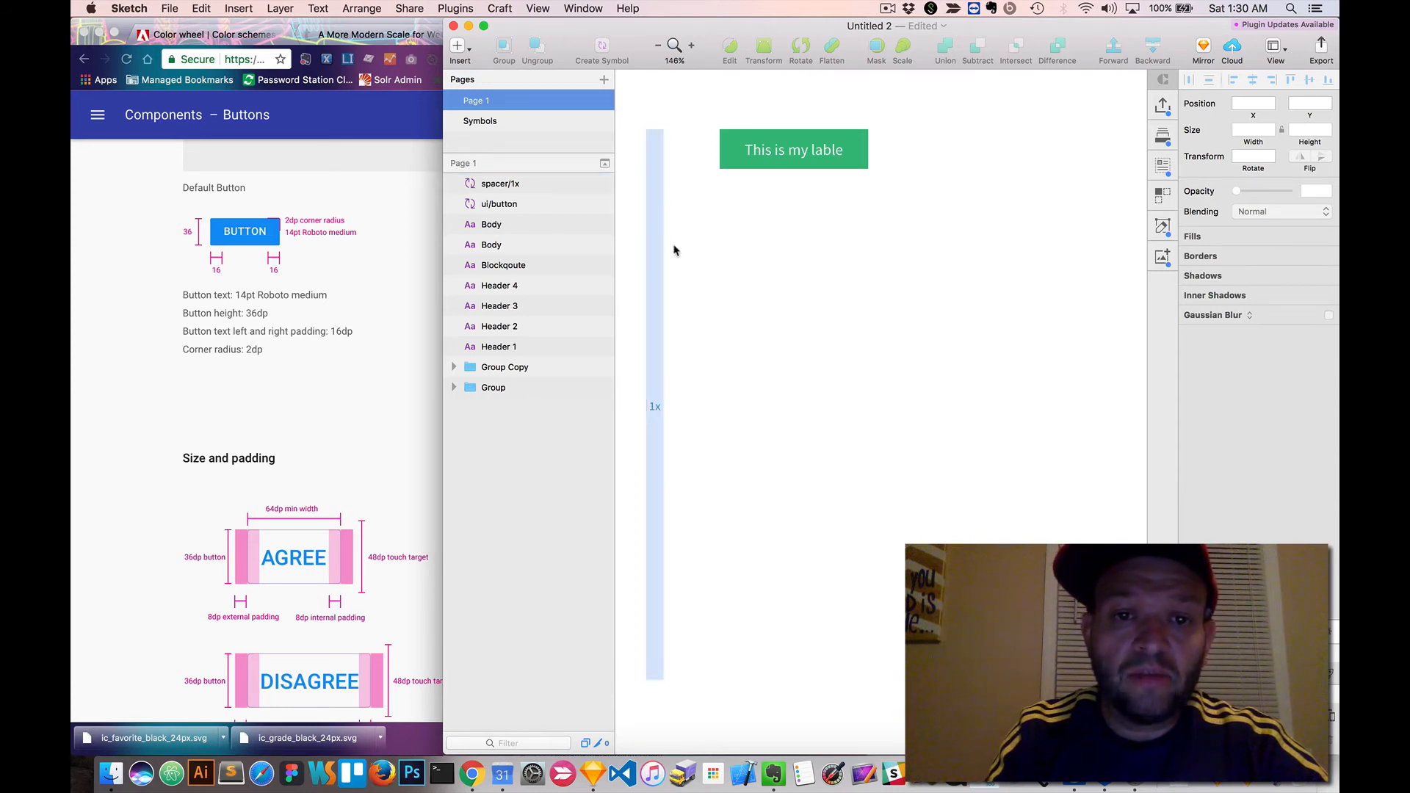
- Open the Symbols page and select the label text in the ui/icon button symbol
{"action": "left_click", "coordinate": [509, 123]}
{"action": "scroll", "coordinate": [882, 260], "scroll_direction": "down", "scroll_amount": 5}
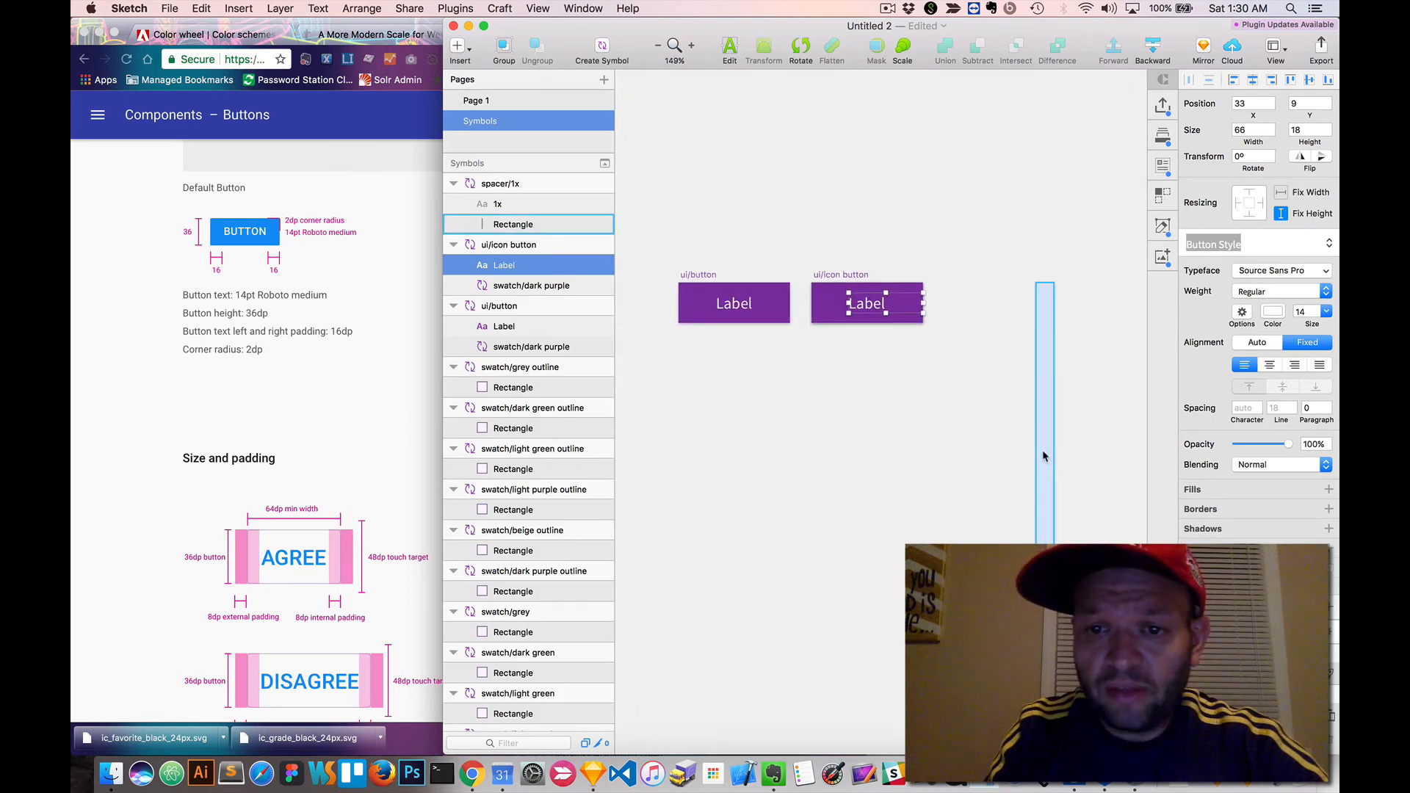
{"action": "left_click", "coordinate": [973, 420]}
{"action": "scroll", "coordinate": [976, 423], "scroll_direction": "down", "scroll_amount": 3}
{"action": "scroll", "coordinate": [955, 382], "scroll_direction": "up", "scroll_amount": 1}
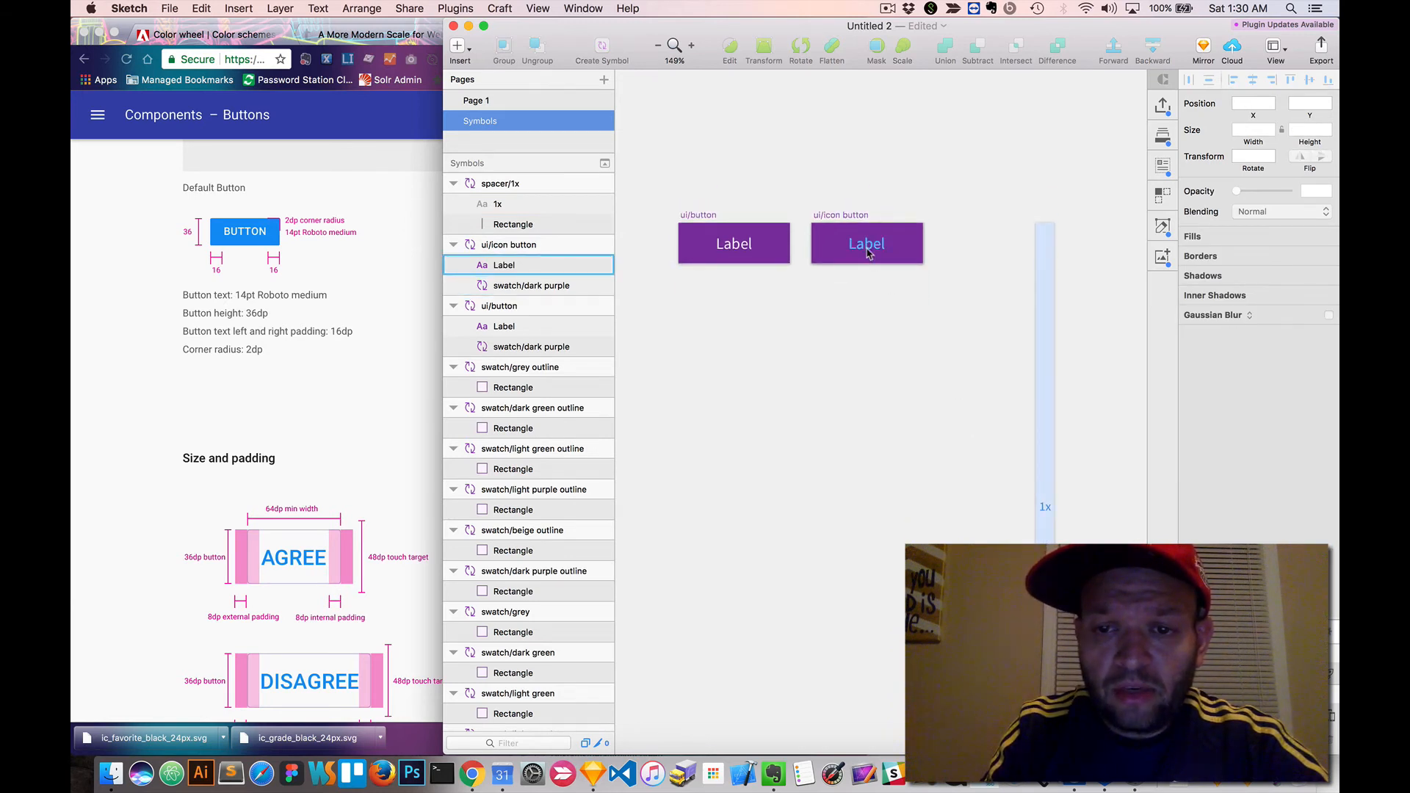
{"action": "left_click", "coordinate": [867, 253]}
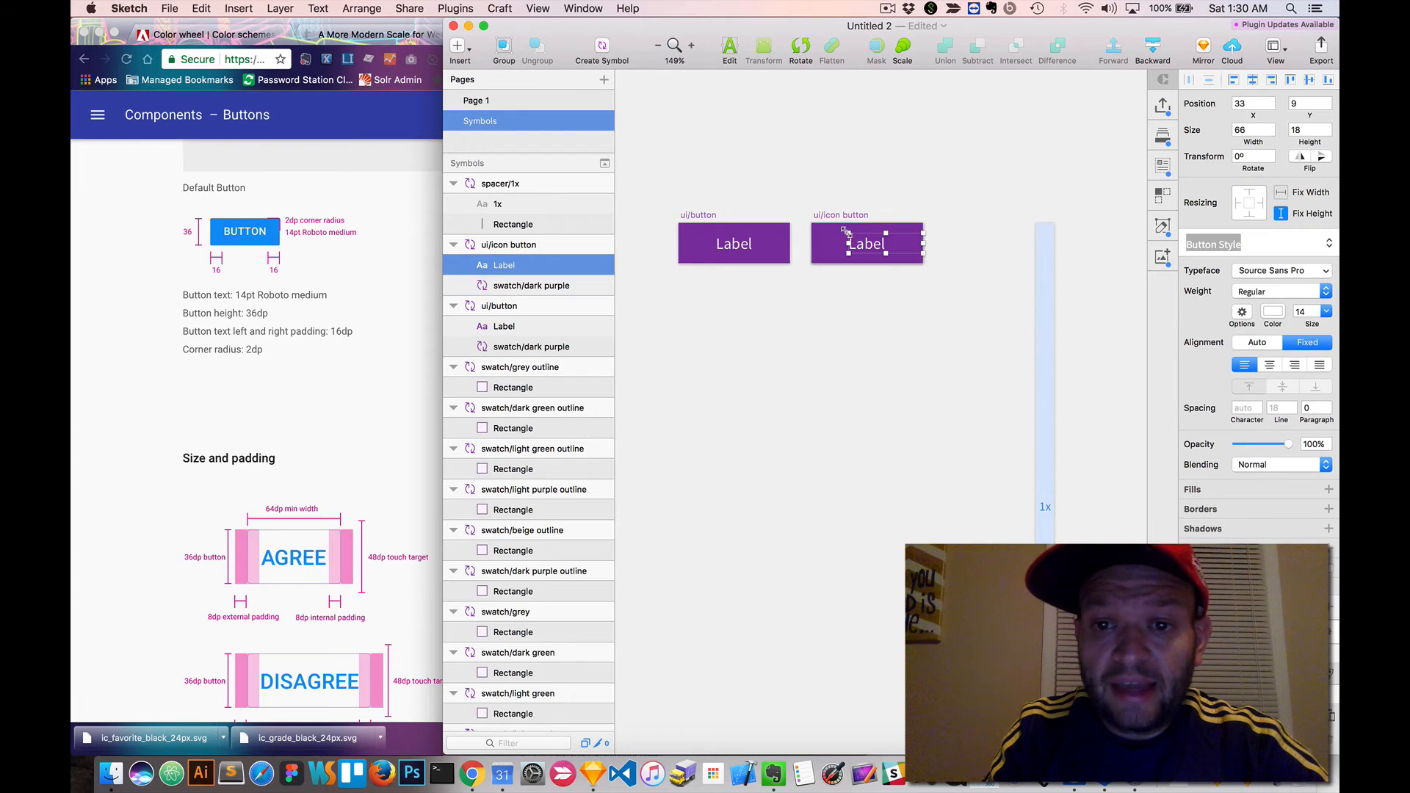
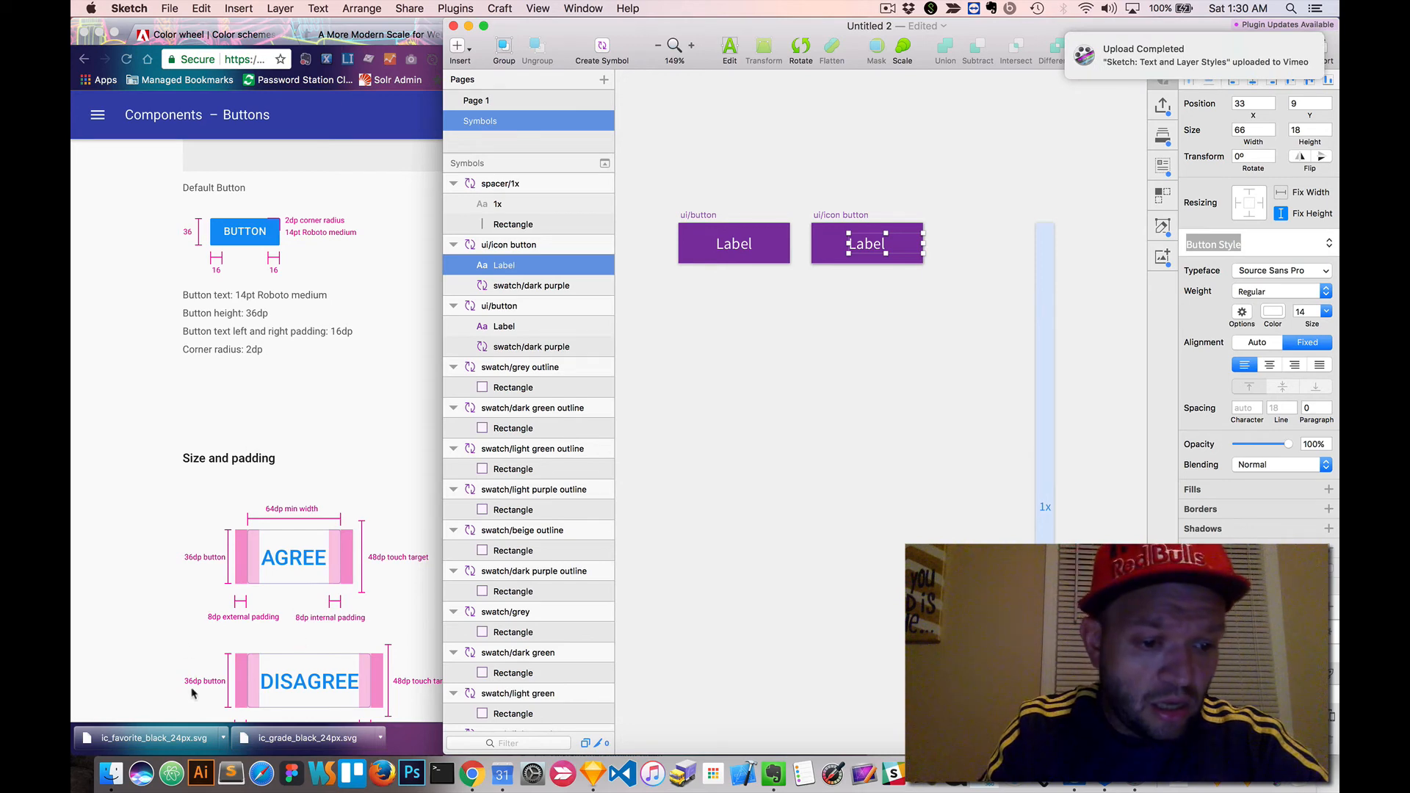
- Show the downloaded icons in Finder and bring ic_favorite_black_24px.svg and ic_grade_black_24px.svg onto Sketch's Symbols page, below the button symbols
{"action": "left_click", "coordinate": [223, 737]}
{"action": "left_click", "coordinate": [225, 743]}
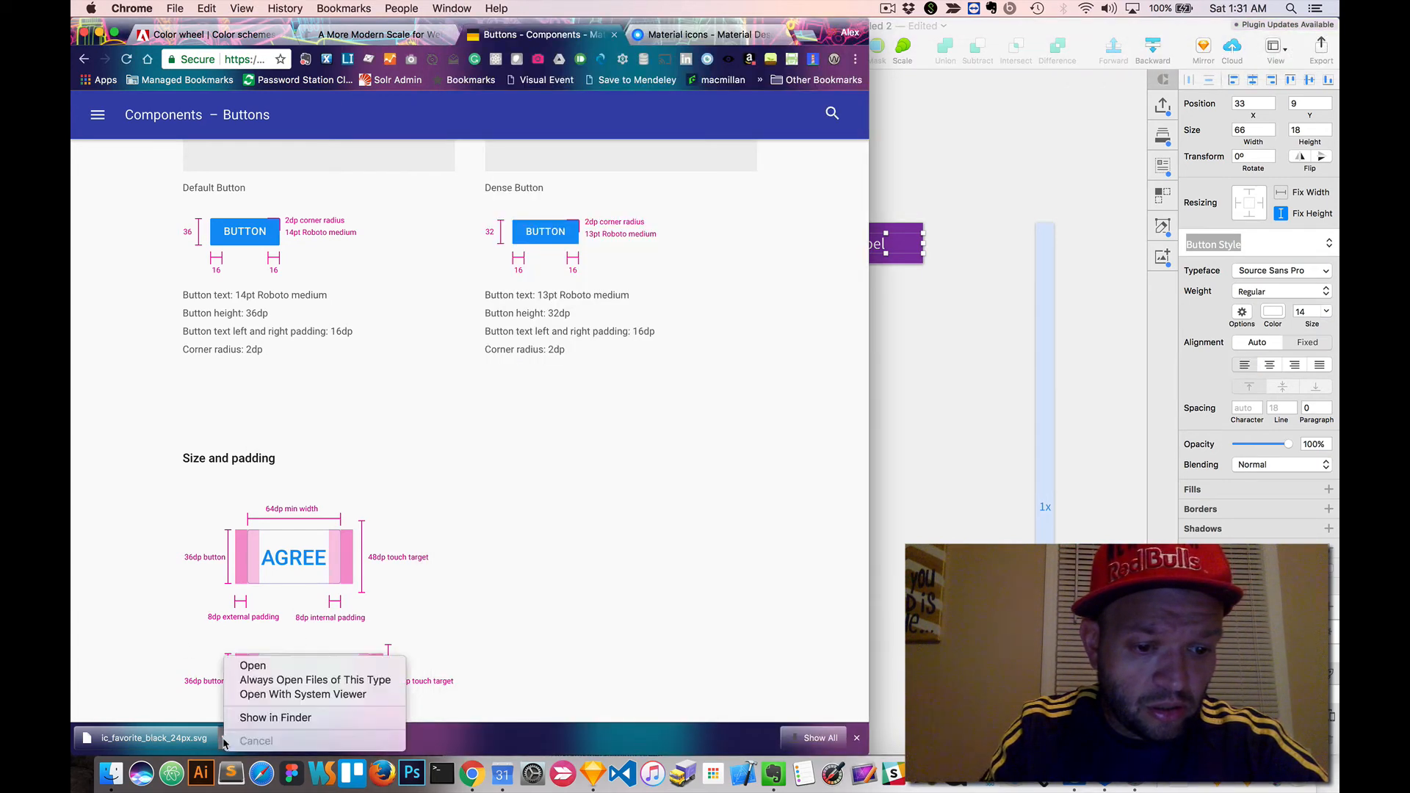
{"action": "left_click", "coordinate": [276, 718]}
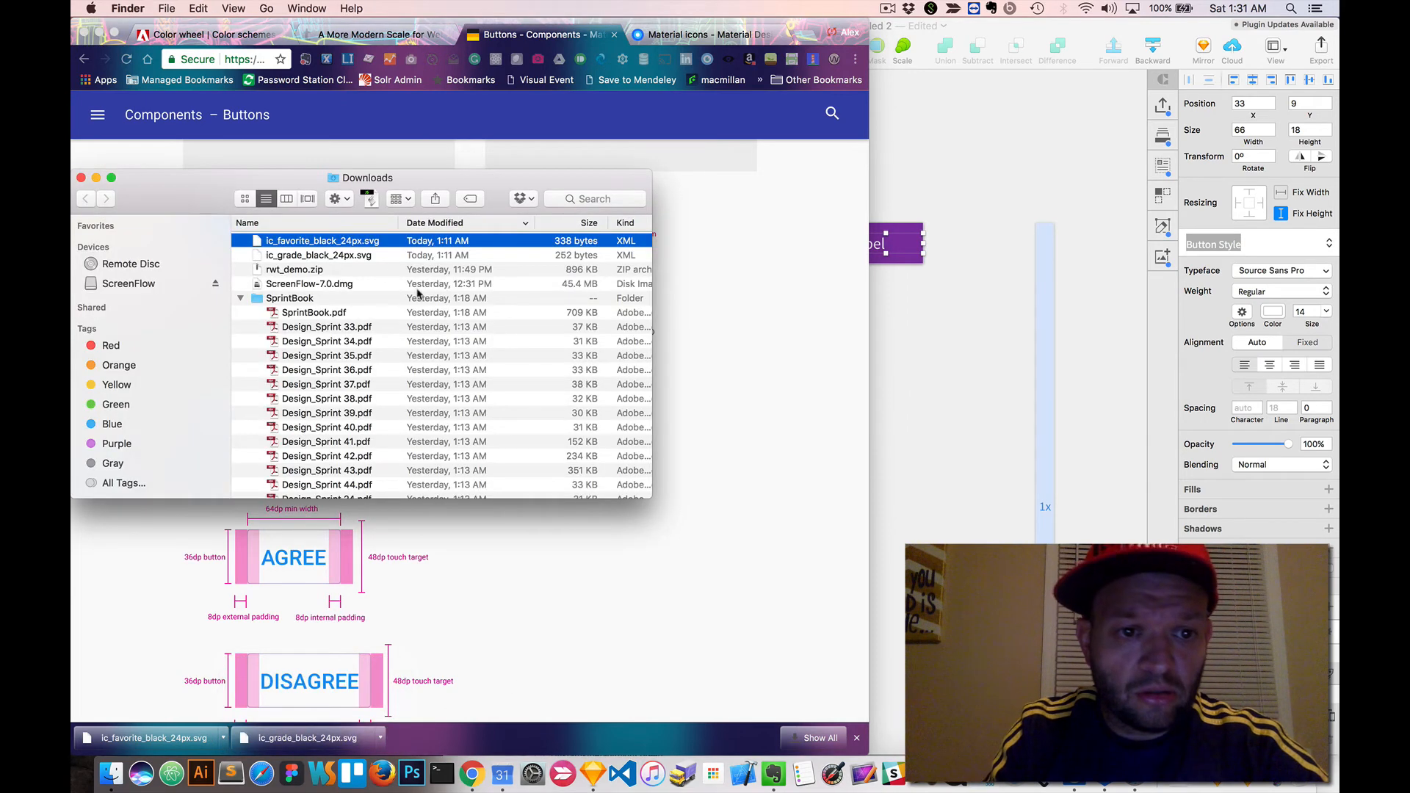
{"action": "left_click", "coordinate": [337, 255], "text": "shift"}
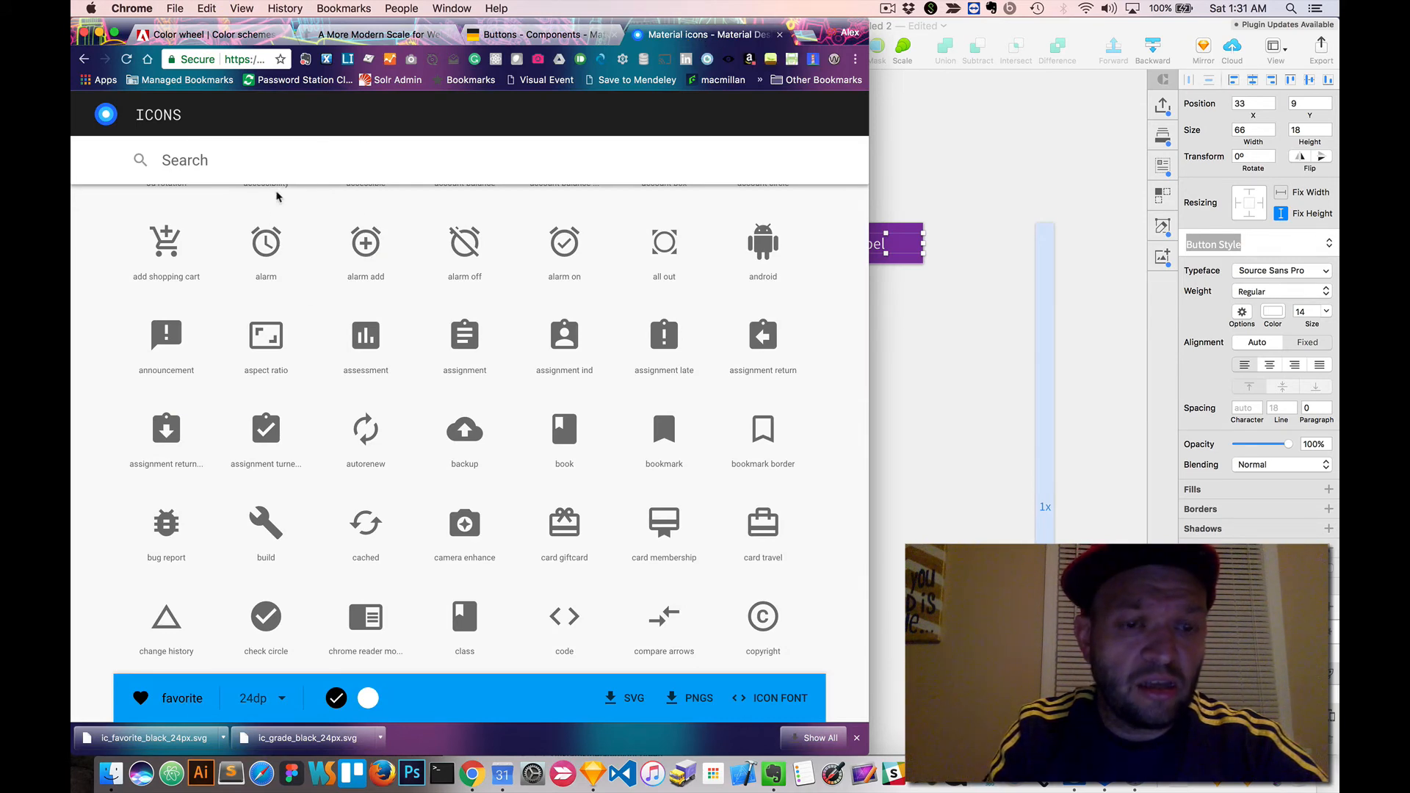
{"action": "key", "text": "super+Tab"}
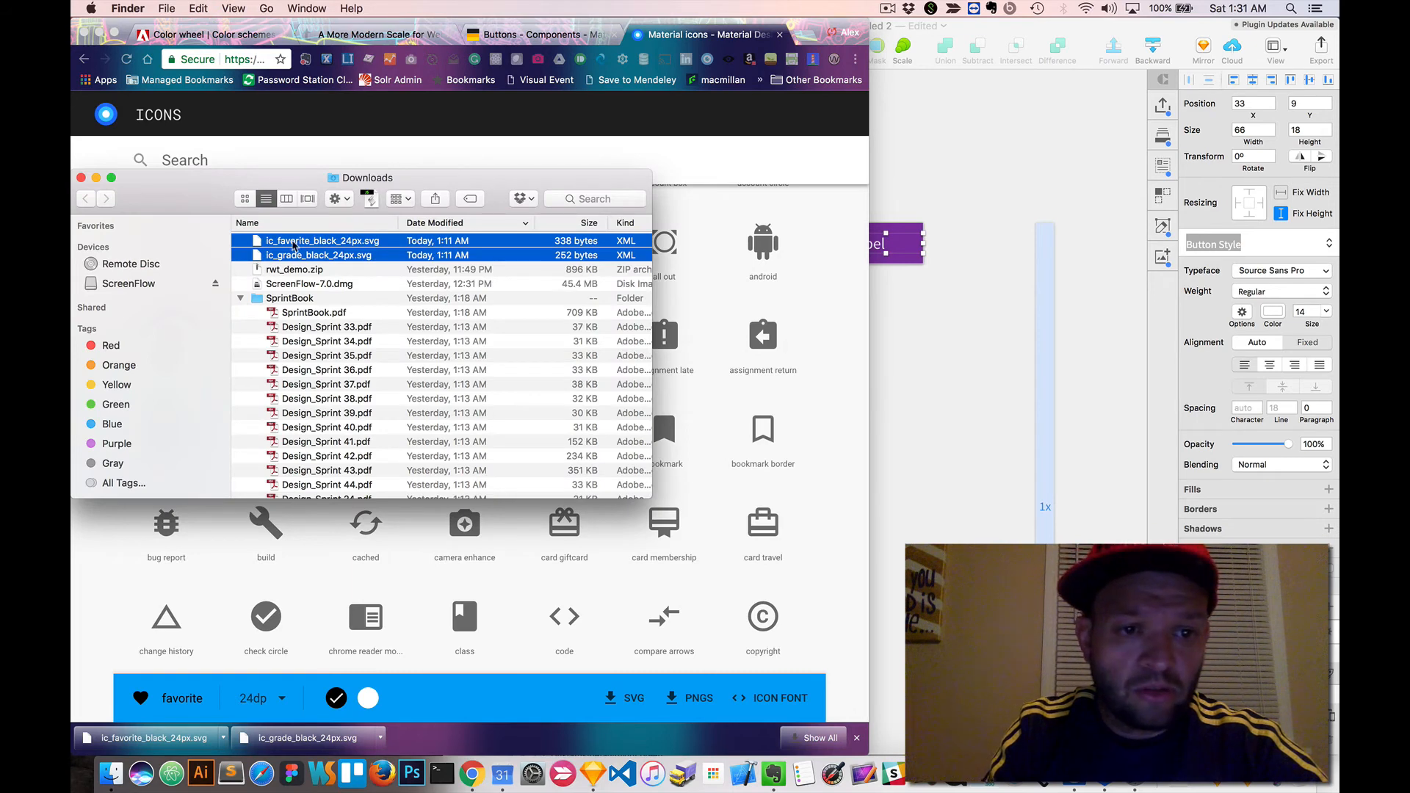
{"action": "mouse_move", "coordinate": [292, 244]}
{"action": "left_mouse_down"}
{"action": "mouse_move", "coordinate": [313, 260]}
{"action": "mouse_move", "coordinate": [951, 338]}
{"action": "mouse_move", "coordinate": [854, 342]}
{"action": "left_mouse_up"}
- Convert the imported star icon into a symbol named icon/star
{"action": "left_click", "coordinate": [965, 440]}
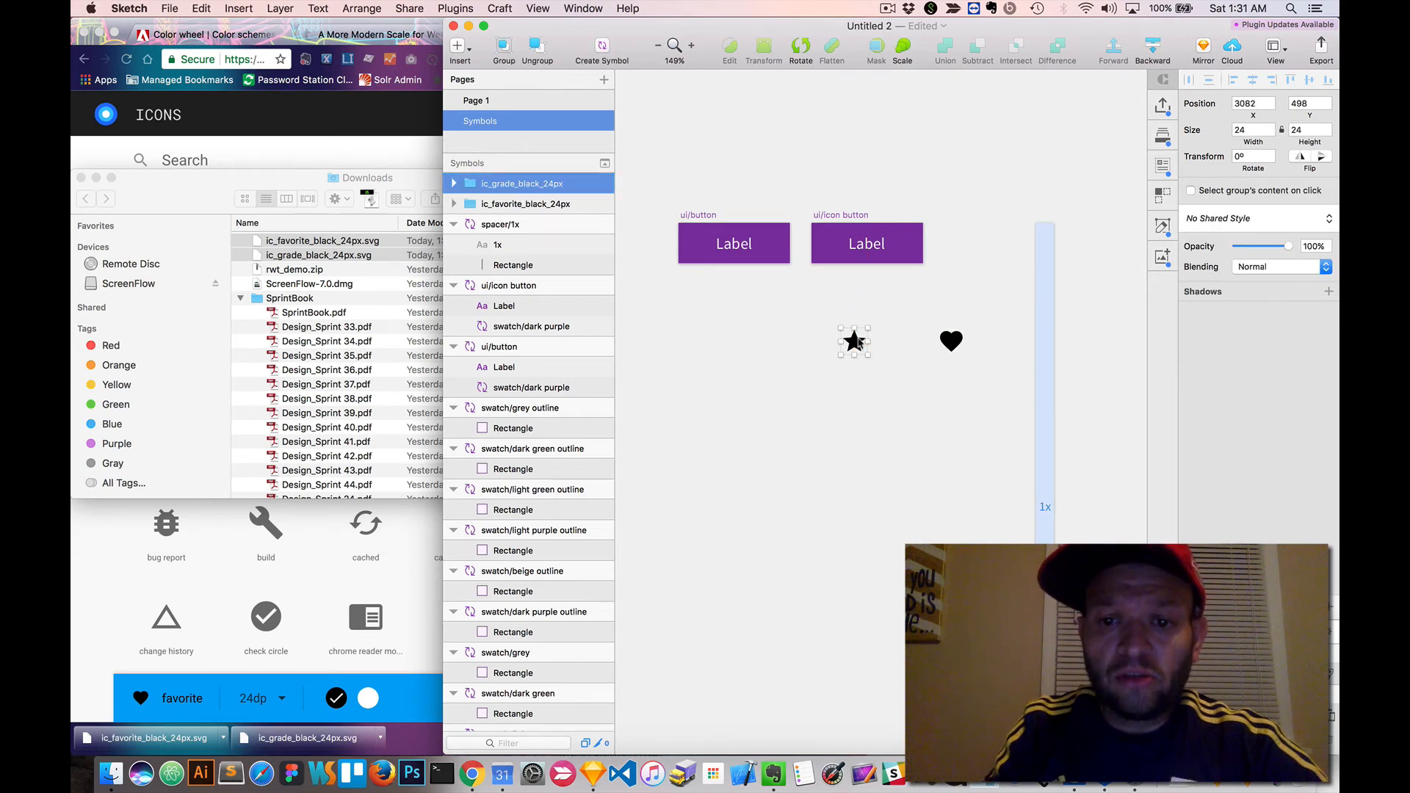
{"action": "left_click", "coordinate": [595, 51]}
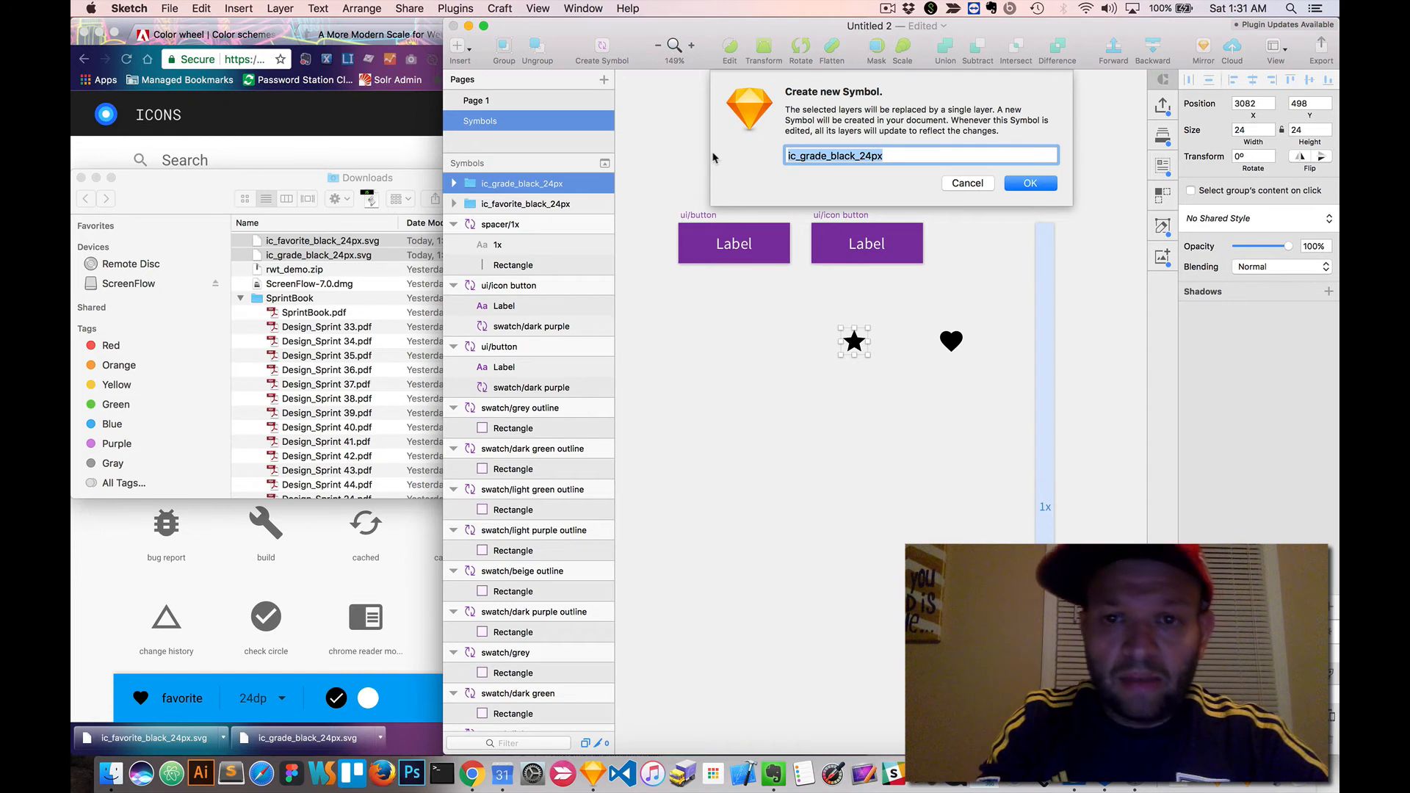
{"action": "type", "text": "ico"}
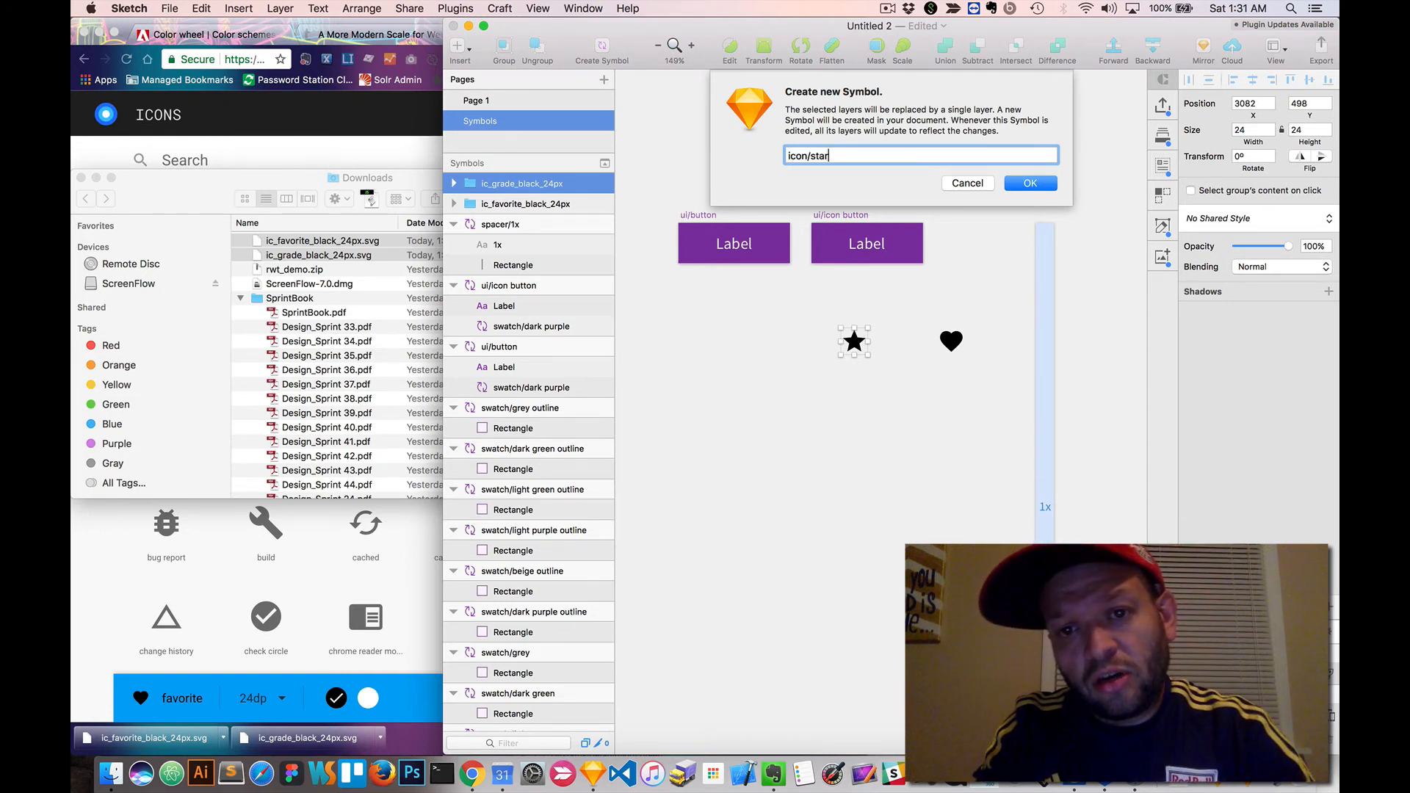
{"action": "type", "text": "n/star"}
{"action": "key", "text": "Return"}
- Convert the imported heart icon into a symbol named icon/heart, and delete the leftover star and heart instances below the buttons
{"action": "left_click", "coordinate": [953, 341]}
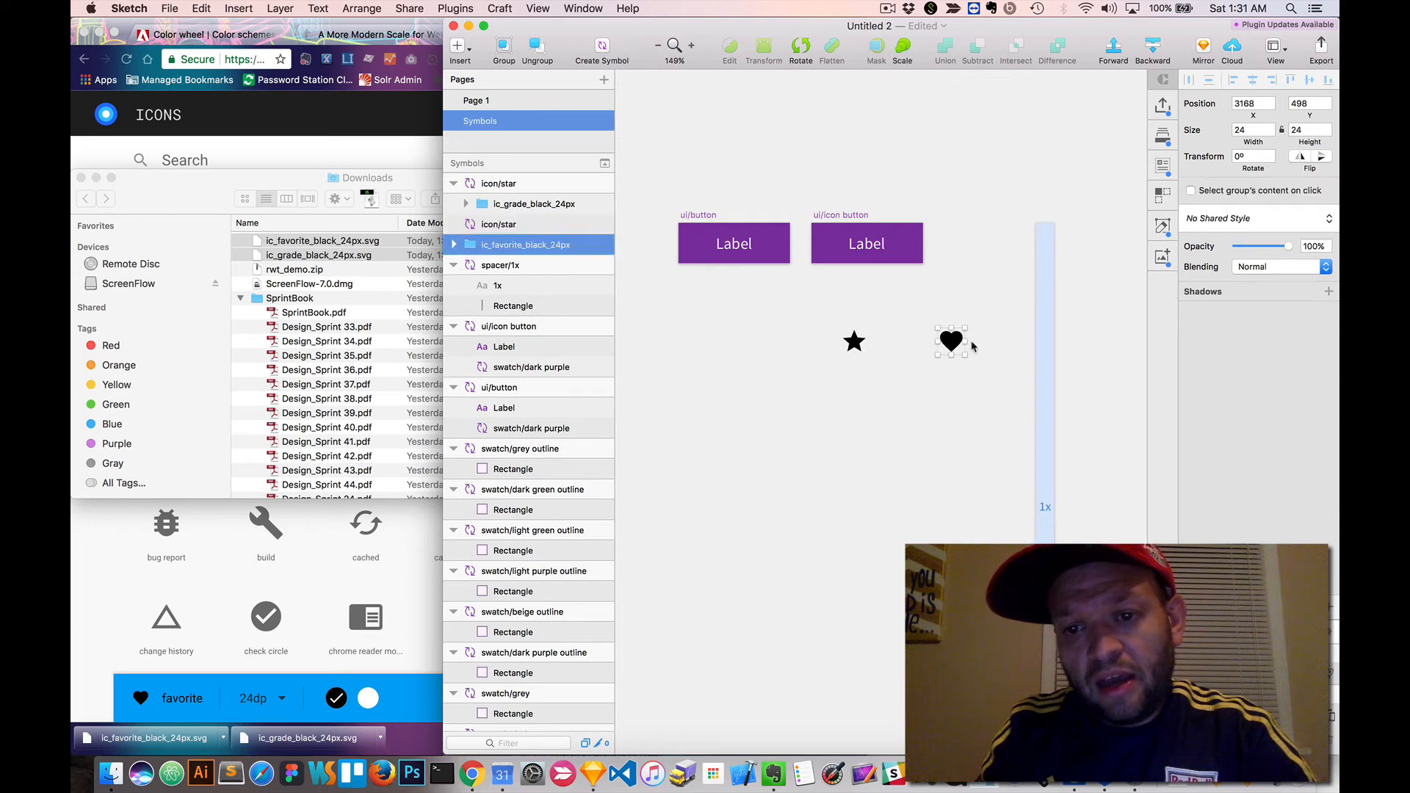
{"action": "left_click", "coordinate": [600, 47]}
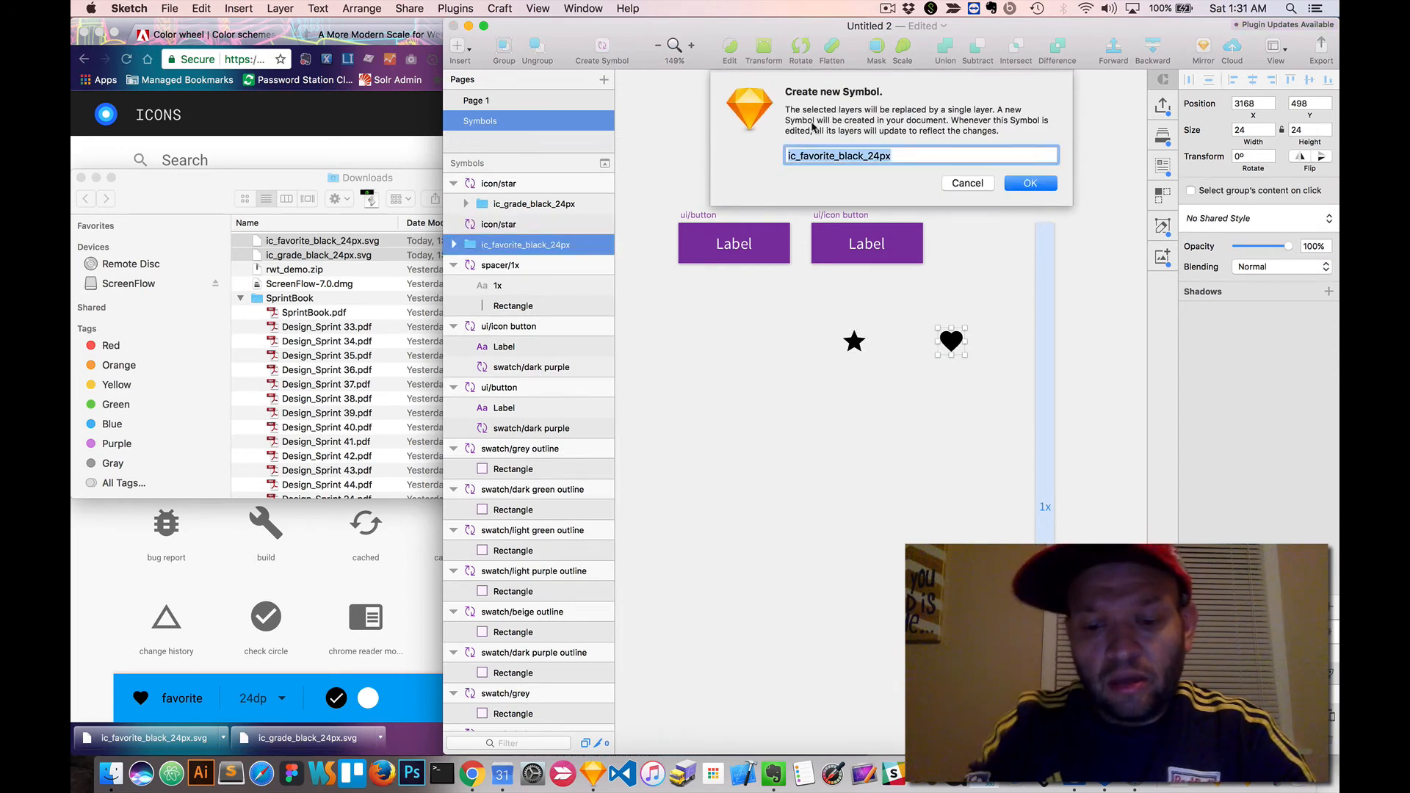
{"action": "type", "text": "icn"}
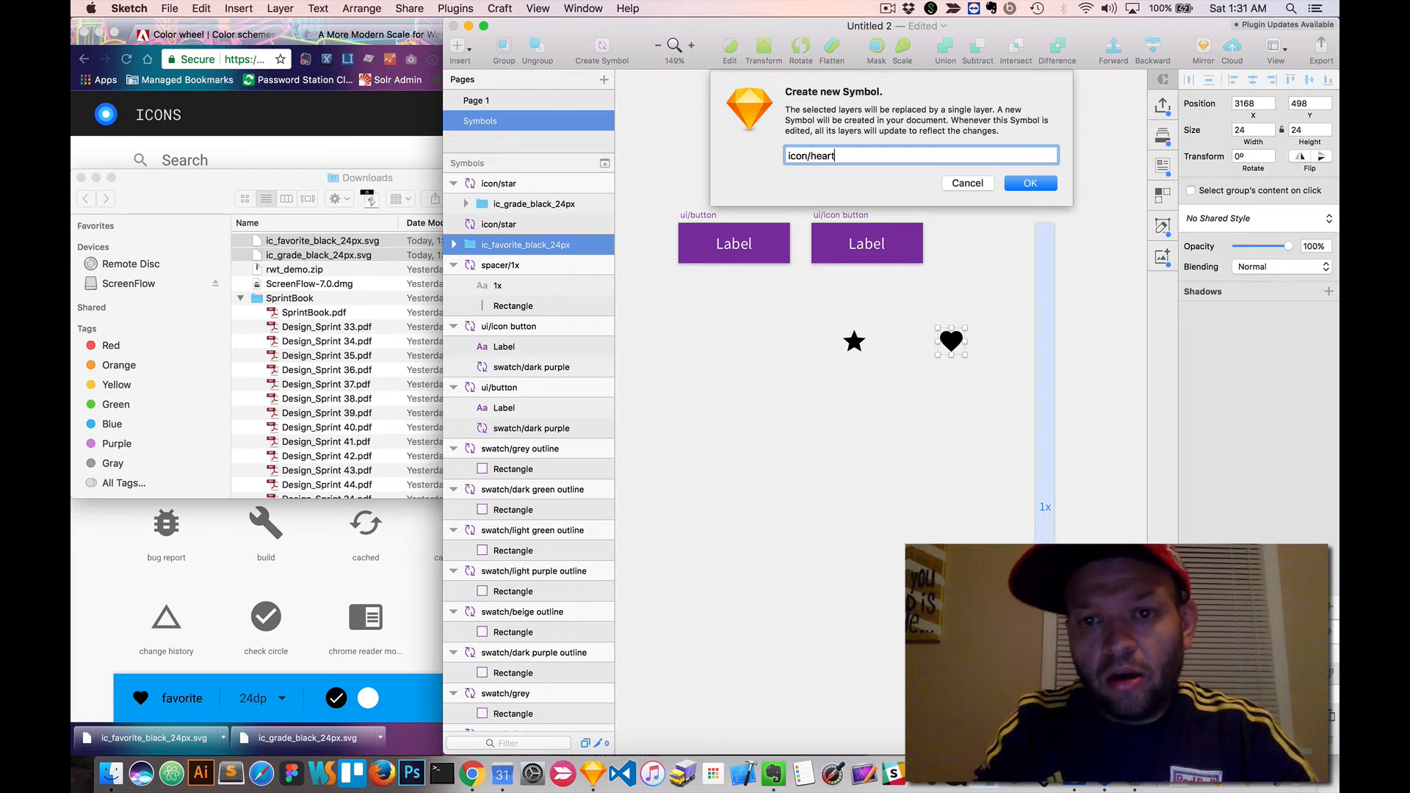
{"action": "key", "text": "Return"}
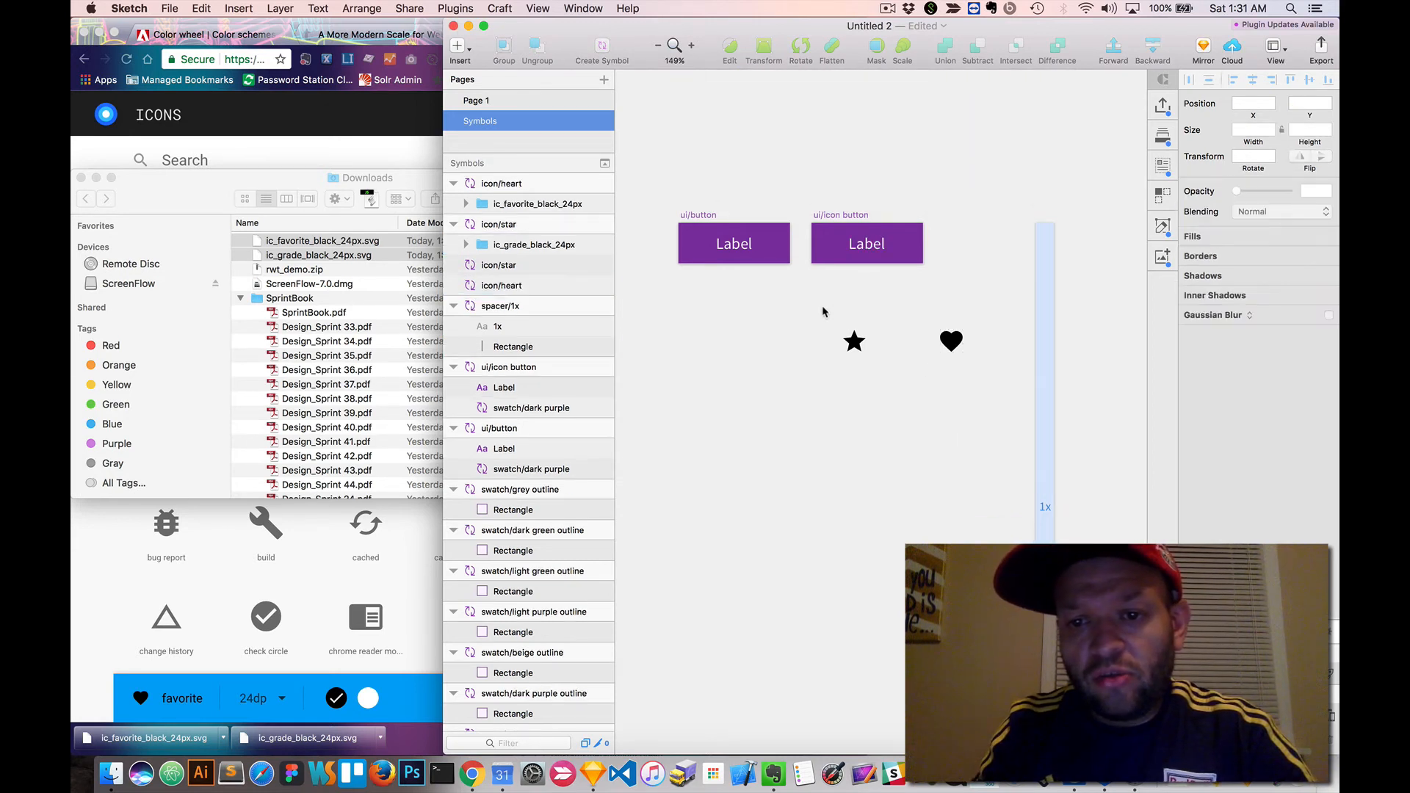
{"action": "left_click_drag", "start_coordinate": [823, 312], "coordinate": [991, 387]}
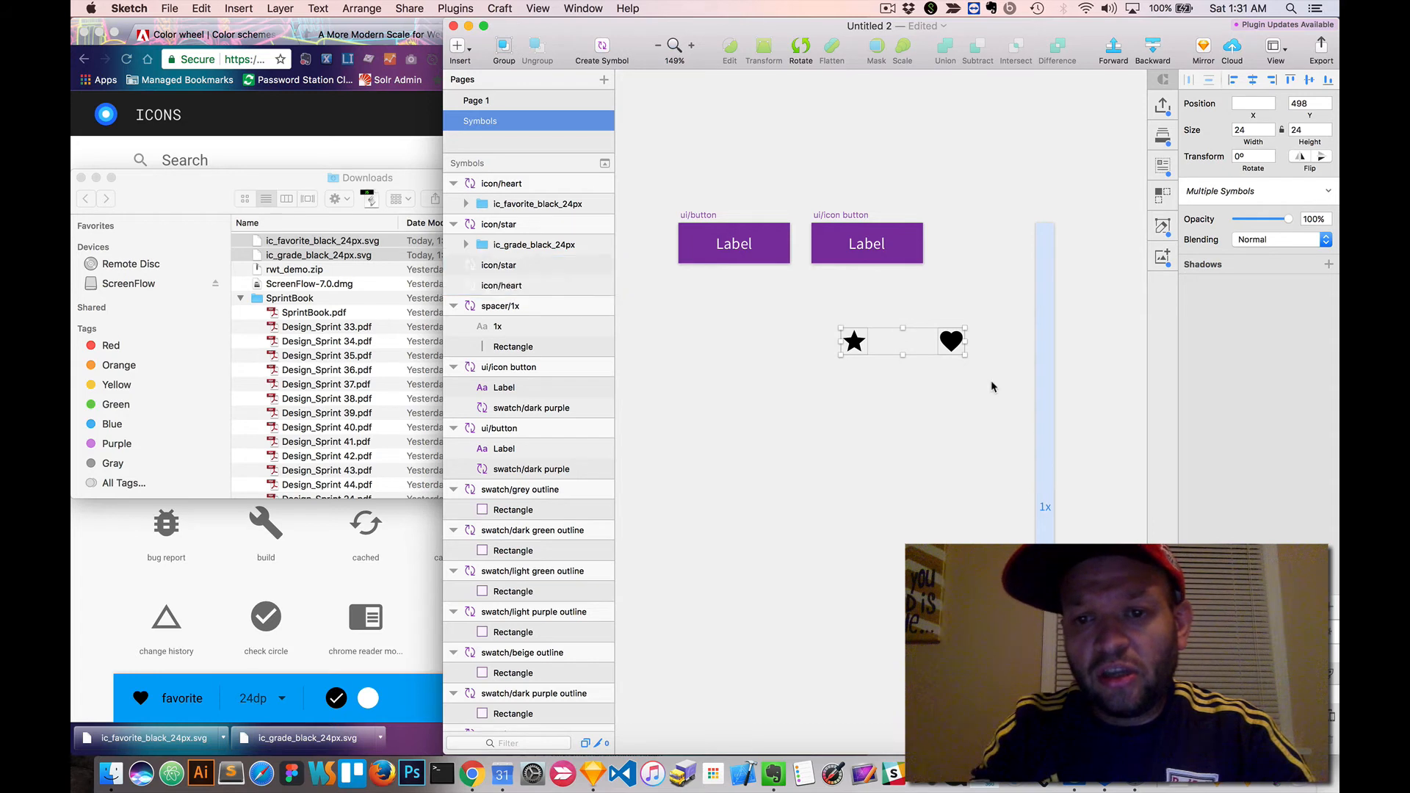
{"action": "key", "text": "Delete"}
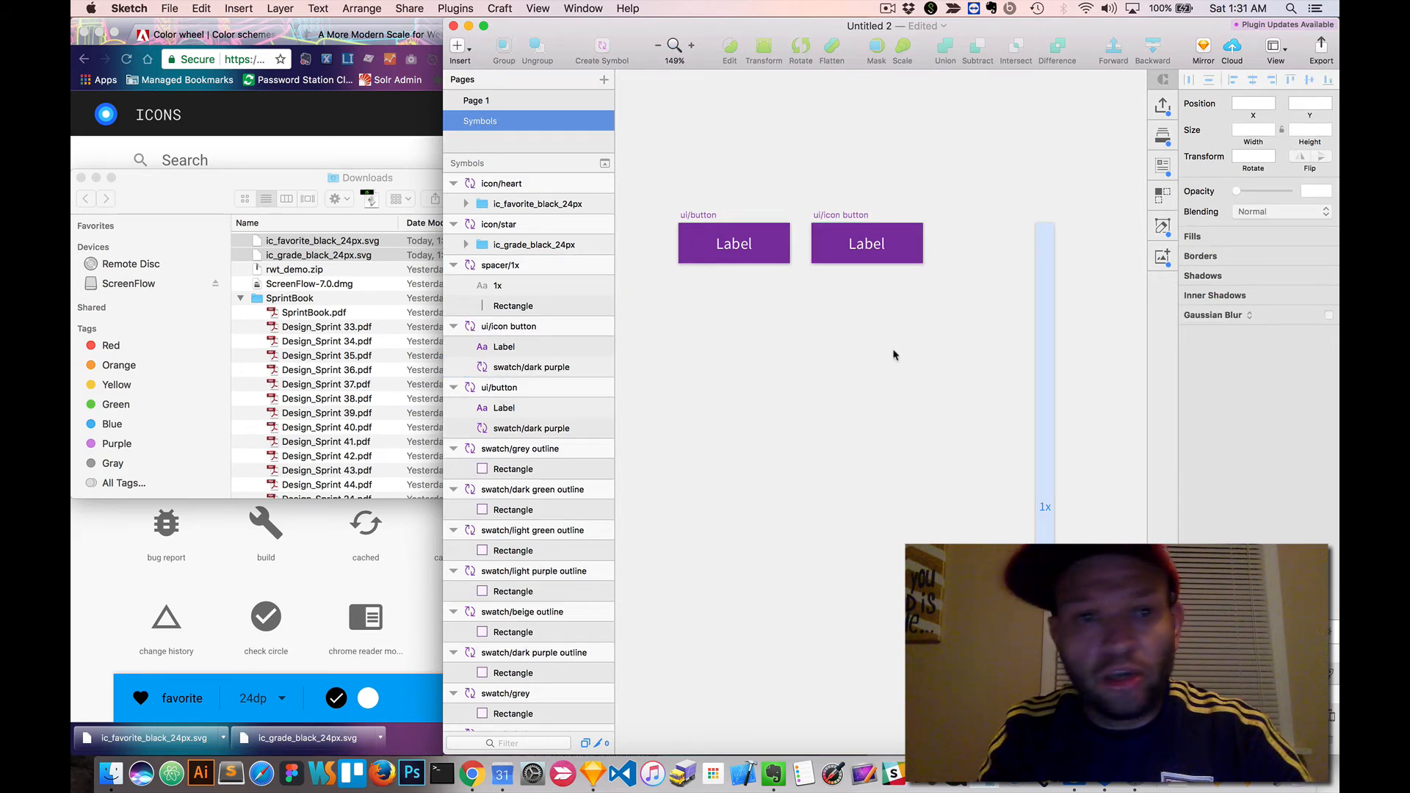
- Insert the icon/heart symbol into the ui/icon button symbol, just left of its label
{"action": "left_click", "coordinate": [459, 48]}
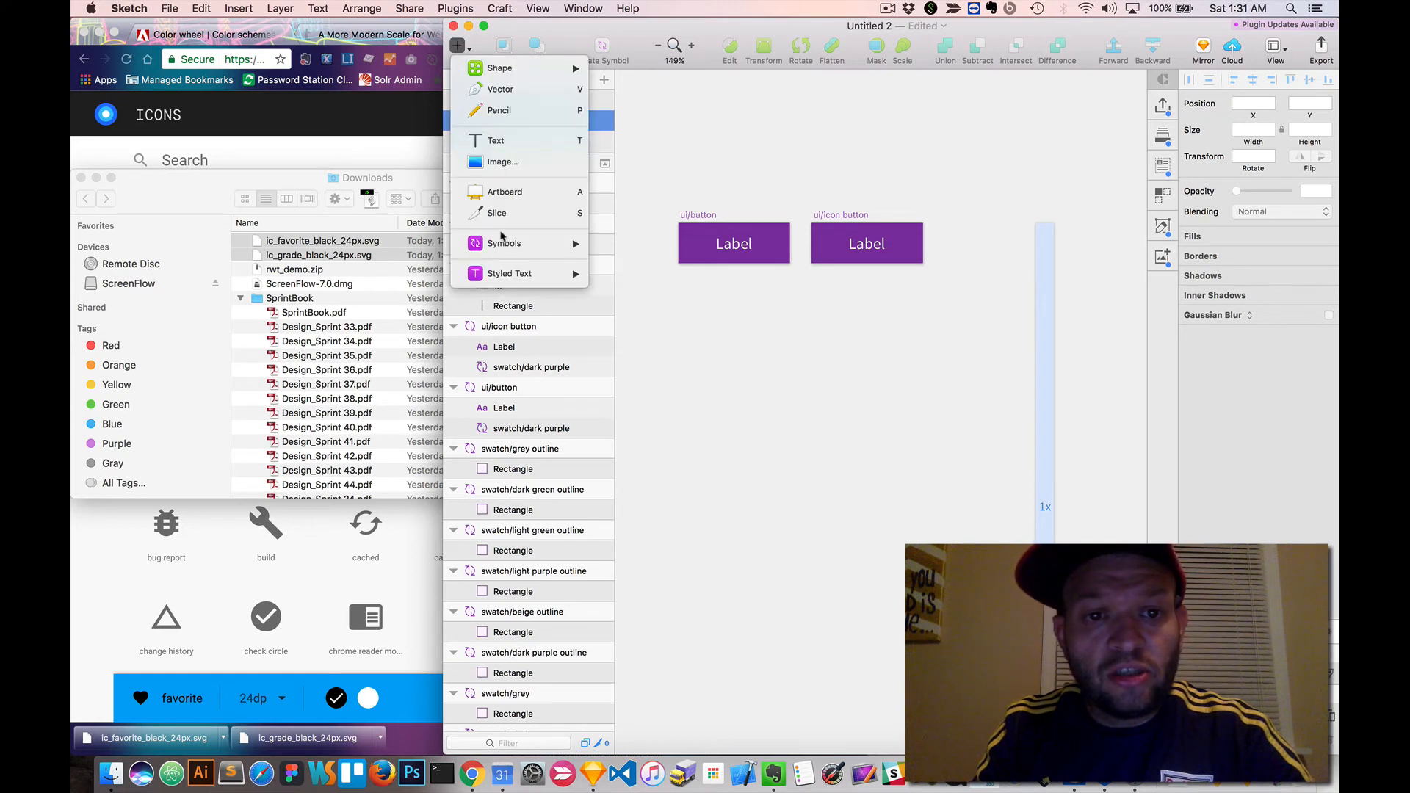
{"action": "mouse_move", "coordinate": [504, 243]}
{"action": "mouse_move", "coordinate": [632, 249]}
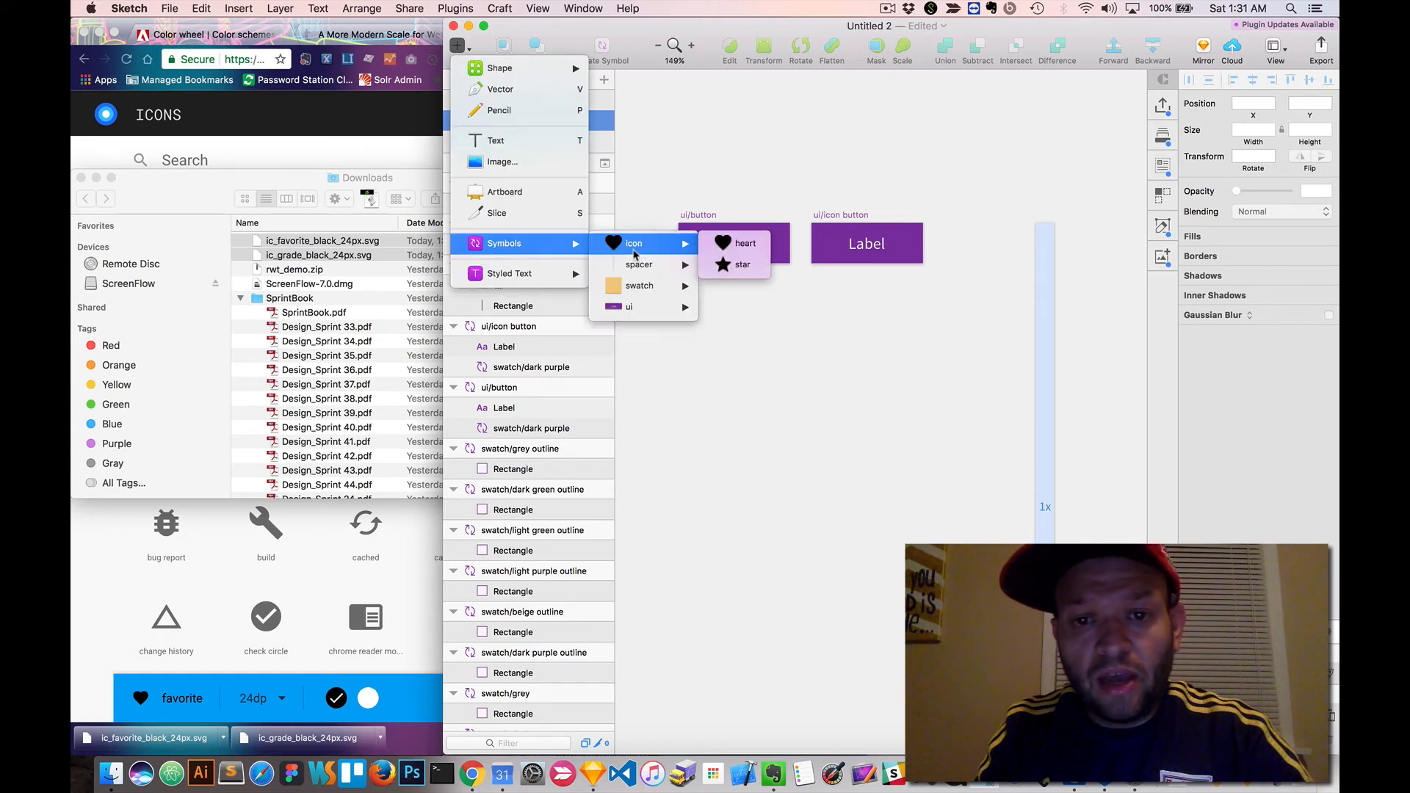
{"action": "left_click", "coordinate": [729, 244]}
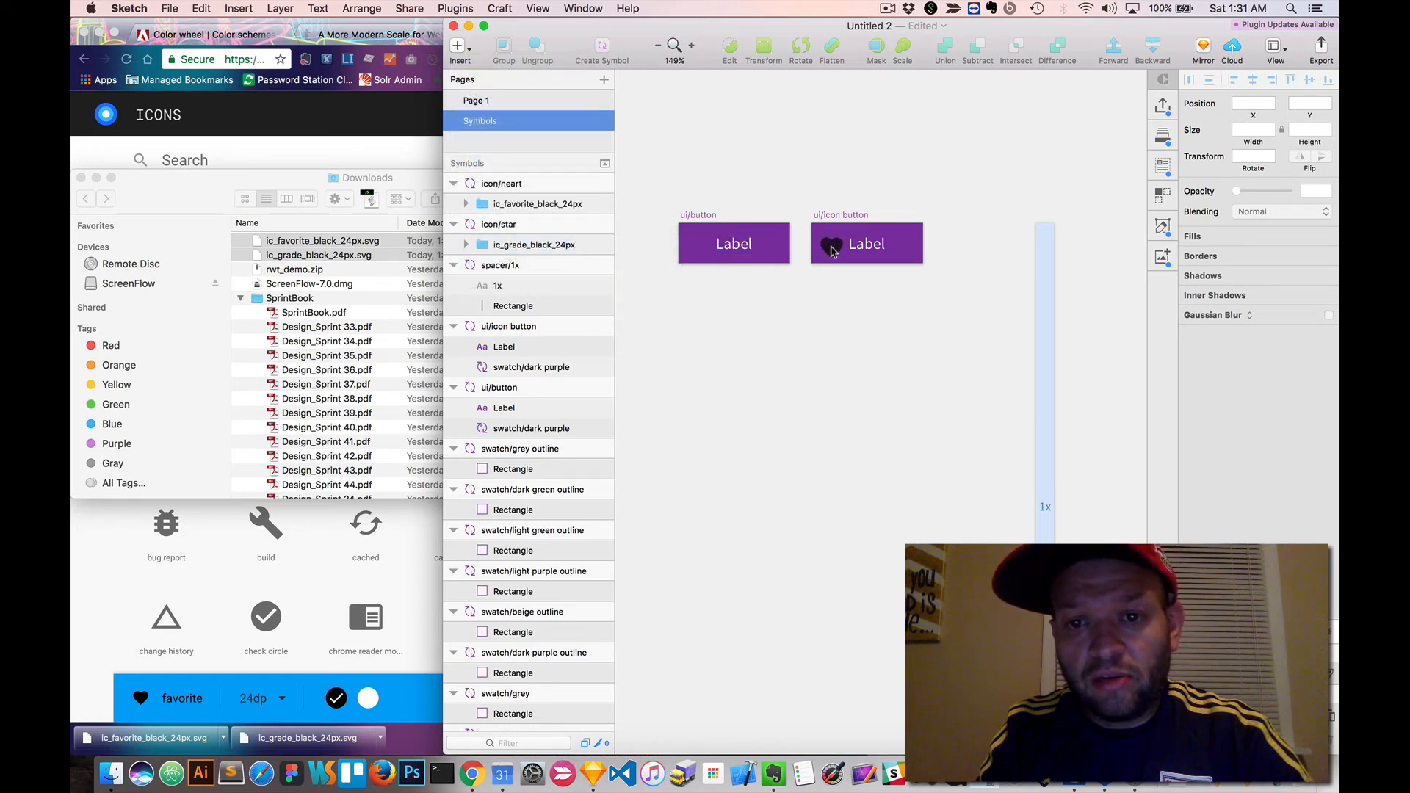
{"action": "left_click", "coordinate": [832, 250]}
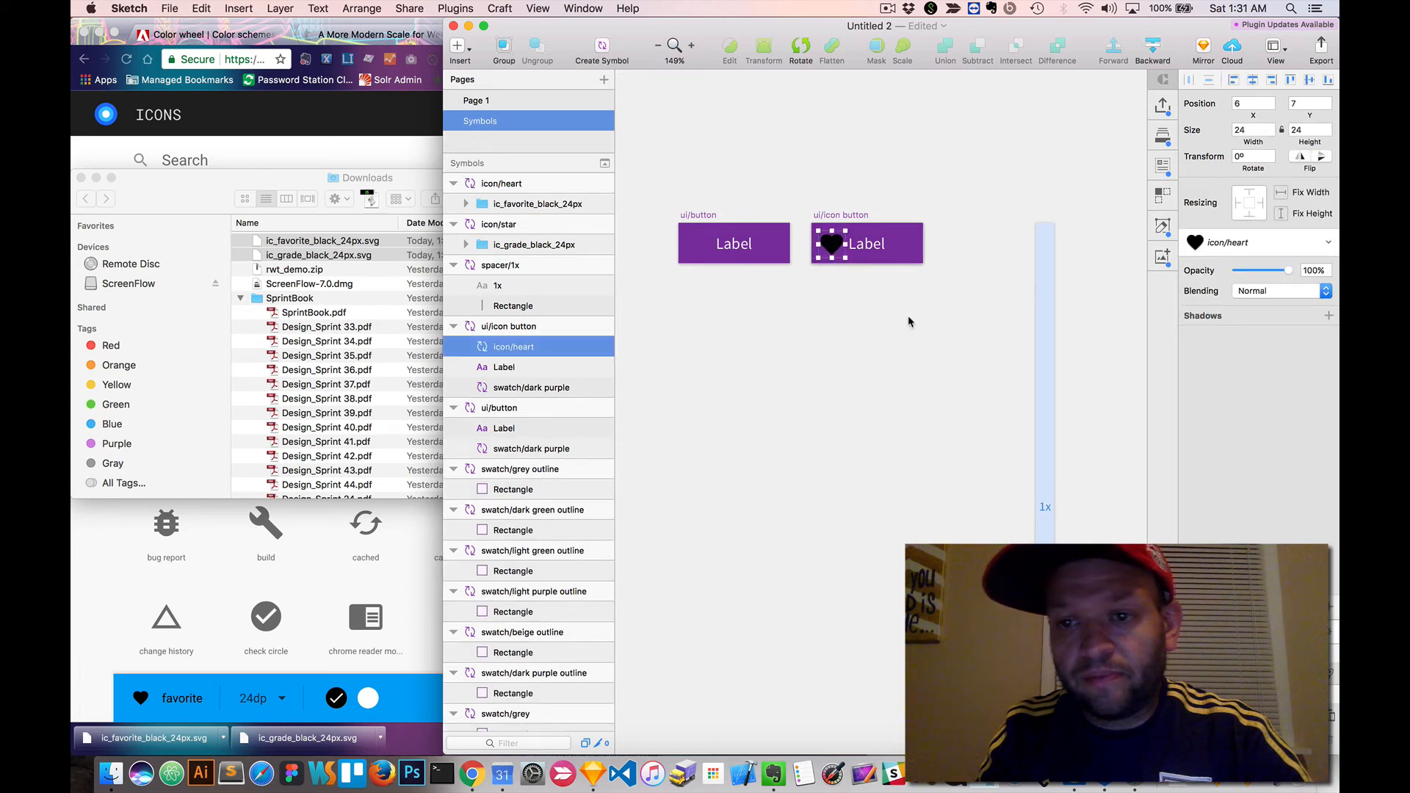
- Open the icon/heart symbol master from its instance and change the heart shape's fill to white
{"action": "scroll", "coordinate": [858, 174], "scroll_direction": "right", "scroll_amount": 1}
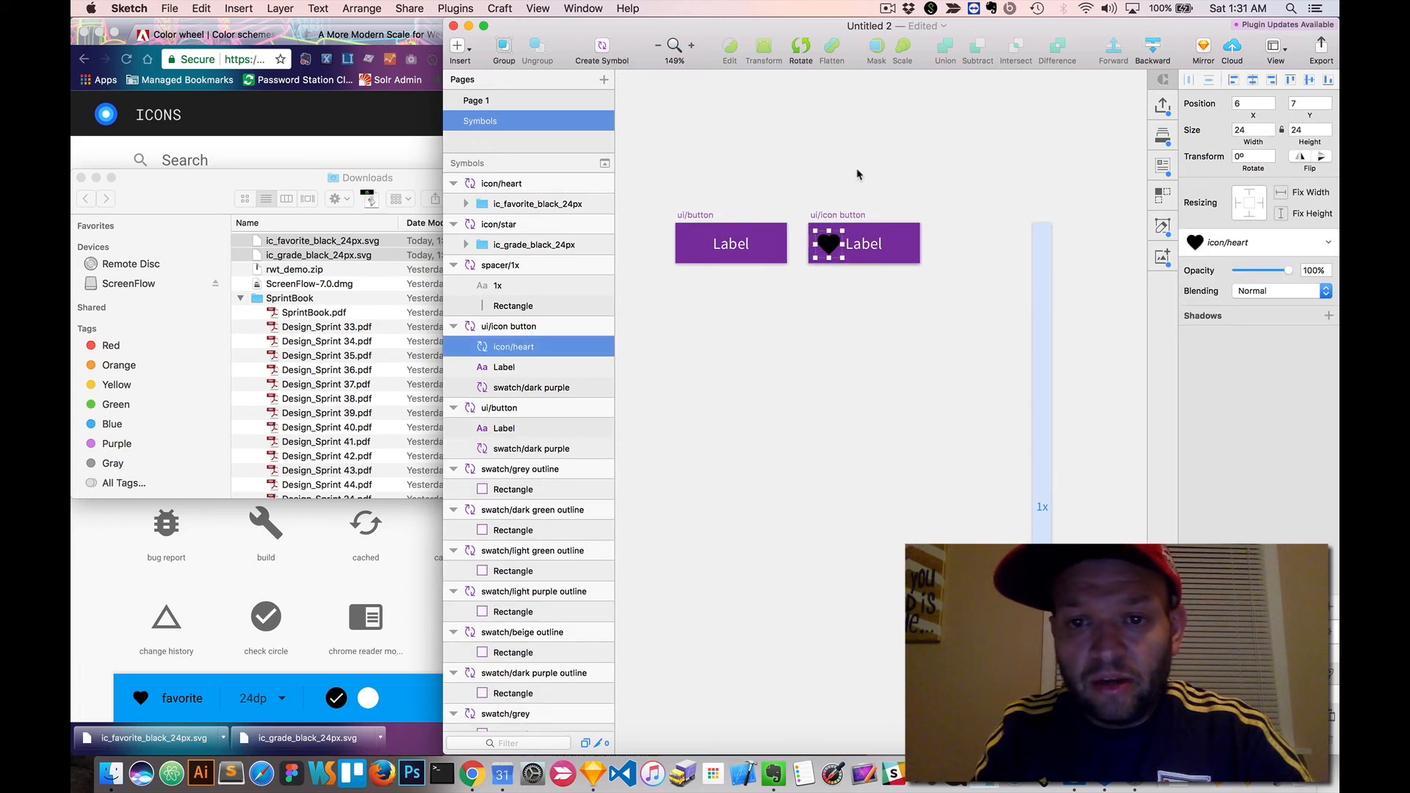
{"action": "double_click", "coordinate": [826, 238]}
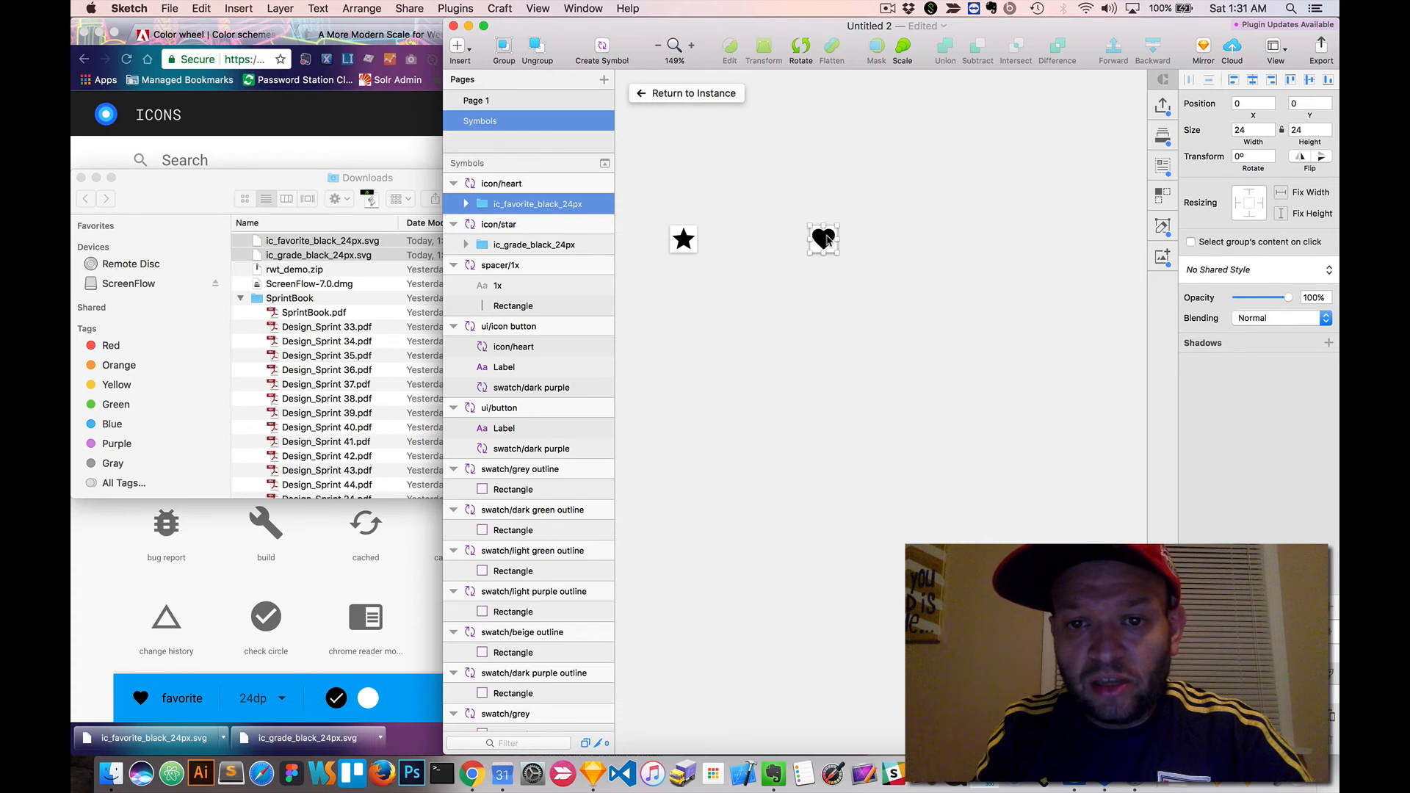
{"action": "double_click", "coordinate": [825, 239]}
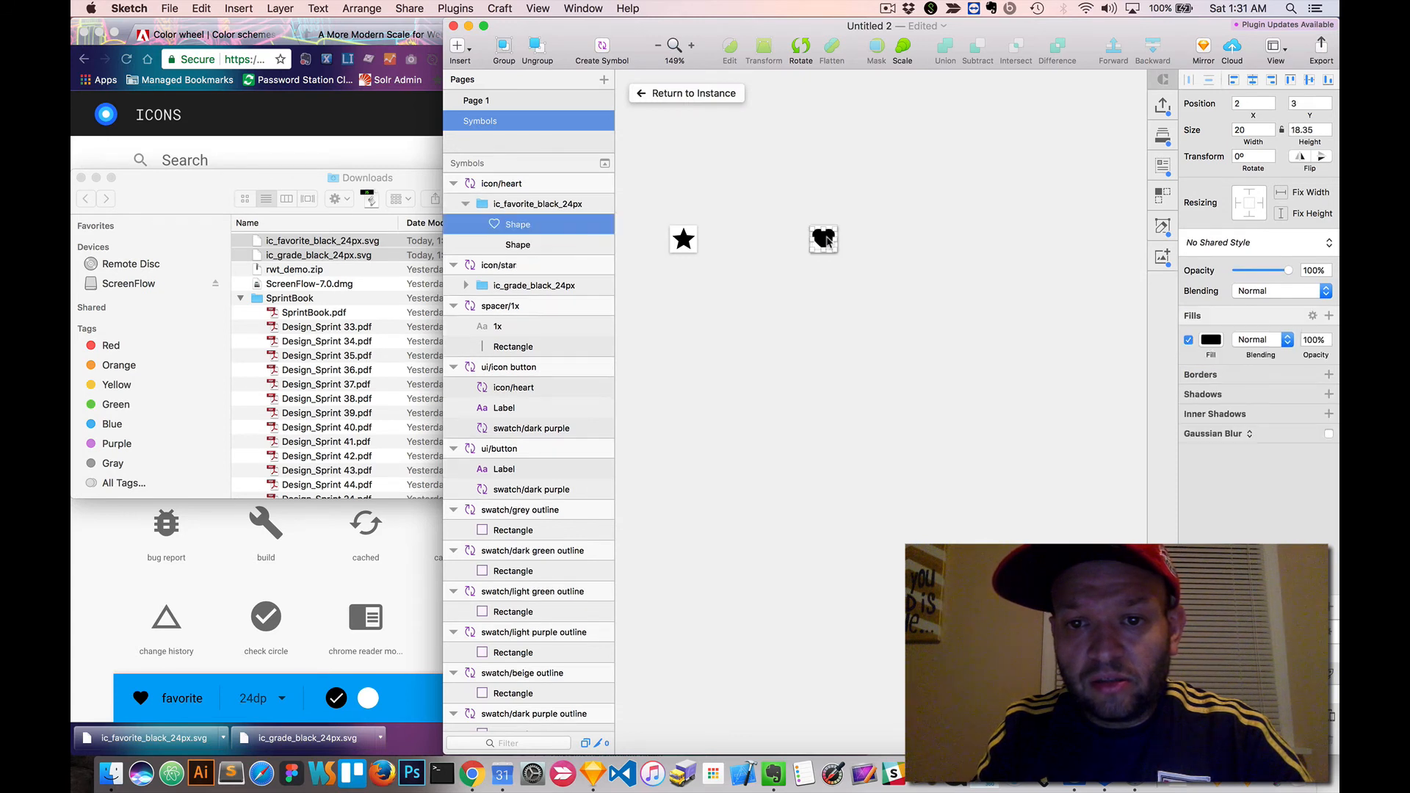
{"action": "left_click", "coordinate": [1212, 341]}
{"action": "left_click_drag", "start_coordinate": [1201, 463], "coordinate": [1186, 408]}
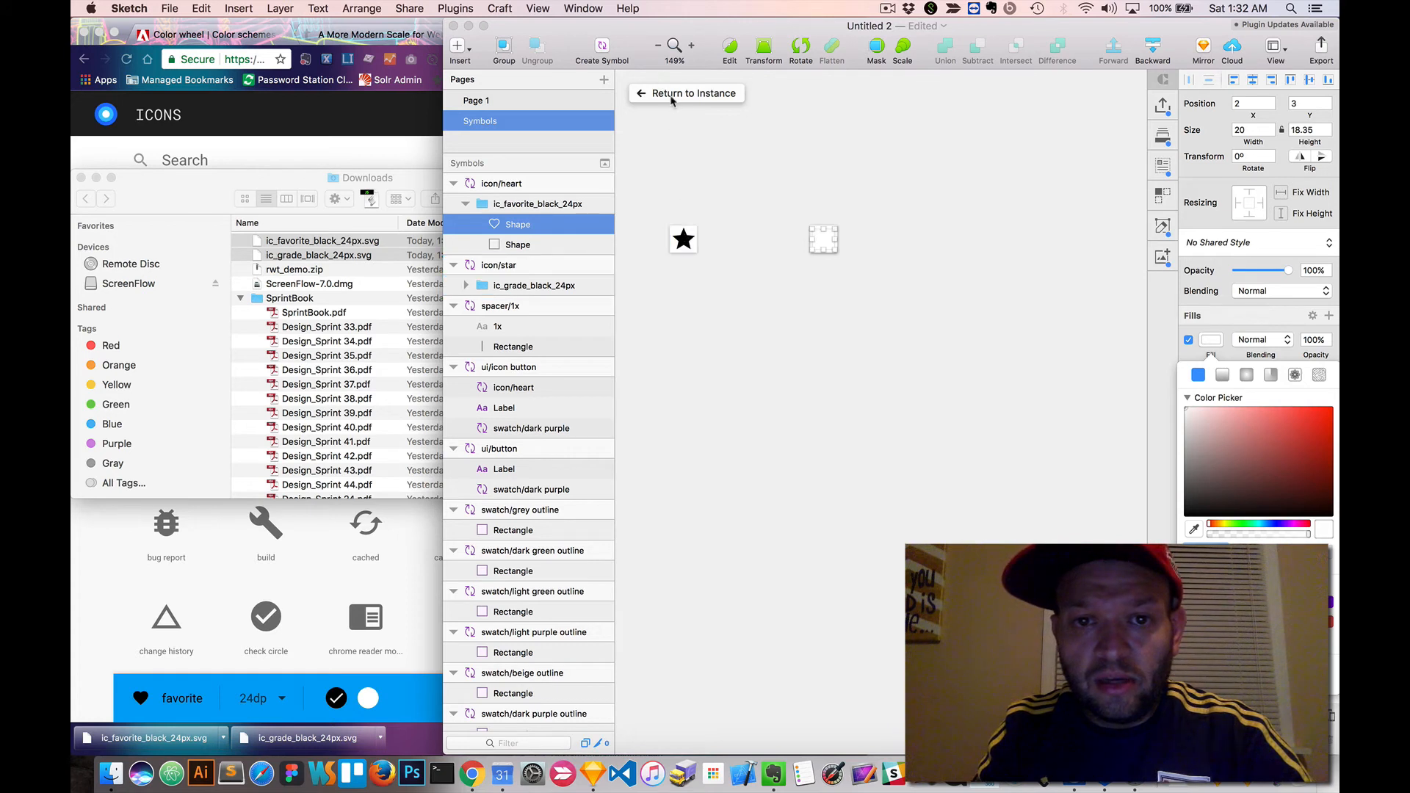
{"action": "double_click", "coordinate": [683, 238]}
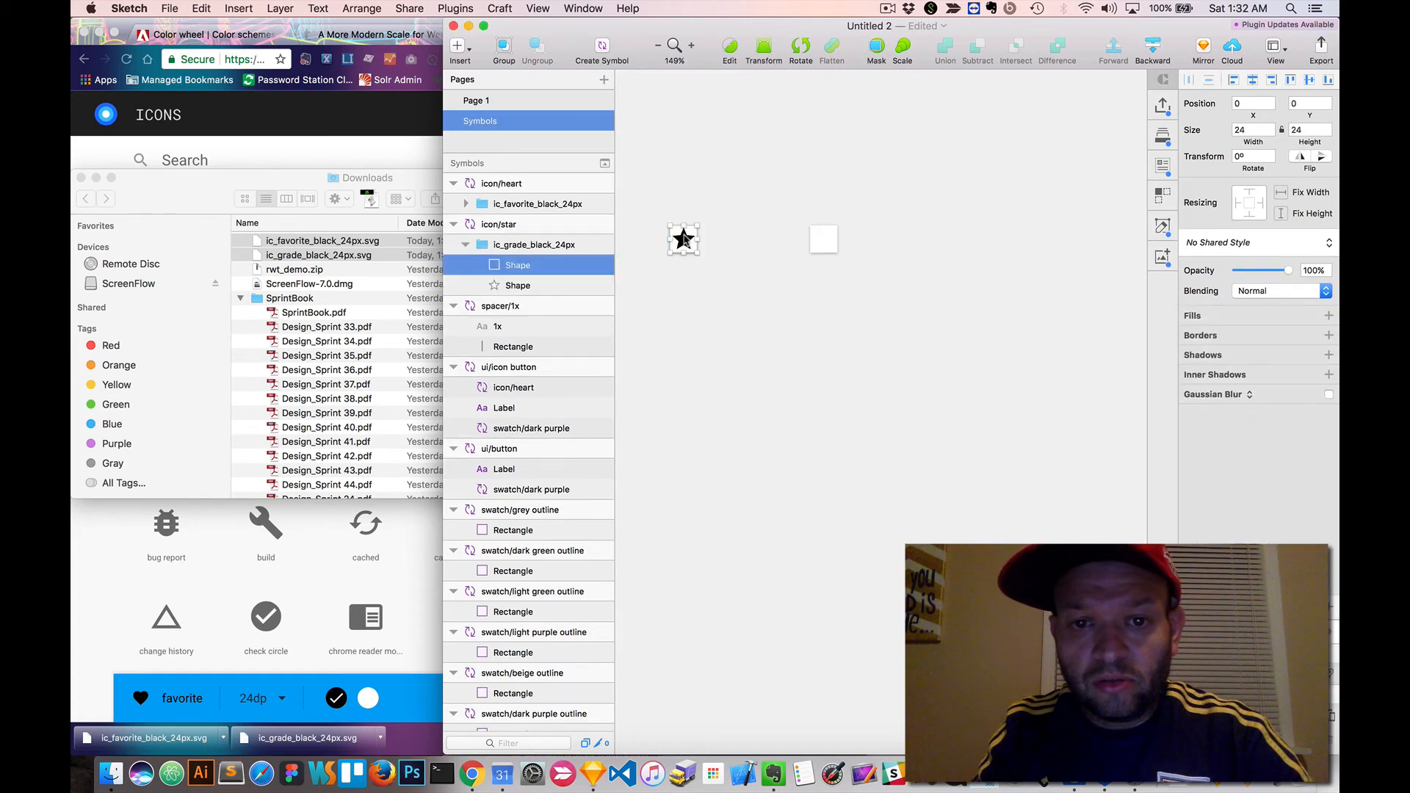
{"action": "double_click", "coordinate": [684, 242]}
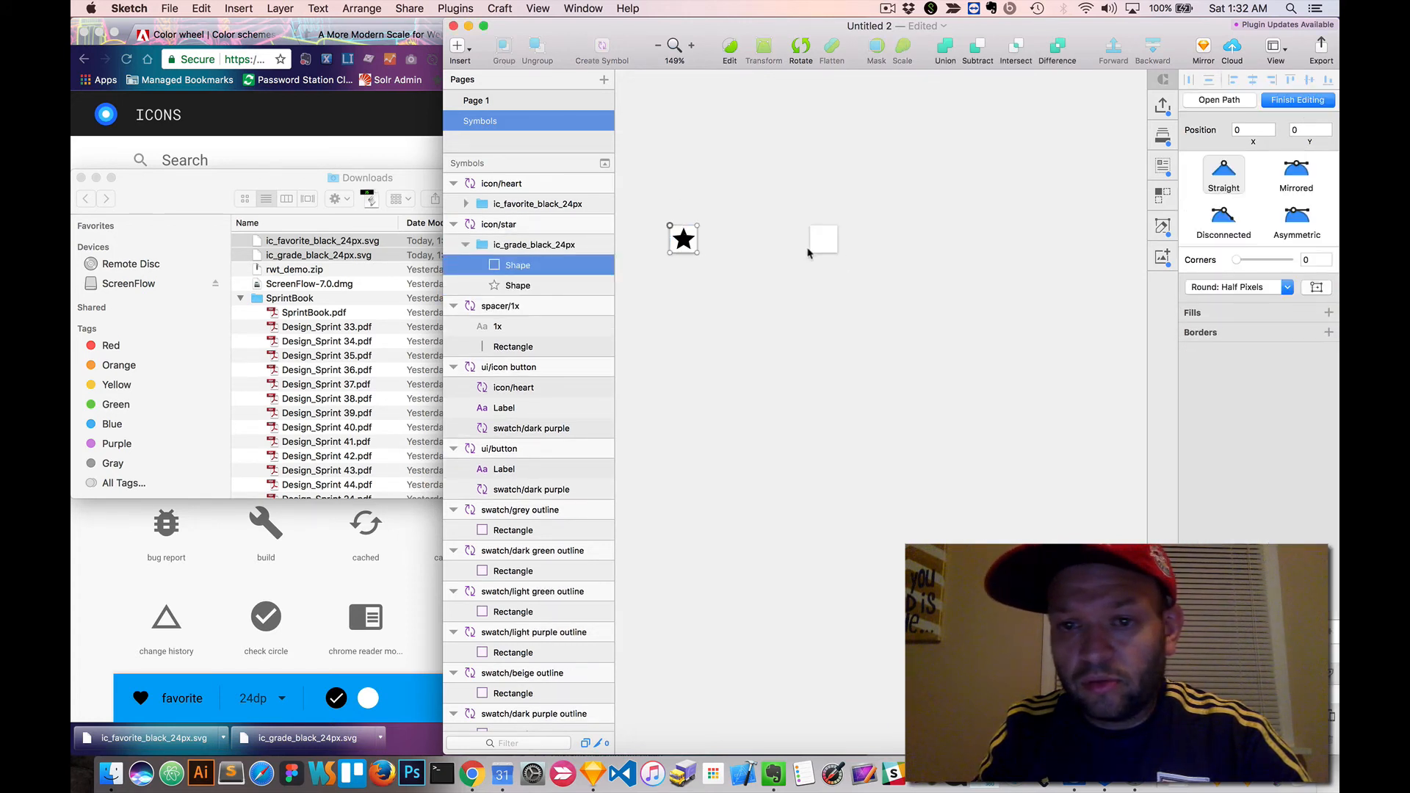
{"action": "left_click", "coordinate": [731, 240]}
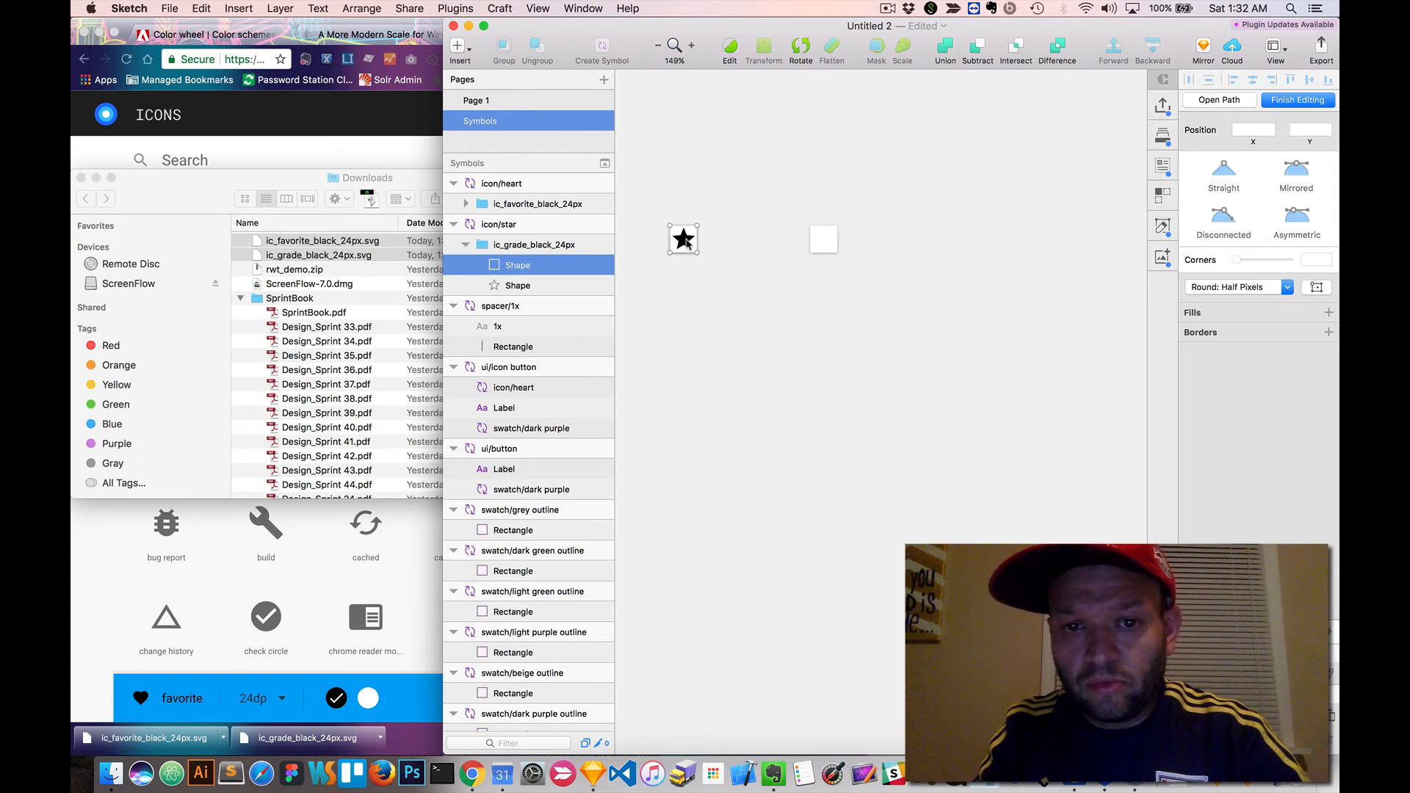
{"action": "key", "text": "Escape"}
{"action": "key", "text": "Escape"}
{"action": "double_click", "coordinate": [686, 244]}
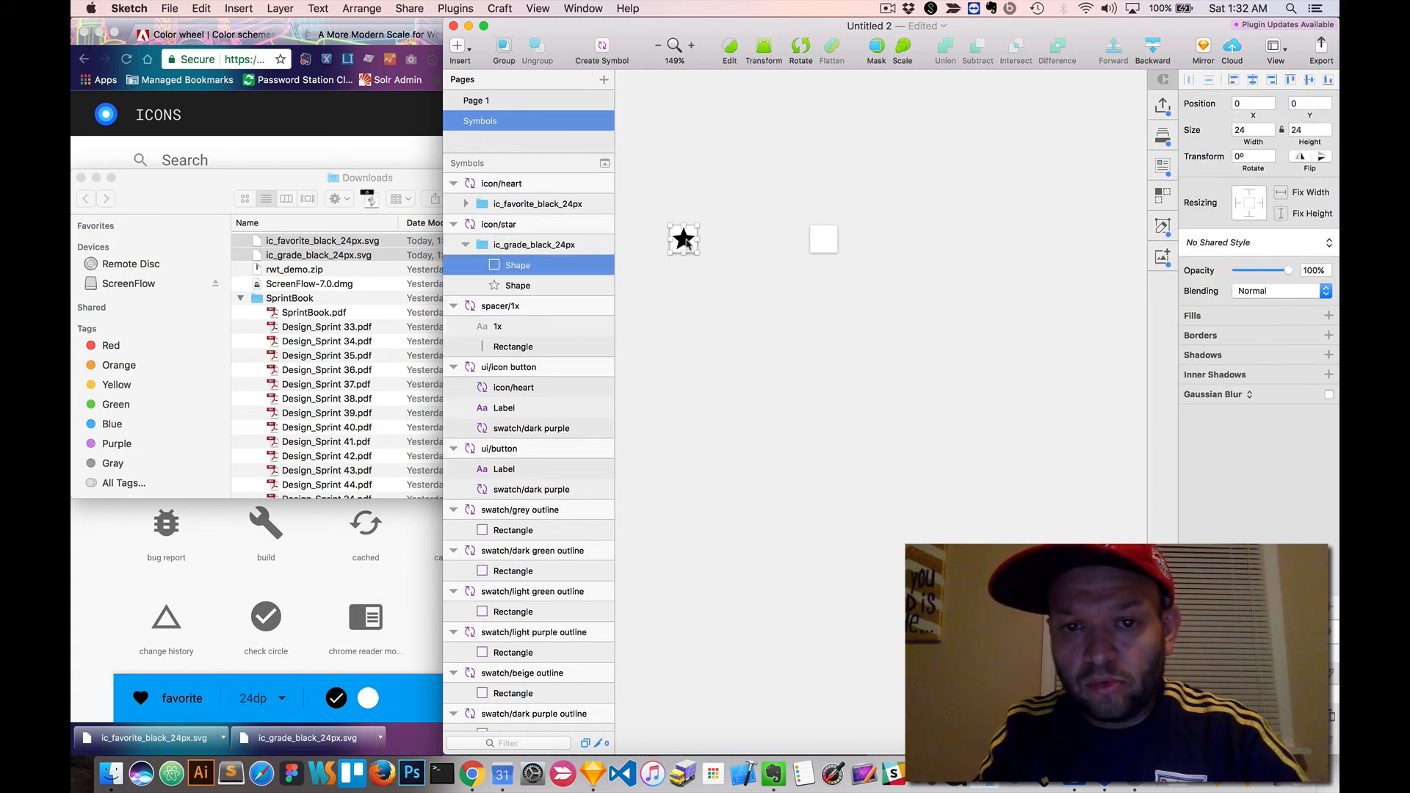
{"action": "double_click", "coordinate": [685, 241]}
{"action": "key", "text": "Escape"}
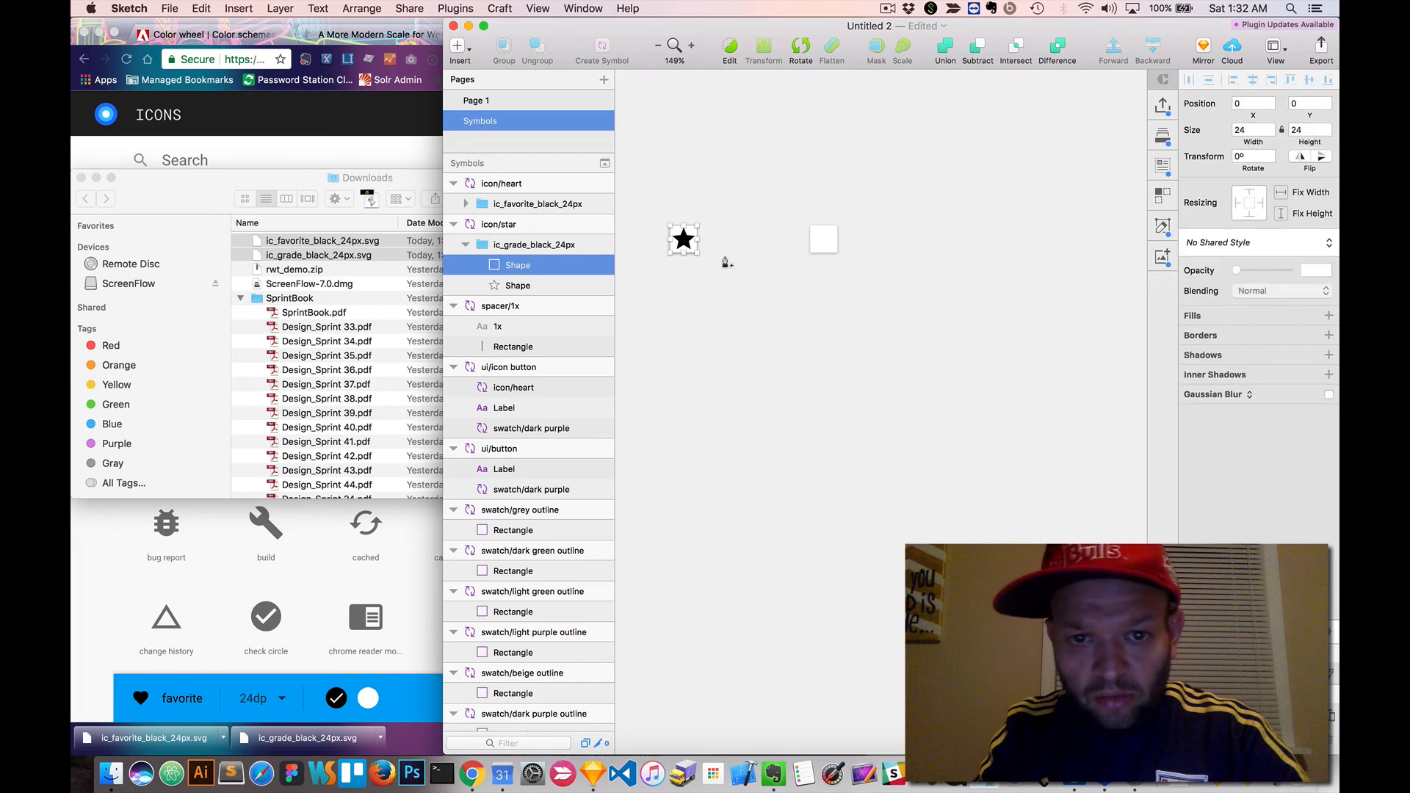
{"action": "key", "text": "Escape"}
{"action": "key", "text": "Escape"}
{"action": "left_click", "coordinate": [685, 241]}
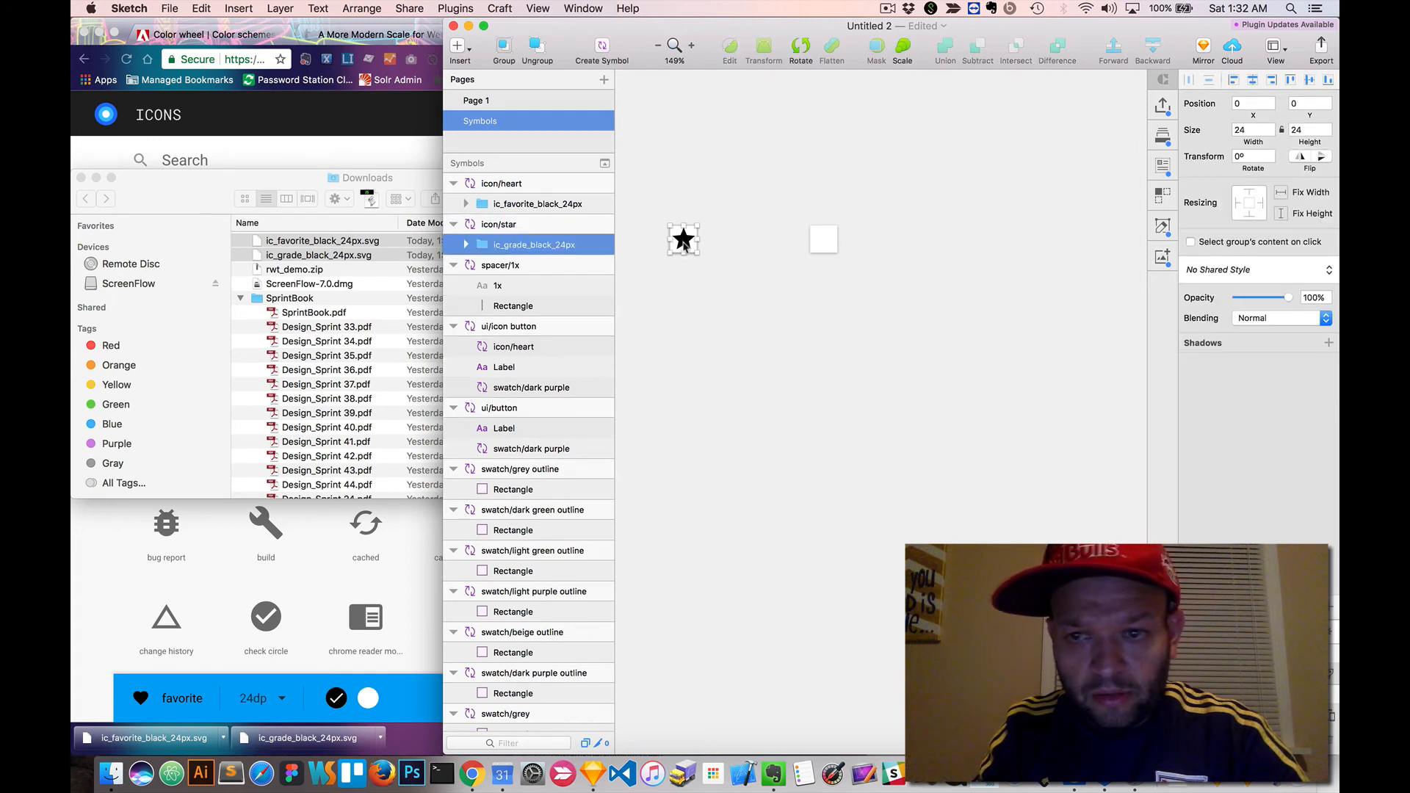
{"action": "double_click", "coordinate": [684, 241]}
{"action": "double_click", "coordinate": [684, 245]}
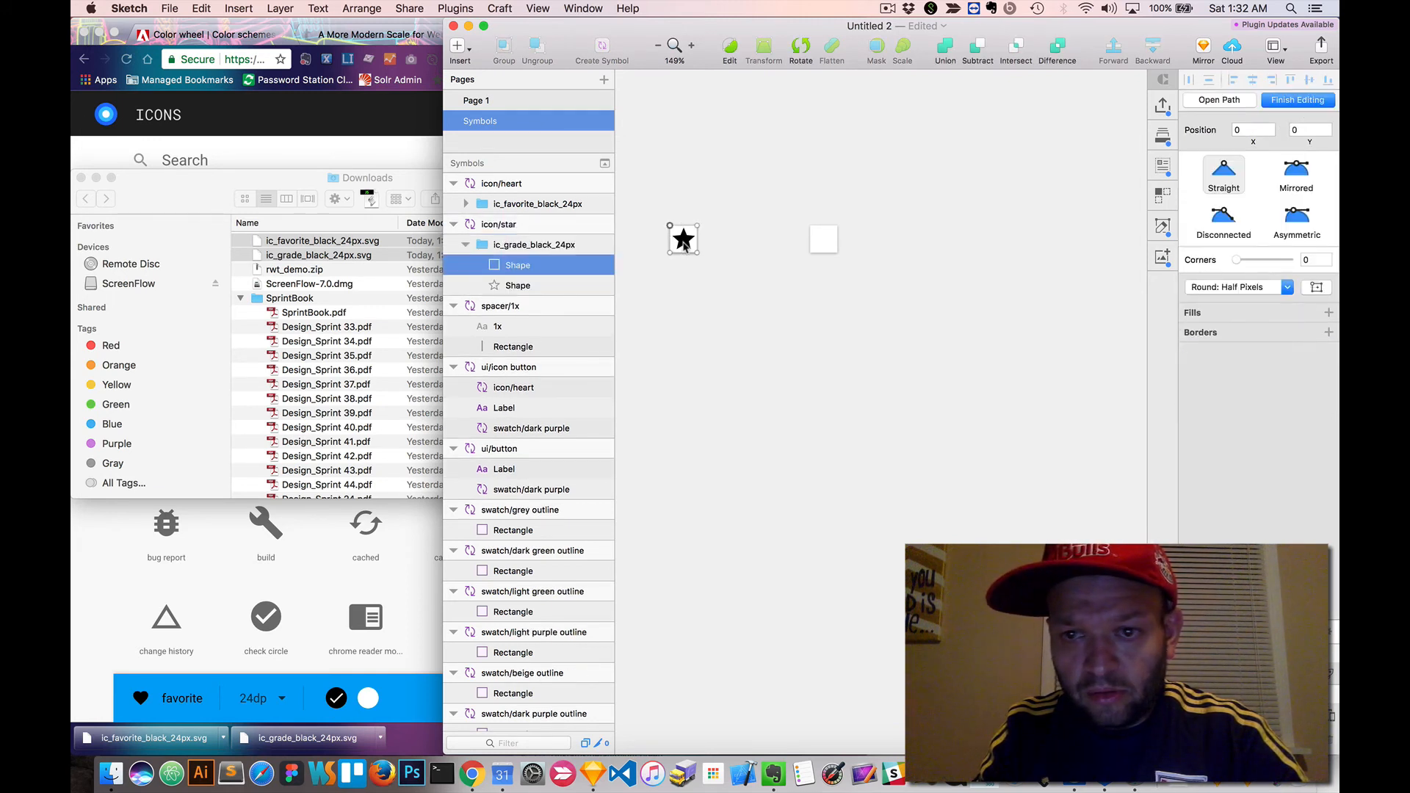
{"action": "key", "text": "Escape"}
{"action": "key", "text": "Escape"}
{"action": "scroll", "coordinate": [719, 242], "scroll_direction": "up", "scroll_amount": 5}
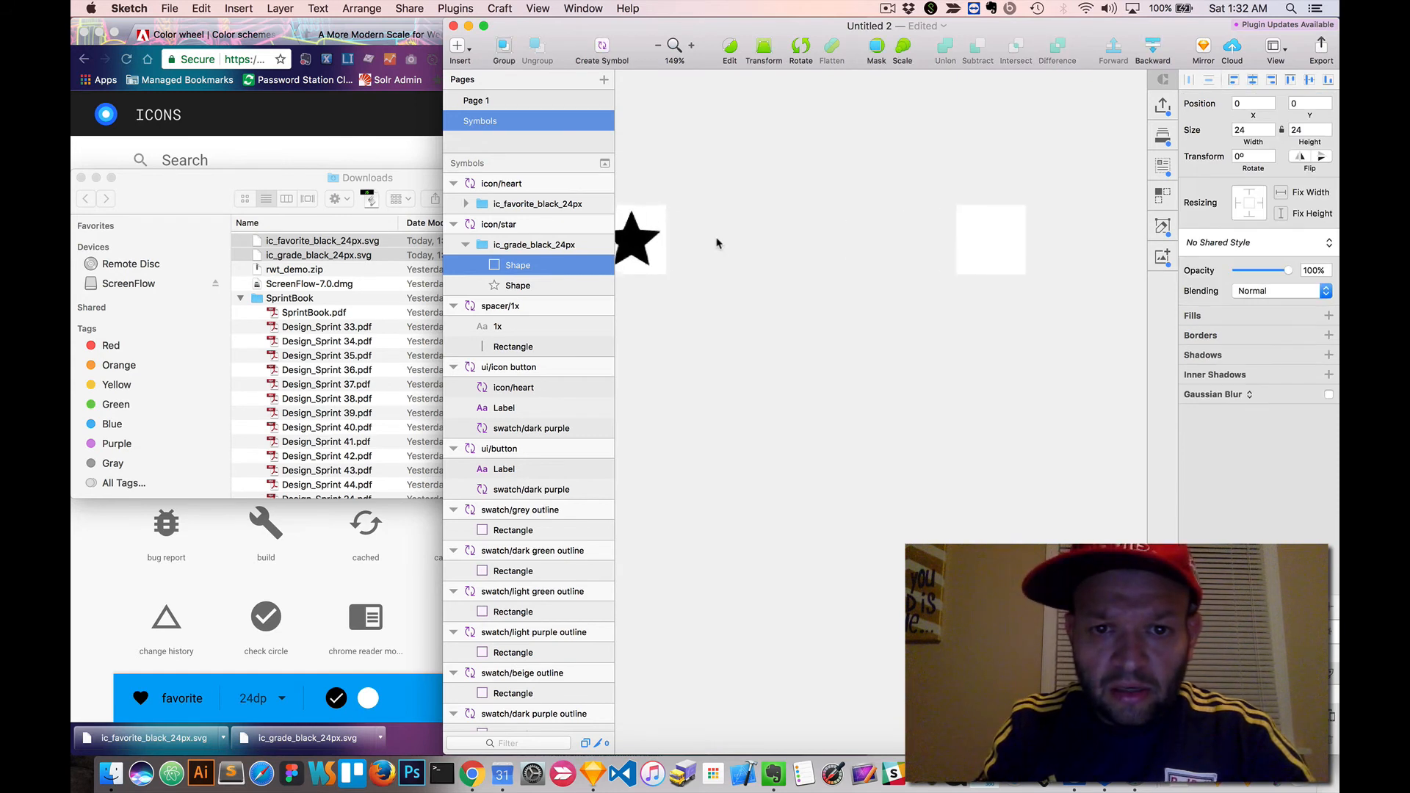
{"action": "scroll", "coordinate": [718, 243], "scroll_direction": "left", "scroll_amount": 2}
{"action": "double_click", "coordinate": [702, 248]}
{"action": "key", "text": "Escape"}
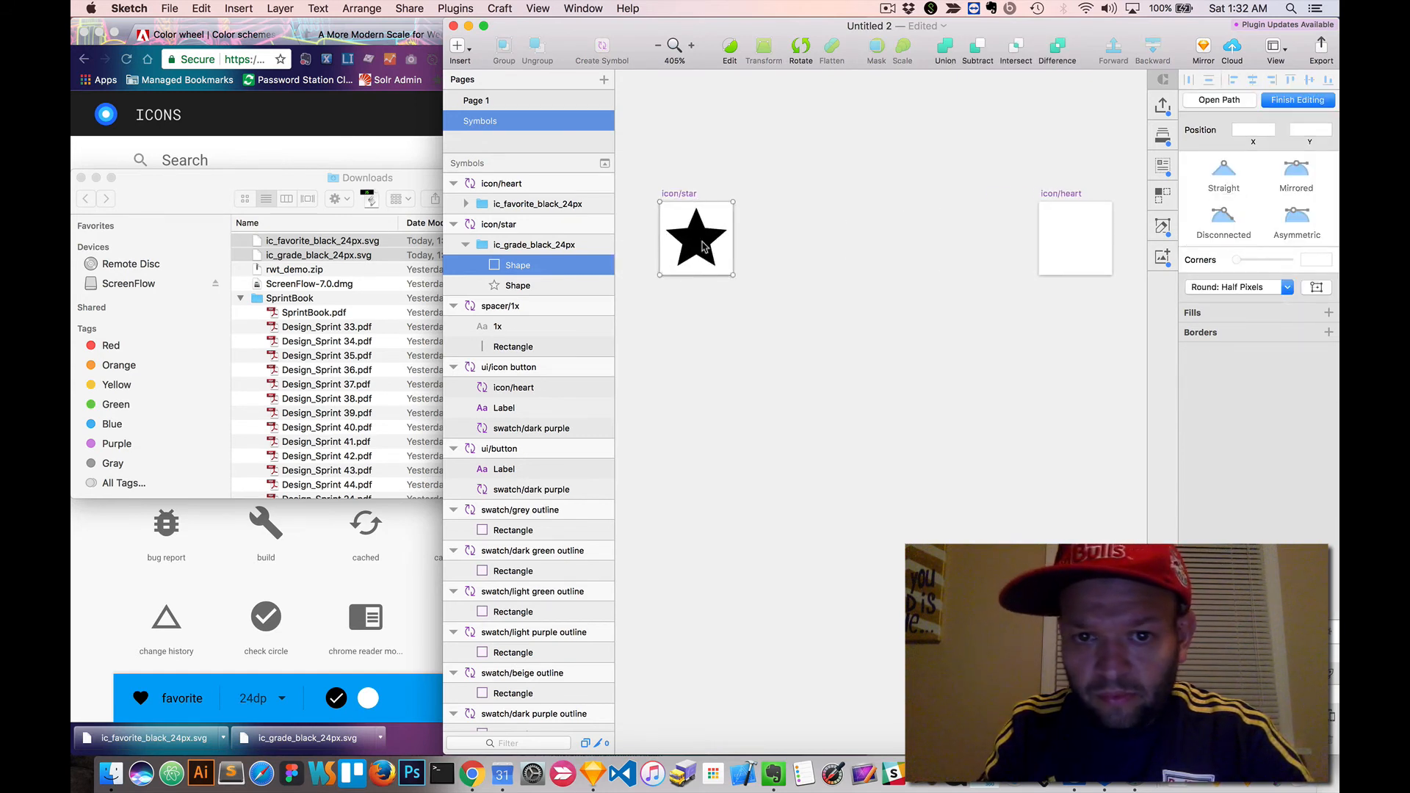
{"action": "key", "text": "Escape"}
{"action": "key", "text": "Escape"}
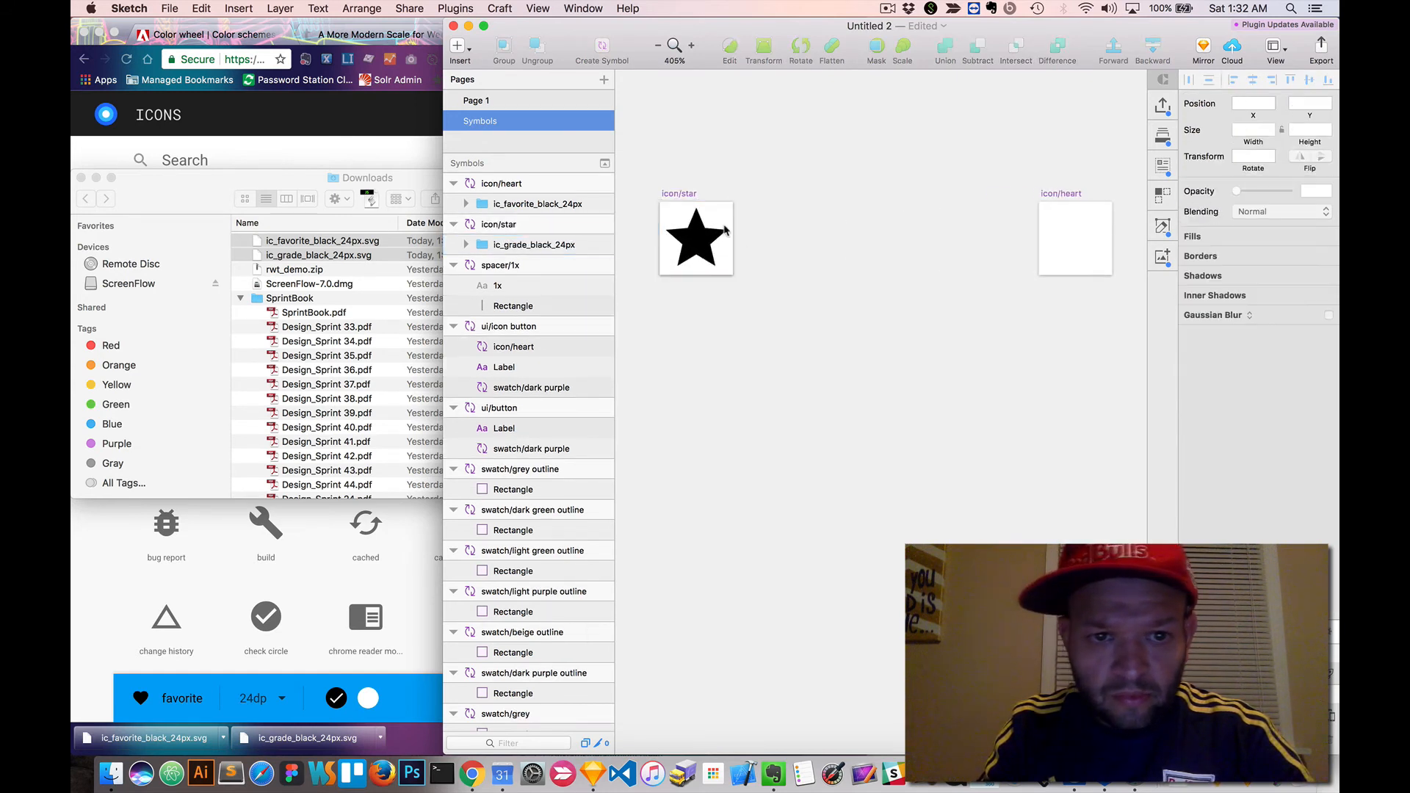
- Select the star shape inside the icon/star symbol's ic_grade_black_24px group and change its fill to white
{"action": "left_click", "coordinate": [703, 237]}
{"action": "left_click", "coordinate": [466, 245]}
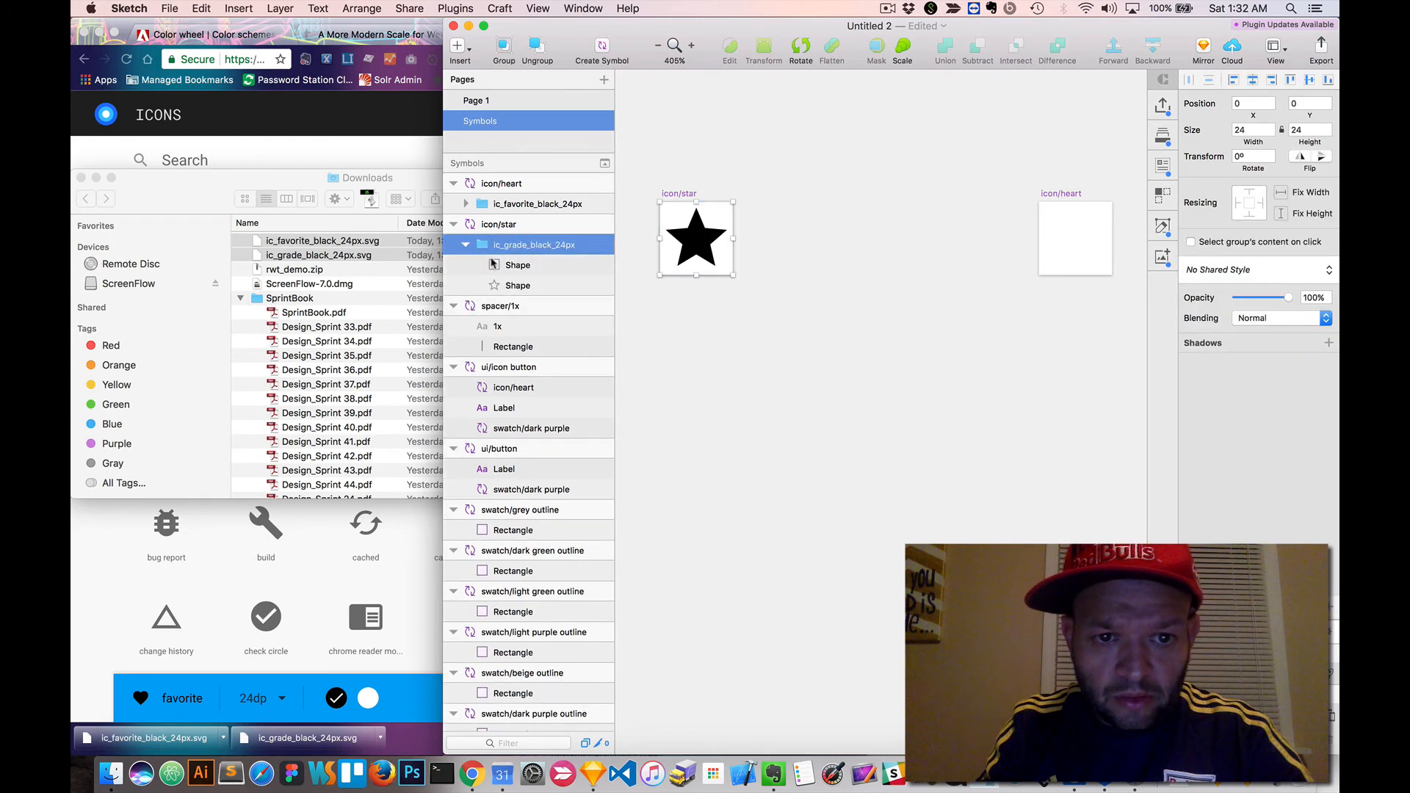
{"action": "left_click", "coordinate": [518, 285]}
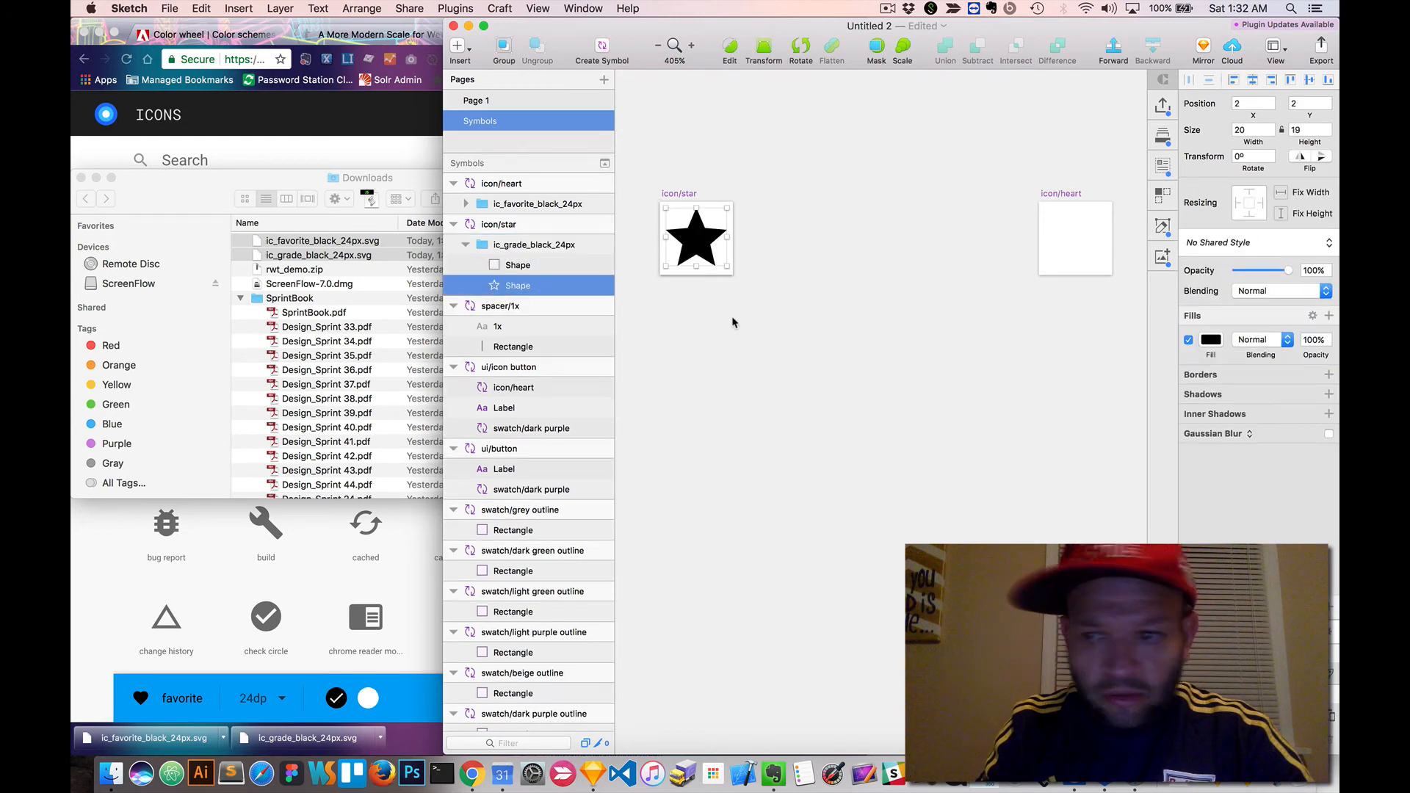
{"action": "left_click", "coordinate": [1211, 340]}
{"action": "left_click_drag", "start_coordinate": [1213, 469], "coordinate": [1110, 316]}
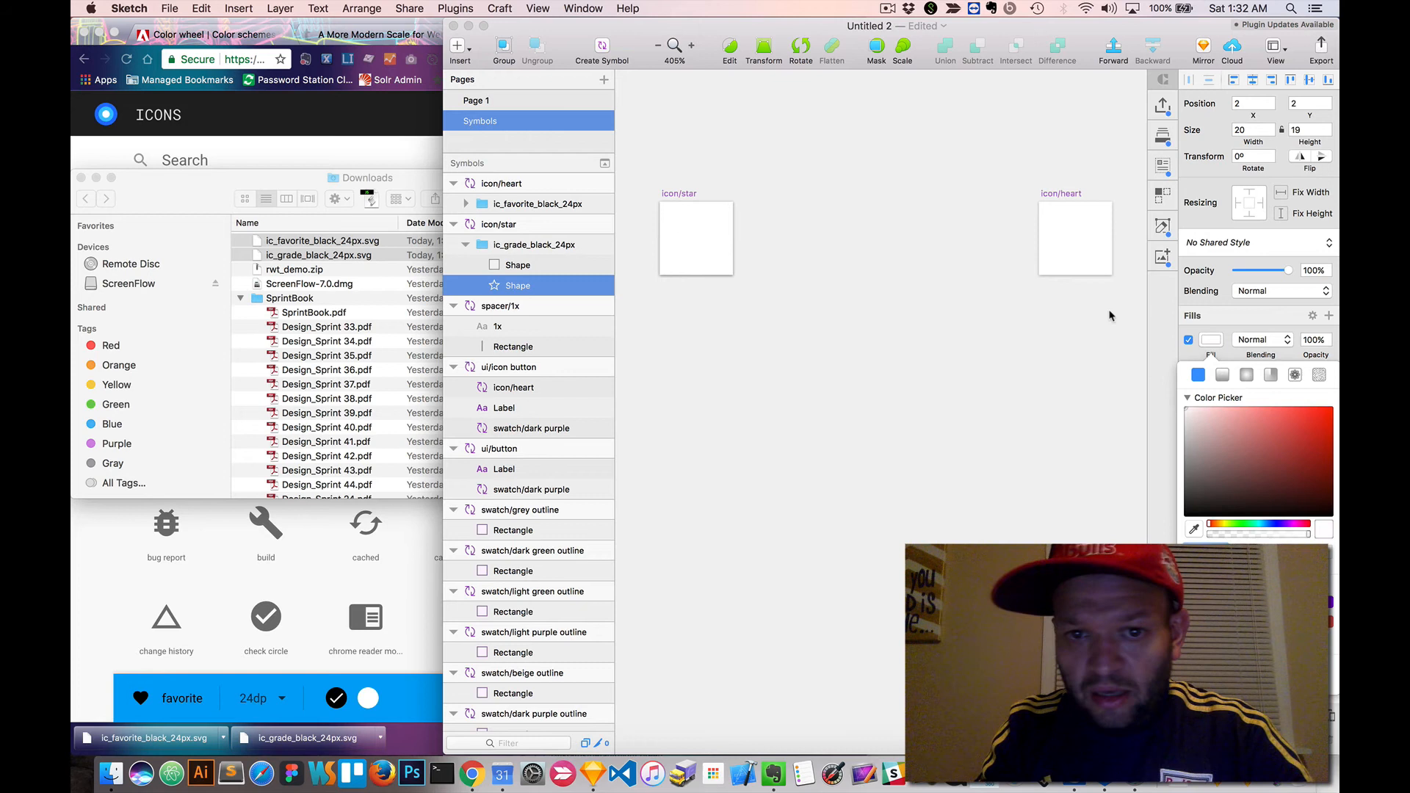
{"action": "left_click", "coordinate": [936, 287]}
- Set the X position of the icon/heart instance in the ui/icon button symbol to 16
{"action": "scroll", "coordinate": [872, 183], "scroll_direction": "down", "scroll_amount": 5}
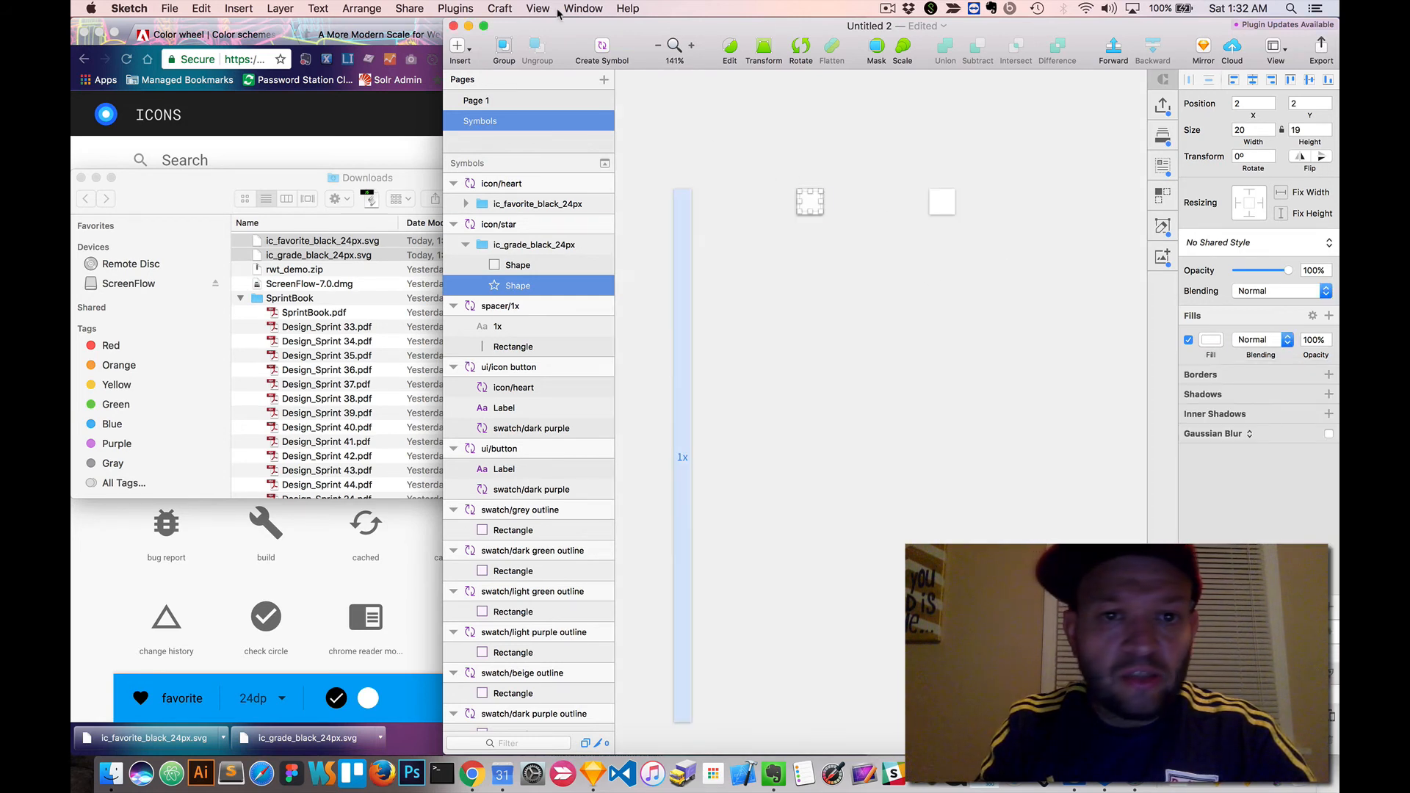
{"action": "scroll", "coordinate": [897, 236], "scroll_direction": "left", "scroll_amount": 3}
{"action": "scroll", "coordinate": [889, 235], "scroll_direction": "down", "scroll_amount": 2}
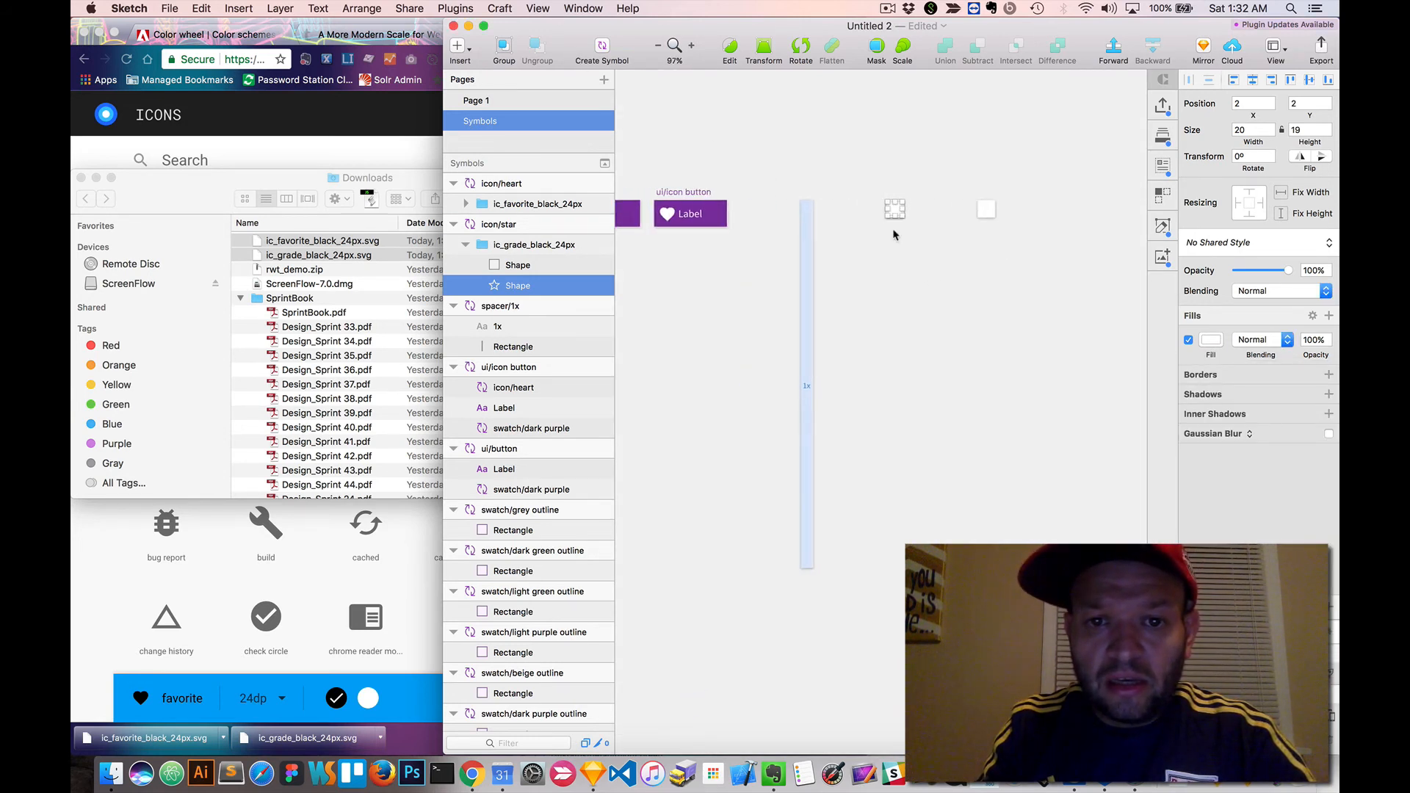
{"action": "scroll", "coordinate": [849, 222], "scroll_direction": "up", "scroll_amount": 5}
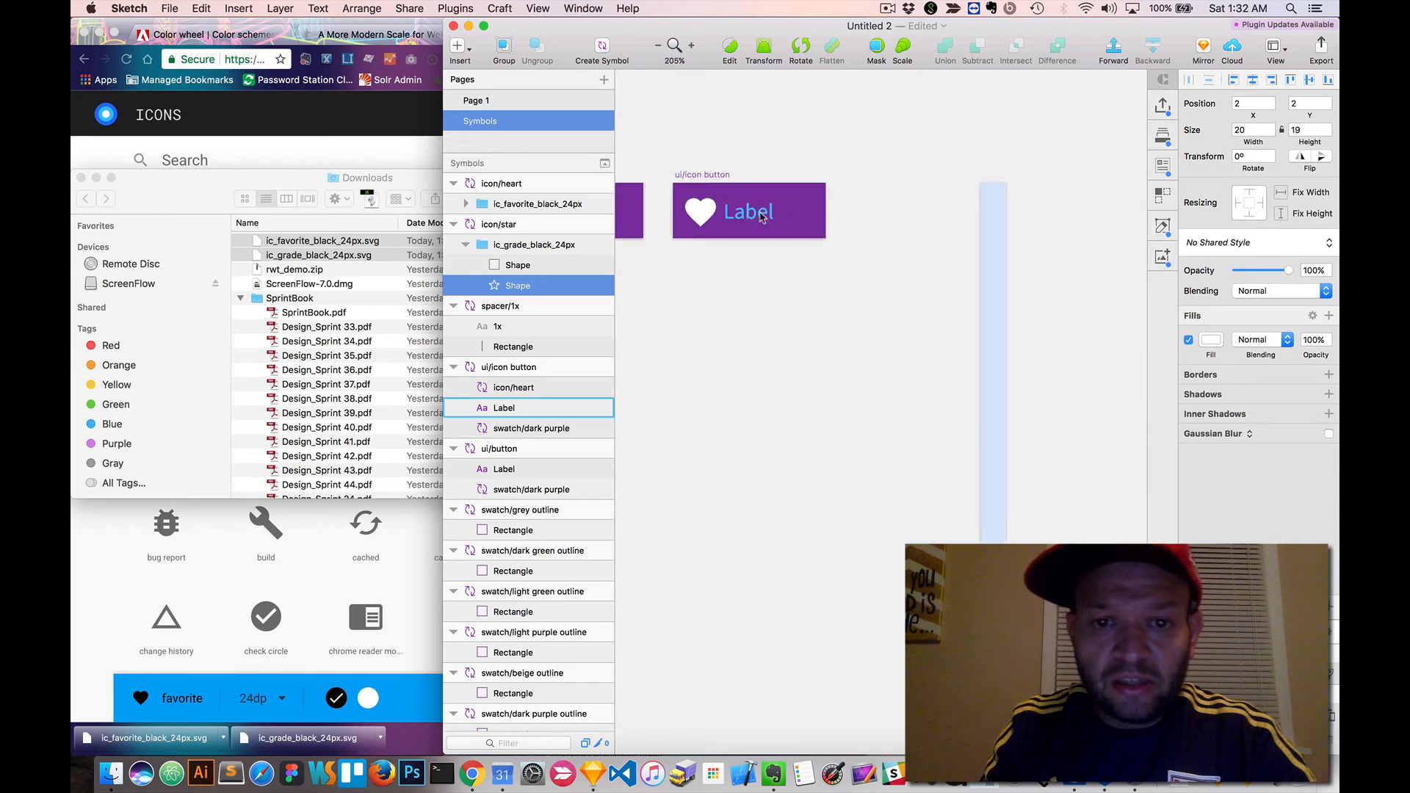
{"action": "left_click", "coordinate": [703, 213]}
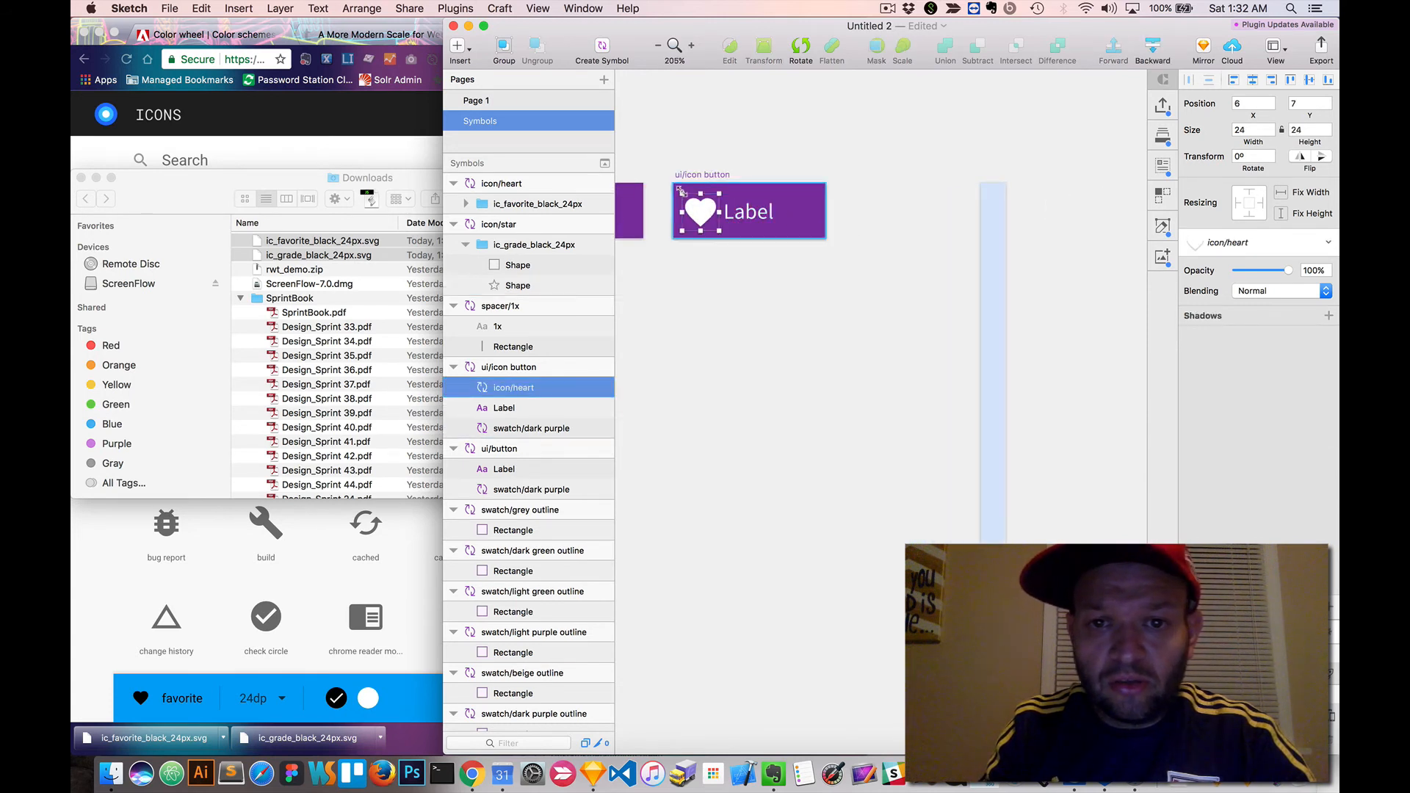
{"action": "left_click", "coordinate": [1240, 102]}
{"action": "type", "text": "16"}
{"action": "key", "text": "Return"}
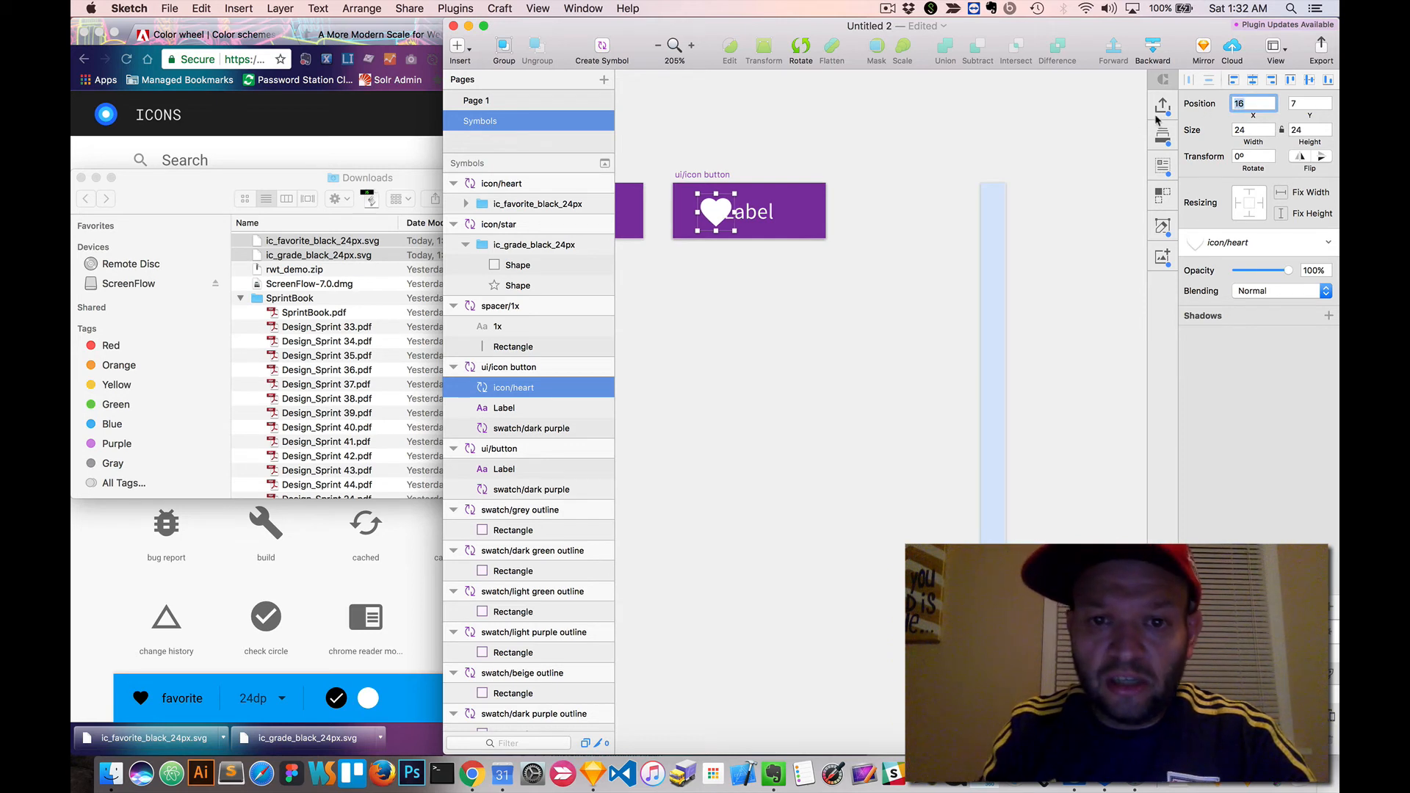
- Pull in the left edge of the label's text box in ui/icon button to X 49, clear of the heart icon
{"action": "left_click", "coordinate": [780, 357]}
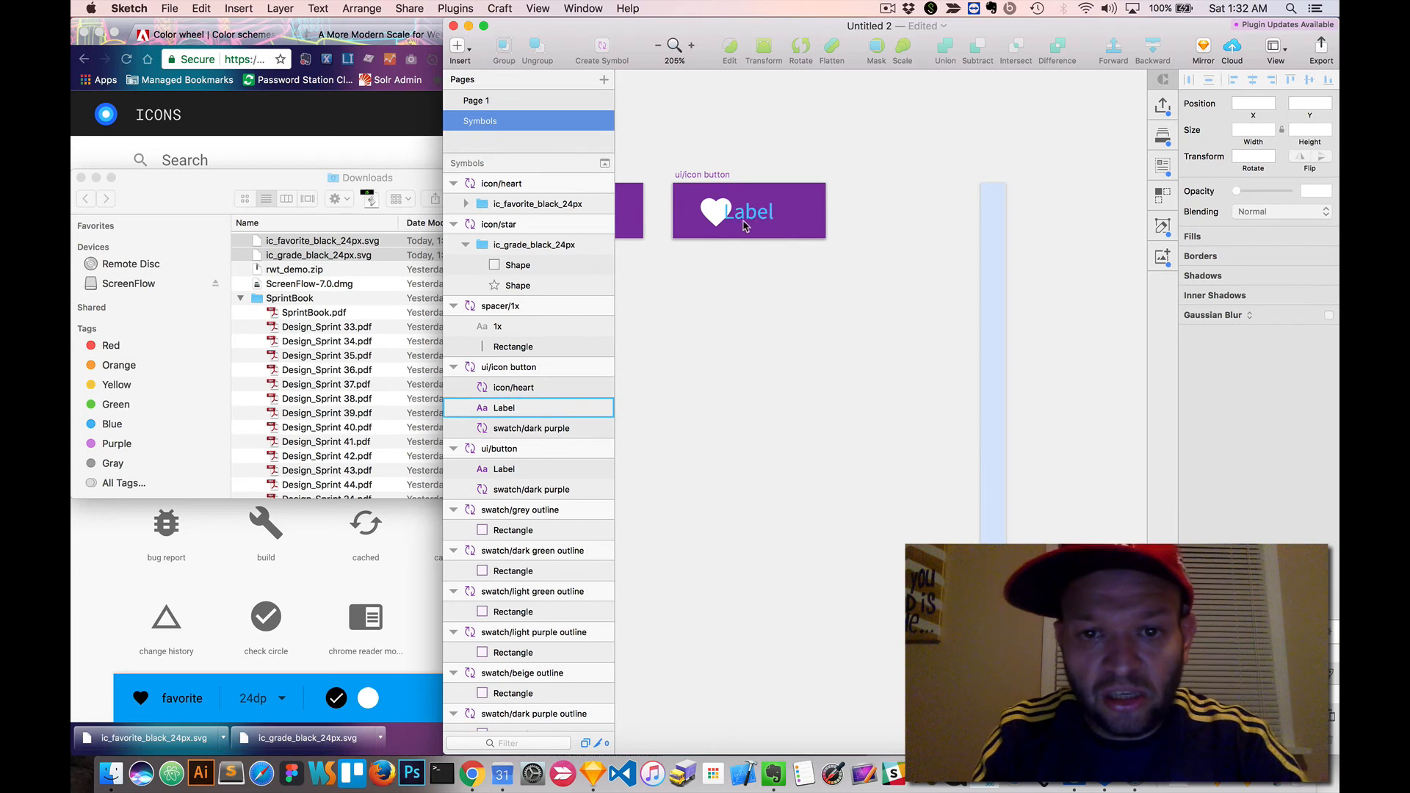
{"action": "left_click", "coordinate": [744, 214]}
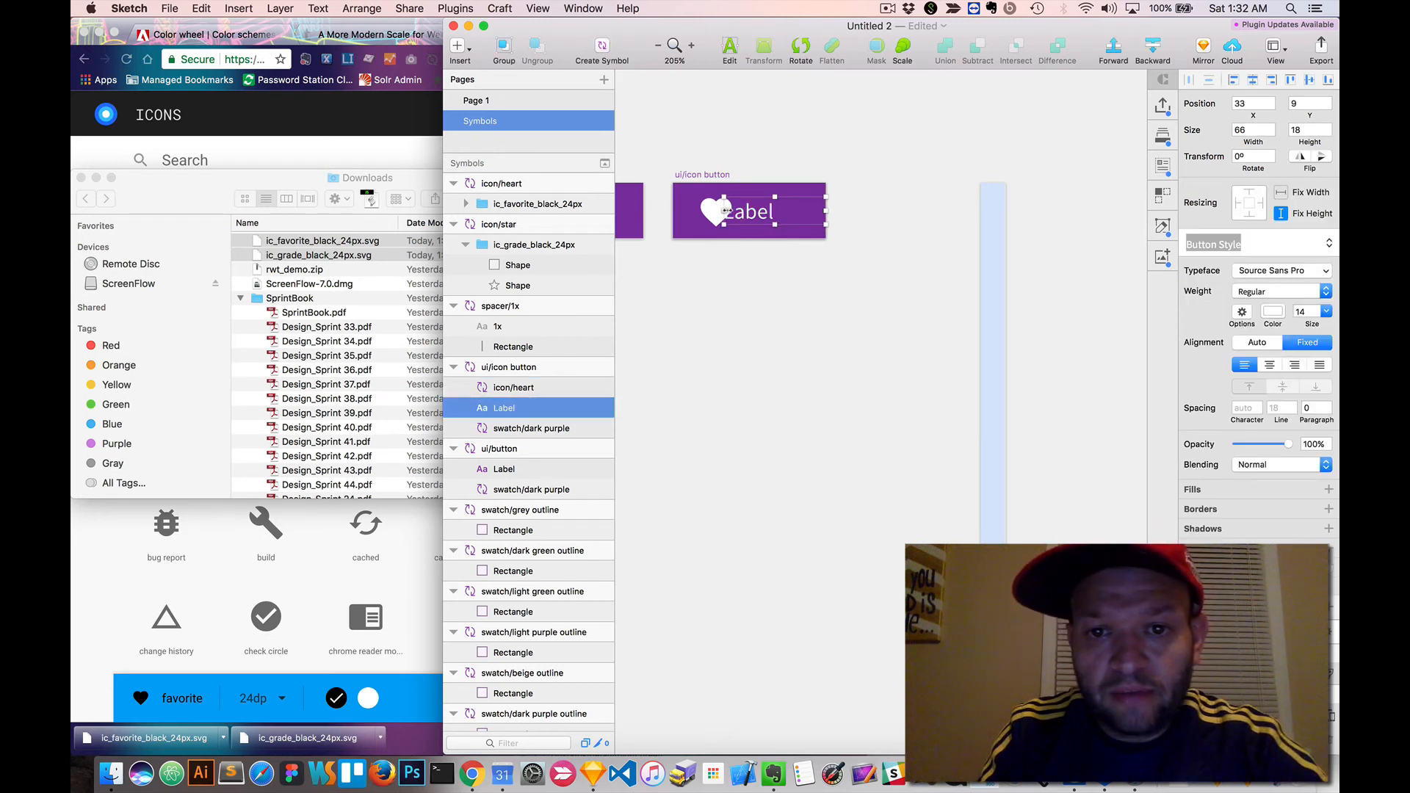
{"action": "left_click_drag", "start_coordinate": [726, 211], "coordinate": [744, 211]}
{"action": "left_click", "coordinate": [785, 276]}
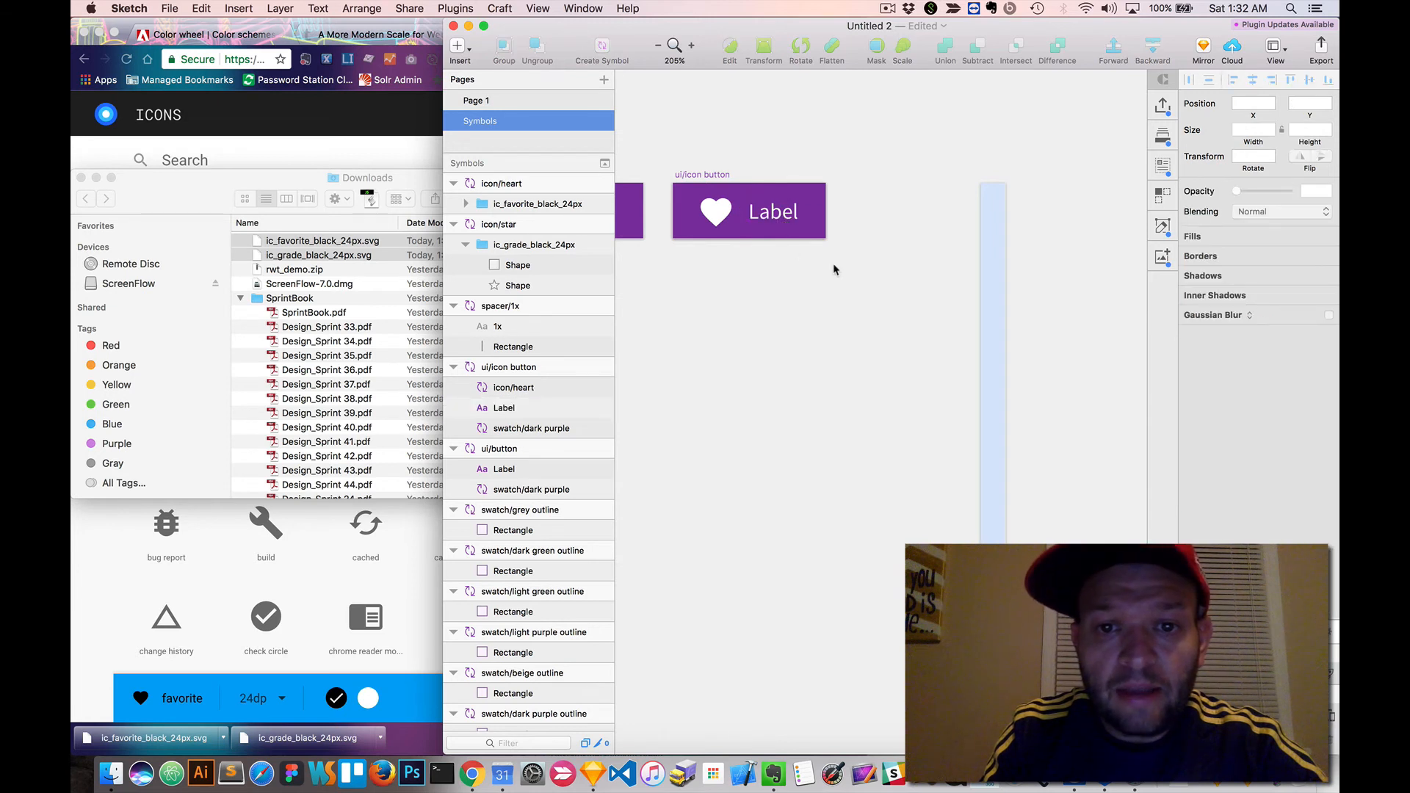
- Insert a spacer/1x symbol instance into the ui/icon button symbol, between the heart icon and the label
{"action": "left_click", "coordinate": [470, 47]}
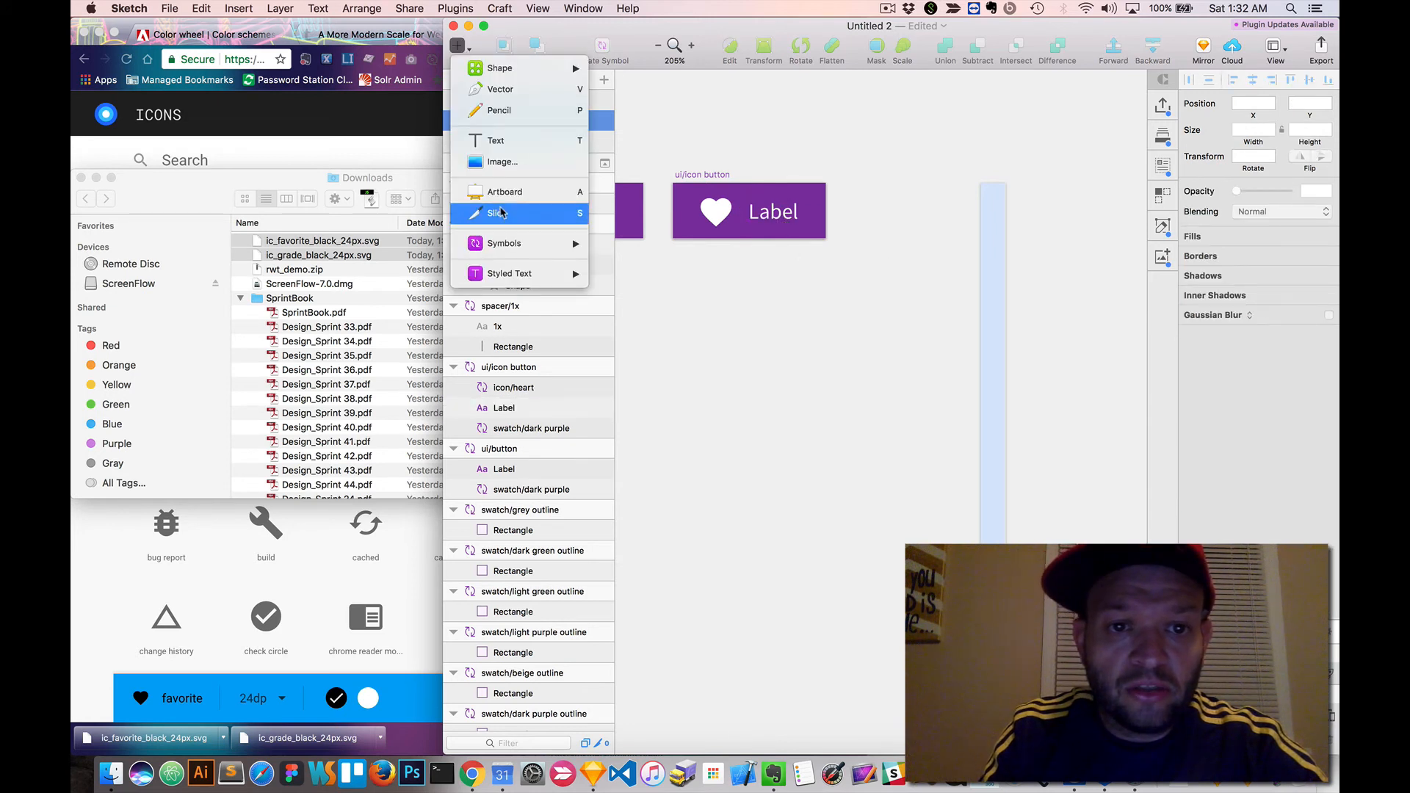
{"action": "mouse_move", "coordinate": [514, 246]}
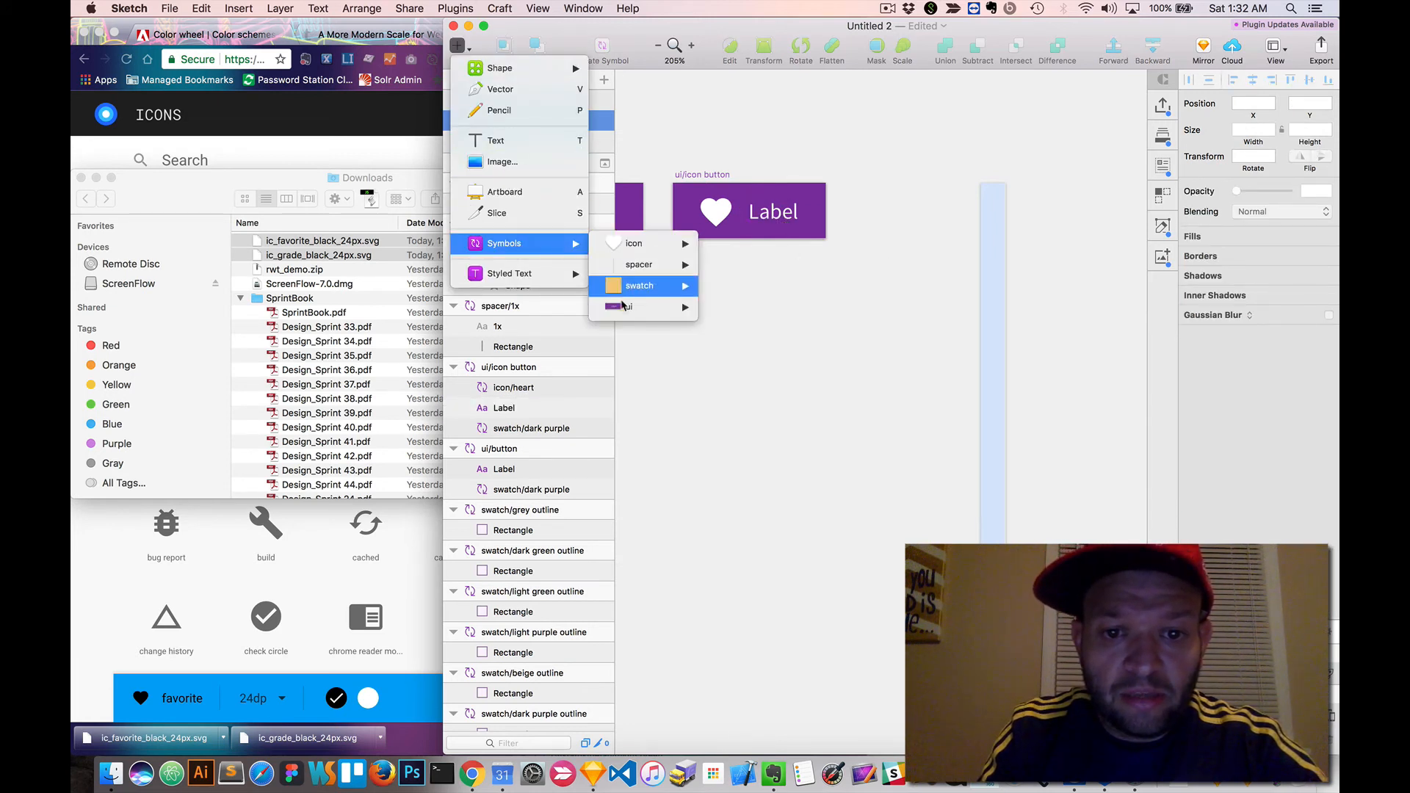
{"action": "mouse_move", "coordinate": [657, 266]}
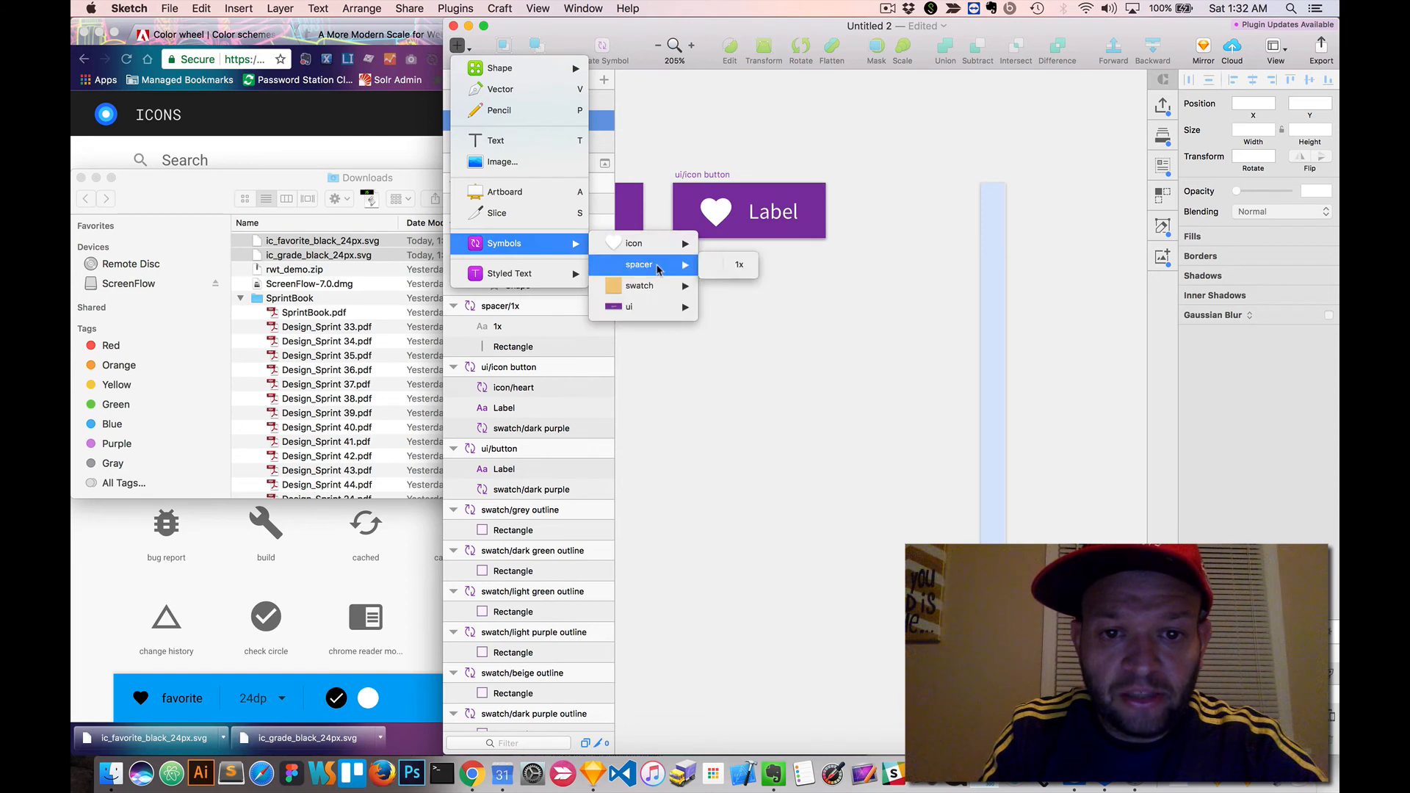
{"action": "left_click", "coordinate": [740, 266]}
{"action": "left_click", "coordinate": [743, 259]}
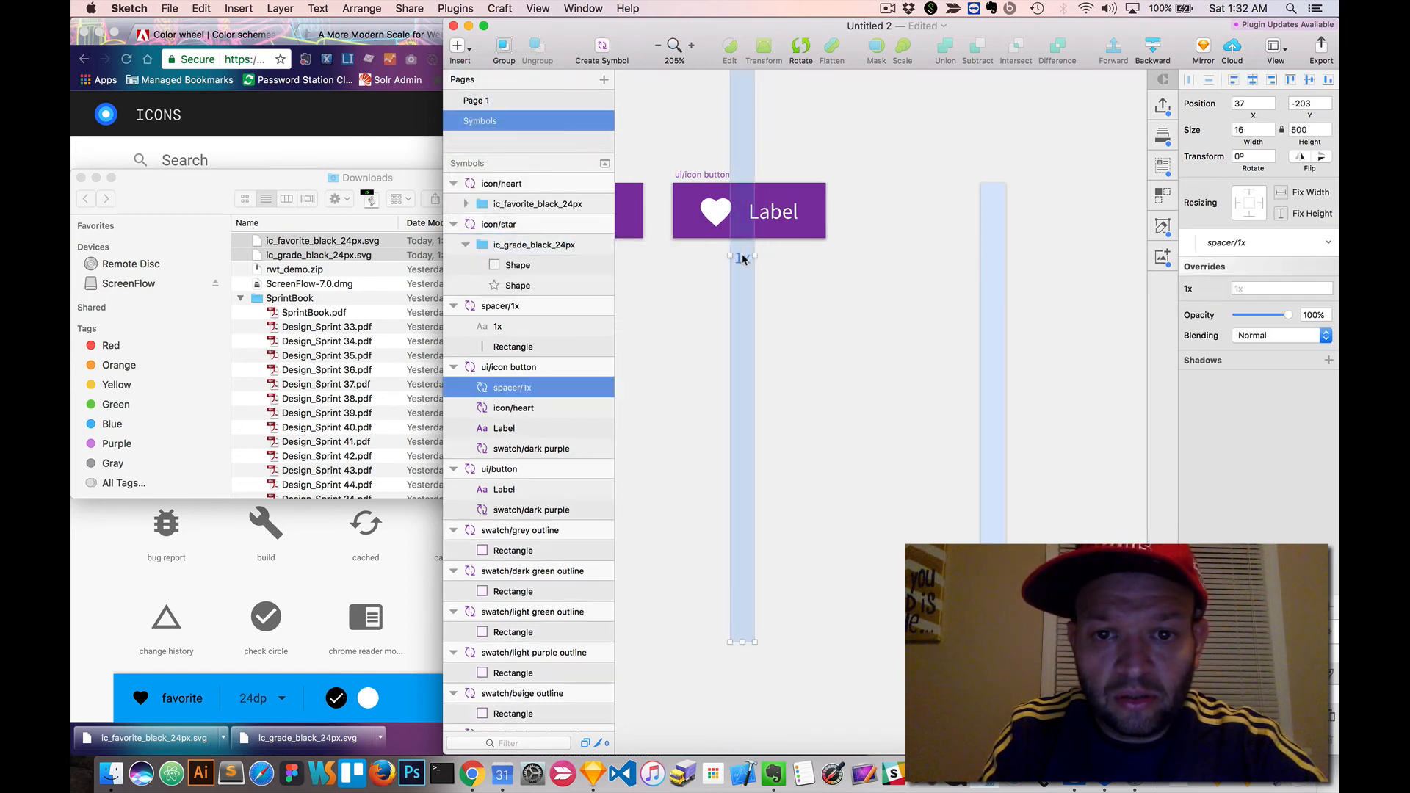
- Fit the spacer to the button's 36 px height and duplicate it twice, placing spacers at X 0, X 40 and X 83
{"action": "scroll", "coordinate": [820, 325], "scroll_direction": "up", "scroll_amount": 10}
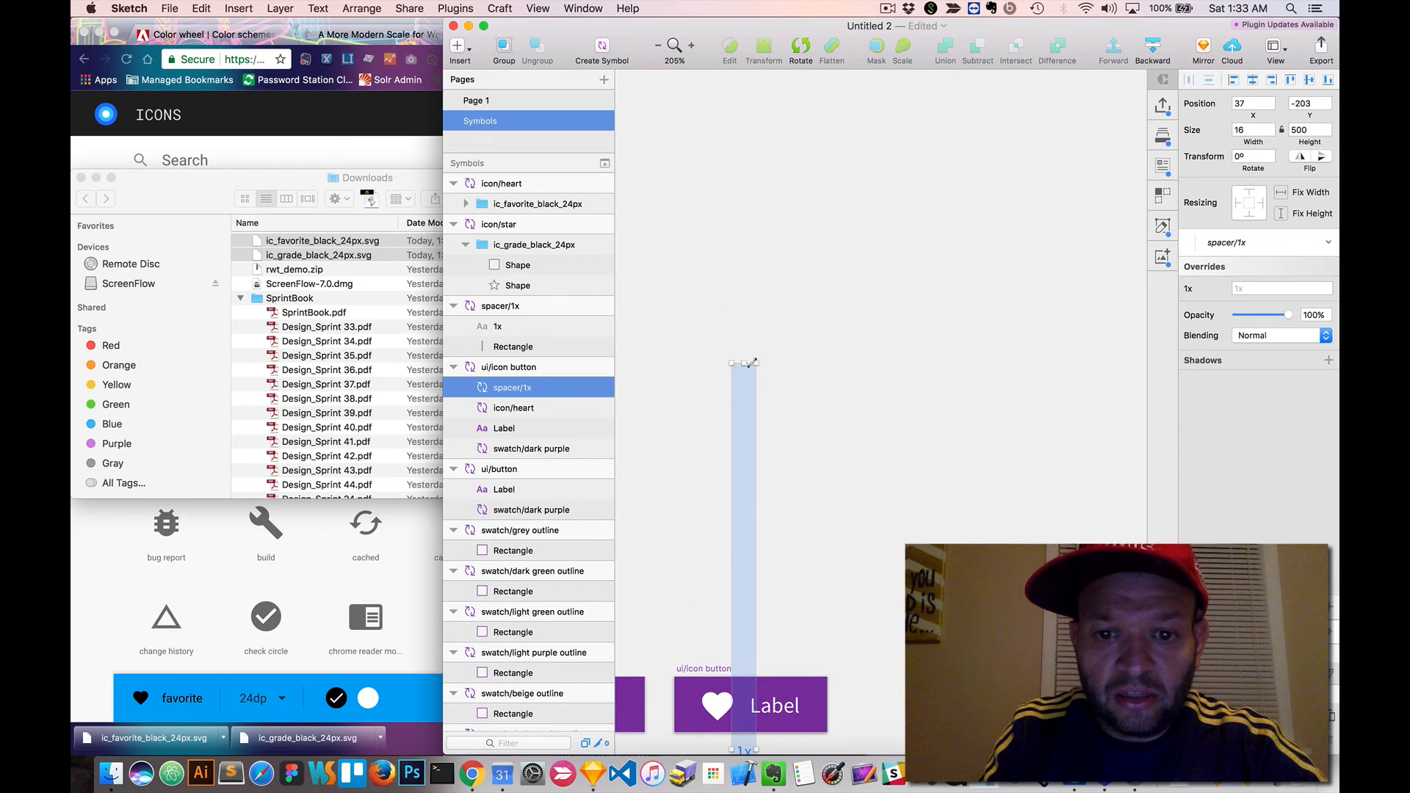
{"action": "left_click_drag", "start_coordinate": [746, 363], "coordinate": [742, 677]}
{"action": "scroll", "coordinate": [749, 661], "scroll_direction": "down", "scroll_amount": 11}
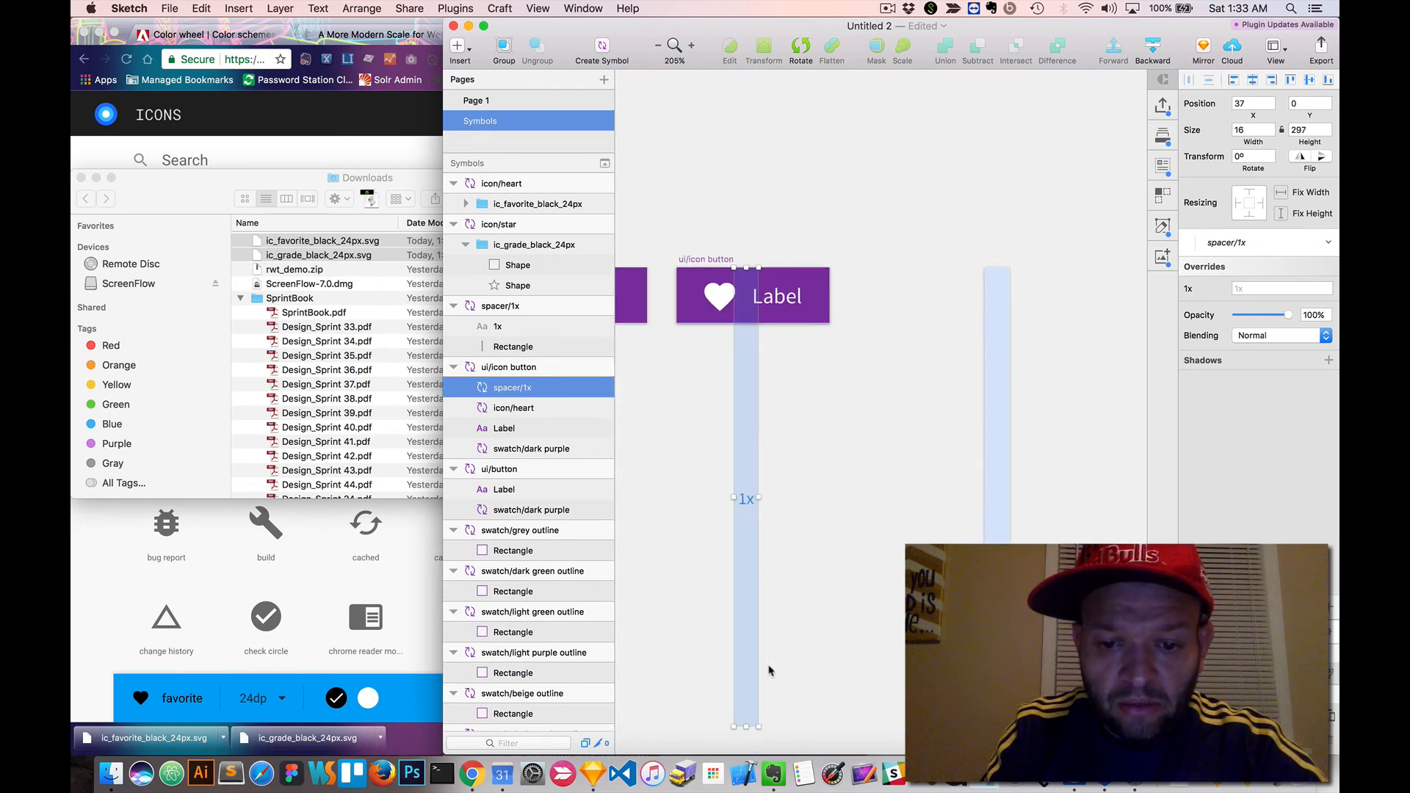
{"action": "left_click_drag", "start_coordinate": [748, 577], "coordinate": [760, 159]}
{"action": "key", "text": "super+d"}
{"action": "key", "text": "super+d"}
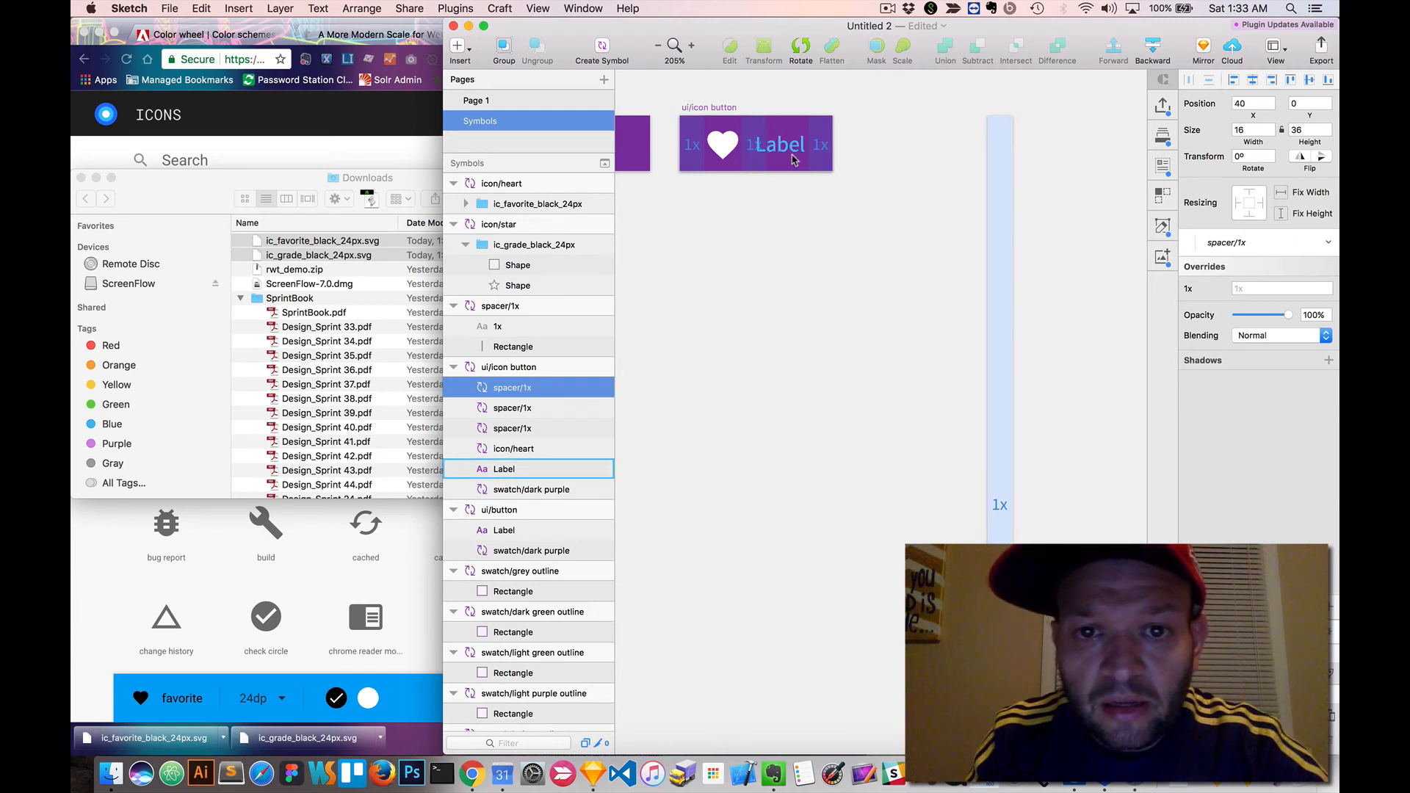
- Align the left edge of the label's text box with the right side of the middle spacer, at X 56
{"action": "left_click", "coordinate": [793, 152]}
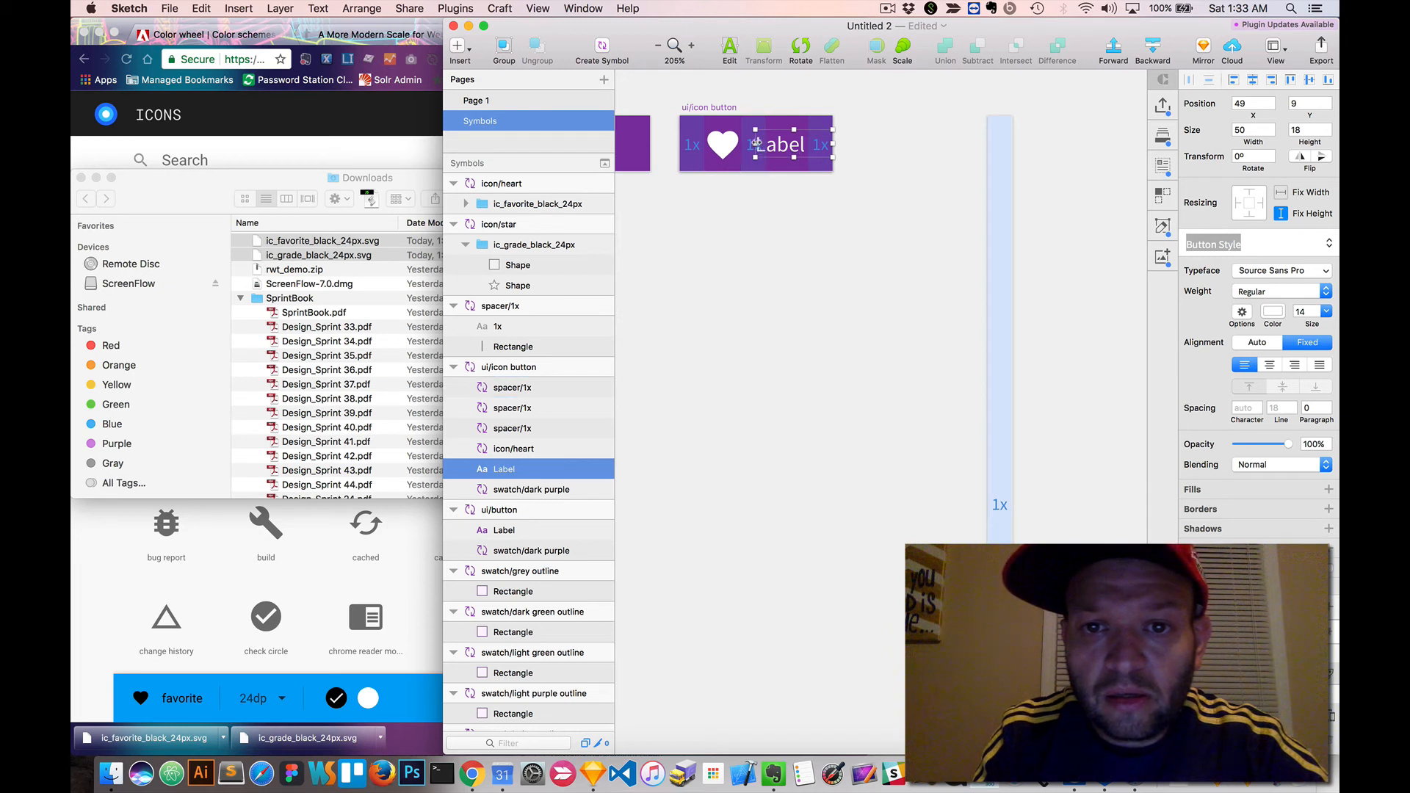
{"action": "left_click_drag", "start_coordinate": [756, 142], "coordinate": [767, 142]}
{"action": "left_click", "coordinate": [844, 207]}
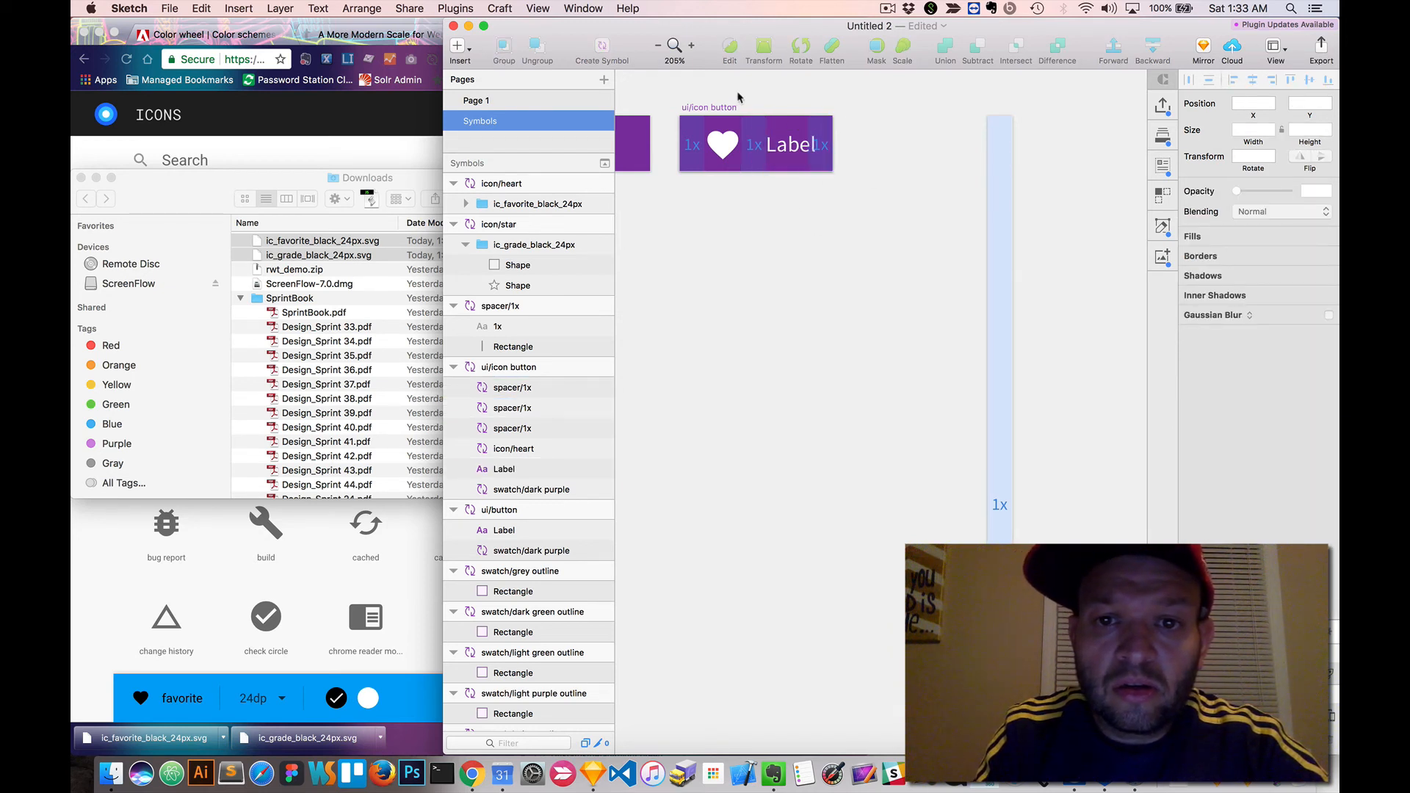
- Delete all three spacer/1x instances from the ui/icon button symbol
{"action": "left_click", "coordinate": [750, 137]}
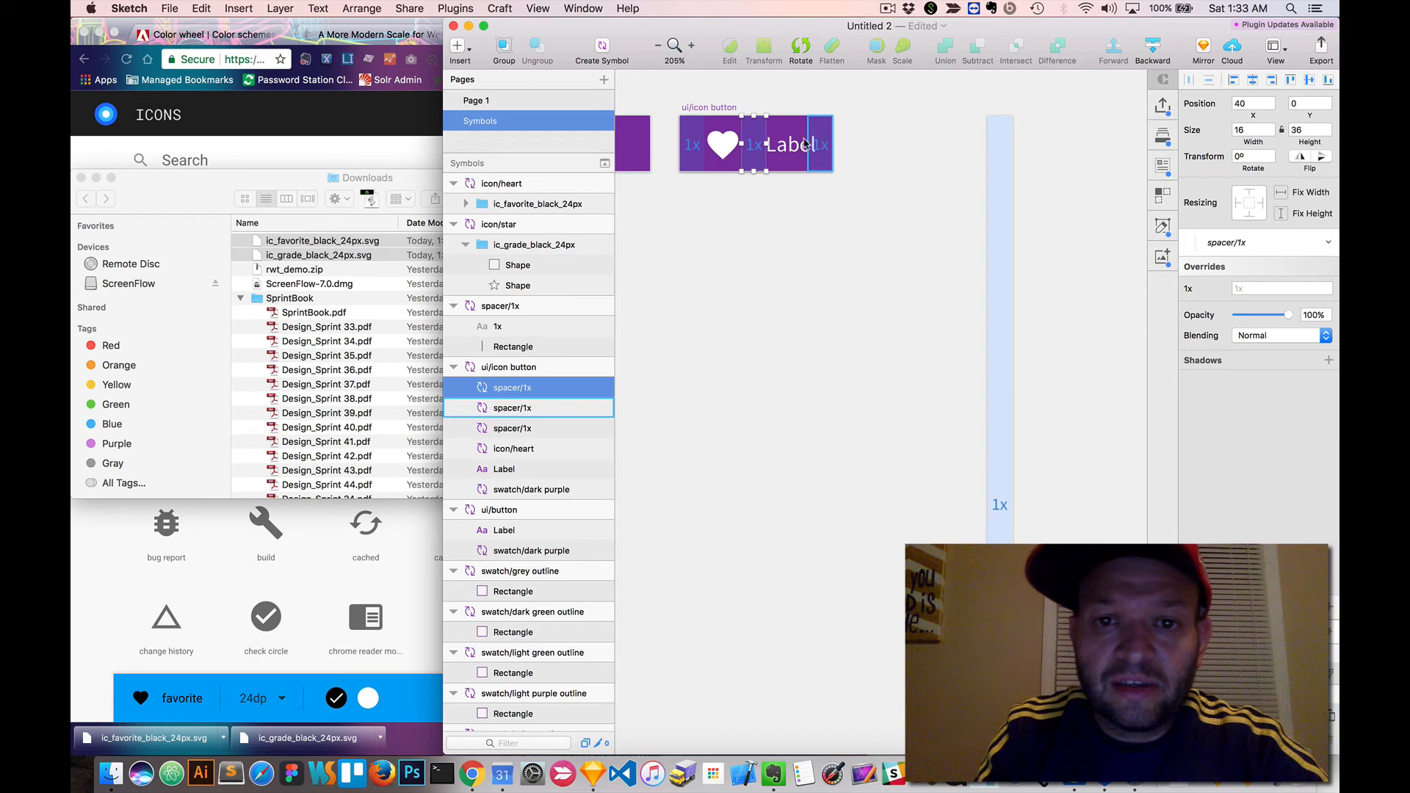
{"action": "key", "text": "BackSpace"}
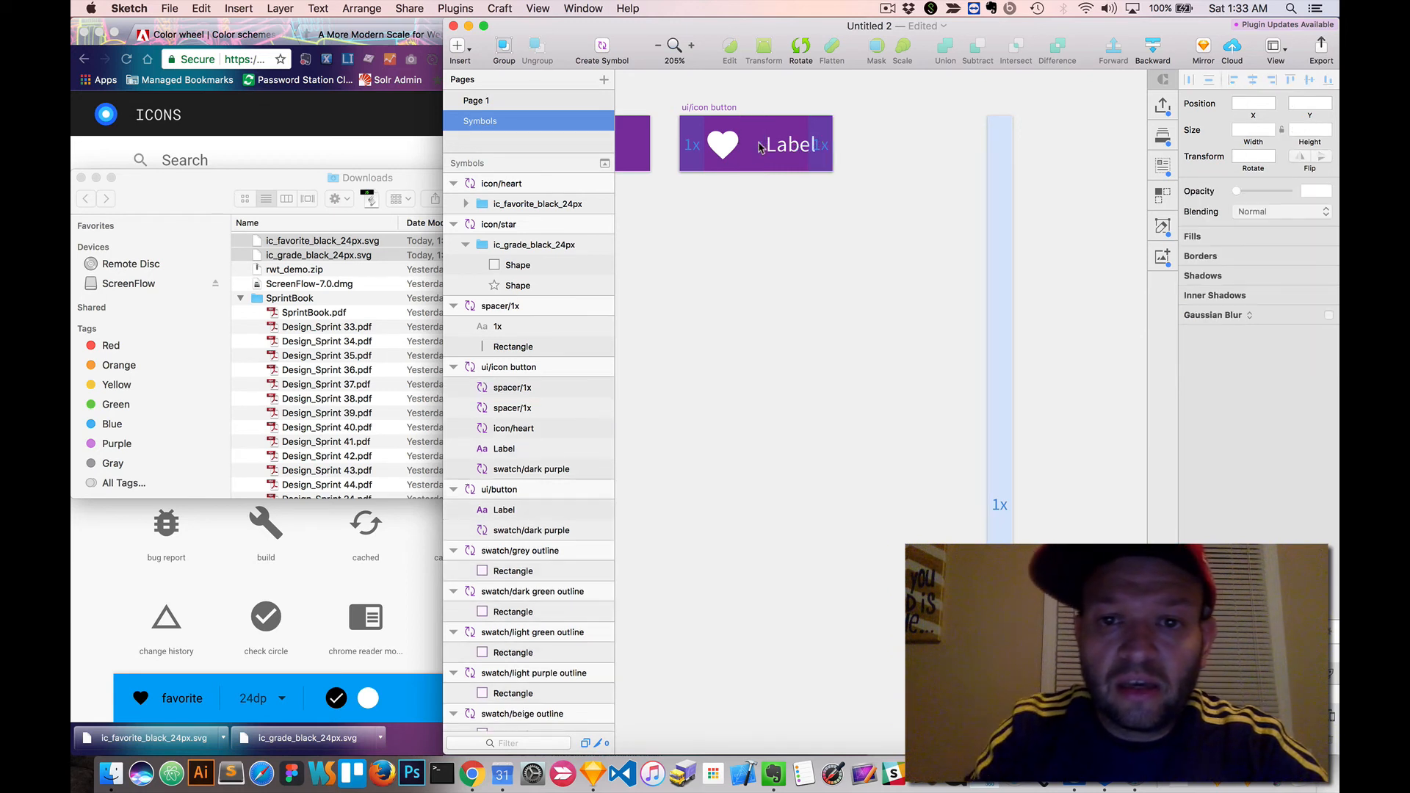
{"action": "right_click", "coordinate": [693, 143]}
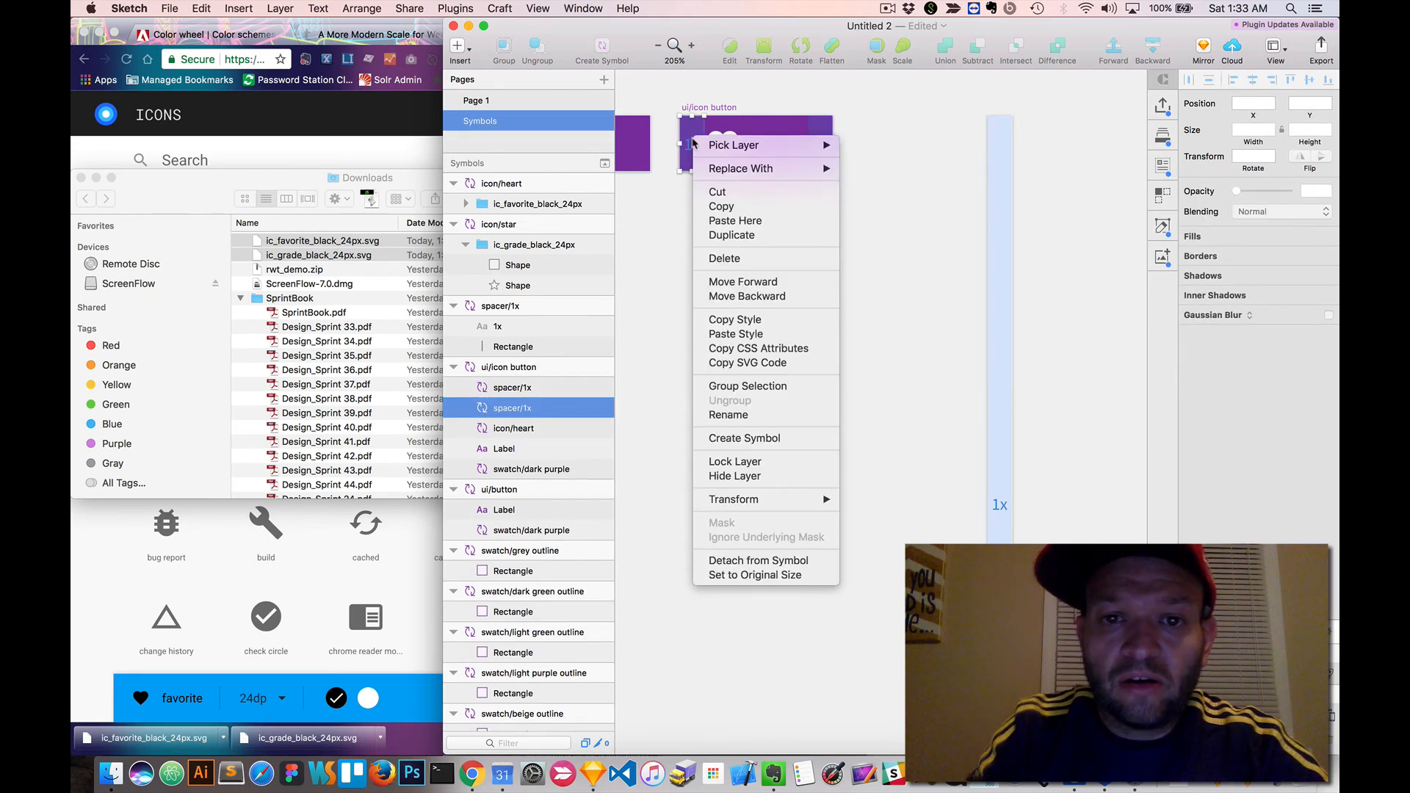
{"action": "left_click", "coordinate": [693, 138]}
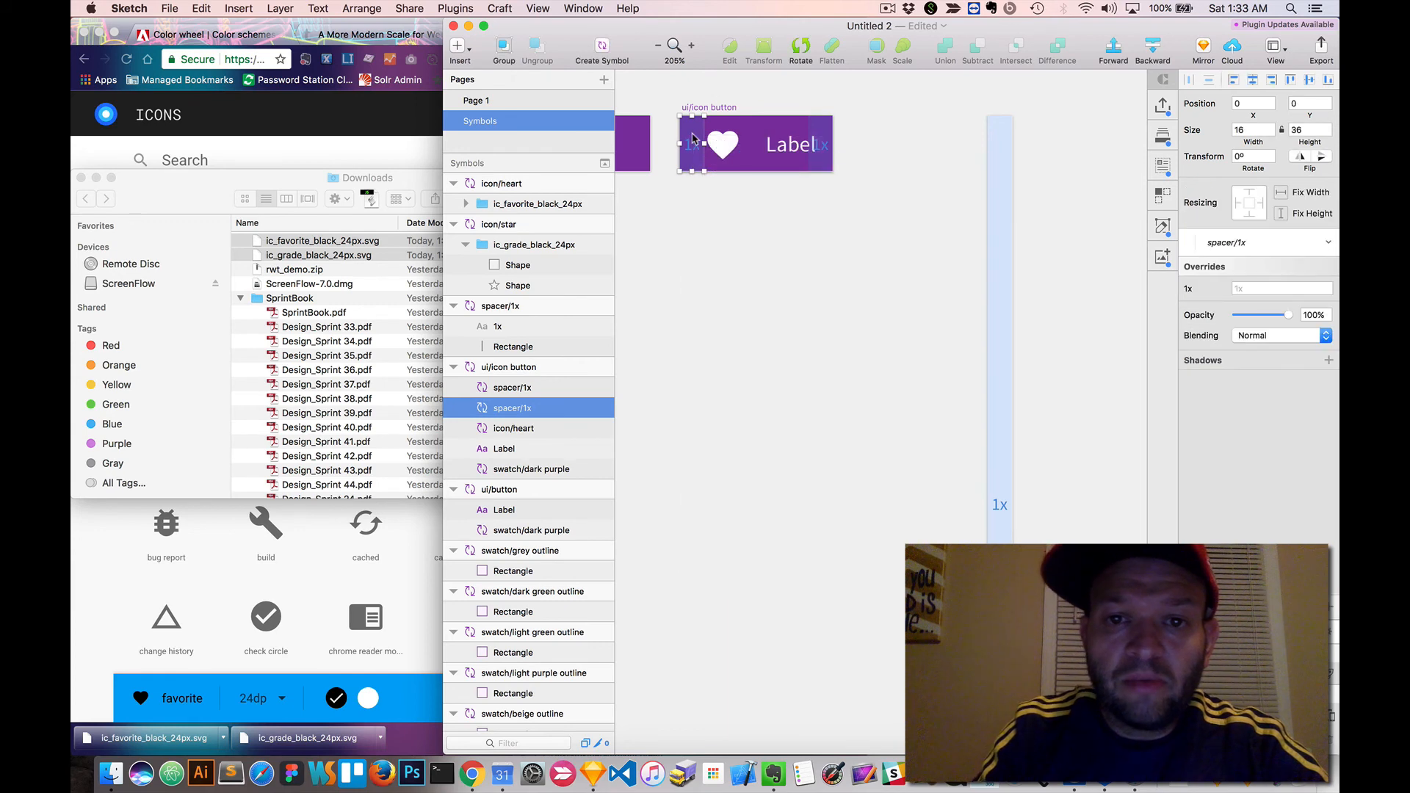
{"action": "key", "text": "BackSpace"}
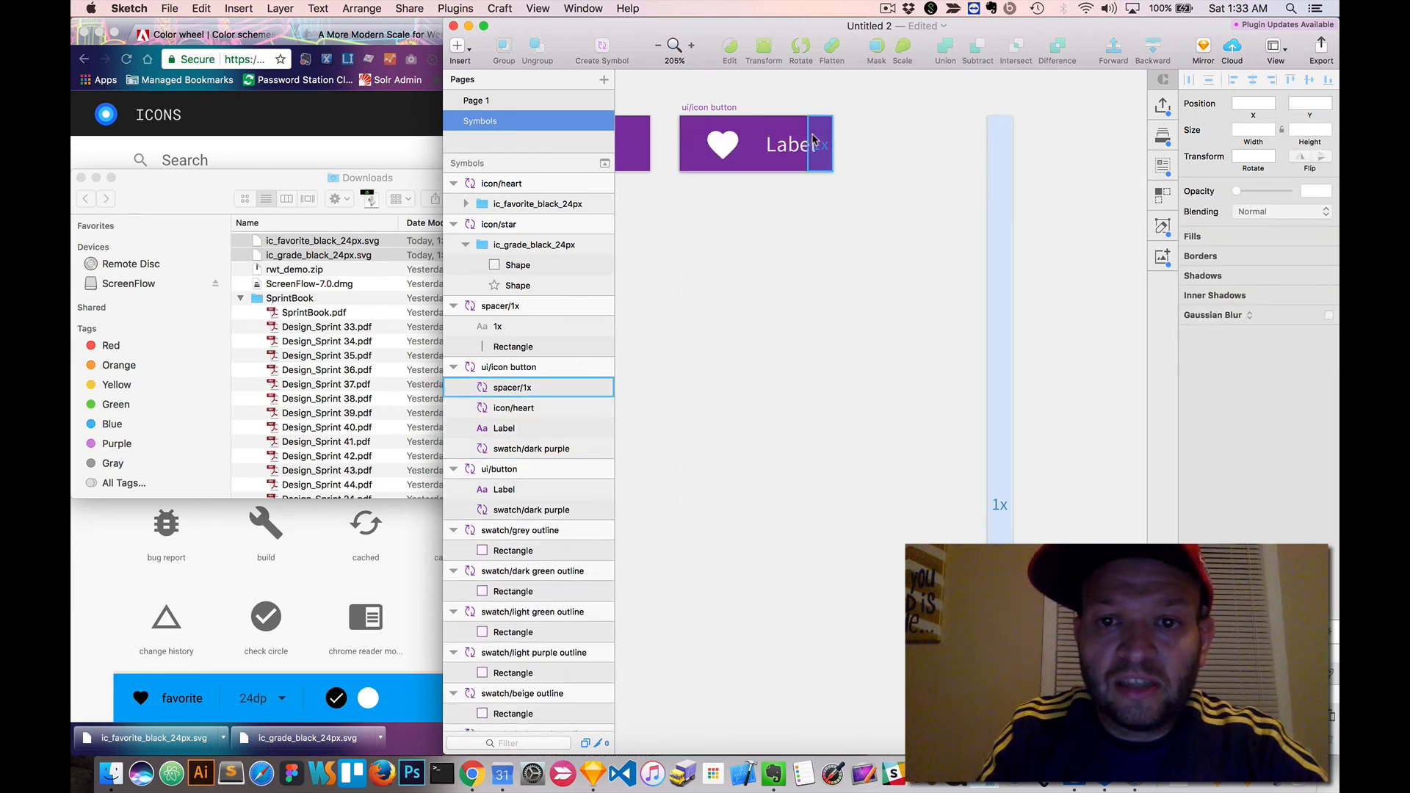
{"action": "left_click", "coordinate": [812, 139]}
{"action": "left_click", "coordinate": [791, 148]}
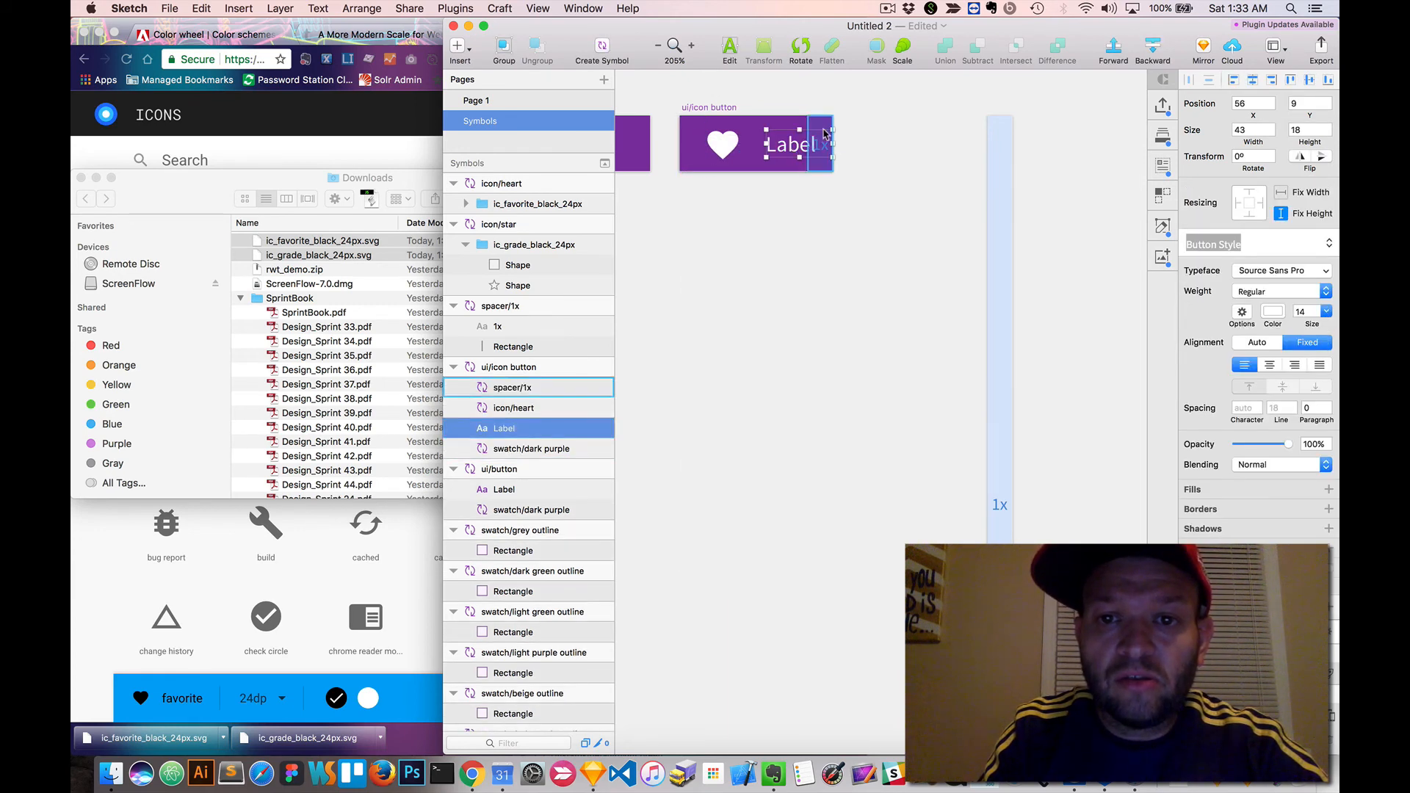
{"action": "left_click", "coordinate": [823, 133]}
{"action": "key", "text": "BackSpace"}
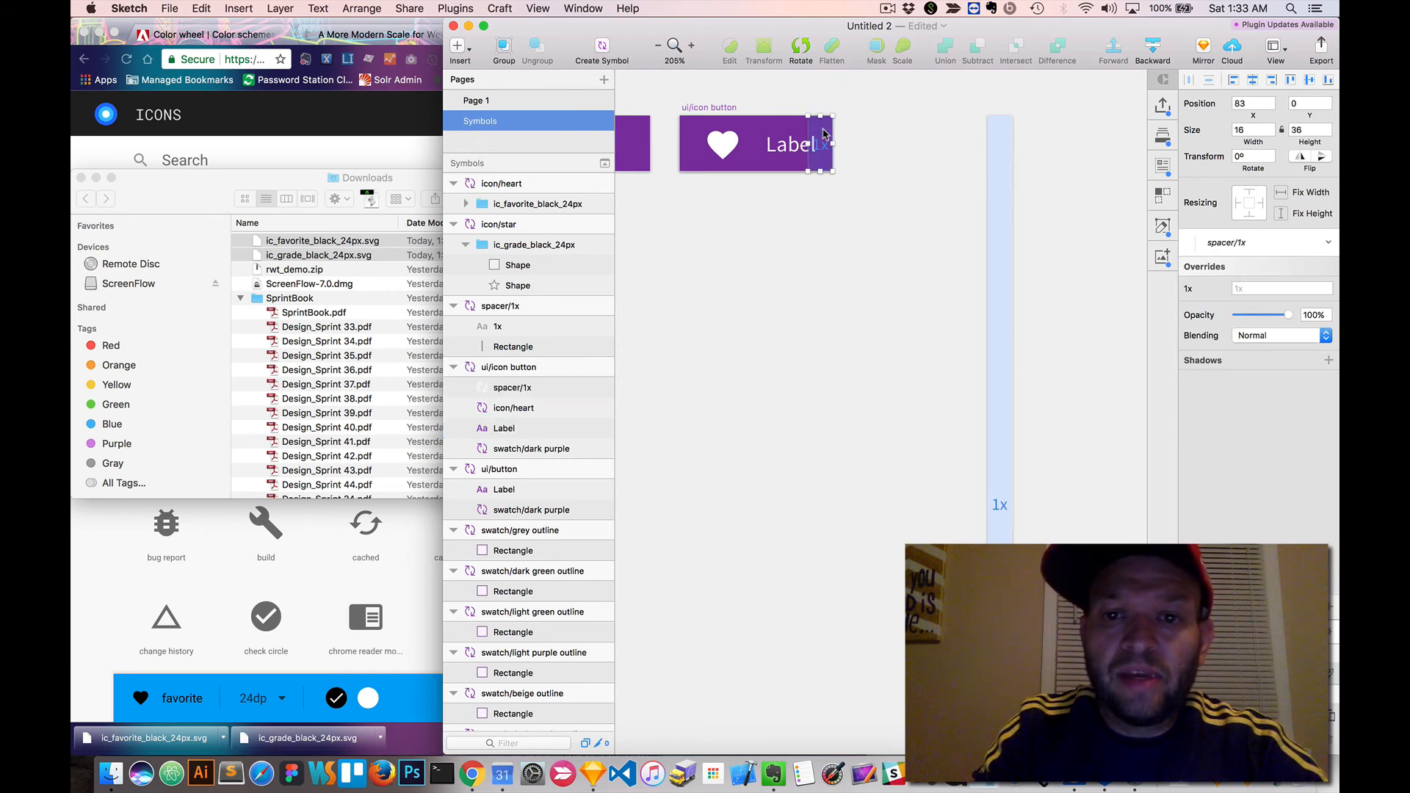
- Shift the label in the ui/icon button symbol 8 px left to X position 48
{"action": "left_click", "coordinate": [787, 143]}
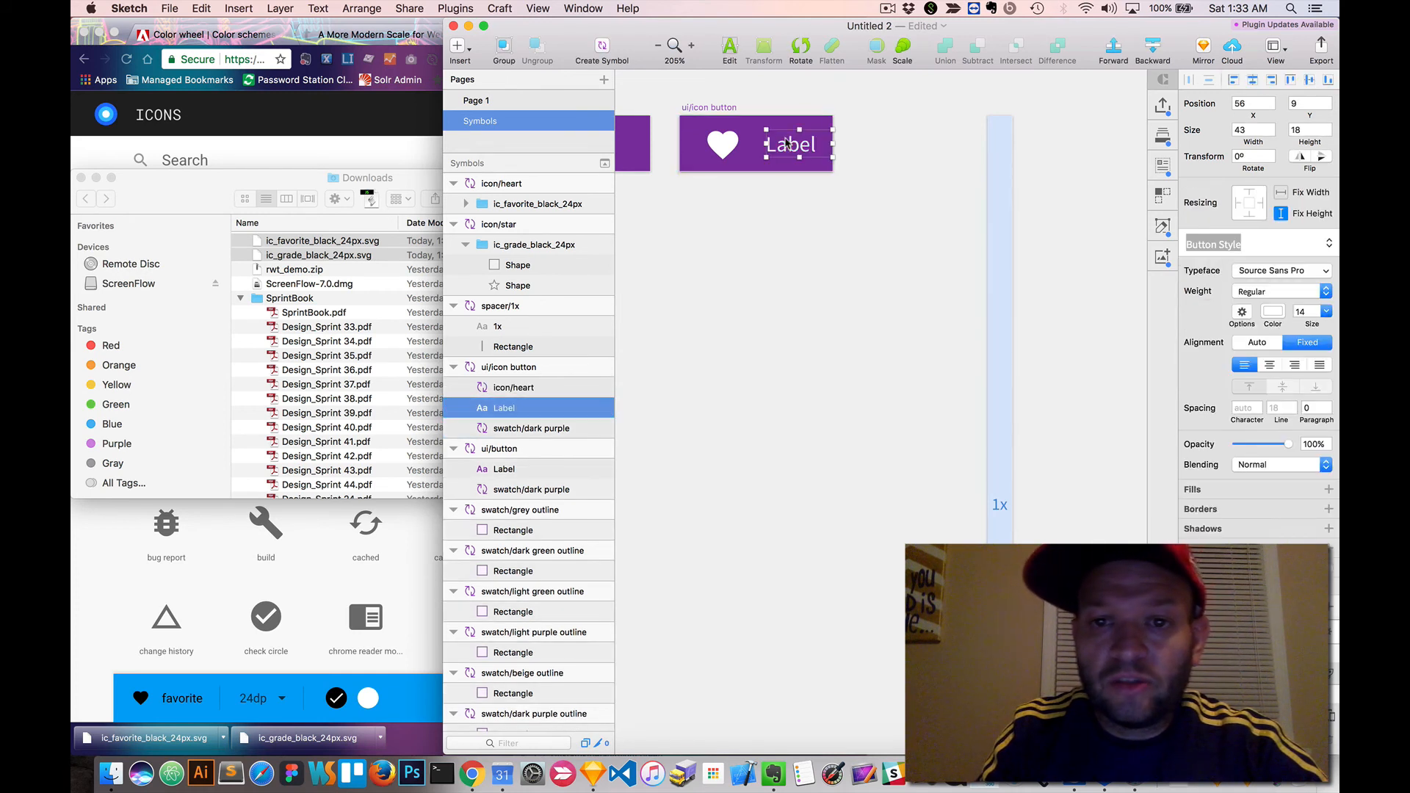
{"action": "left_click", "coordinate": [1250, 97]}
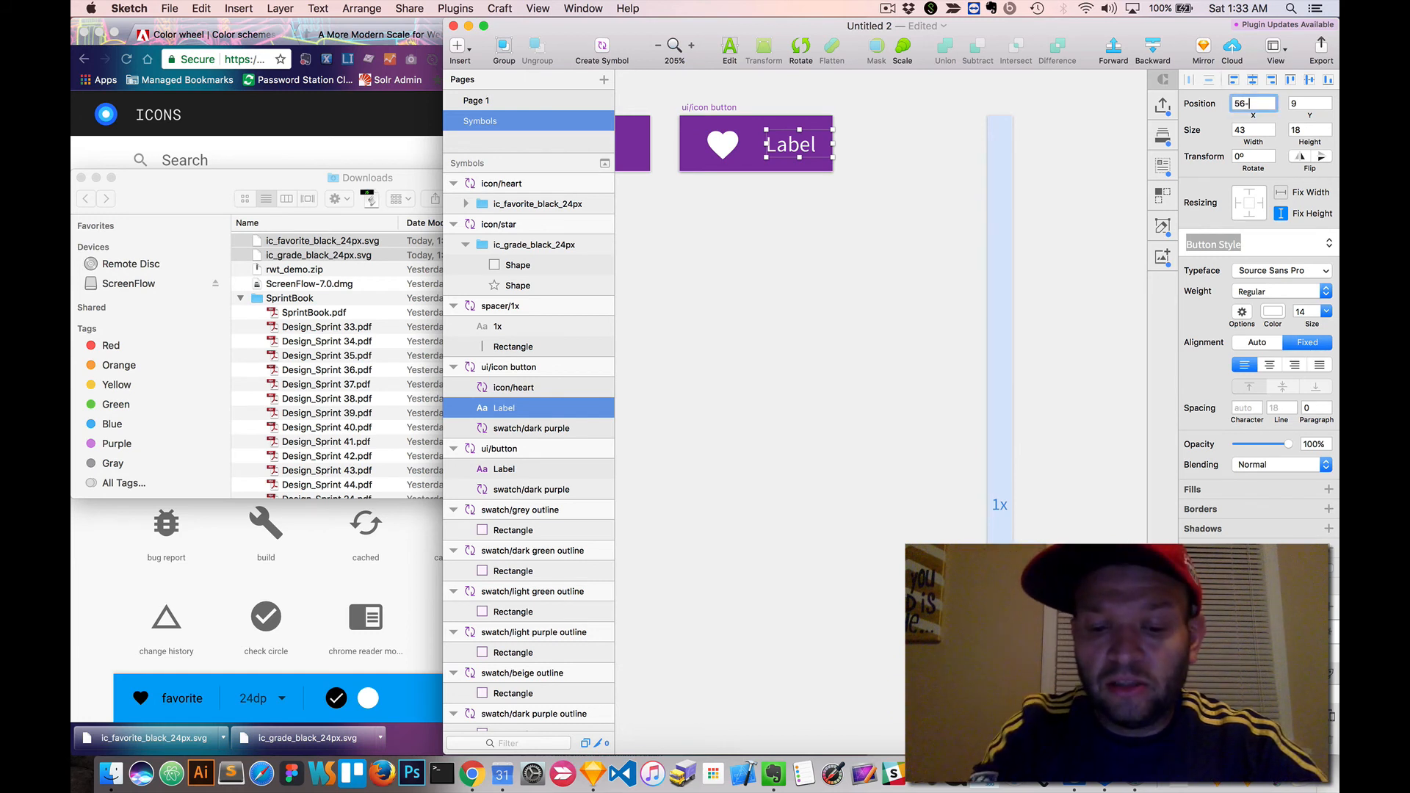
{"action": "type", "text": "-6"}
{"action": "key", "text": "BackSpace"}
{"action": "type", "text": "8"}
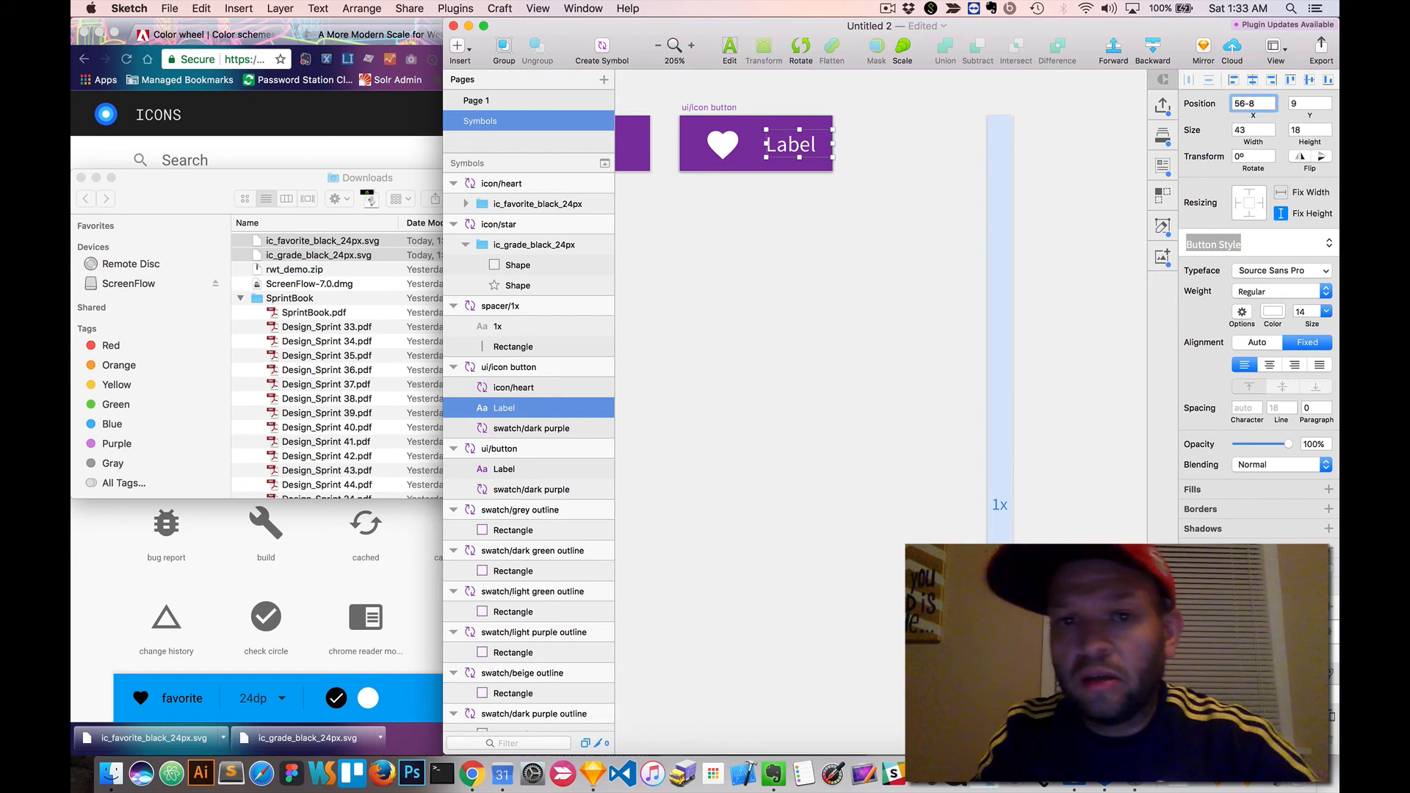
{"action": "key", "text": "Return"}
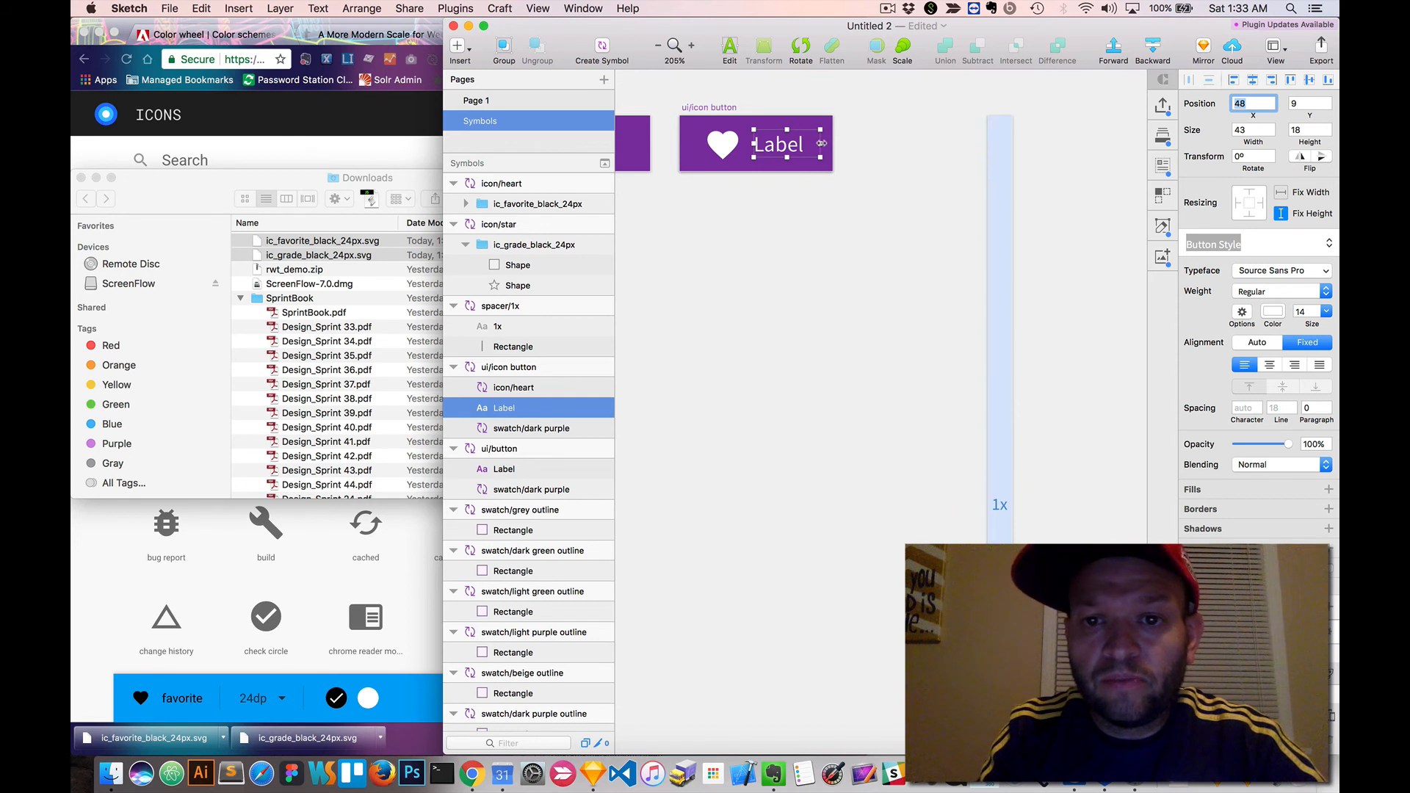
- Extend the label's text box to the button's right edge and subtract 16 px, setting its width to 35
{"action": "left_click_drag", "start_coordinate": [822, 144], "coordinate": [833, 143]}
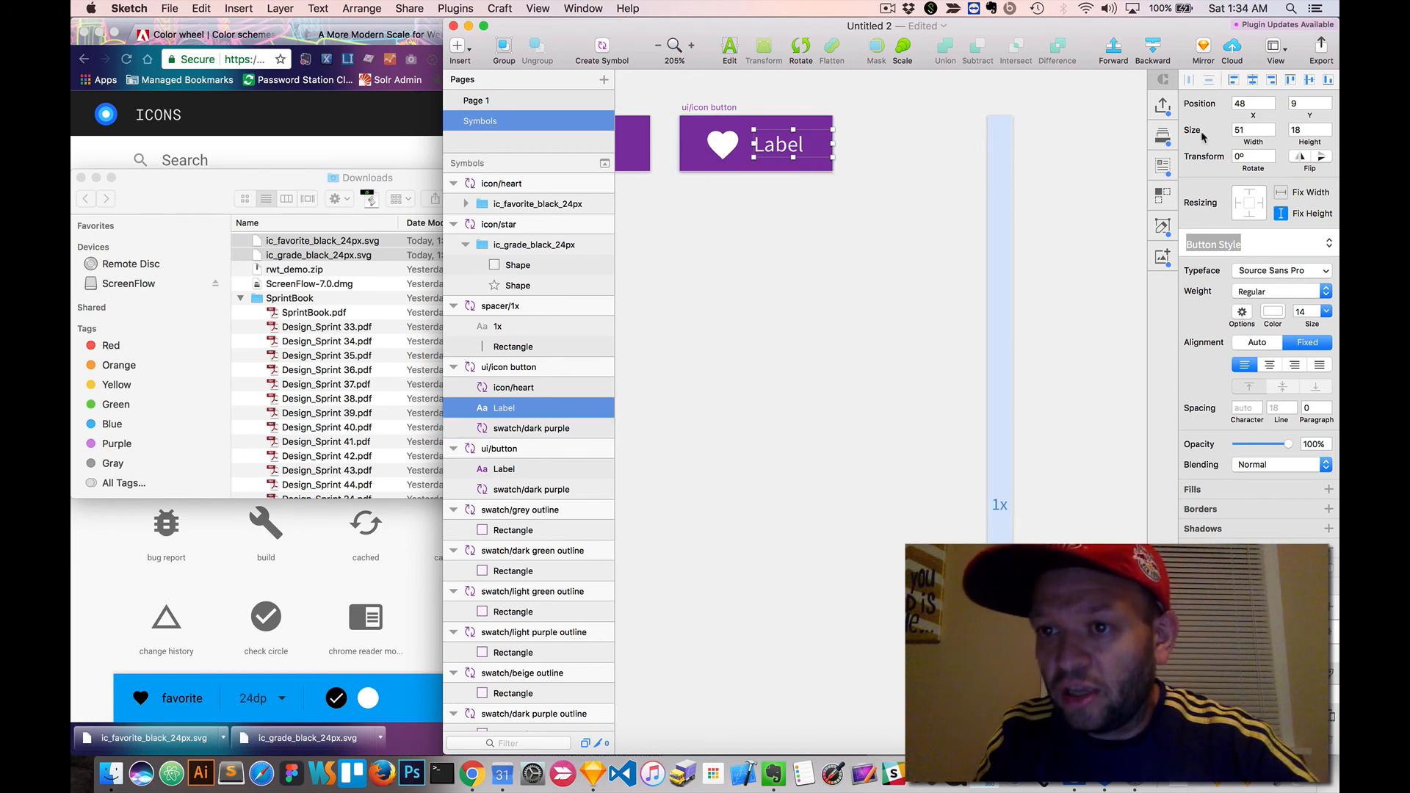
{"action": "left_click", "coordinate": [1251, 130]}
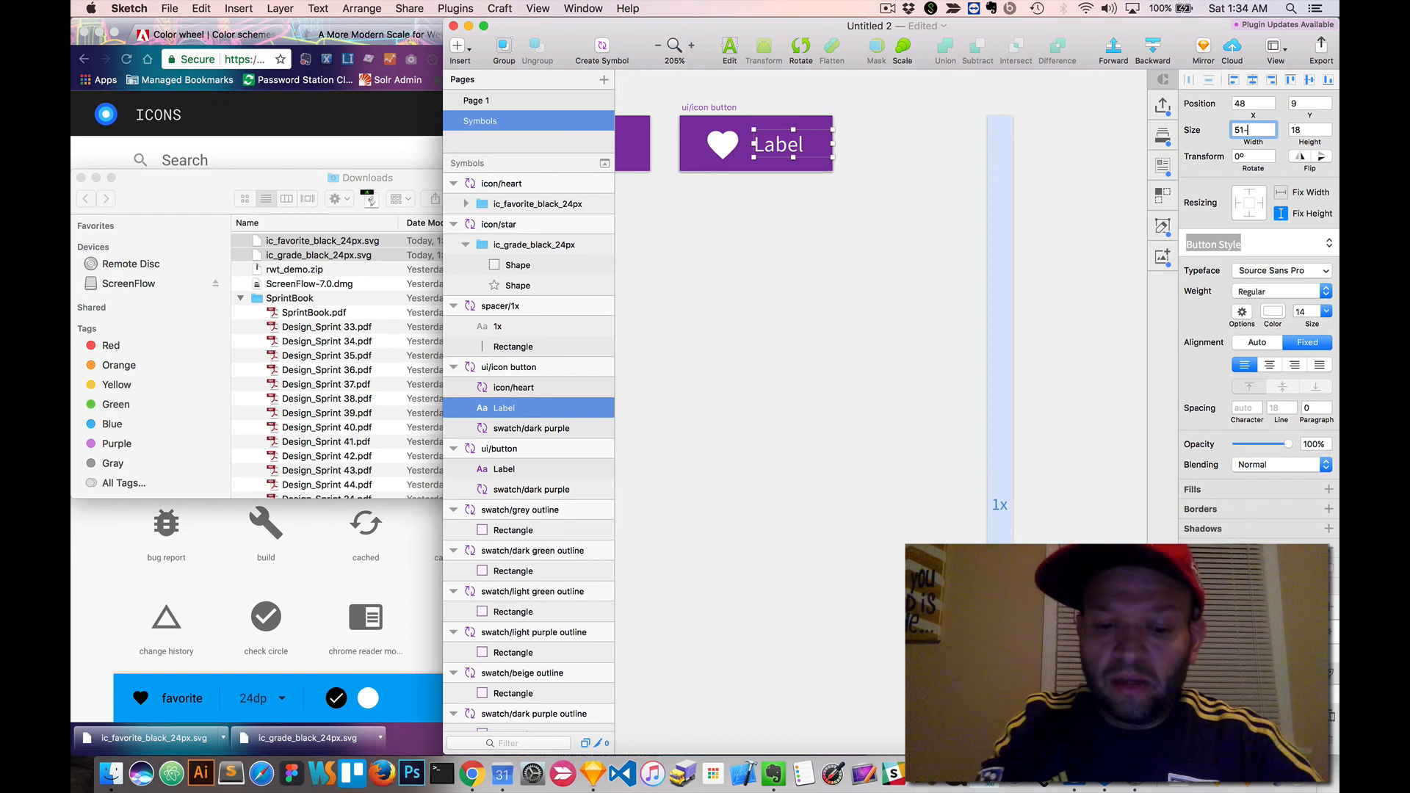
{"action": "key", "text": "Return"}
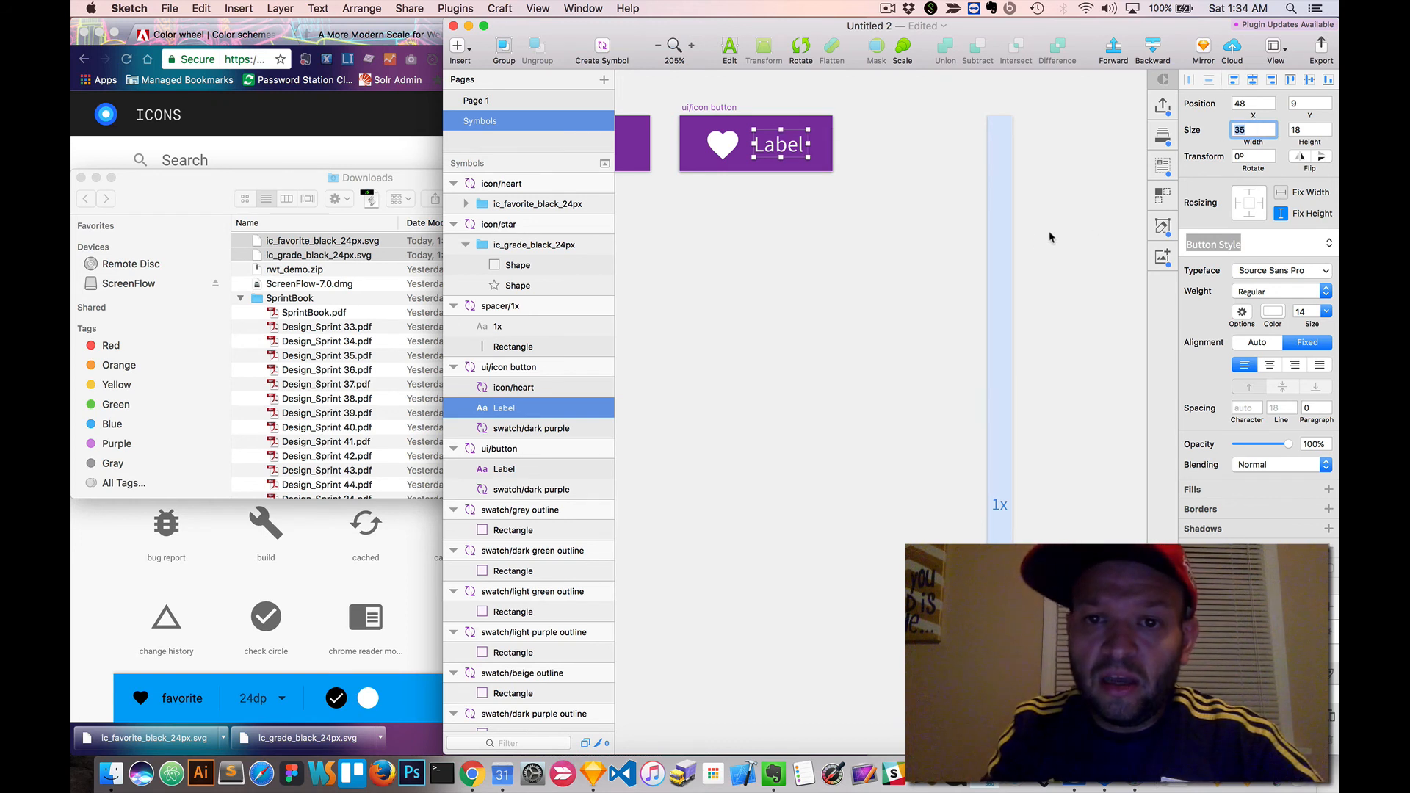
{"action": "left_click", "coordinate": [886, 272]}
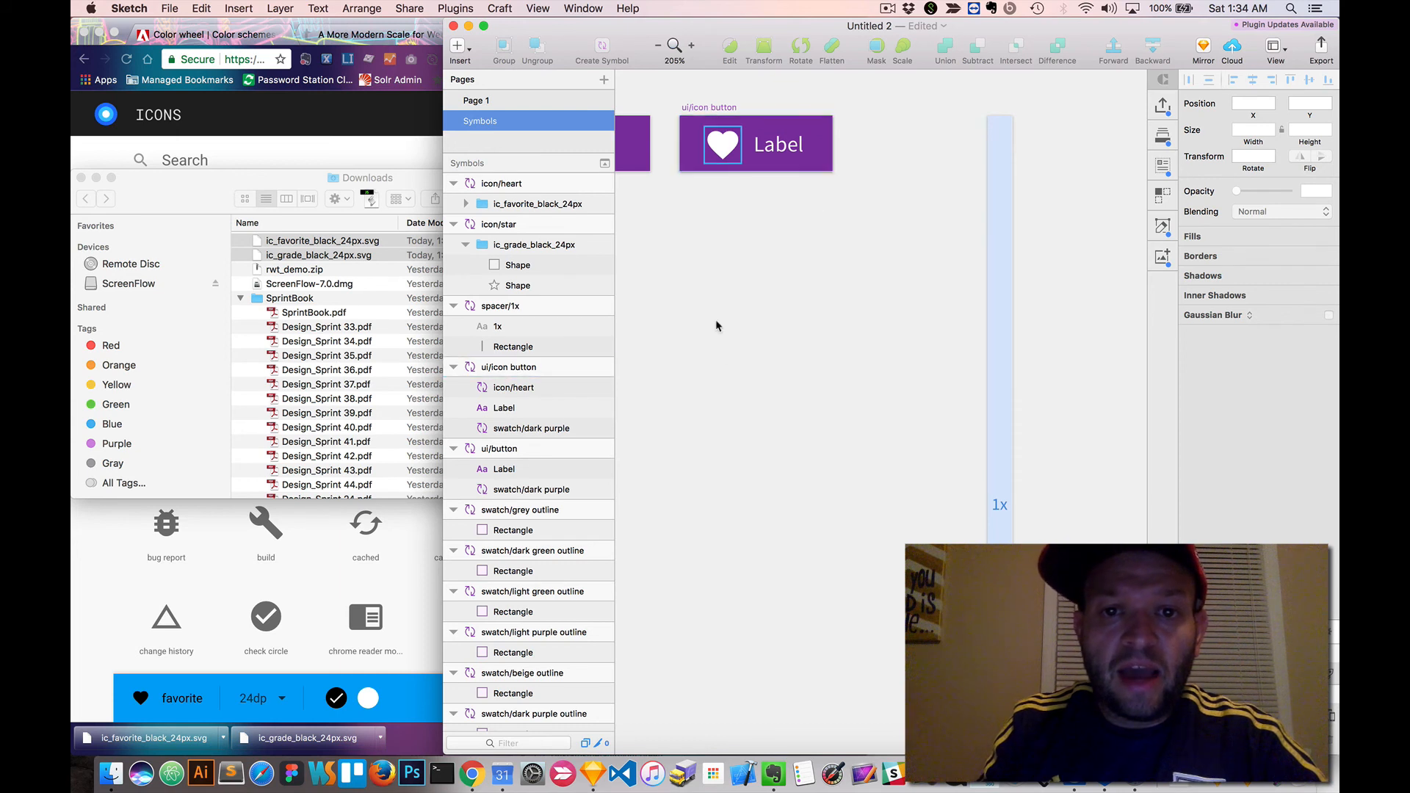
- Insert a ui/icon button symbol instance on Page 1, below the green button
{"action": "left_click", "coordinate": [476, 107]}
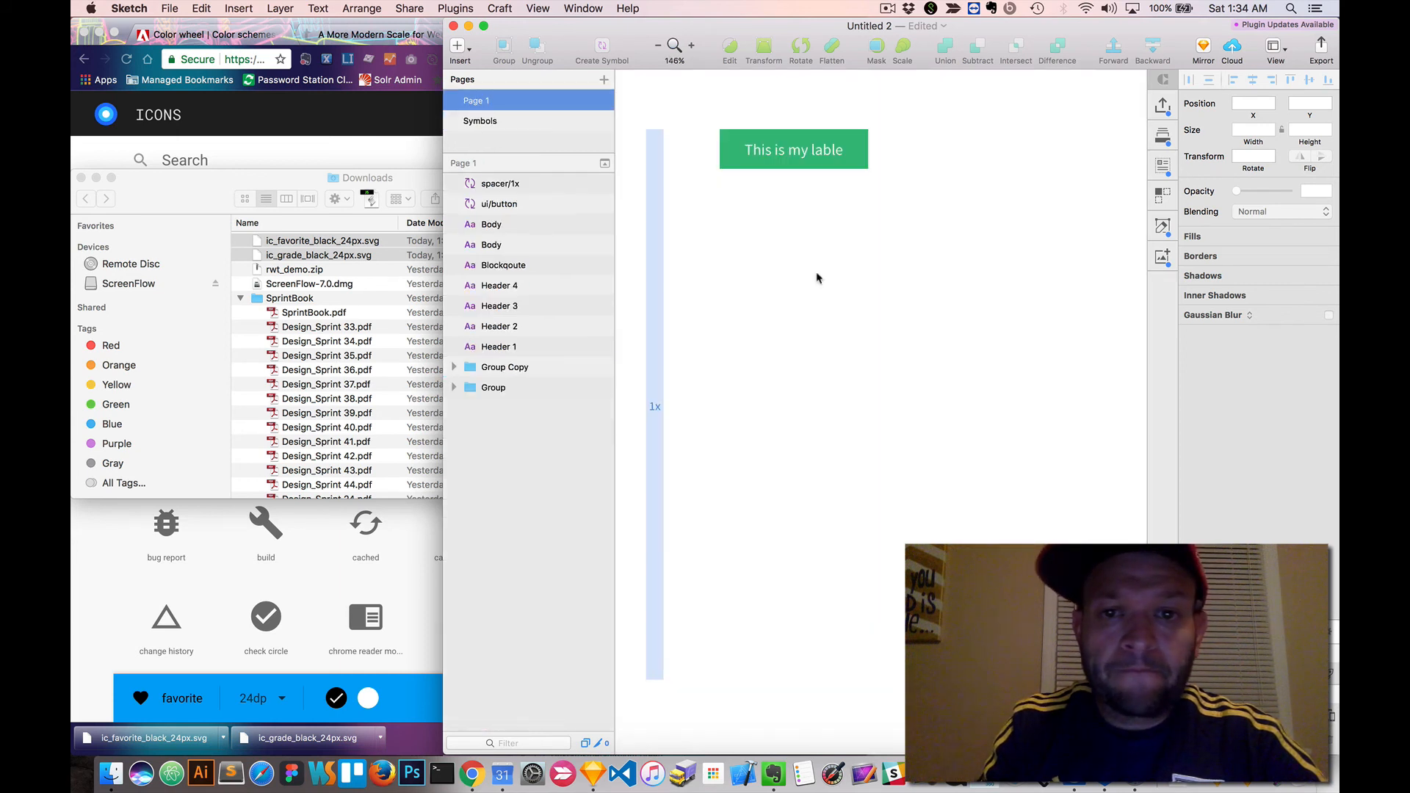
{"action": "left_click", "coordinate": [461, 47]}
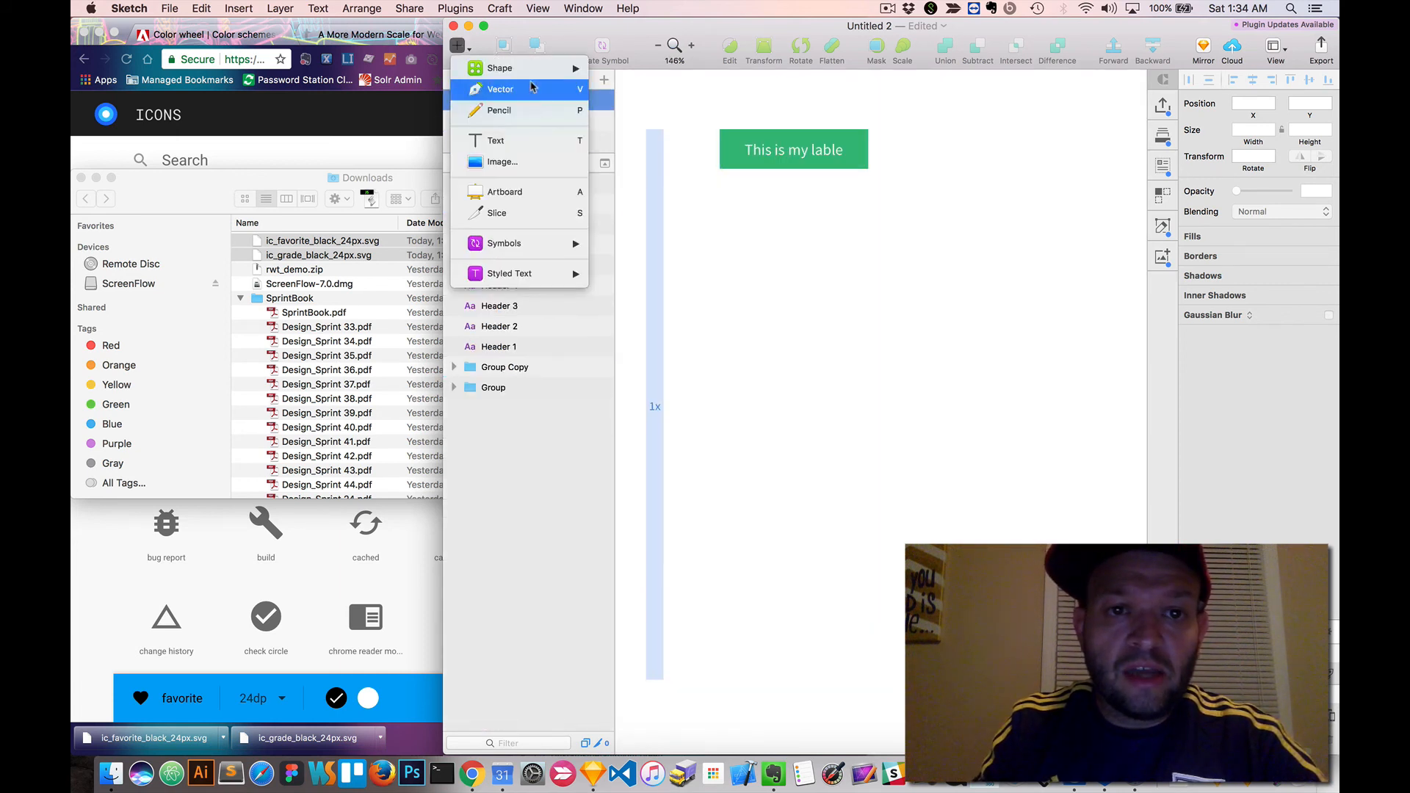
{"action": "mouse_move", "coordinate": [554, 245]}
{"action": "mouse_move", "coordinate": [677, 308]}
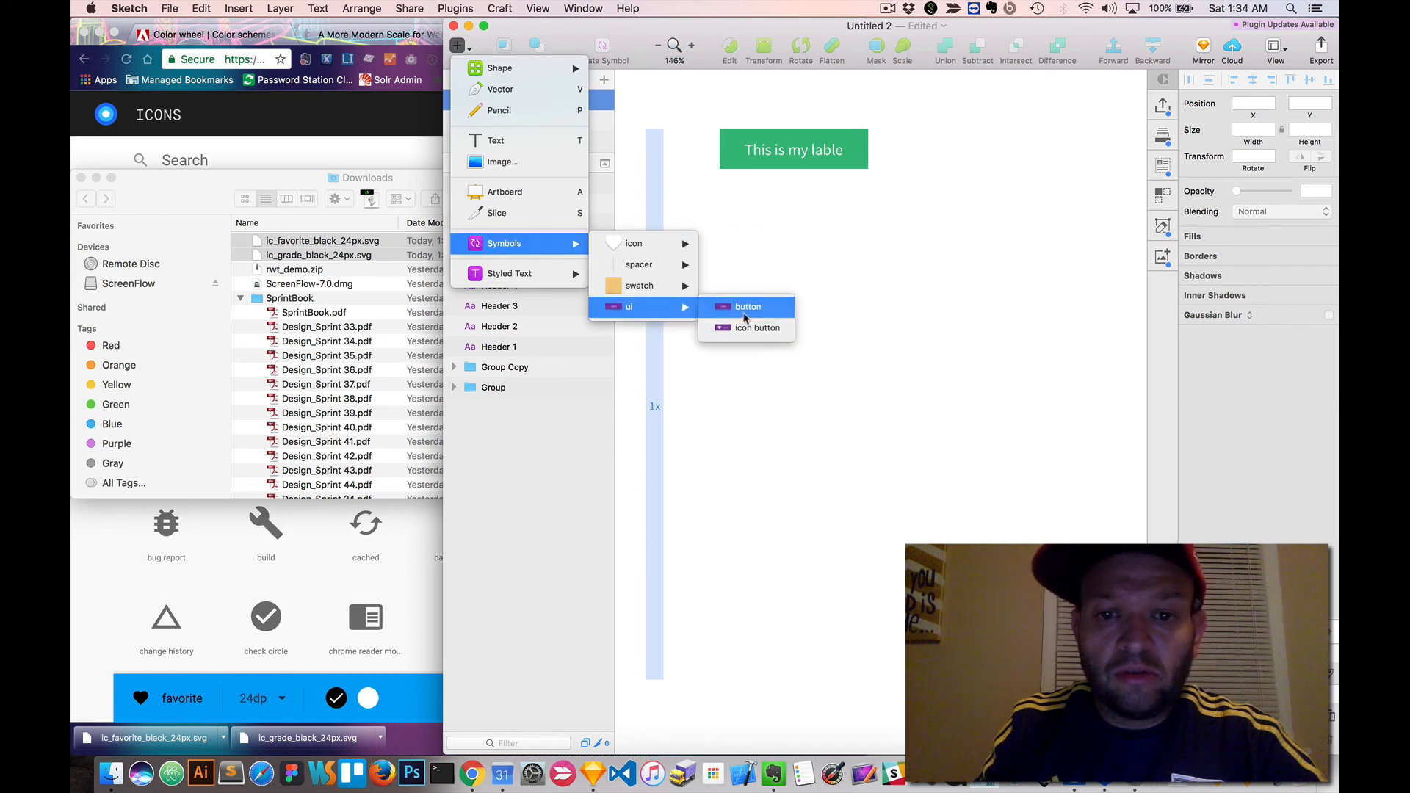
{"action": "left_click", "coordinate": [768, 326]}
{"action": "left_click", "coordinate": [814, 271]}
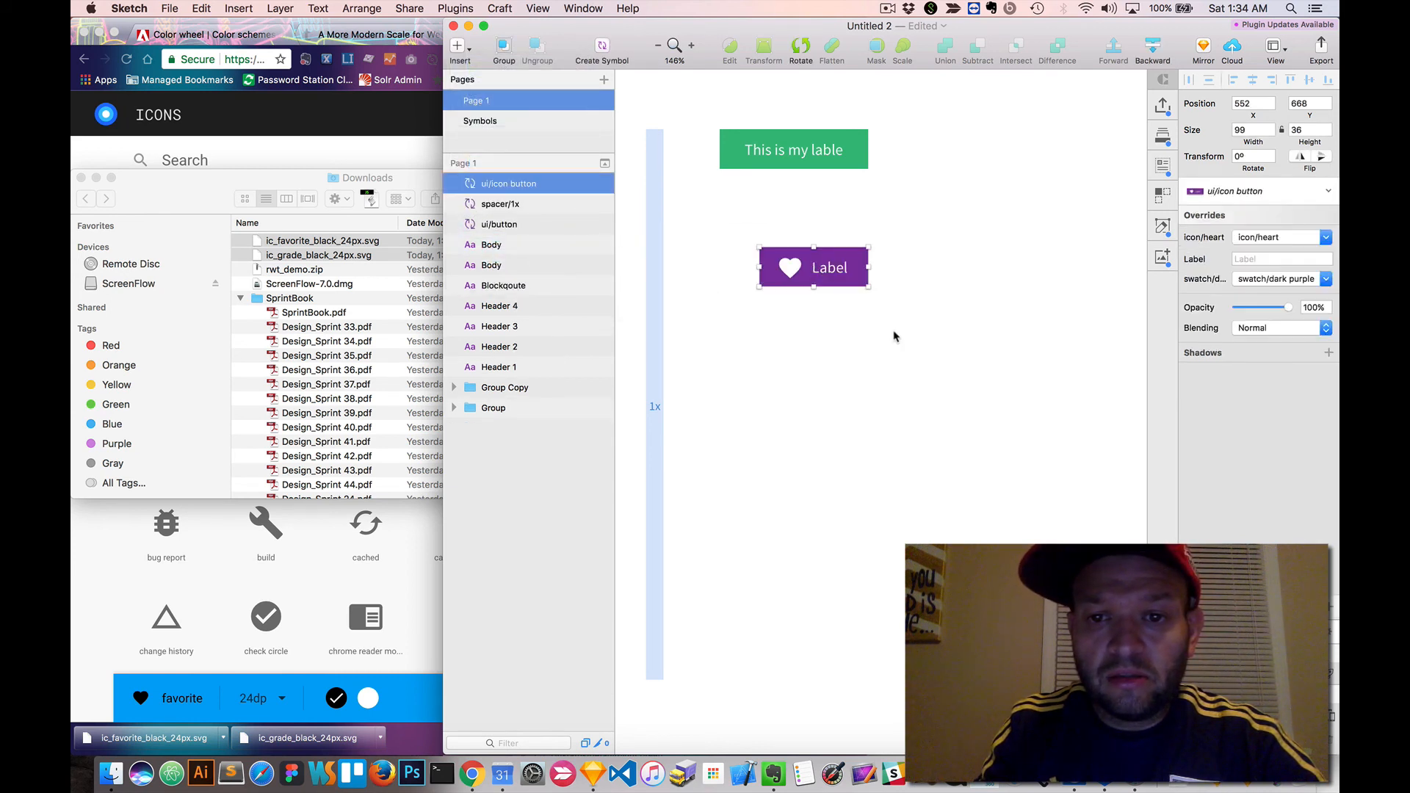
- Stretch the ui/icon button instance on Page 1 to a width of 105 to test its resizing
{"action": "left_click", "coordinate": [895, 334]}
{"action": "left_click", "coordinate": [862, 270]}
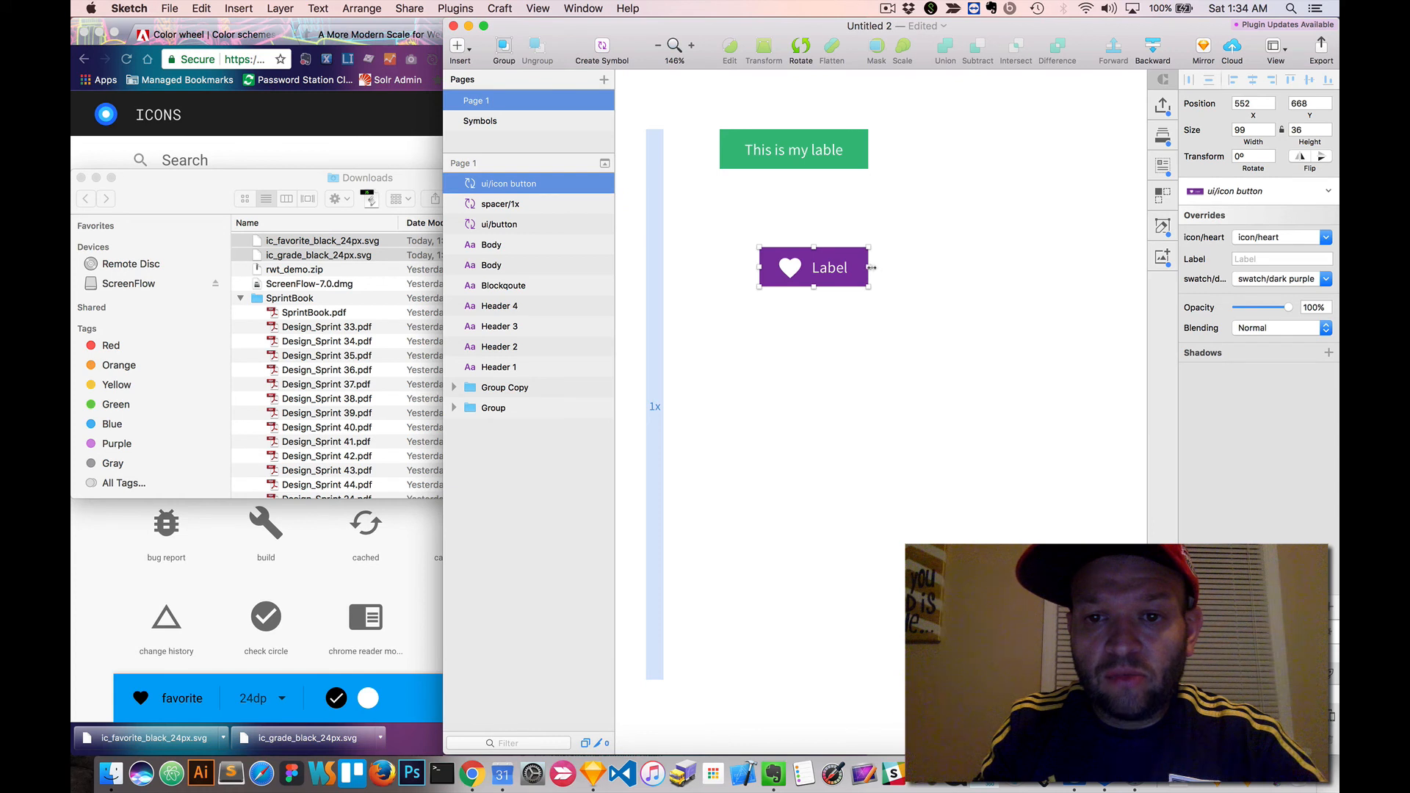
{"action": "mouse_move", "coordinate": [871, 268]}
{"action": "left_mouse_down"}
{"action": "mouse_move", "coordinate": [1092, 277]}
{"action": "mouse_move", "coordinate": [845, 269]}
{"action": "mouse_move", "coordinate": [1054, 263]}
{"action": "mouse_move", "coordinate": [880, 271]}
{"action": "mouse_move", "coordinate": [1023, 263]}
{"action": "mouse_move", "coordinate": [1019, 249]}
{"action": "mouse_move", "coordinate": [875, 277]}
{"action": "left_mouse_up"}
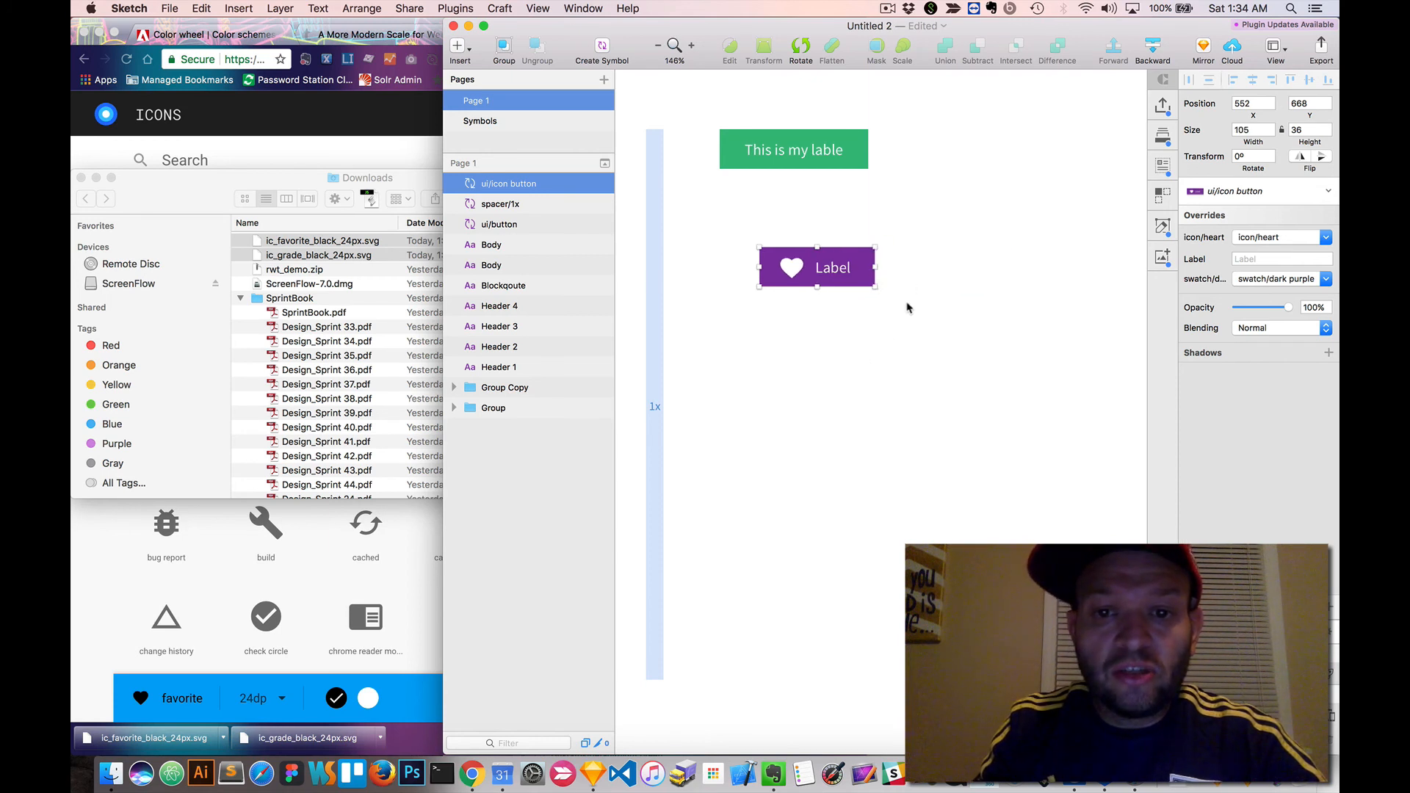
- Fix the width and height of the heart icon in the ui/icon button symbol and pin it to the left and top edges
{"action": "left_click", "coordinate": [485, 122]}
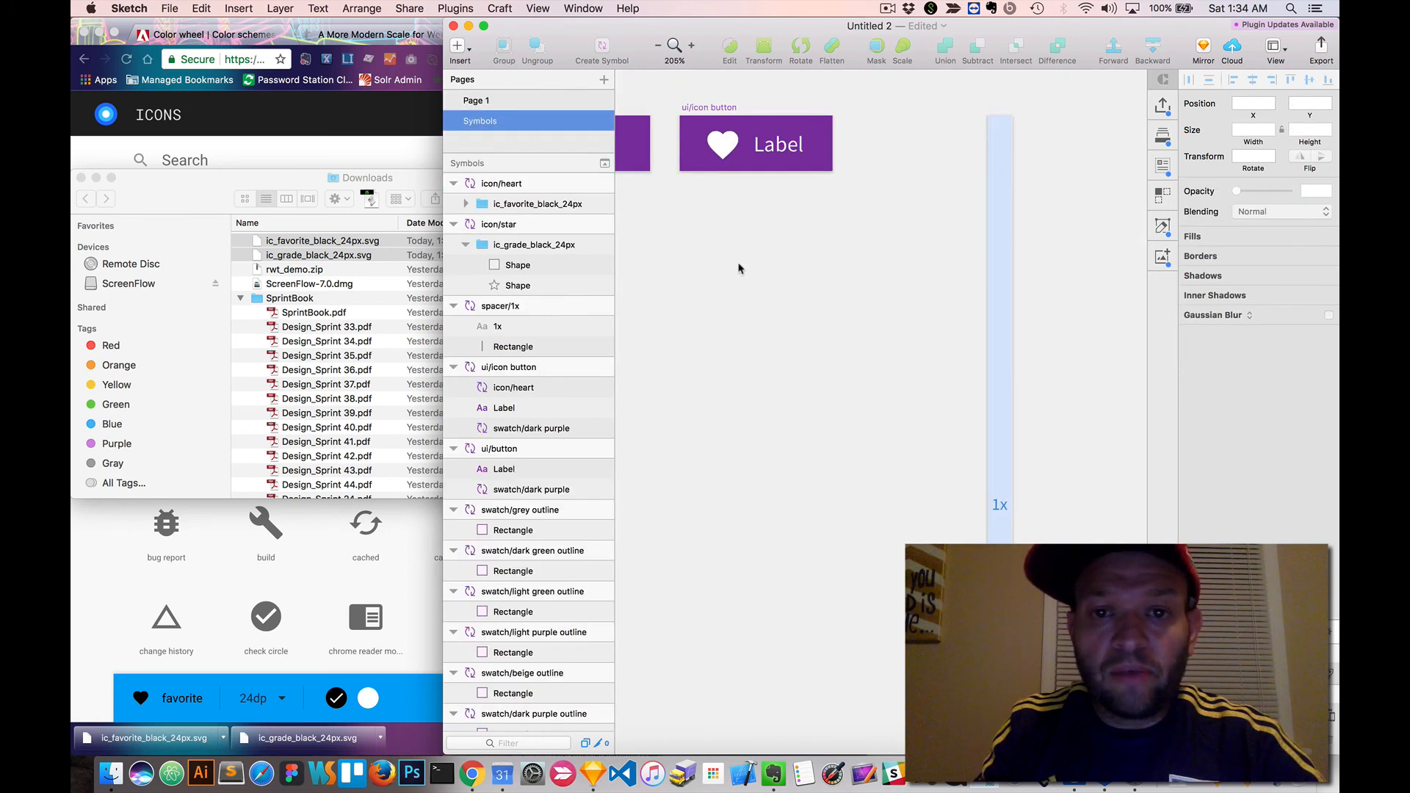
{"action": "left_click", "coordinate": [726, 147]}
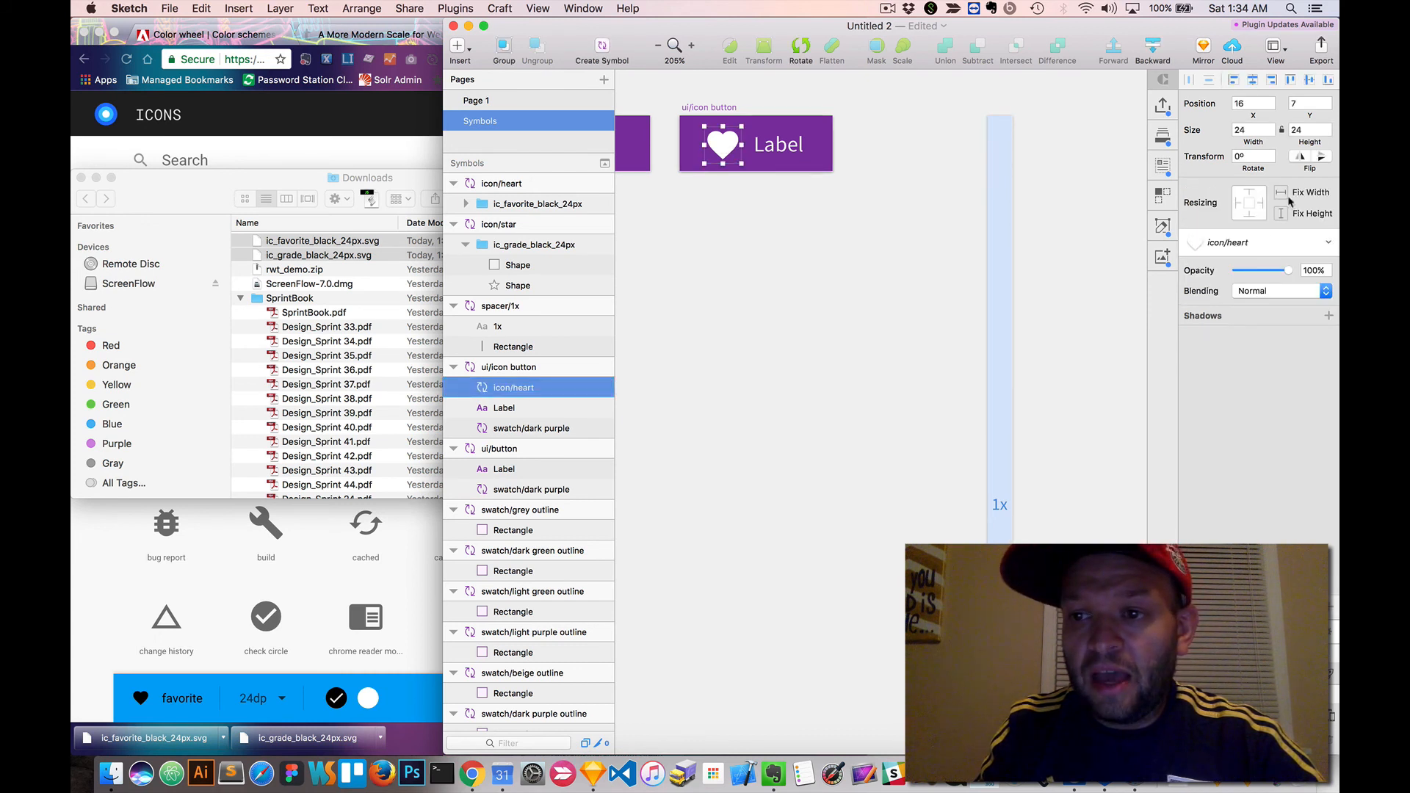
{"action": "left_click", "coordinate": [1281, 193]}
{"action": "left_click", "coordinate": [1281, 213]}
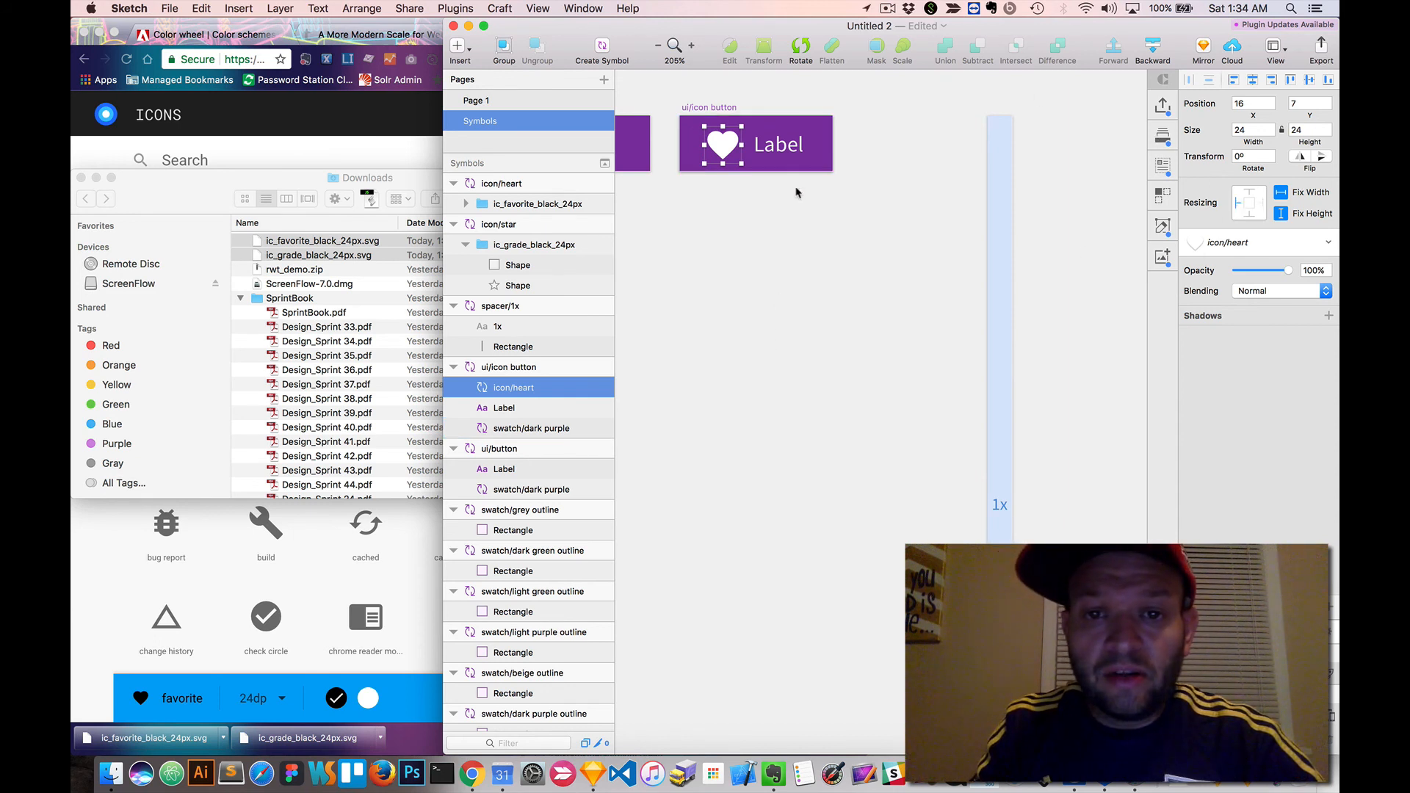
- Pin the label in the ui/icon button symbol to the left and top edges and release its fixed height
{"action": "left_click", "coordinate": [776, 153]}
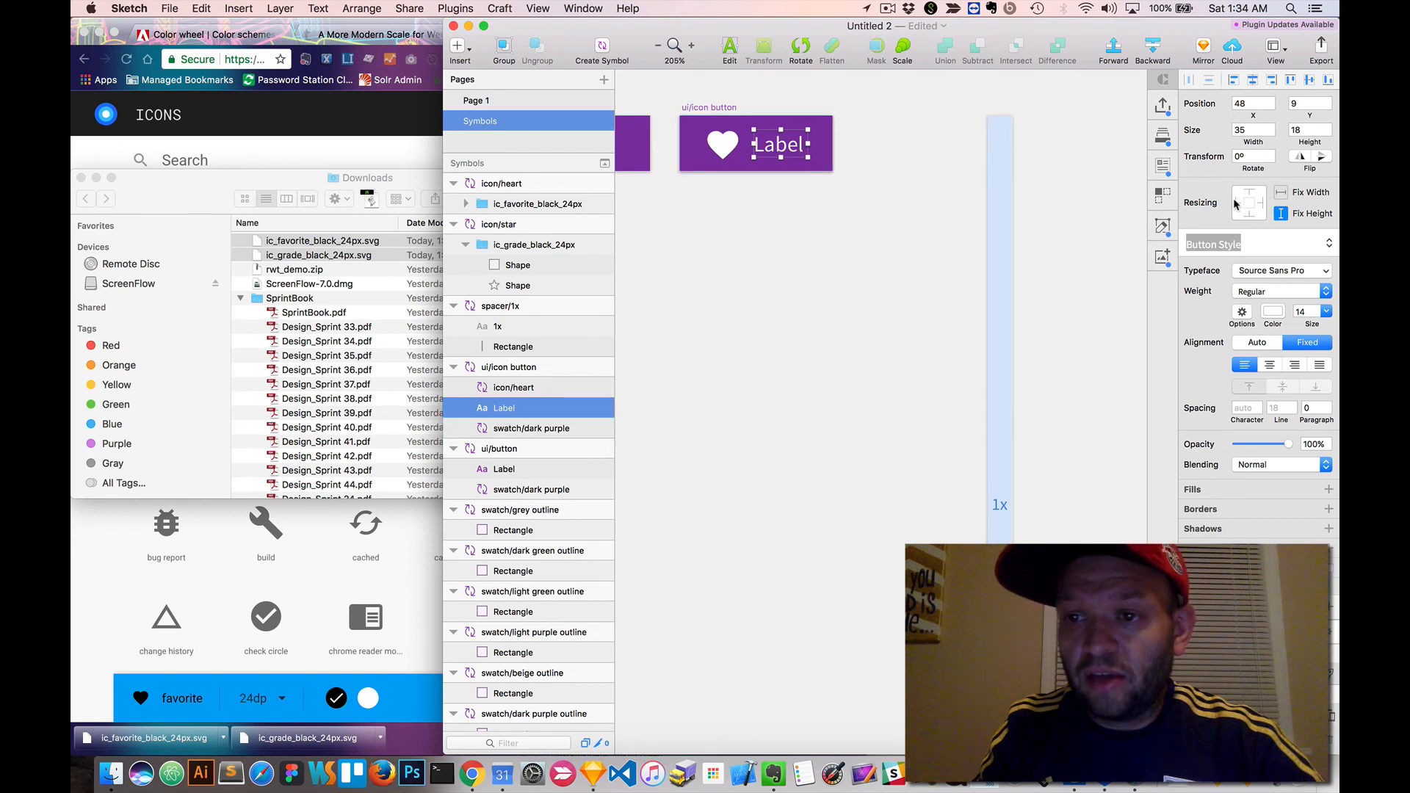
{"action": "left_click", "coordinate": [1283, 216]}
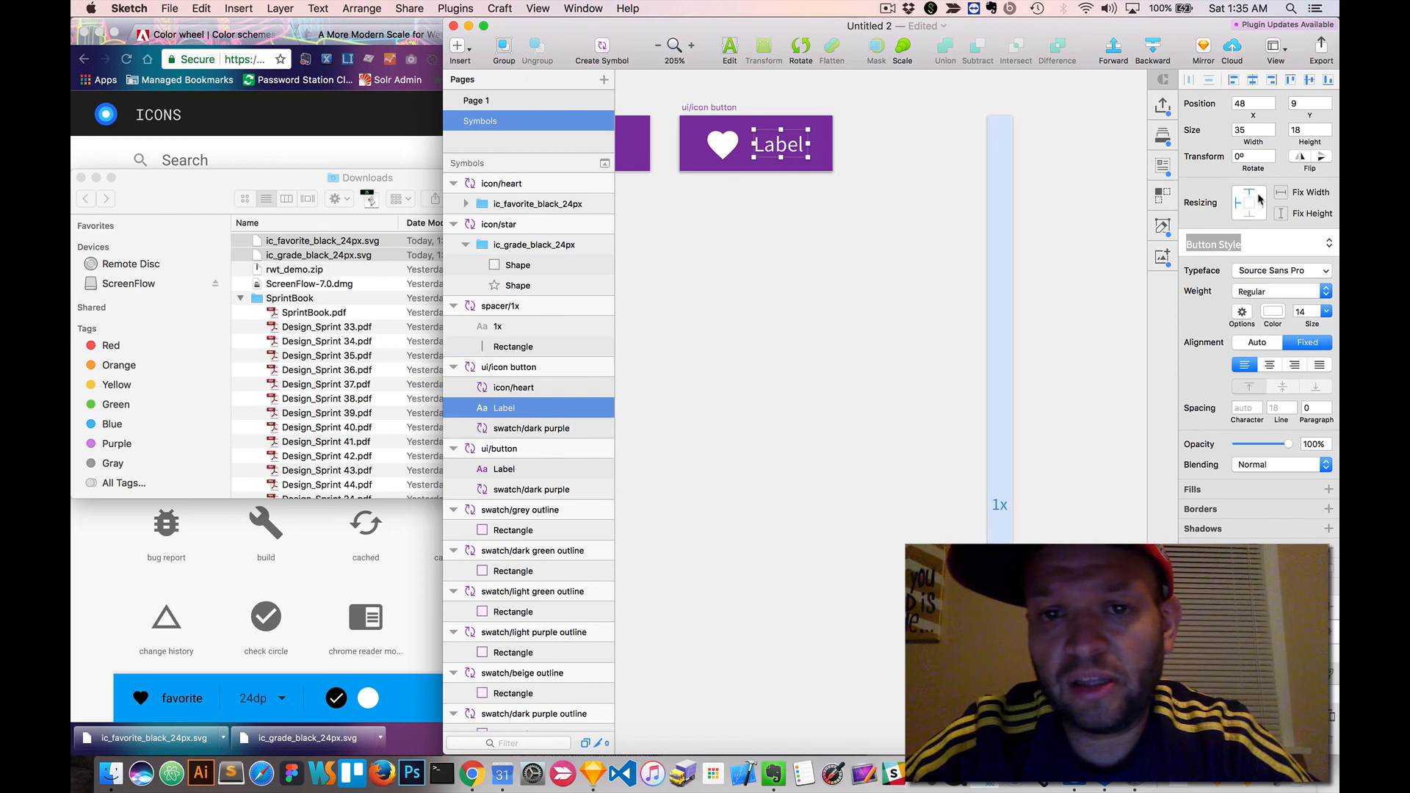
{"action": "left_click", "coordinate": [727, 143]}
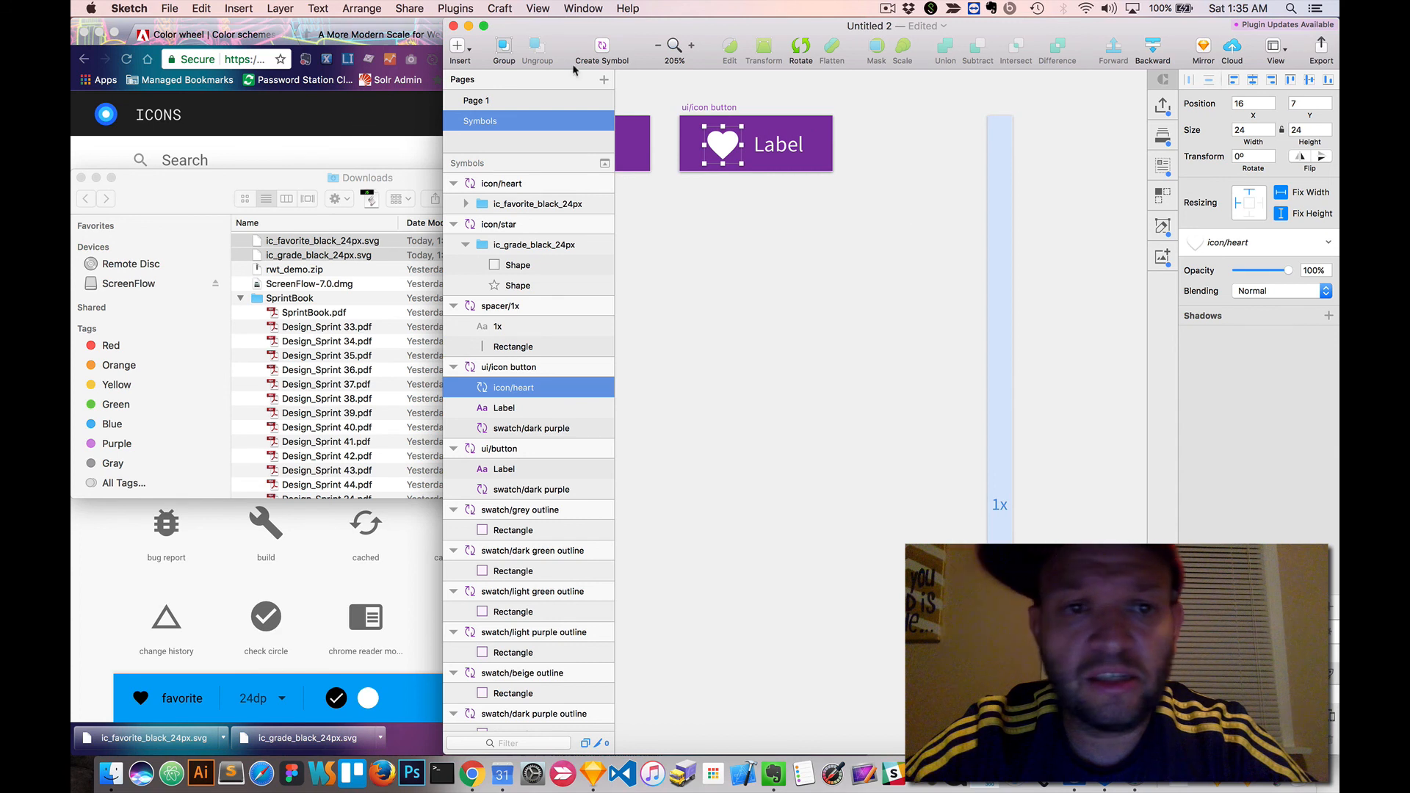
- Stretch the ui/icon button instance on Page 1 to a width of 150 and move it to about X 525, Y 634
{"action": "left_click", "coordinate": [490, 100]}
{"action": "left_click", "coordinate": [871, 228]}
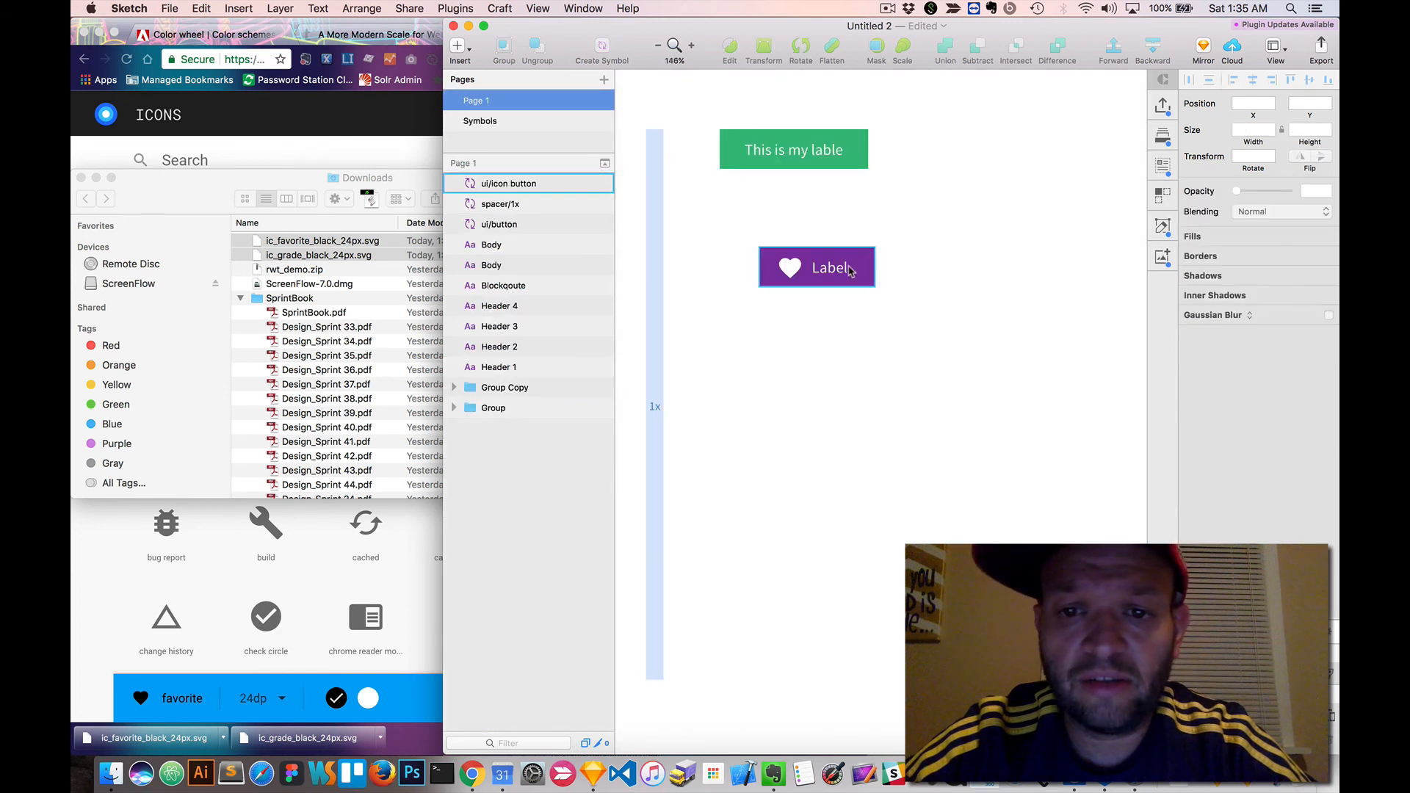
{"action": "left_click", "coordinate": [854, 271]}
{"action": "left_click_drag", "start_coordinate": [743, 773], "coordinate": [773, 773]}
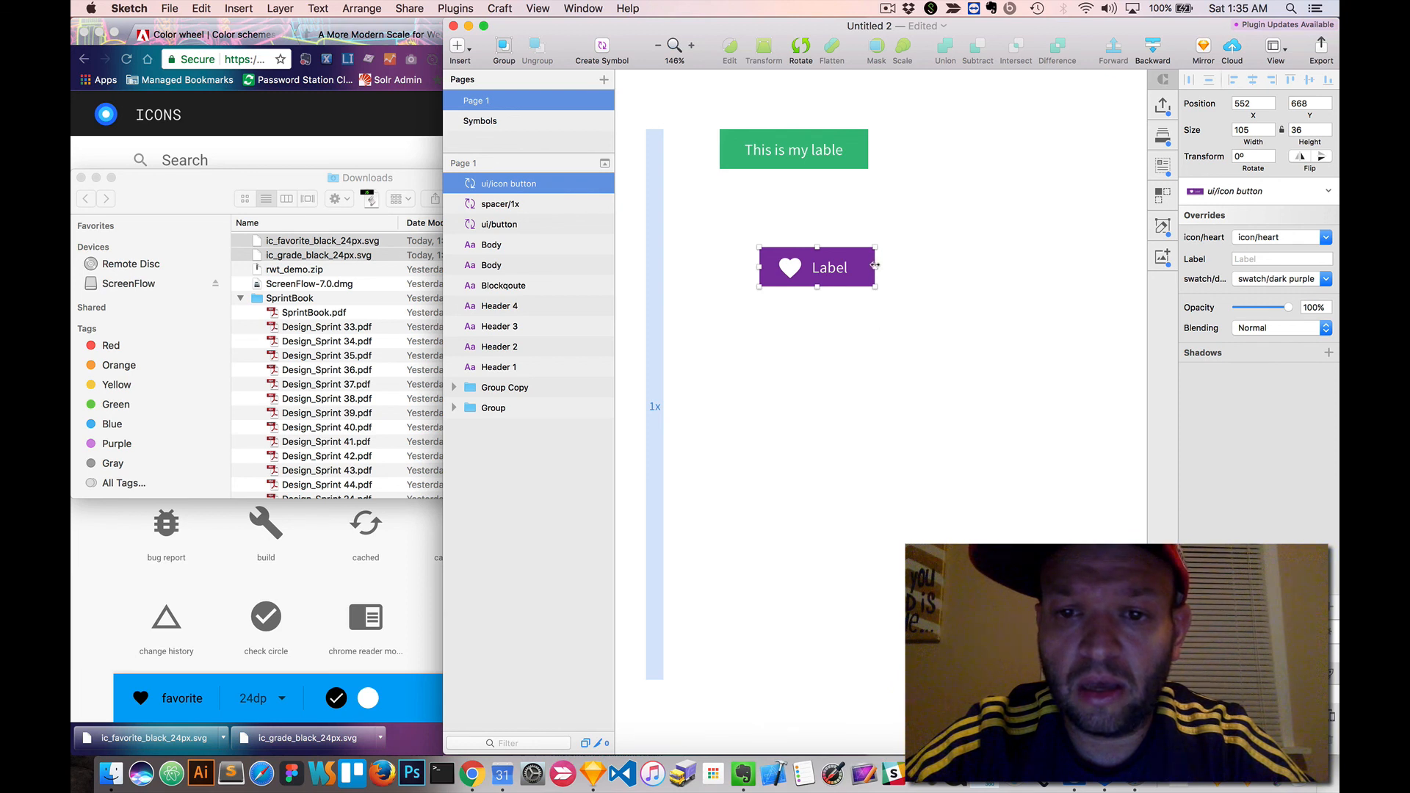
{"action": "left_click_drag", "start_coordinate": [875, 265], "coordinate": [924, 264]}
{"action": "left_click", "coordinate": [920, 339]}
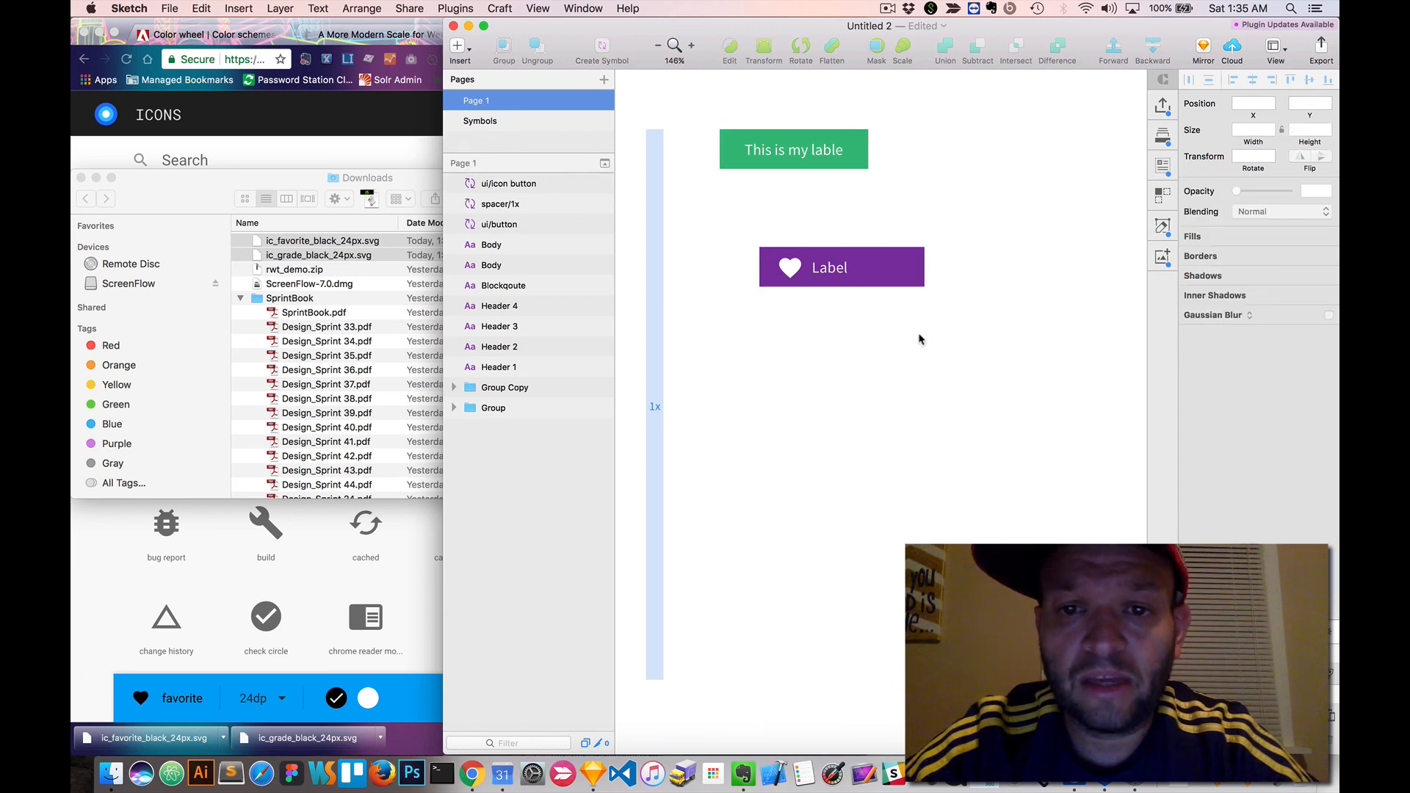
{"action": "scroll", "coordinate": [920, 340], "scroll_direction": "left", "scroll_amount": 2}
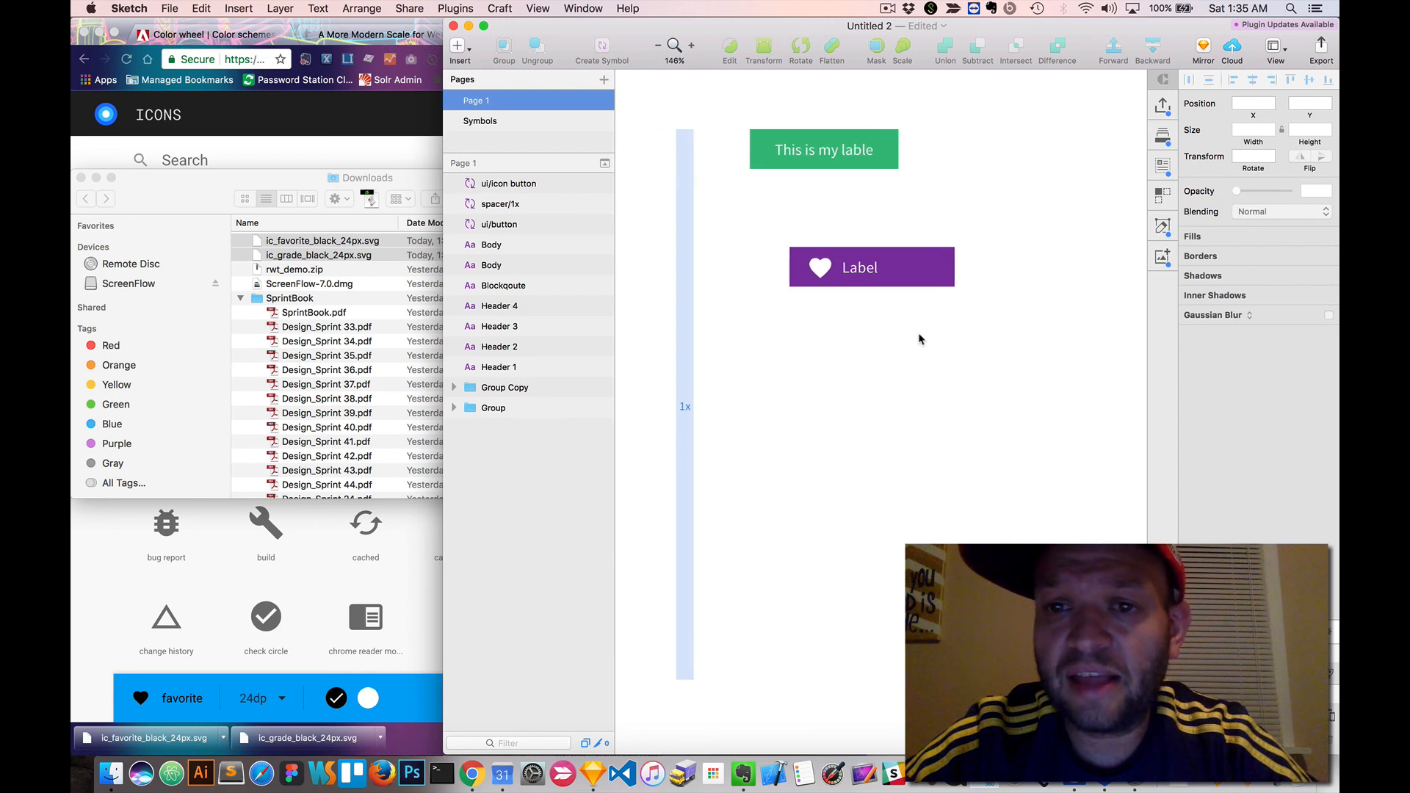
{"action": "left_click_drag", "start_coordinate": [915, 264], "coordinate": [887, 230]}
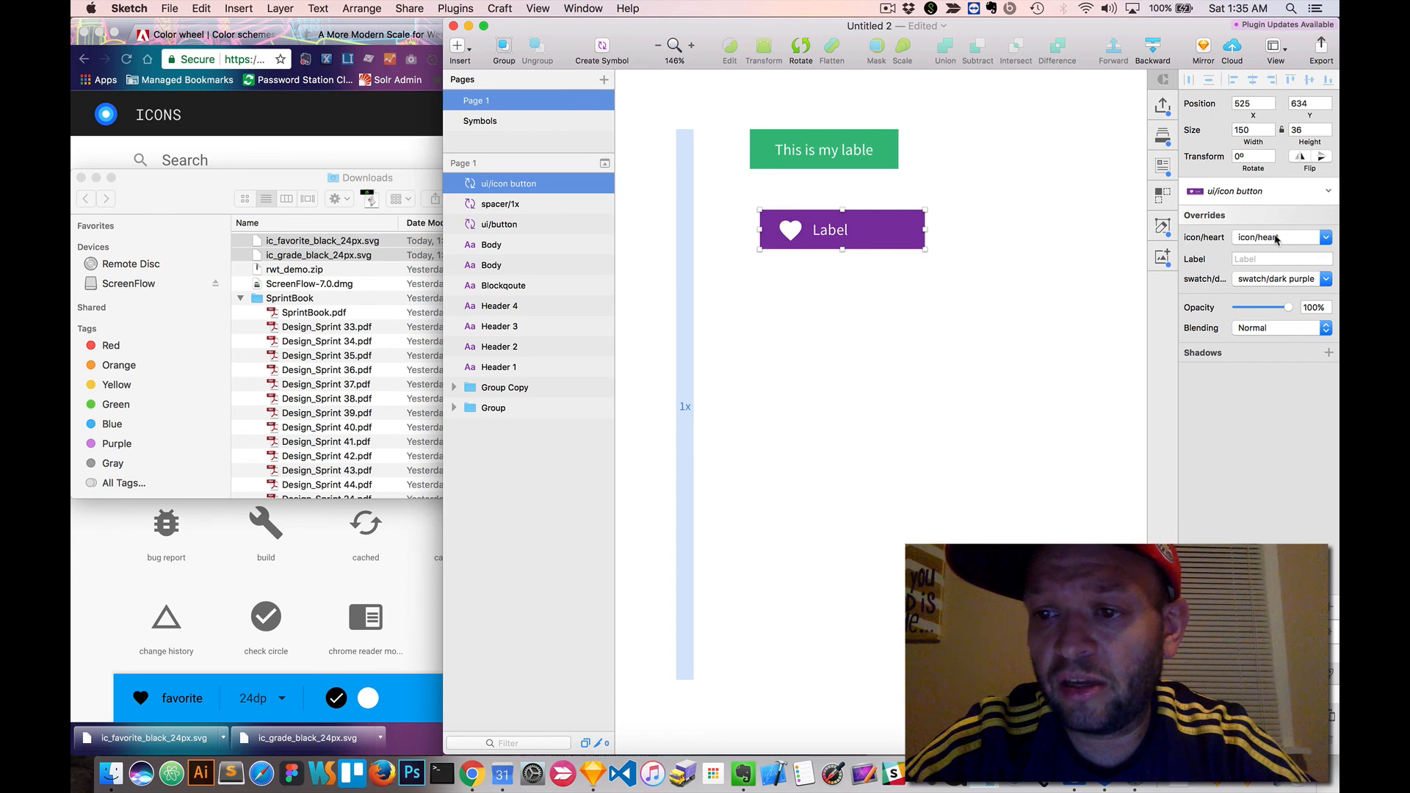
- Override the ui/icon button instance's icon with icon/star and its label text with "Star"
{"action": "left_click", "coordinate": [1277, 239]}
{"action": "mouse_move", "coordinate": [1282, 279]}
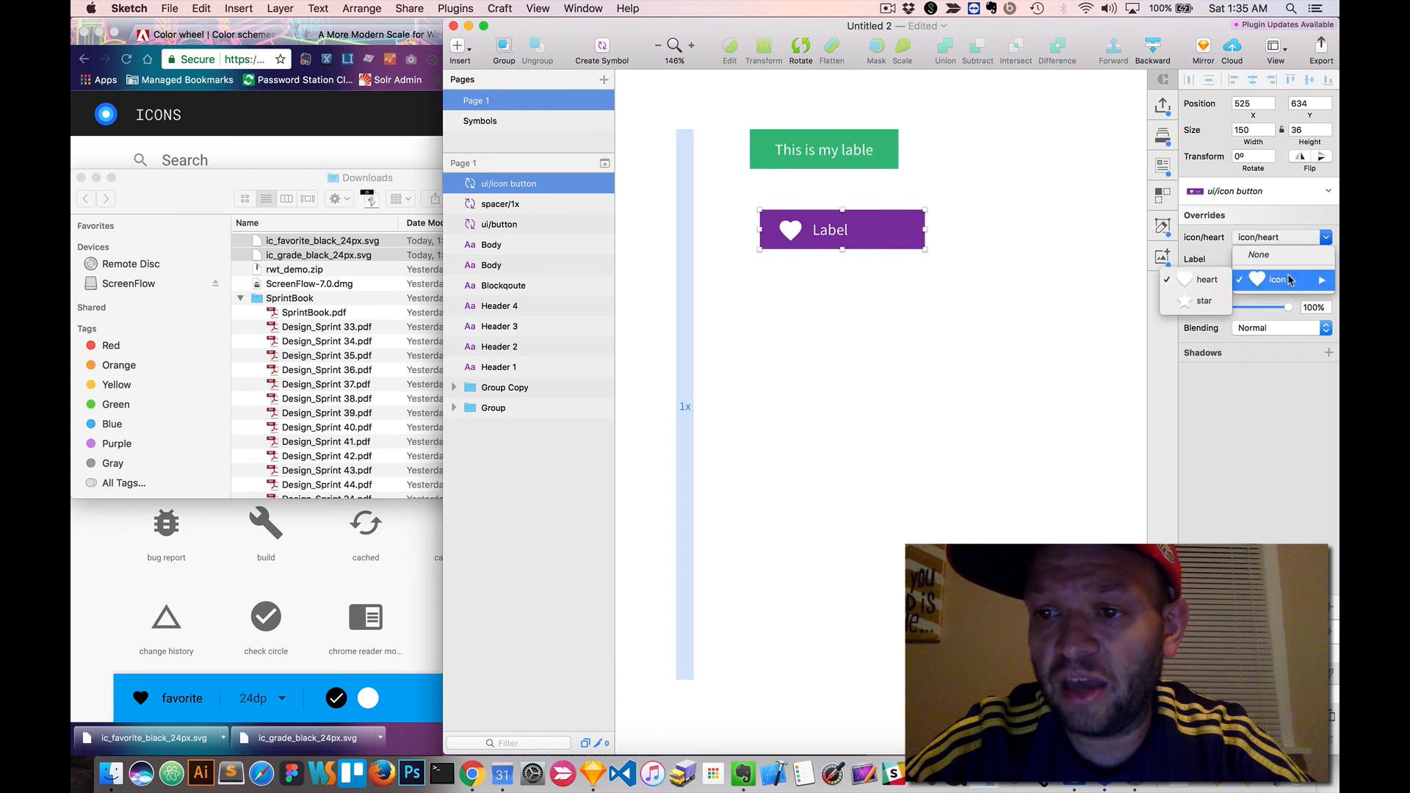
{"action": "left_click", "coordinate": [1206, 301]}
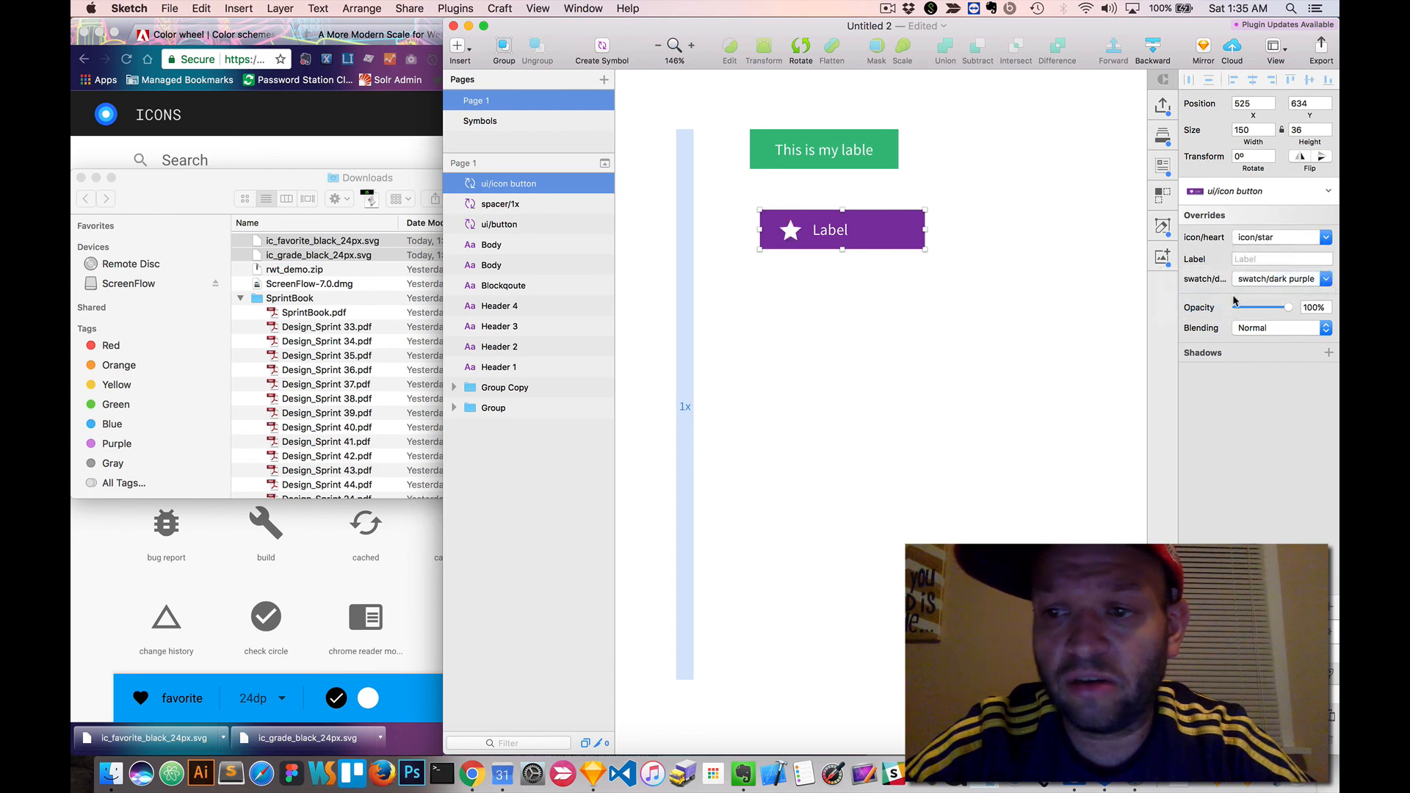
{"action": "left_click", "coordinate": [1263, 257]}
{"action": "type", "text": "Star"}
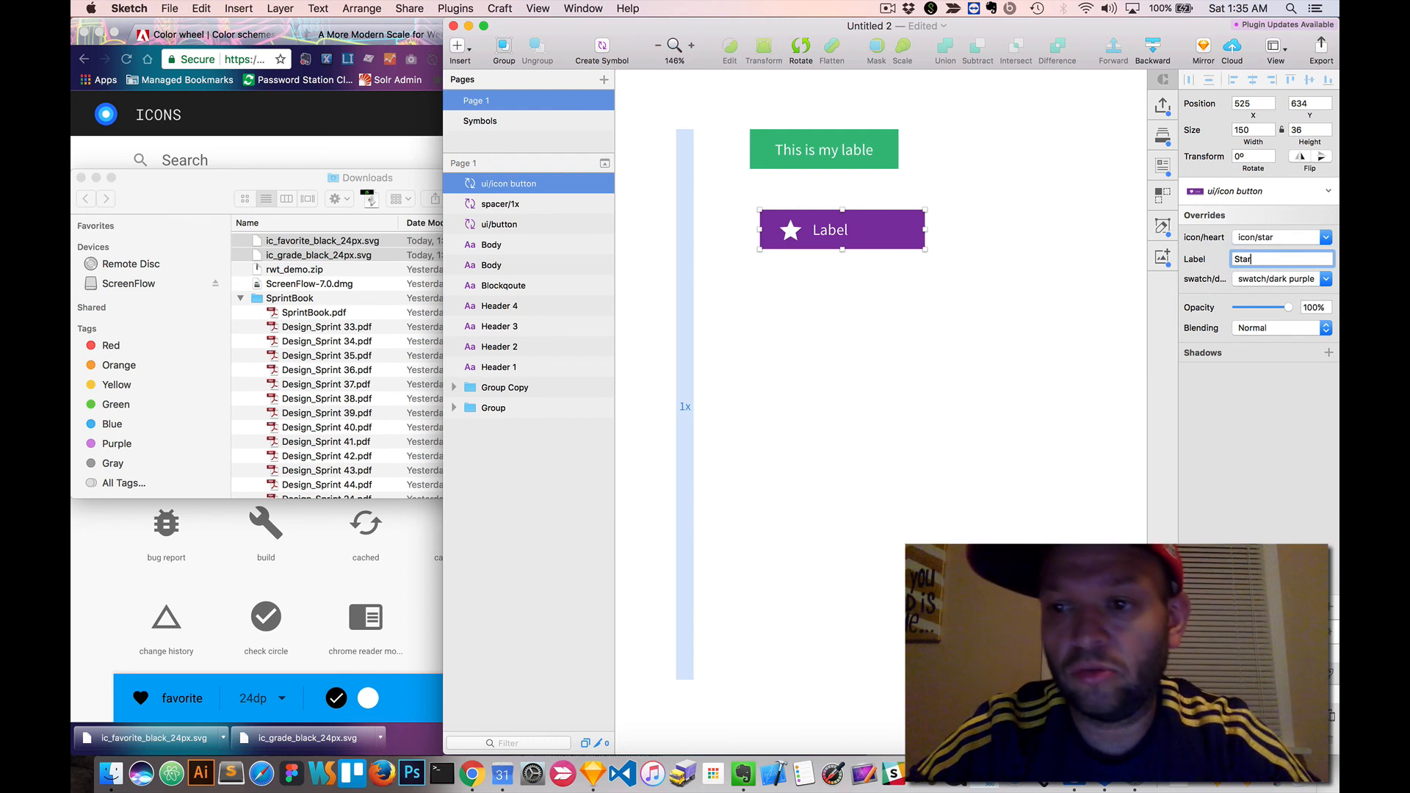
{"action": "key", "text": "Return"}
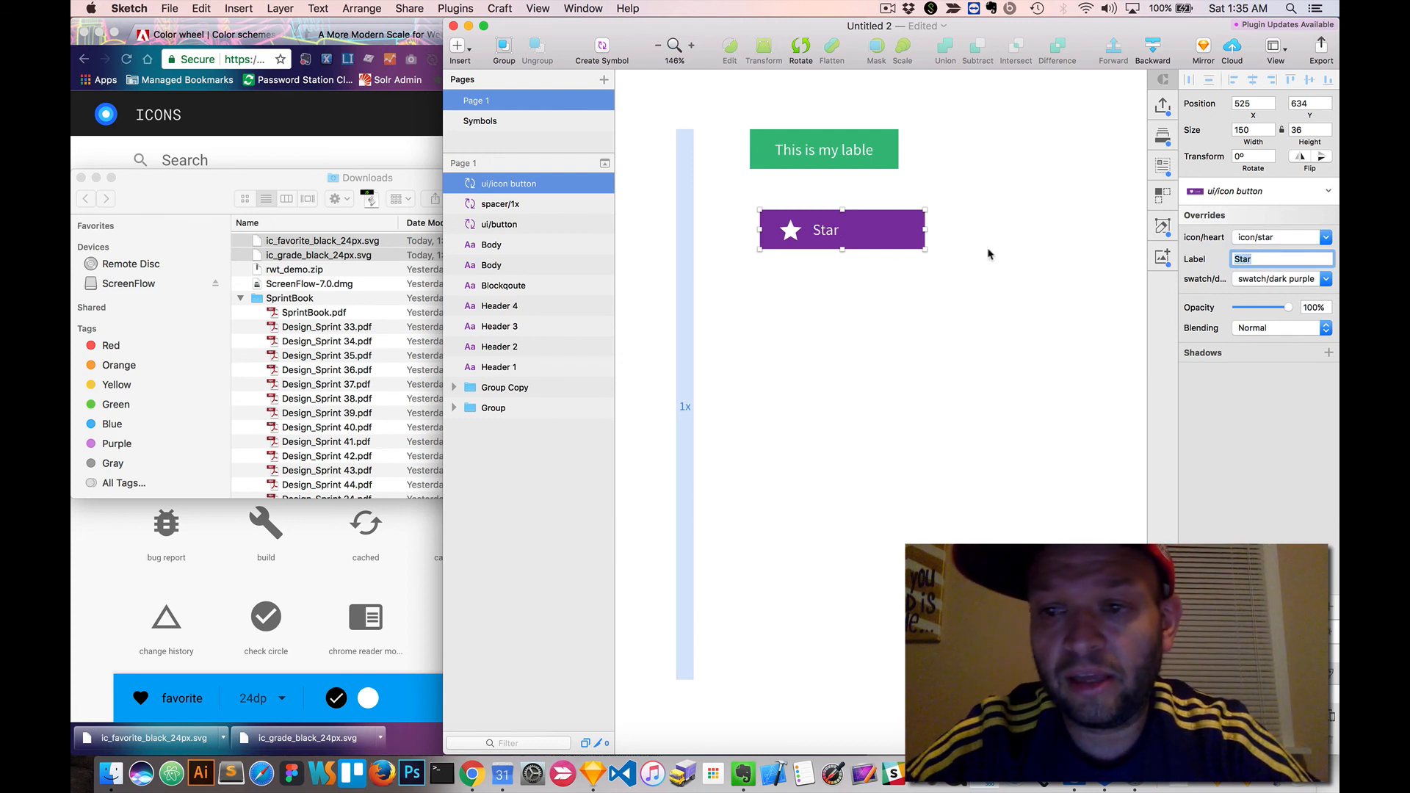
- Override the ui/icon button instance's background swatch with dark green
{"action": "left_click", "coordinate": [1278, 285]}
{"action": "mouse_move", "coordinate": [1280, 327]}
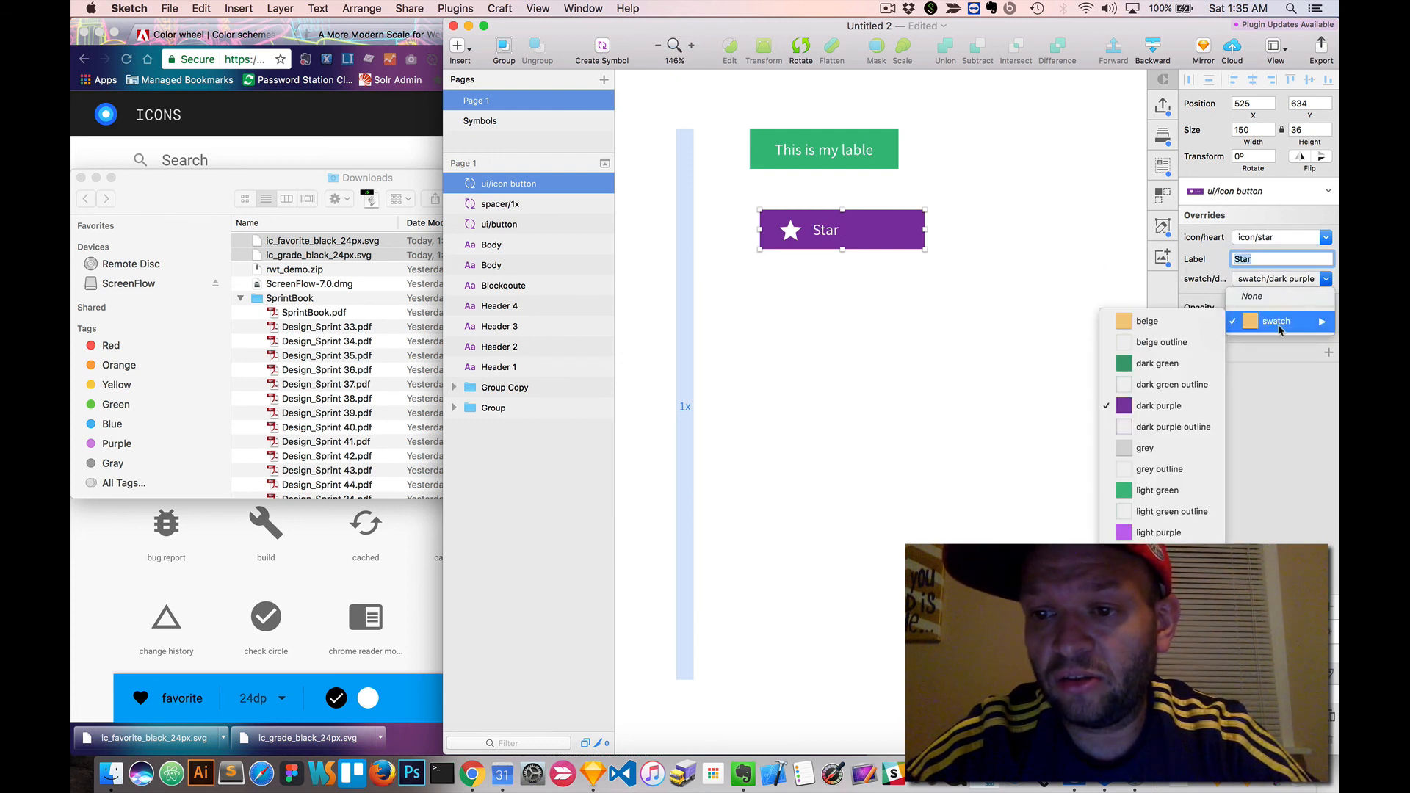
{"action": "left_click", "coordinate": [1155, 363]}
{"action": "left_click", "coordinate": [910, 361]}
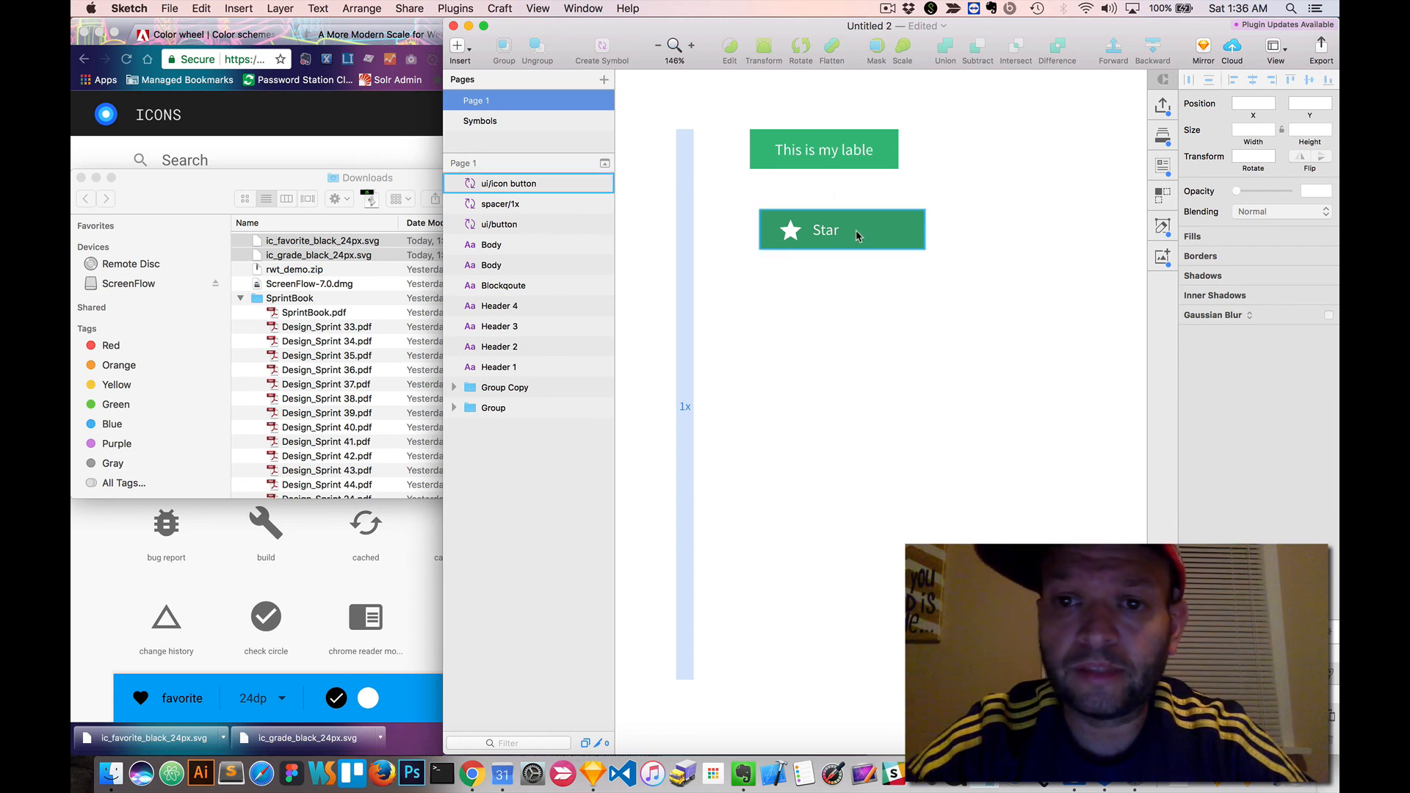
{"action": "left_click", "coordinate": [894, 223]}
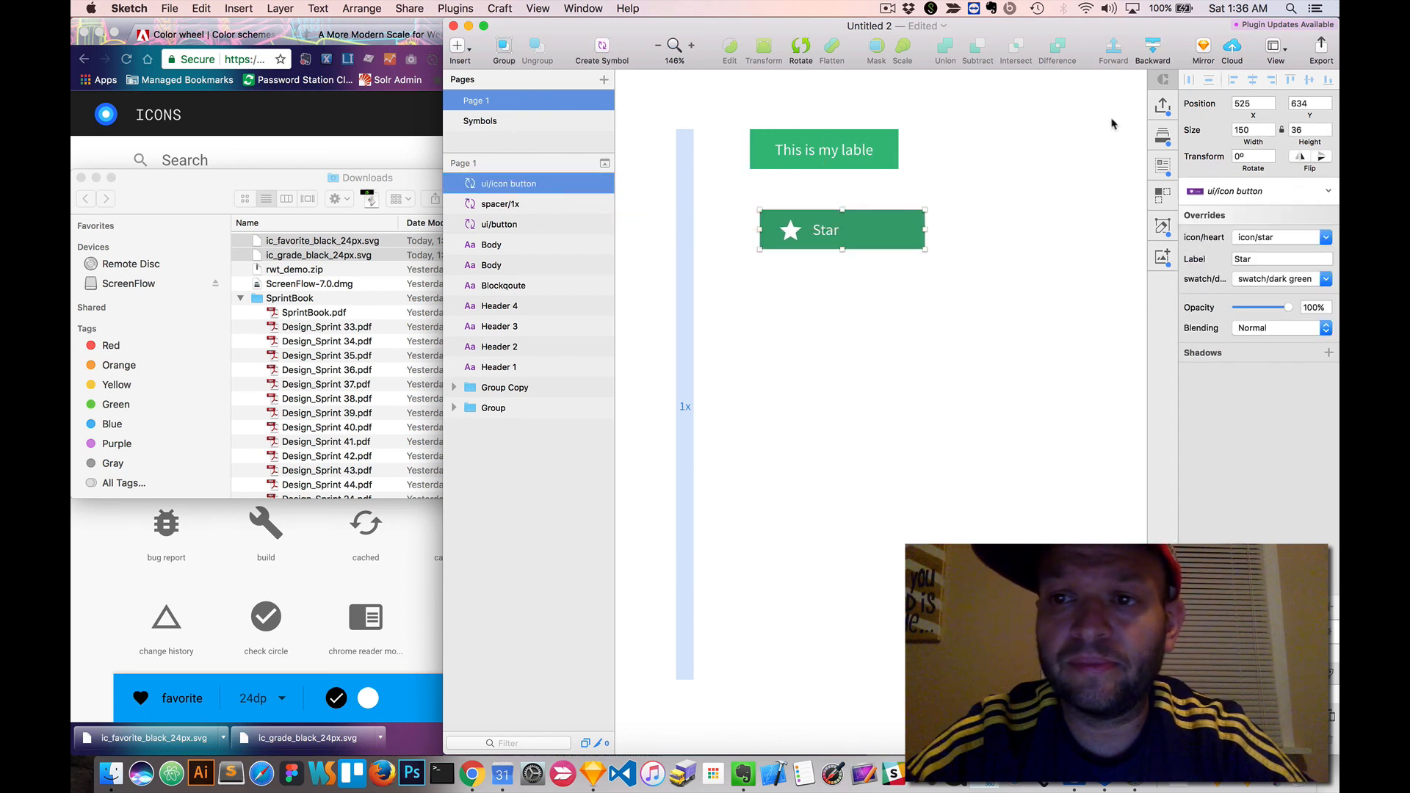
{"action": "left_click", "coordinate": [886, 9]}
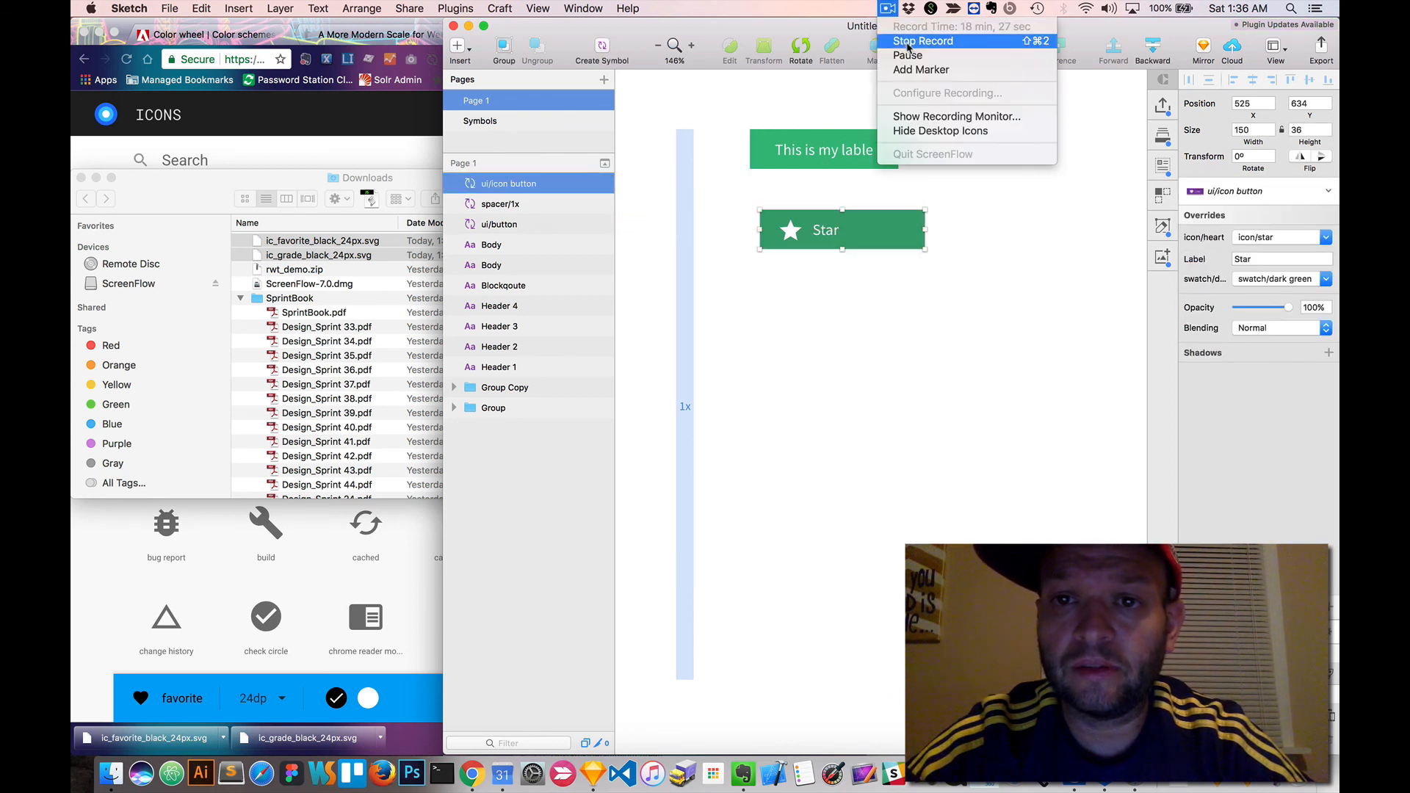